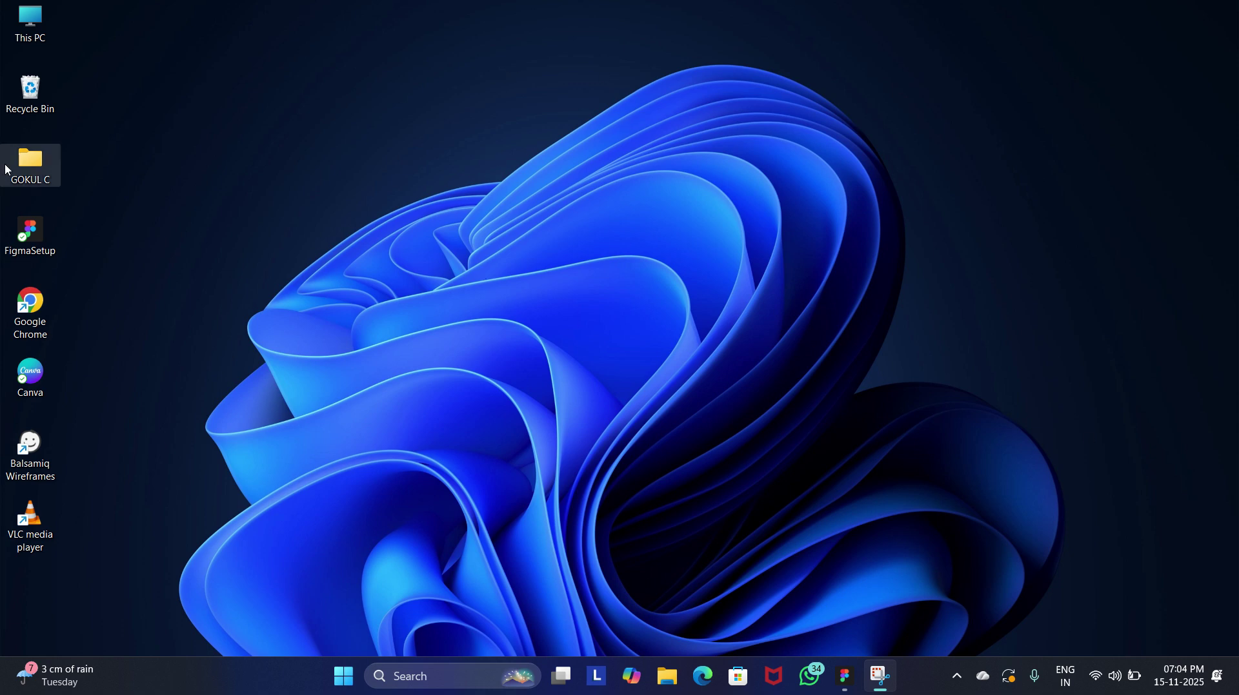
Switch to Figma and examine the Open overlay and the Open overlay and close overlay example sections.
{"action": "left_click", "coordinate": [838, 679]}
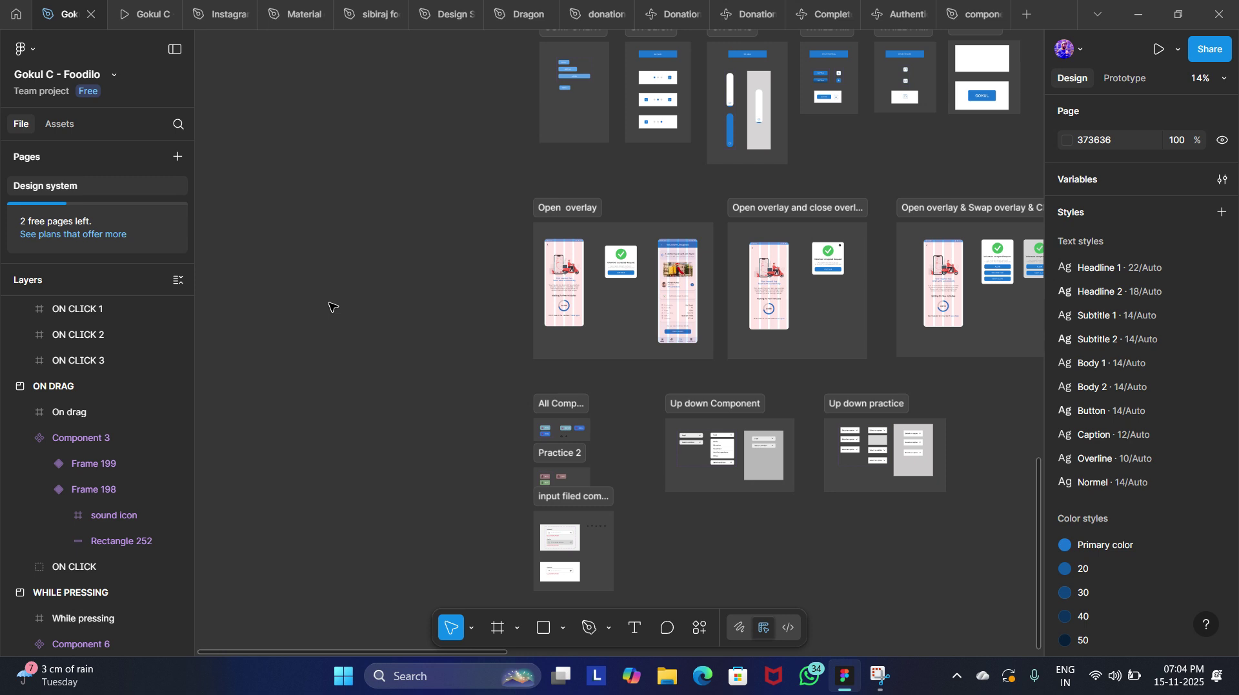
{"action": "scroll", "coordinate": [510, 252], "scroll_direction": "right", "scroll_amount": 5}
{"action": "scroll", "coordinate": [509, 252], "scroll_direction": "up", "scroll_amount": 2}
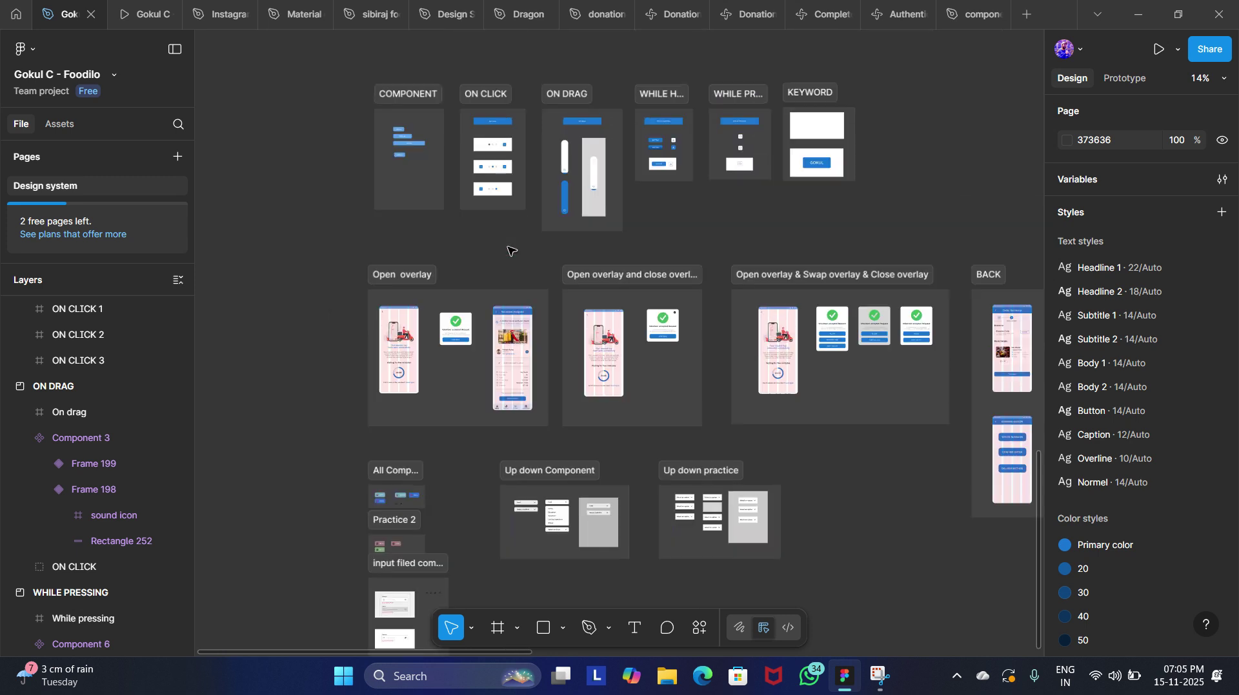
{"action": "scroll", "coordinate": [510, 252], "scroll_direction": "right", "scroll_amount": 3}
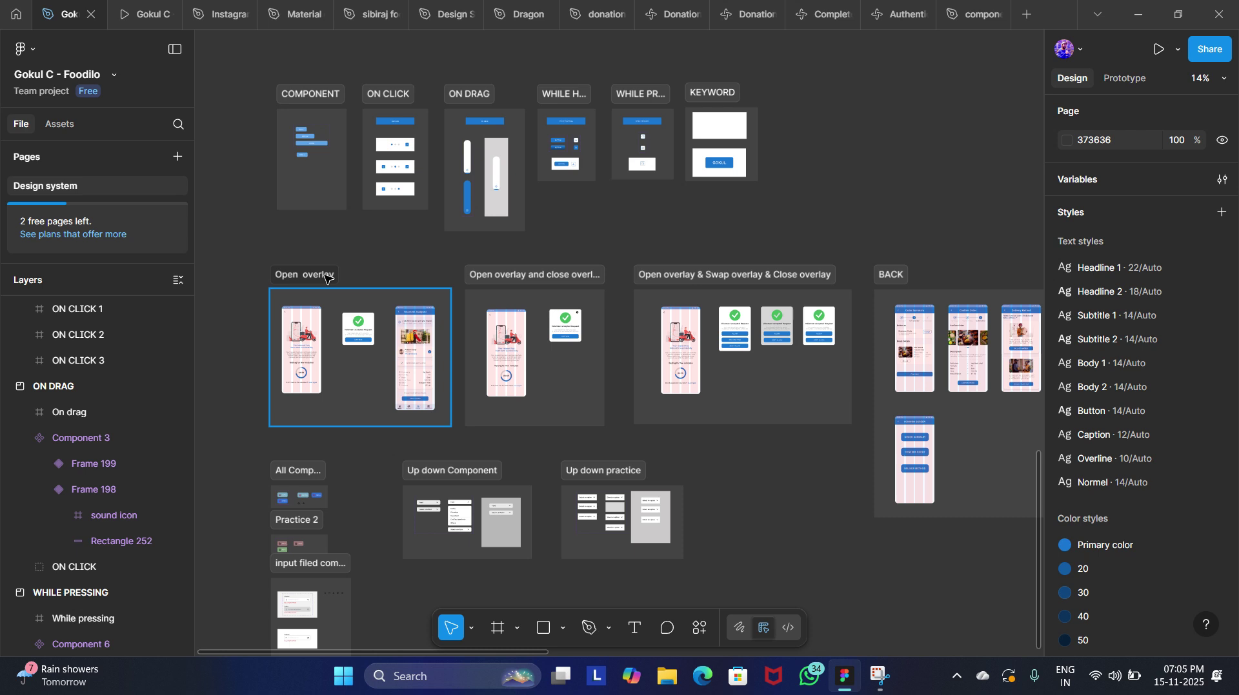
{"action": "scroll", "coordinate": [324, 279], "scroll_direction": "up", "scroll_amount": 1}
{"action": "scroll", "coordinate": [319, 281], "scroll_direction": "up", "scroll_amount": 5}
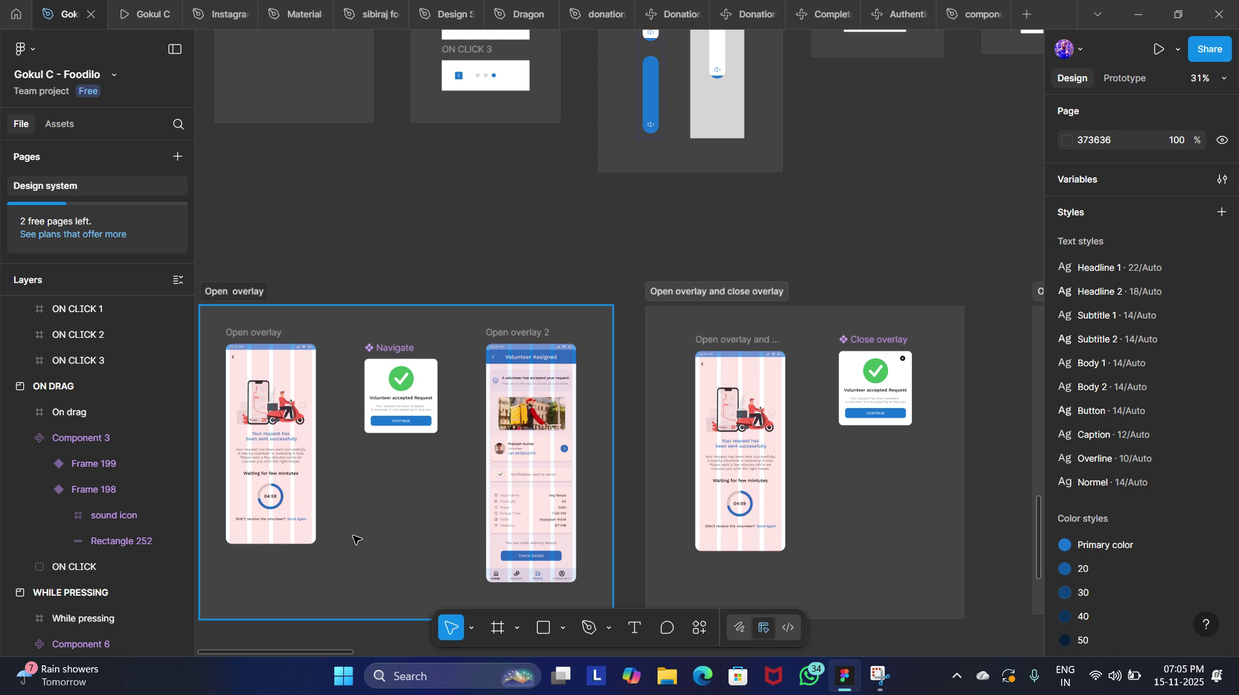
{"action": "scroll", "coordinate": [353, 540], "scroll_direction": "right", "scroll_amount": 1}
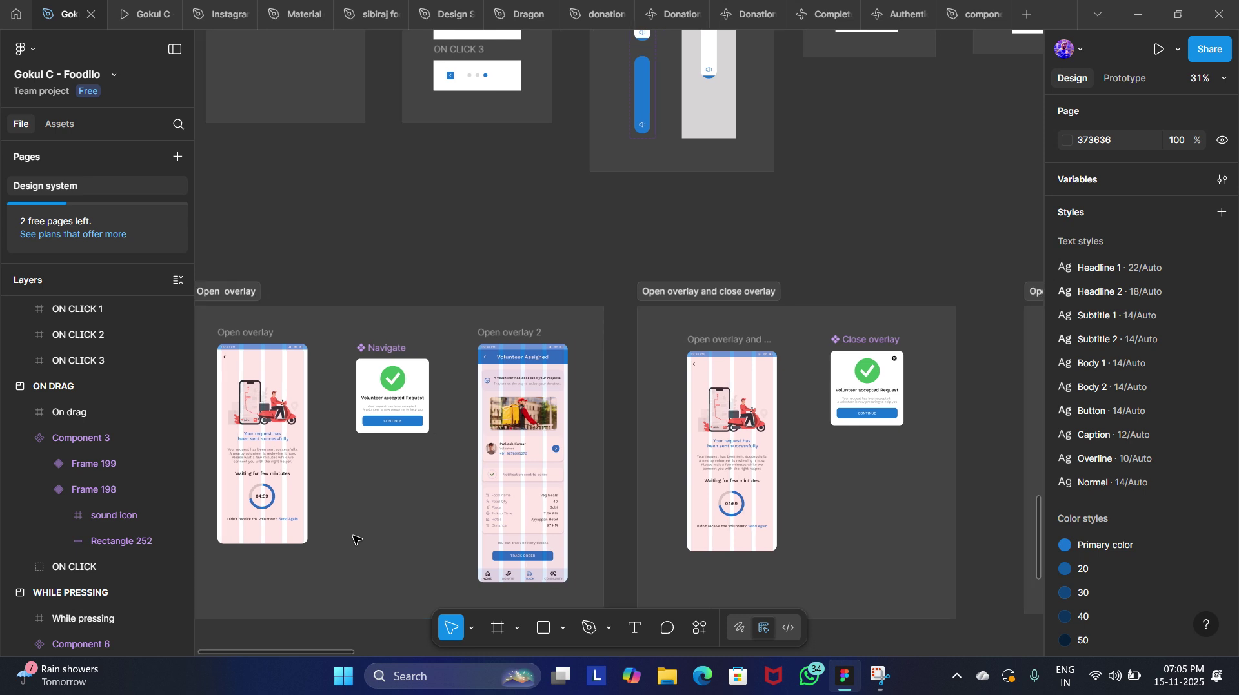
{"action": "scroll", "coordinate": [354, 539], "scroll_direction": "right", "scroll_amount": 5}
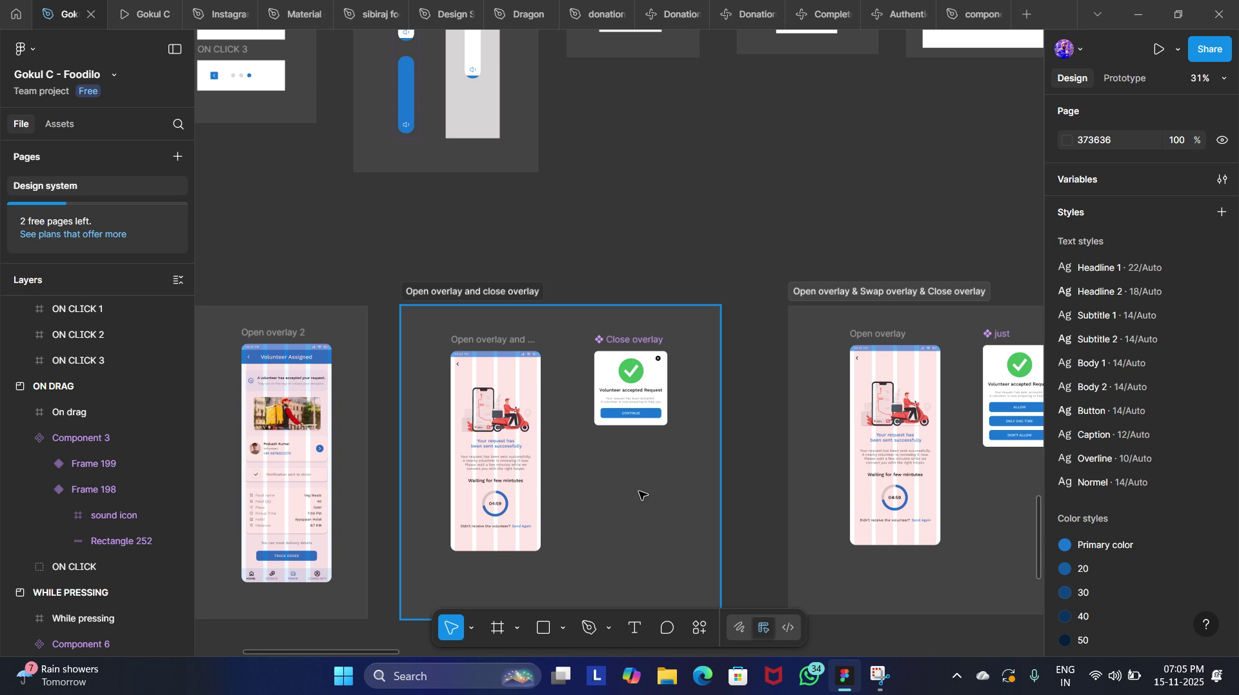
{"action": "scroll", "coordinate": [614, 501], "scroll_direction": "left", "scroll_amount": 6}
{"action": "scroll", "coordinate": [614, 501], "scroll_direction": "up", "scroll_amount": 1}
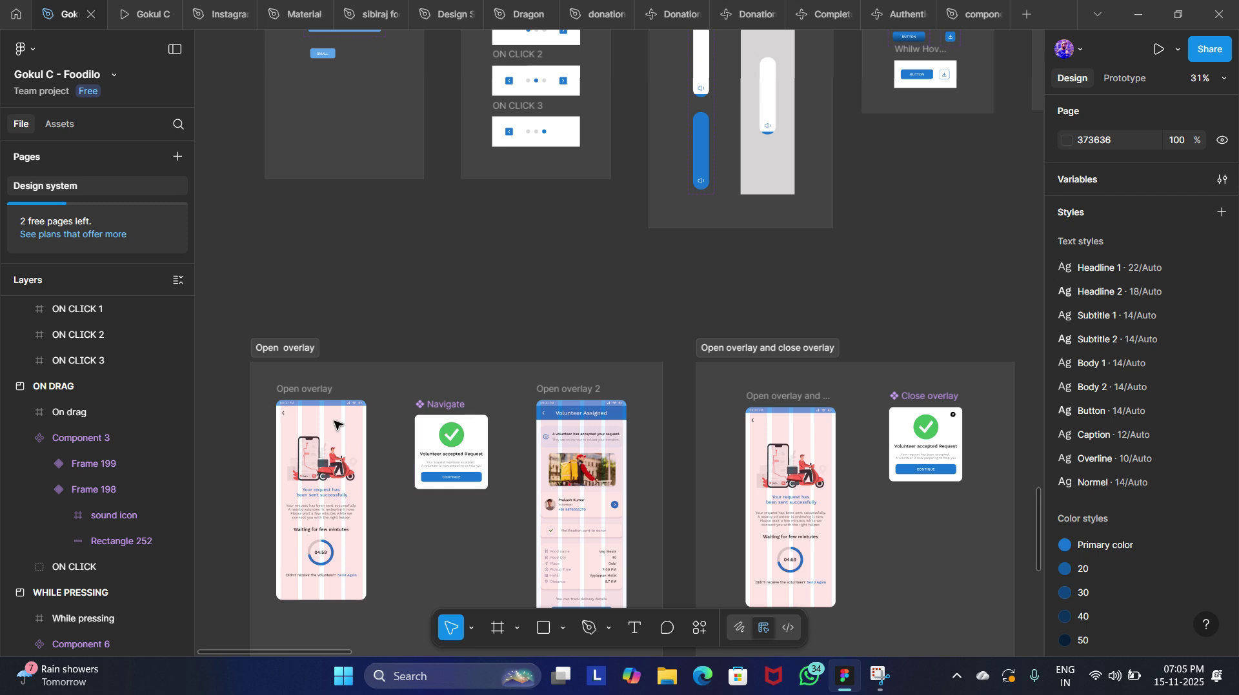
{"action": "scroll", "coordinate": [335, 425], "scroll_direction": "right", "scroll_amount": 6}
{"action": "scroll", "coordinate": [334, 424], "scroll_direction": "down", "scroll_amount": 2}
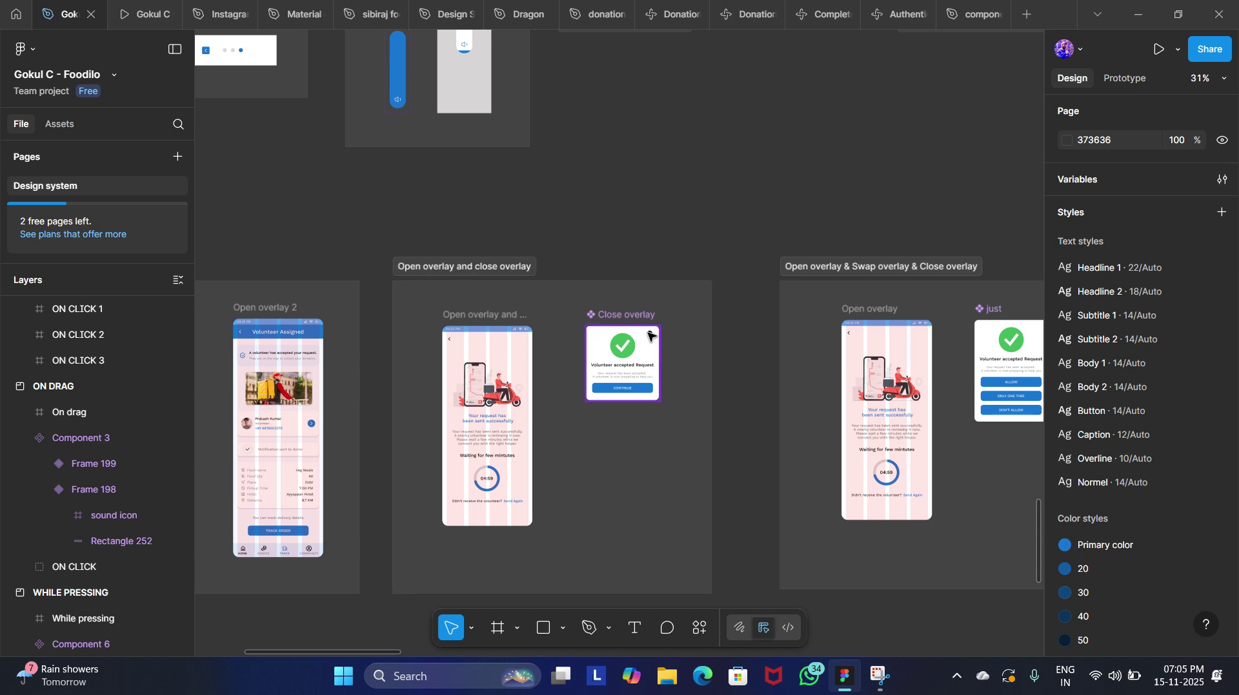
{"action": "scroll", "coordinate": [648, 348], "scroll_direction": "up", "scroll_amount": 5}
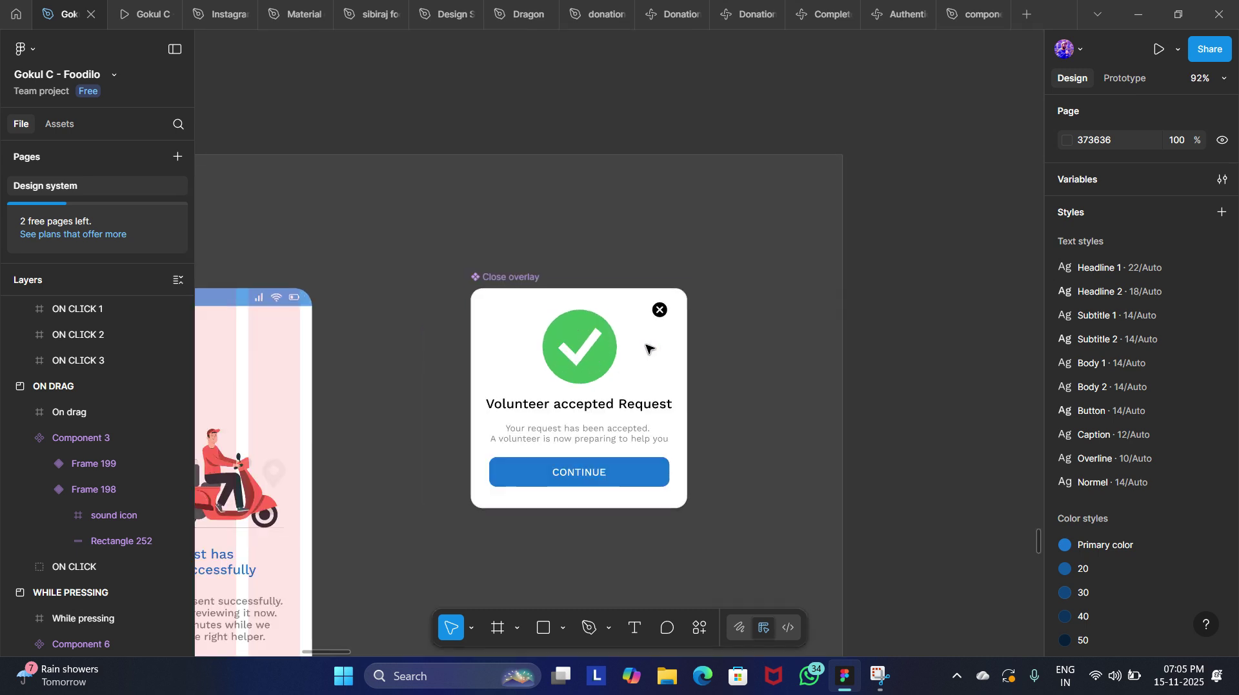
{"action": "scroll", "coordinate": [325, 324], "scroll_direction": "left", "scroll_amount": 3}
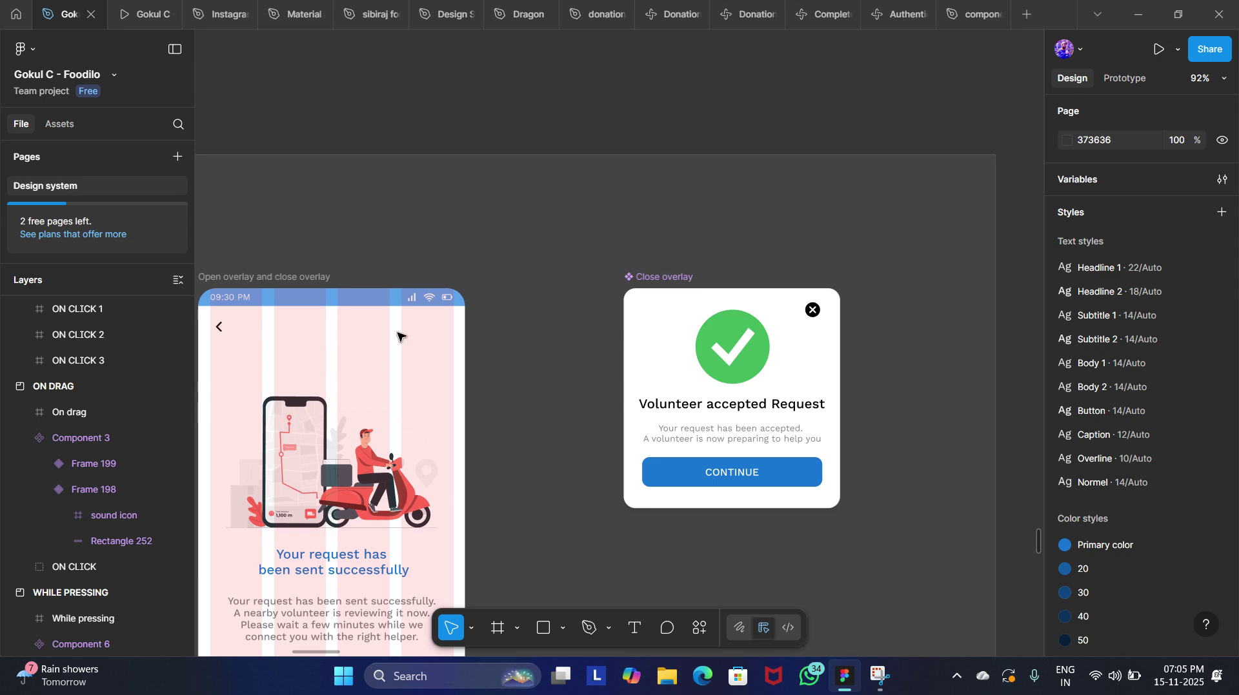
{"action": "scroll", "coordinate": [608, 186], "scroll_direction": "down", "scroll_amount": 4}
{"action": "scroll", "coordinate": [608, 186], "scroll_direction": "right", "scroll_amount": 6}
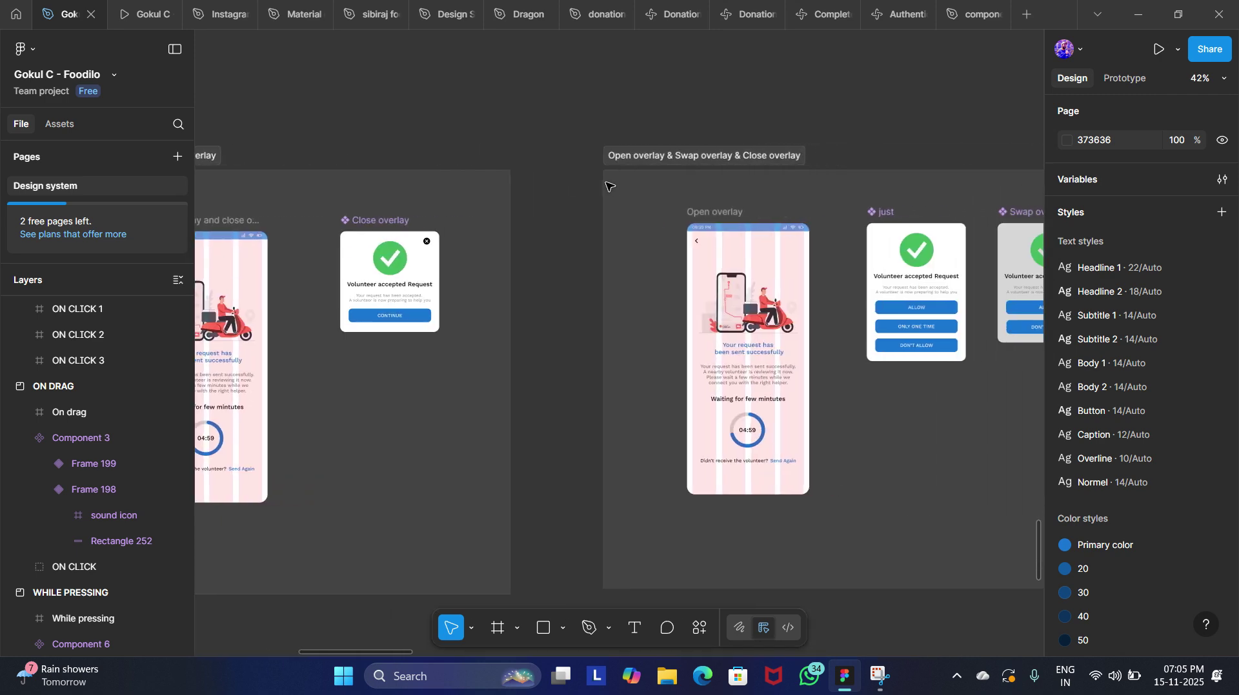
Examine the Open overlay & Swap overlay & Close overlay section and the screens in the BACK section.
{"action": "scroll", "coordinate": [608, 186], "scroll_direction": "right", "scroll_amount": 1}
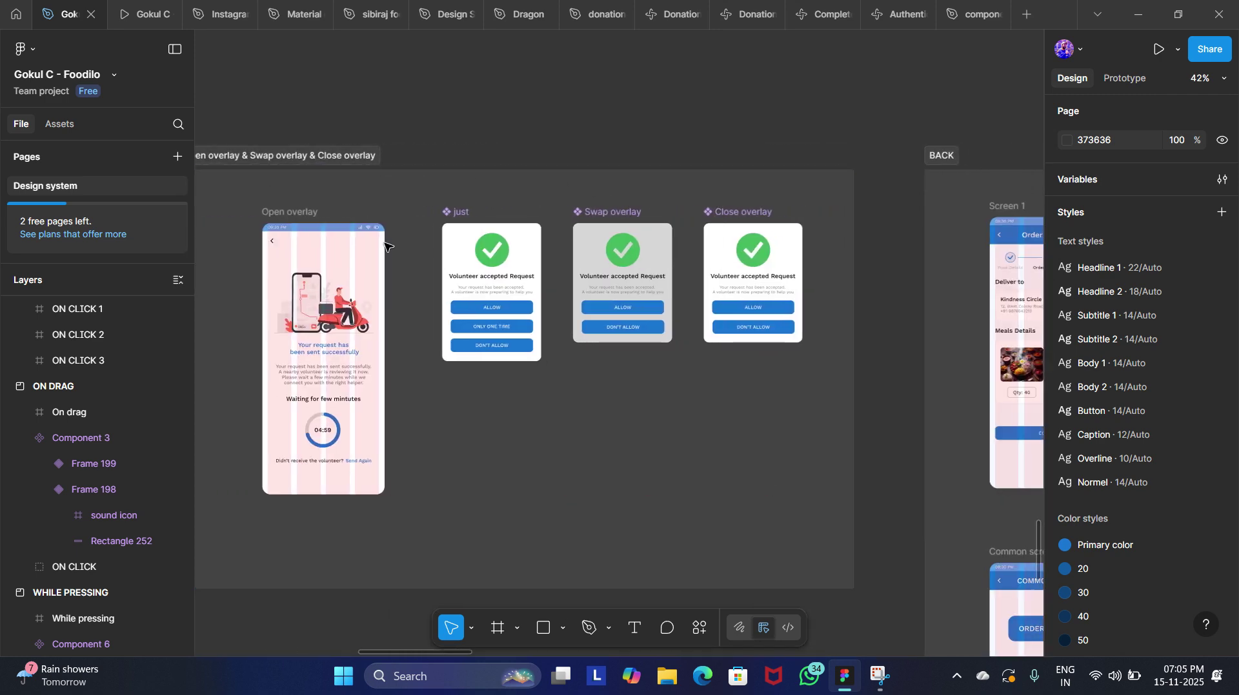
{"action": "scroll", "coordinate": [362, 218], "scroll_direction": "right", "scroll_amount": 10}
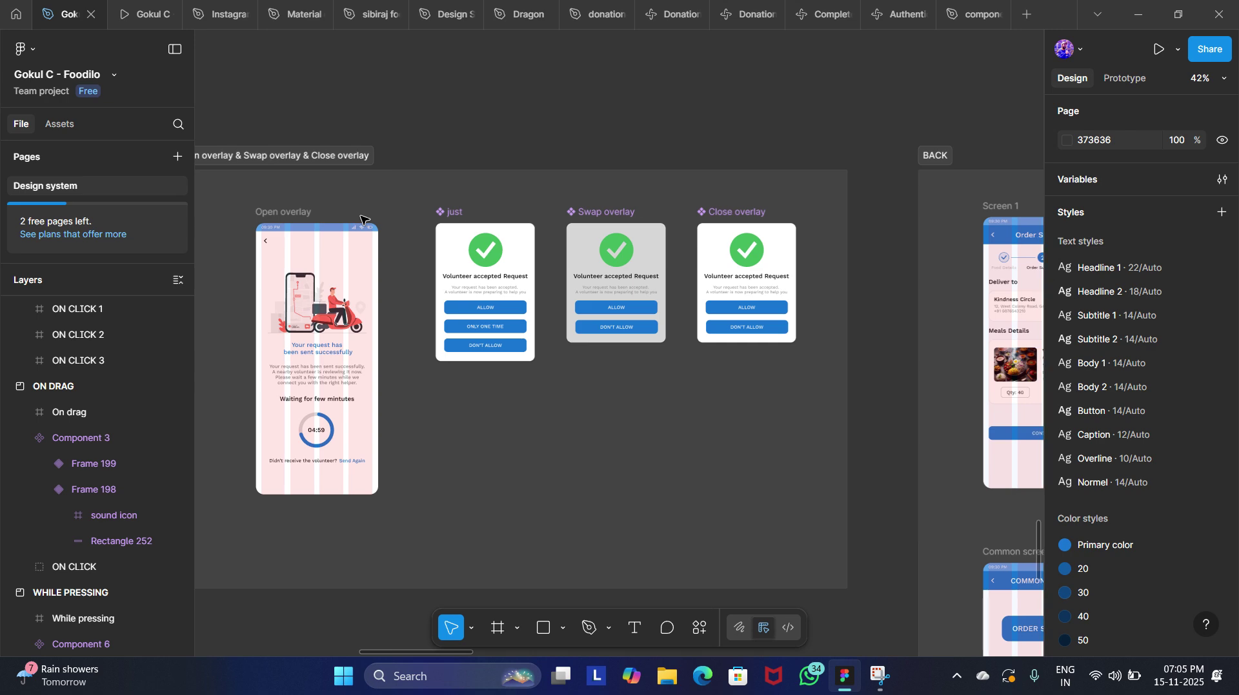
{"action": "scroll", "coordinate": [361, 218], "scroll_direction": "right", "scroll_amount": 7}
{"action": "scroll", "coordinate": [361, 218], "scroll_direction": "down", "scroll_amount": 1}
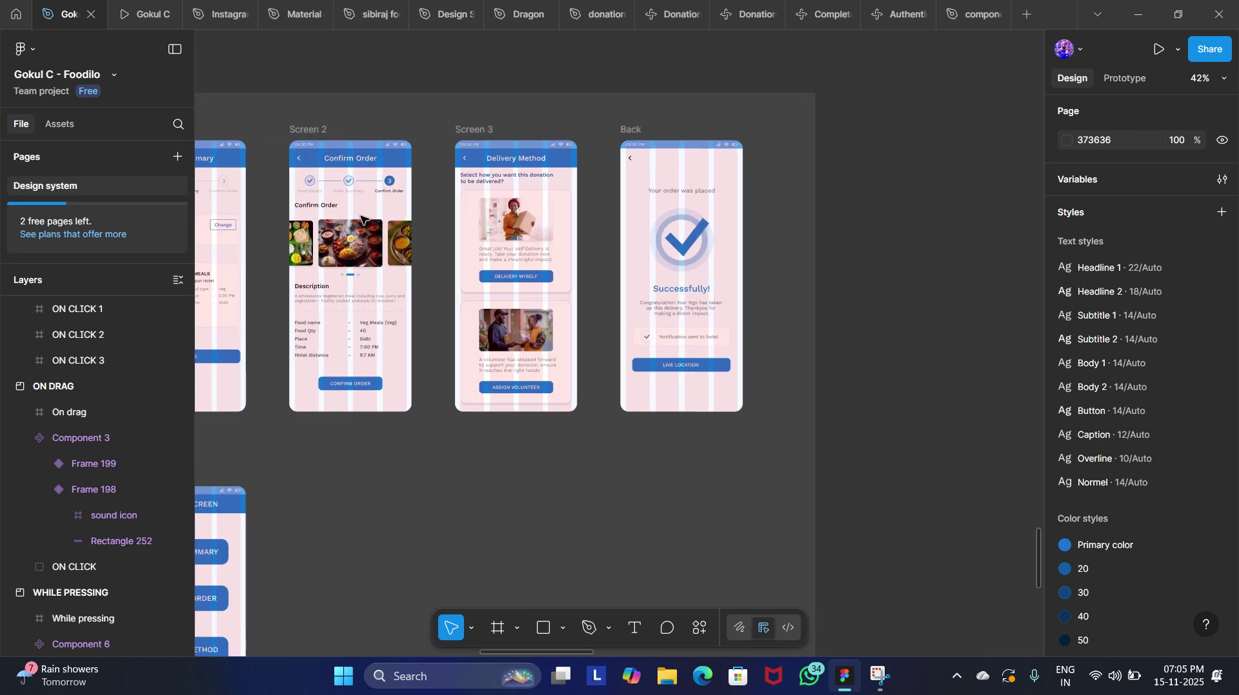
{"action": "scroll", "coordinate": [361, 218], "scroll_direction": "left", "scroll_amount": 5}
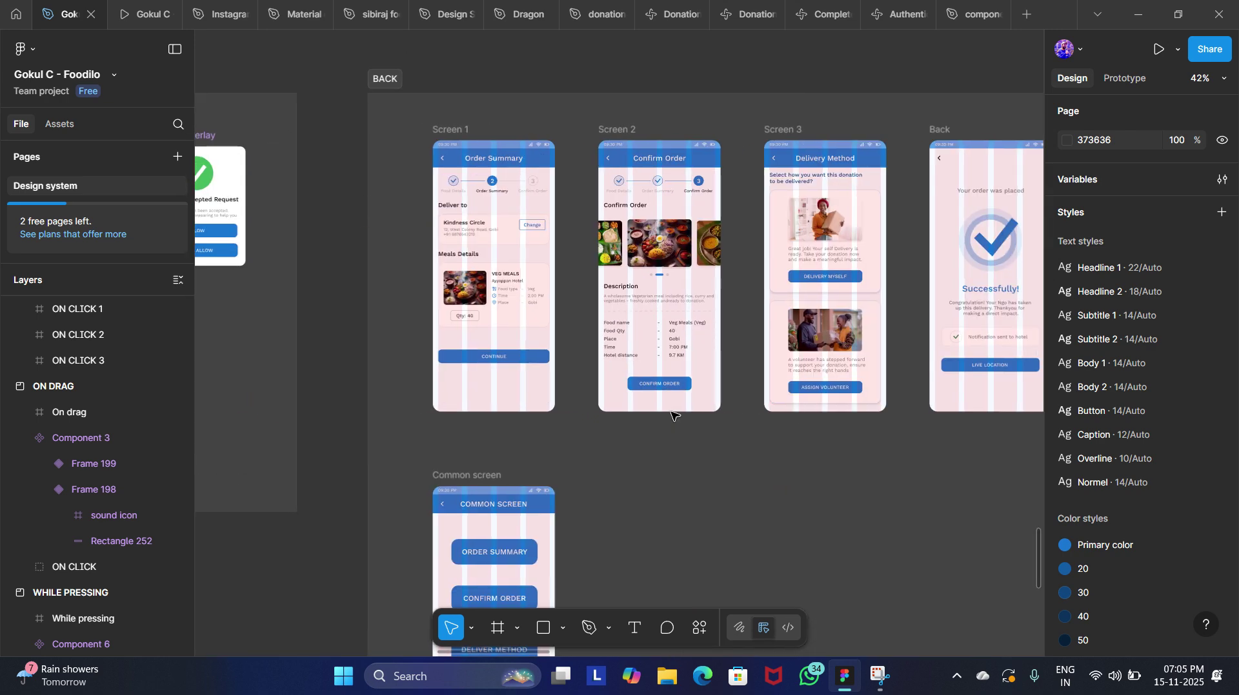
{"action": "scroll", "coordinate": [671, 415], "scroll_direction": "down", "scroll_amount": 5}
{"action": "scroll", "coordinate": [671, 414], "scroll_direction": "left", "scroll_amount": 6}
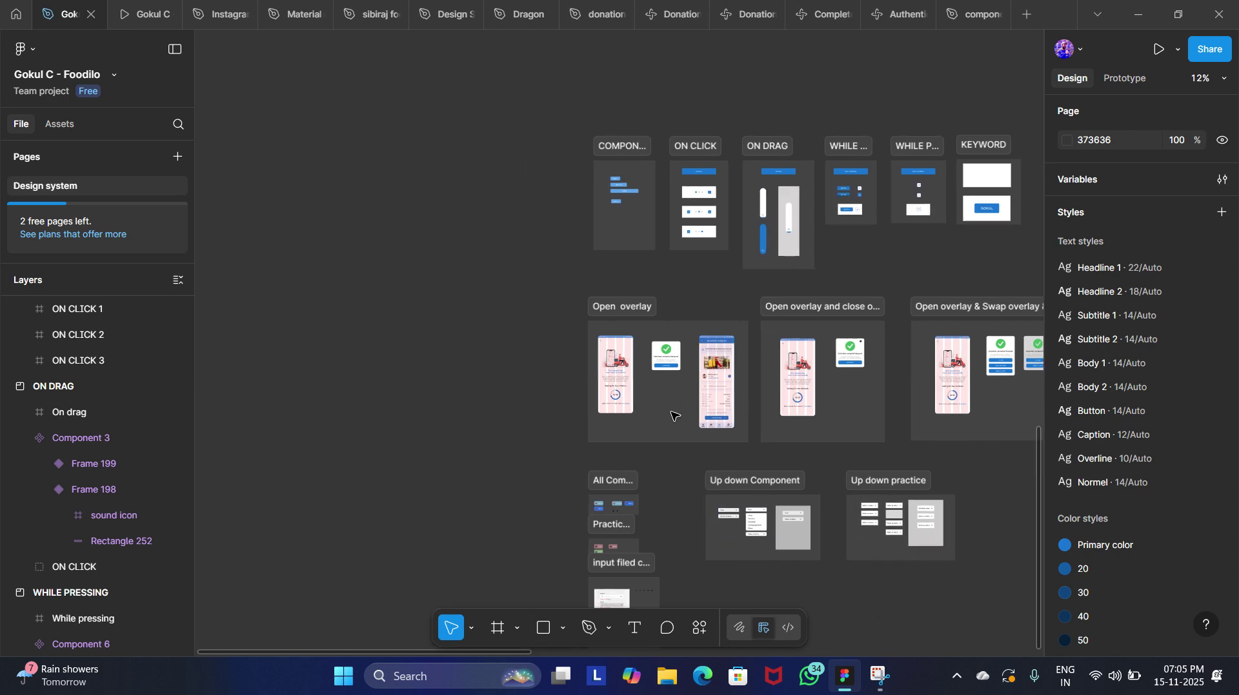
{"action": "scroll", "coordinate": [671, 415], "scroll_direction": "up", "scroll_amount": 3}
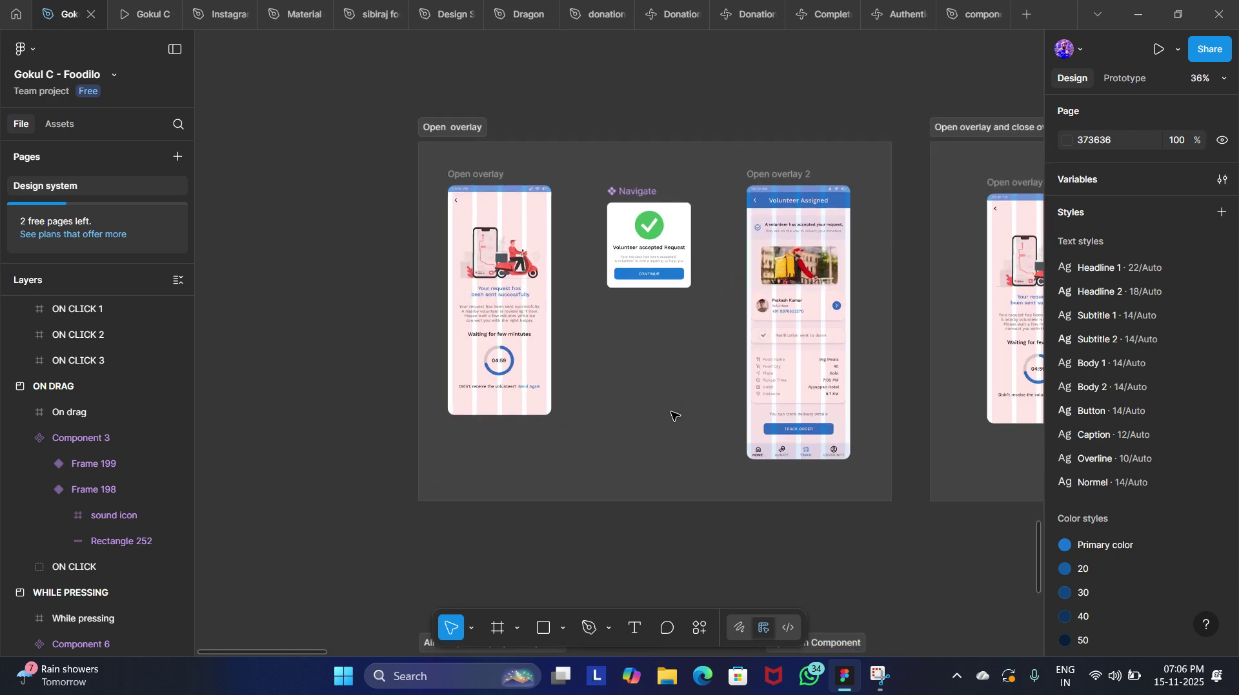
Copy the 21.Volunteer waiting page frame and paste it on the empty canvas left of the Open overlay section.
{"action": "scroll", "coordinate": [671, 415], "scroll_direction": "down", "scroll_amount": 6}
{"action": "scroll", "coordinate": [671, 415], "scroll_direction": "right", "scroll_amount": 8}
{"action": "scroll", "coordinate": [671, 414], "scroll_direction": "up", "scroll_amount": 5}
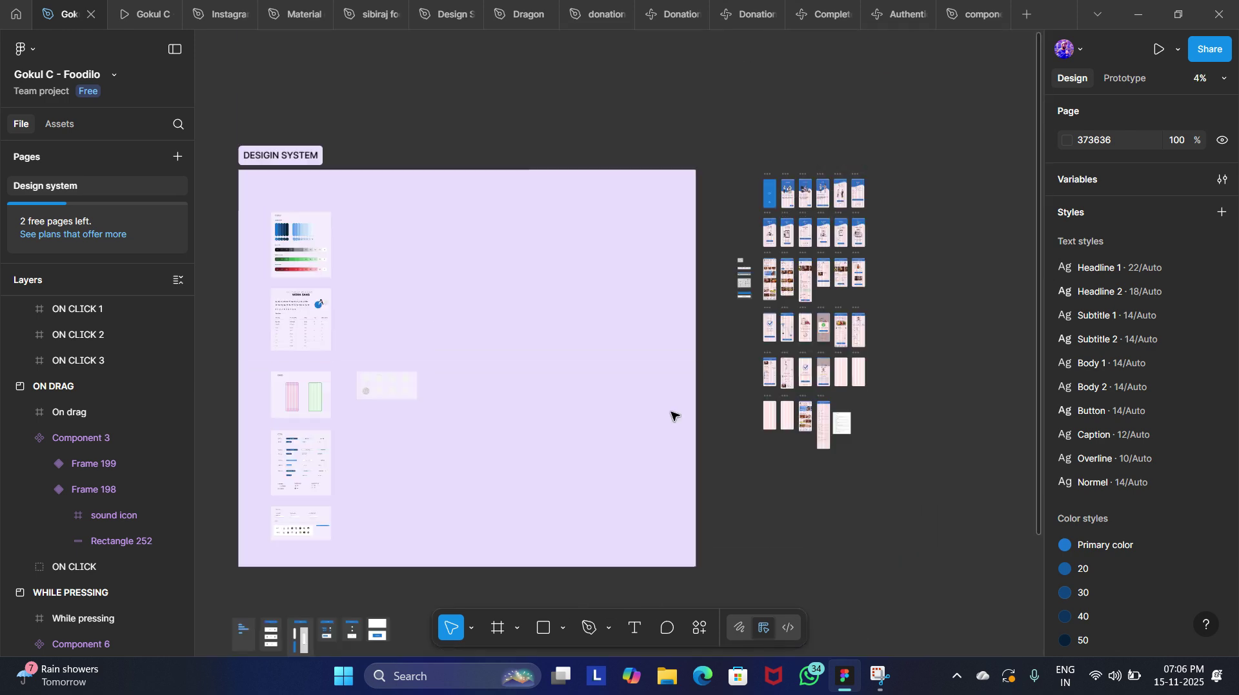
{"action": "scroll", "coordinate": [671, 415], "scroll_direction": "up", "scroll_amount": 8}
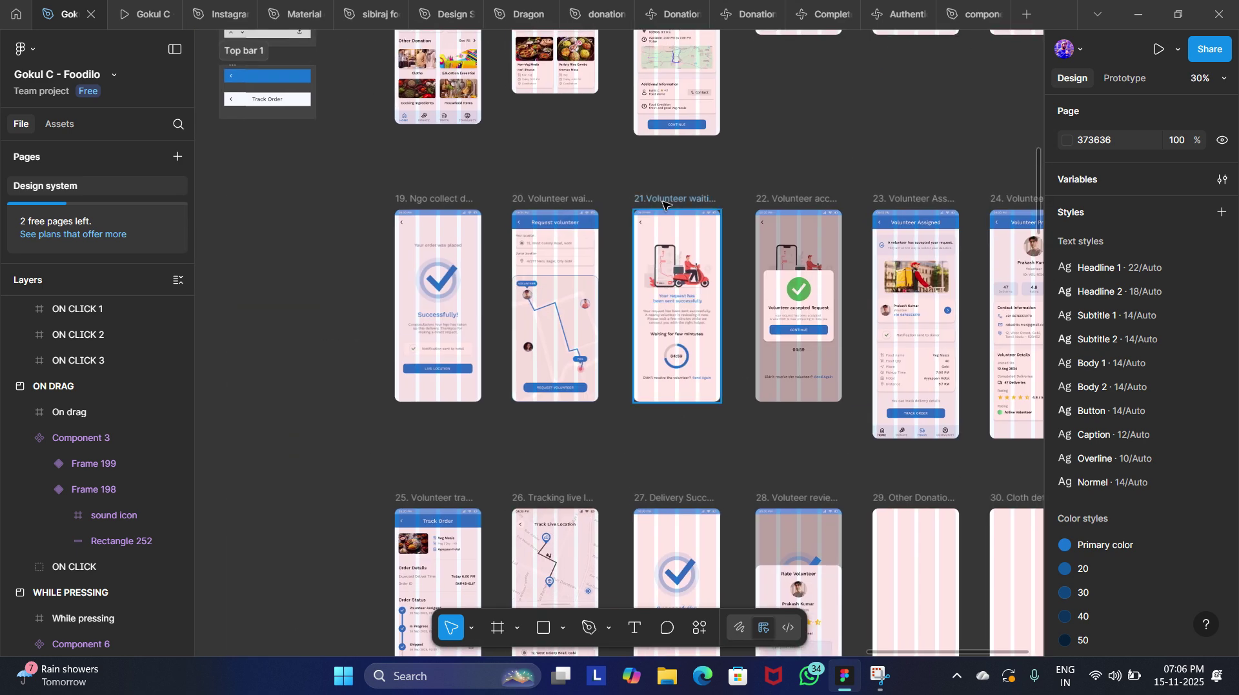
{"action": "left_click", "coordinate": [663, 204]}
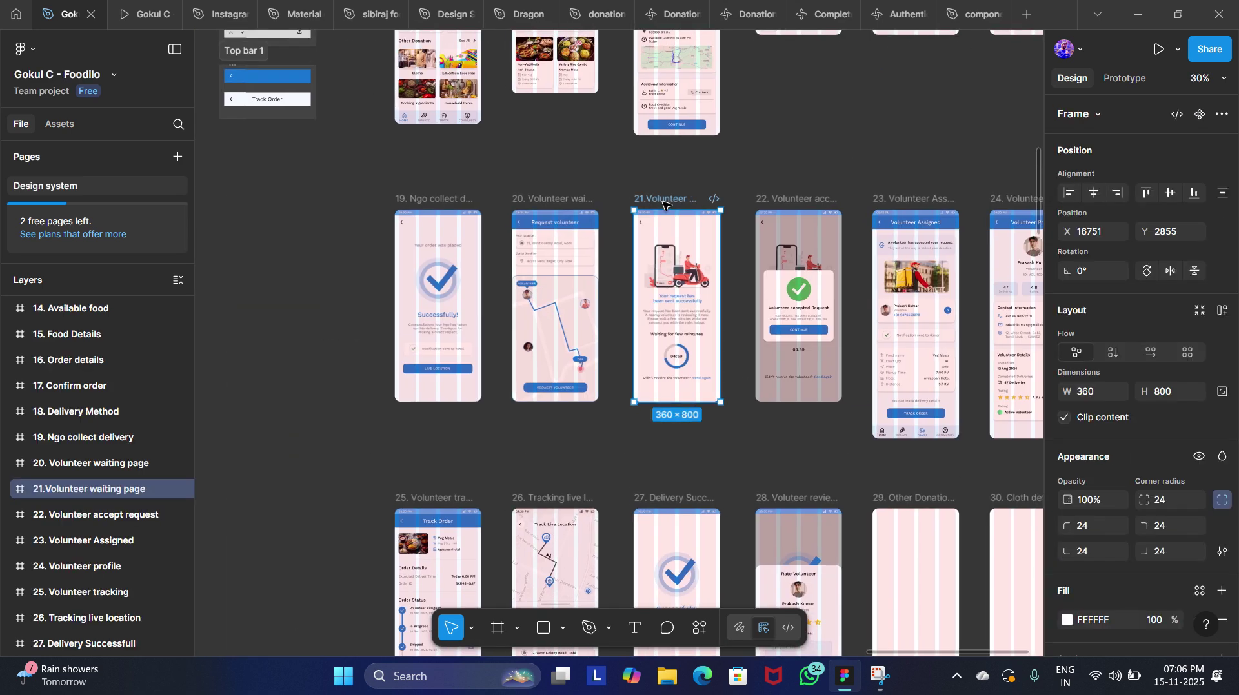
{"action": "left_click", "coordinate": [311, 260]}
{"action": "scroll", "coordinate": [310, 261], "scroll_direction": "down", "scroll_amount": 6}
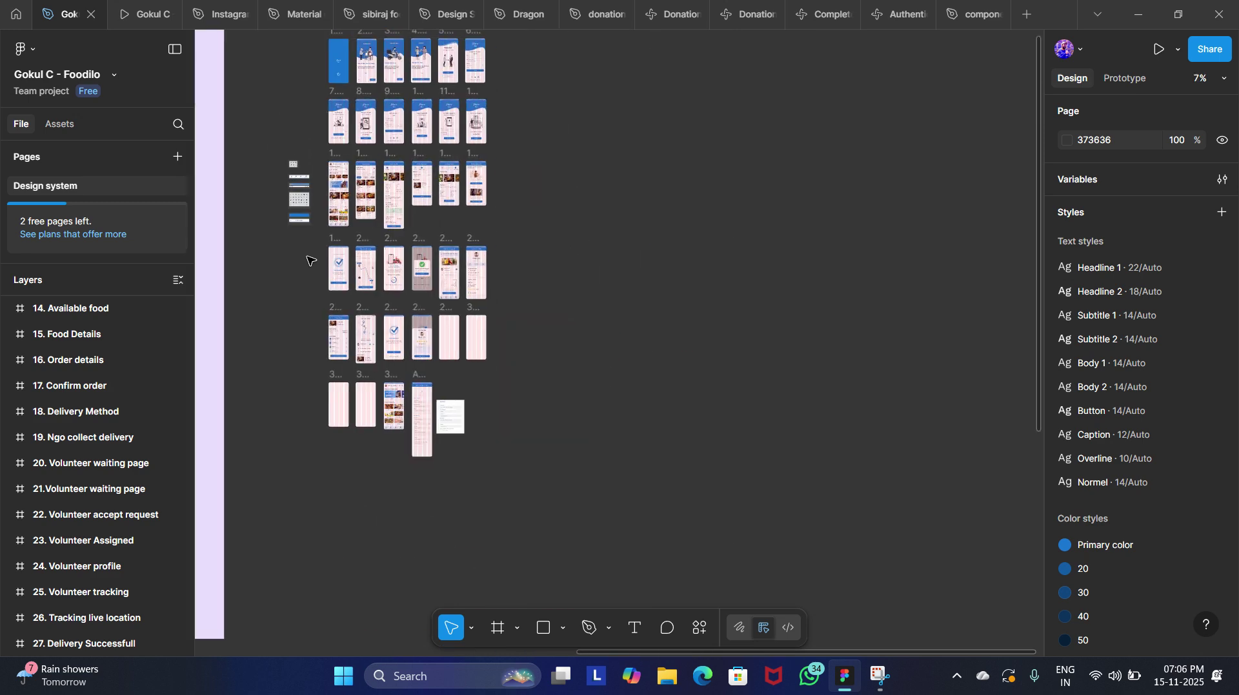
{"action": "scroll", "coordinate": [312, 260], "scroll_direction": "left", "scroll_amount": 10}
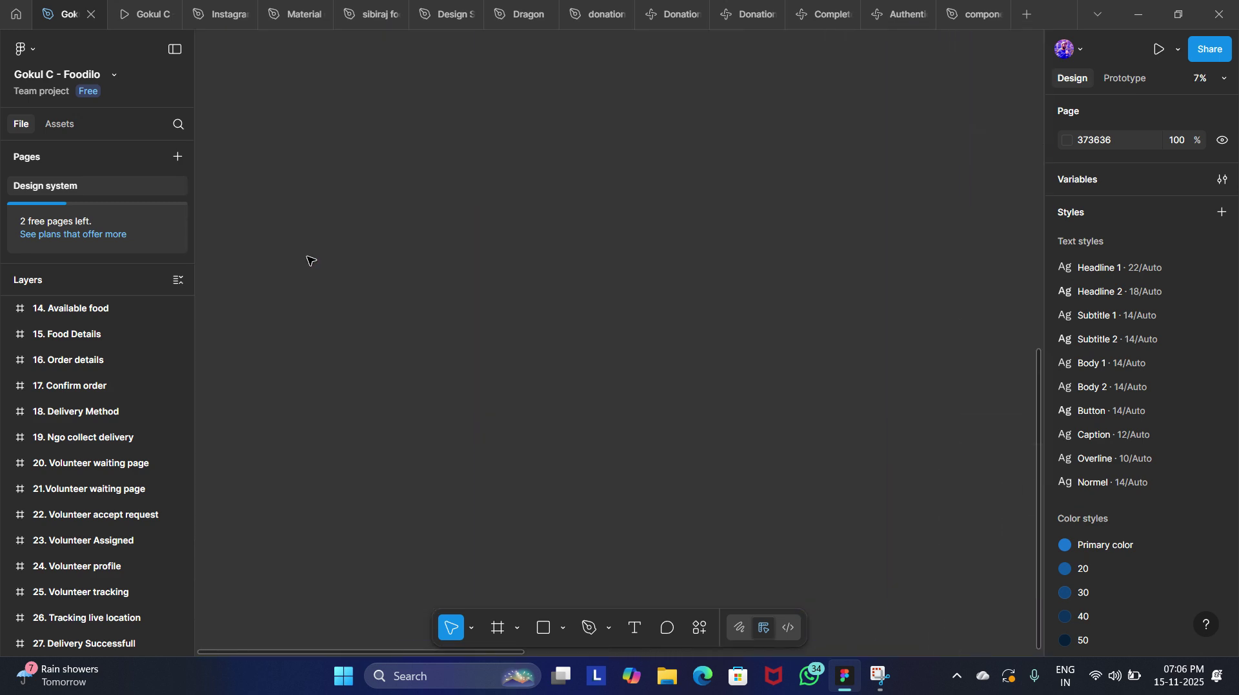
{"action": "scroll", "coordinate": [310, 260], "scroll_direction": "right", "scroll_amount": 8}
{"action": "scroll", "coordinate": [310, 261], "scroll_direction": "up", "scroll_amount": 4}
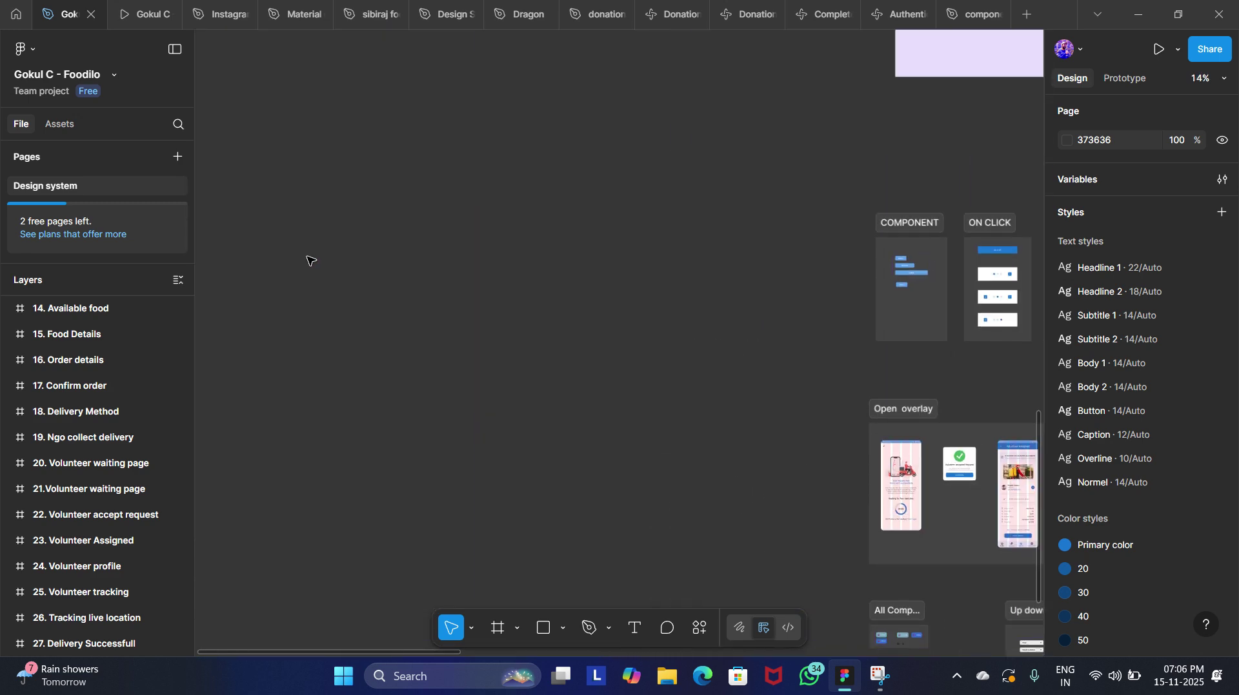
{"action": "scroll", "coordinate": [310, 260], "scroll_direction": "down", "scroll_amount": 3}
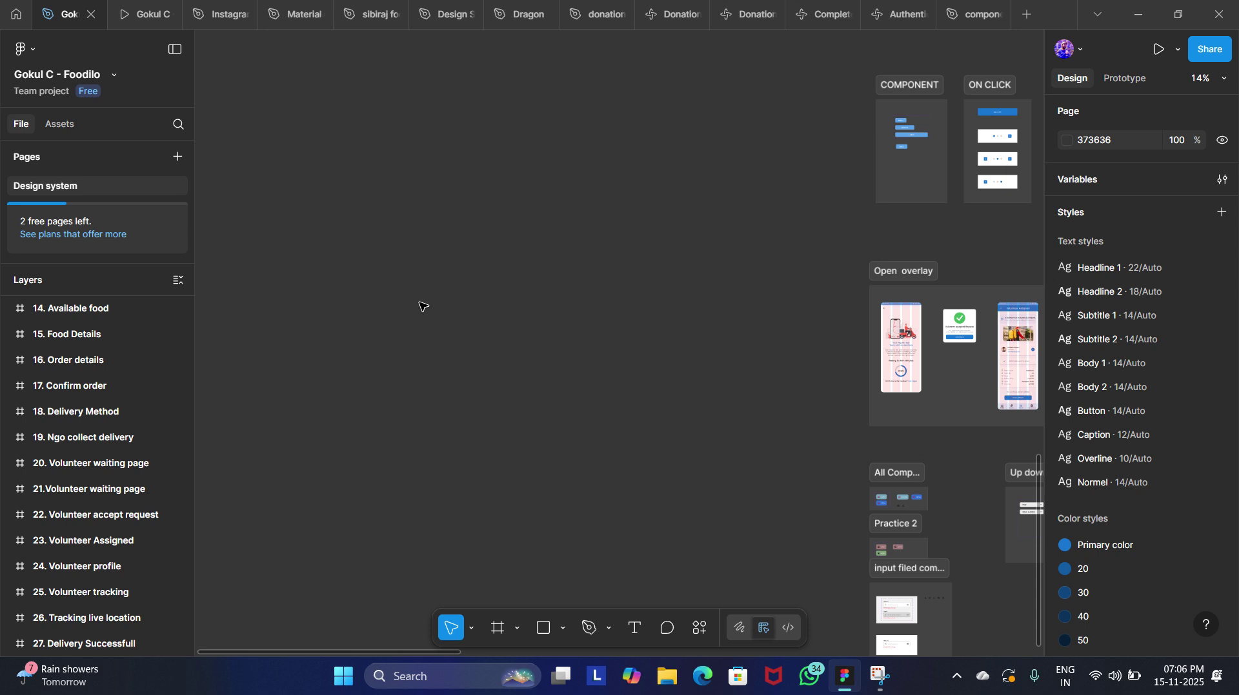
{"action": "key", "text": "ctrl+v"}
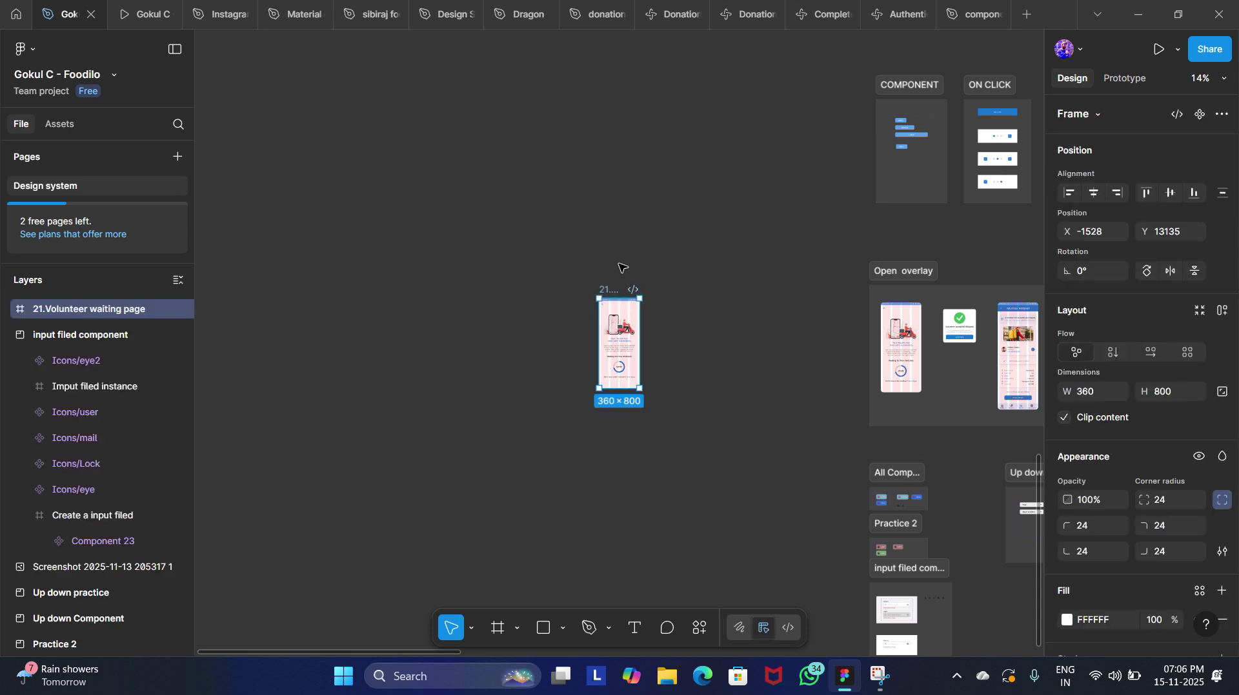
Rename the pasted volunteer waiting page frame as 100.
{"action": "scroll", "coordinate": [649, 301], "scroll_direction": "up", "scroll_amount": 4}
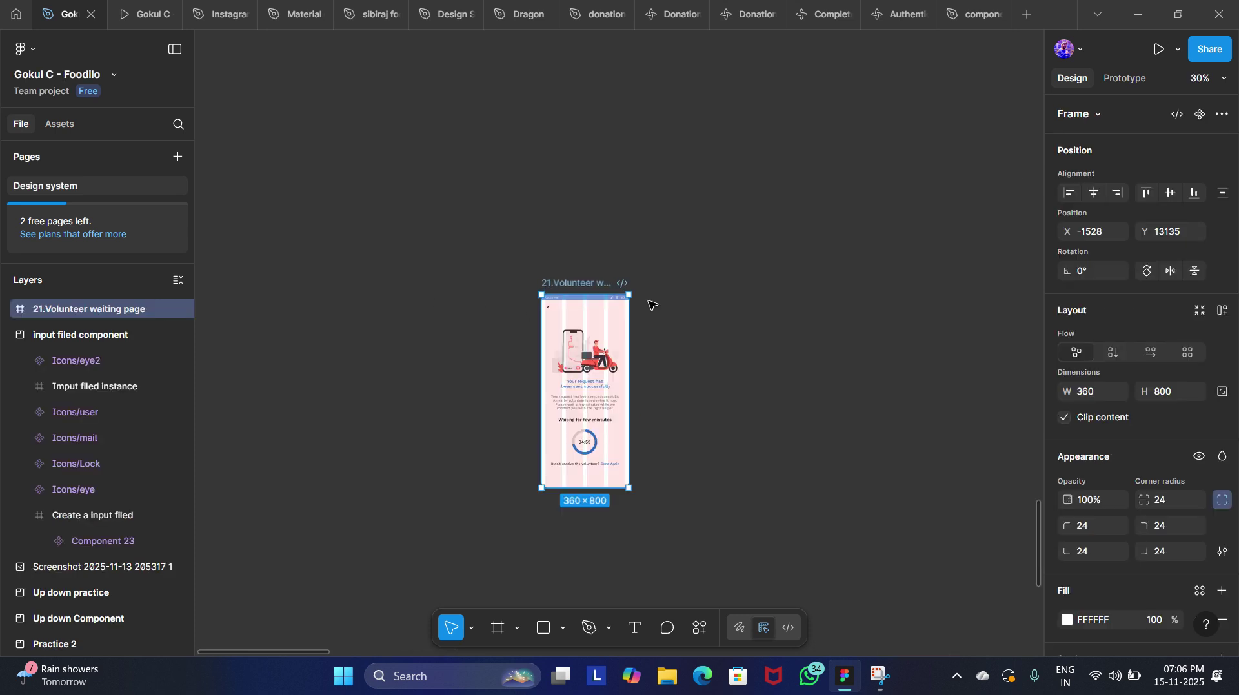
{"action": "double_click", "coordinate": [573, 284]}
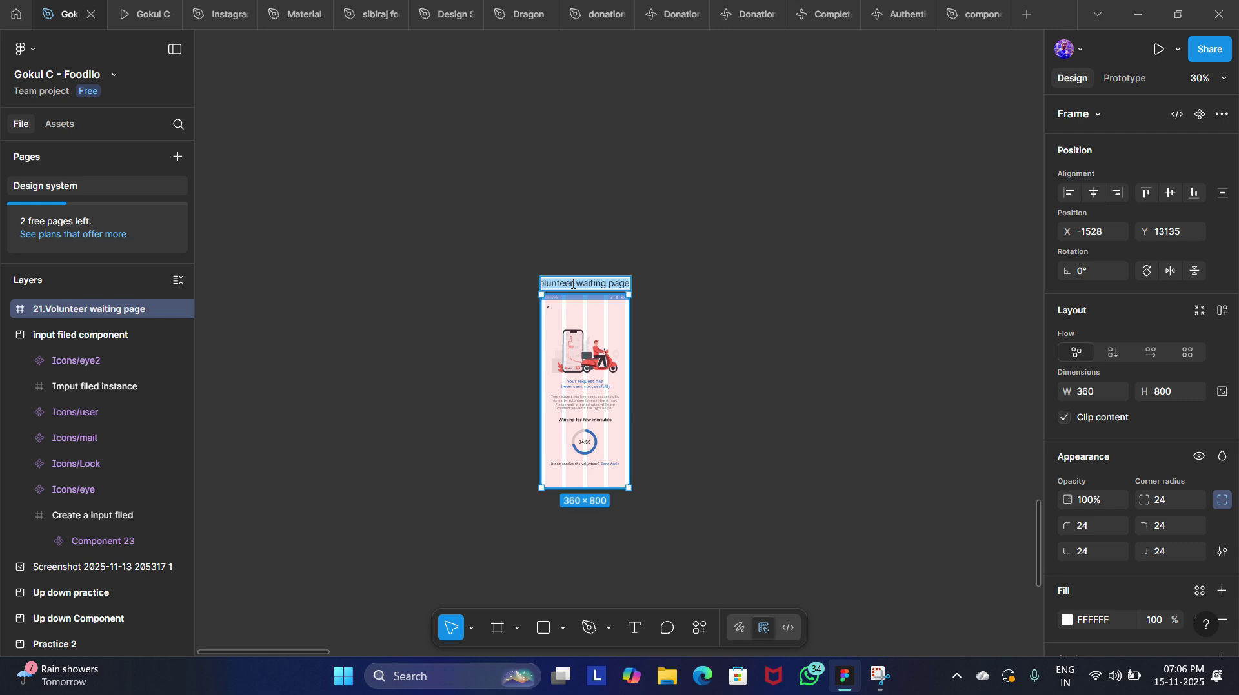
{"action": "key", "text": "BackSpace"}
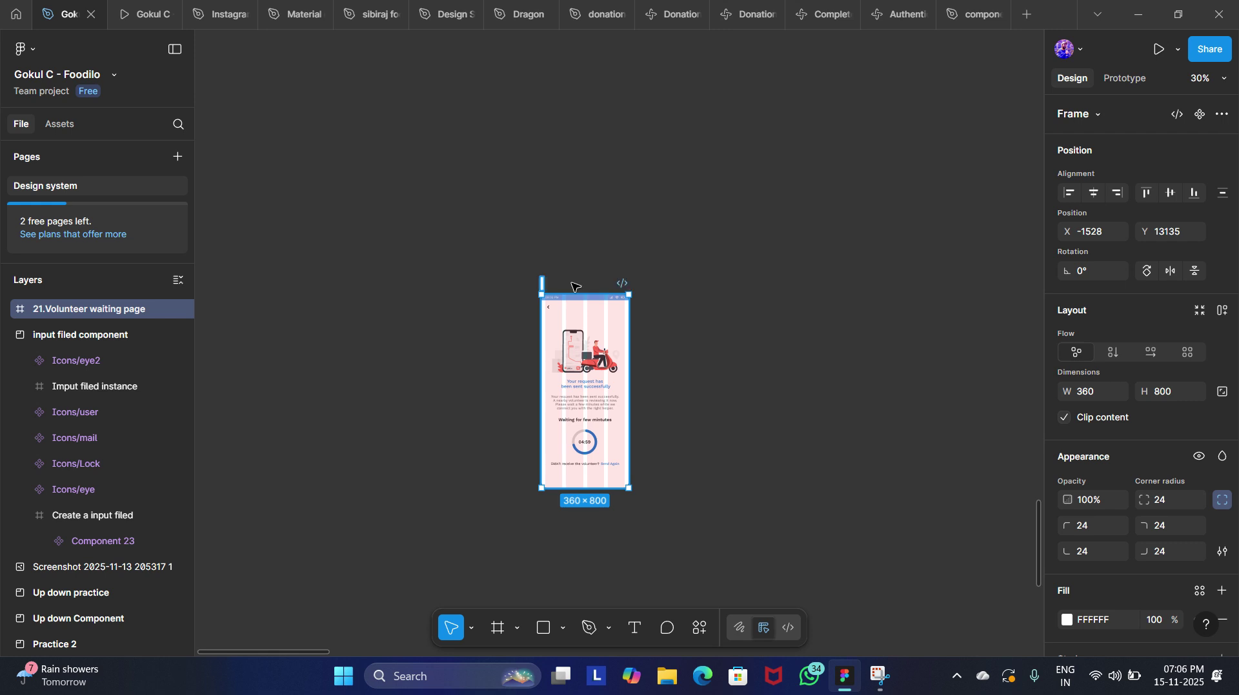
{"action": "type", "text": "100"}
{"action": "left_click", "coordinate": [741, 351]}
Copy the Volunteer accepted Request popup group from the 22. Volunteer accept request frame.
{"action": "scroll", "coordinate": [742, 351], "scroll_direction": "right", "scroll_amount": 5}
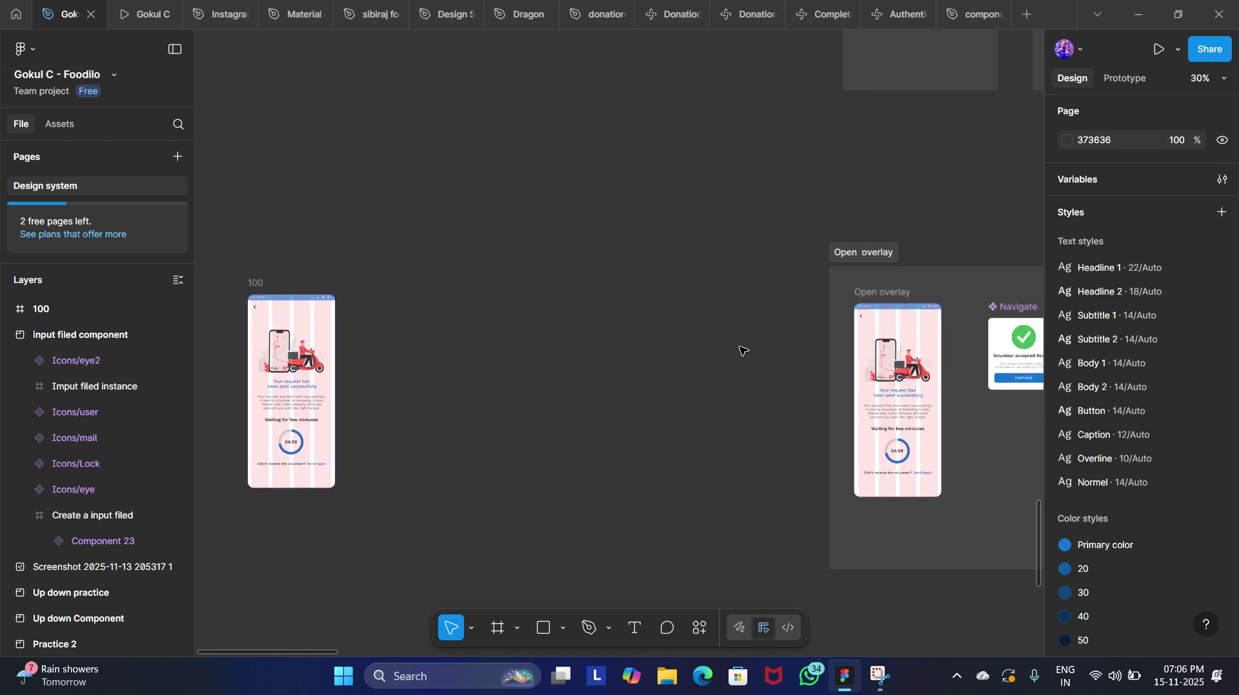
{"action": "scroll", "coordinate": [741, 351], "scroll_direction": "down", "scroll_amount": 6}
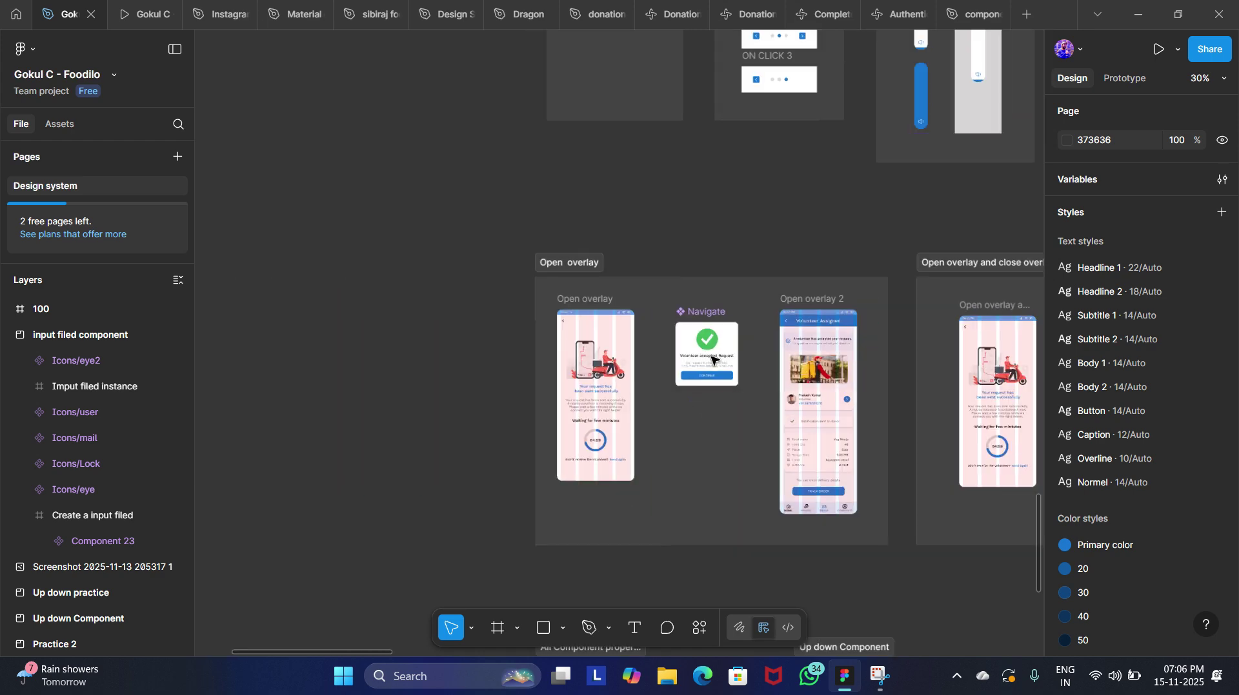
{"action": "scroll", "coordinate": [711, 360], "scroll_direction": "up", "scroll_amount": 5}
{"action": "scroll", "coordinate": [711, 360], "scroll_direction": "right", "scroll_amount": 10}
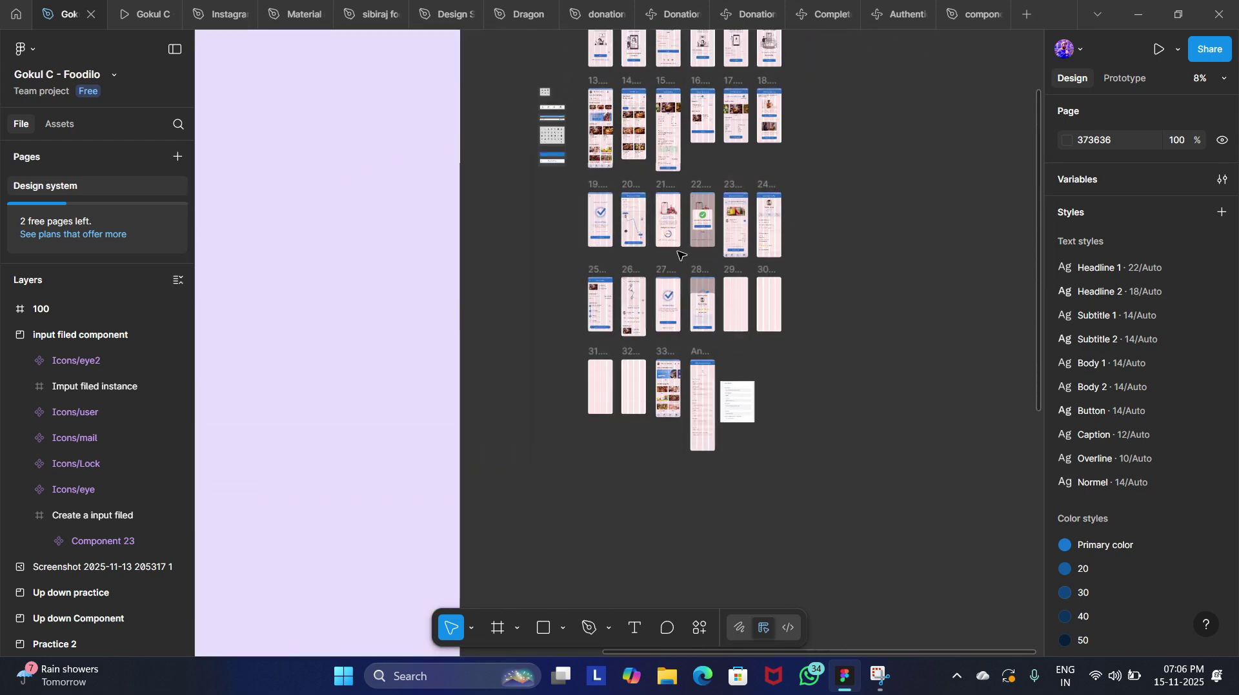
{"action": "scroll", "coordinate": [678, 254], "scroll_direction": "up", "scroll_amount": 8}
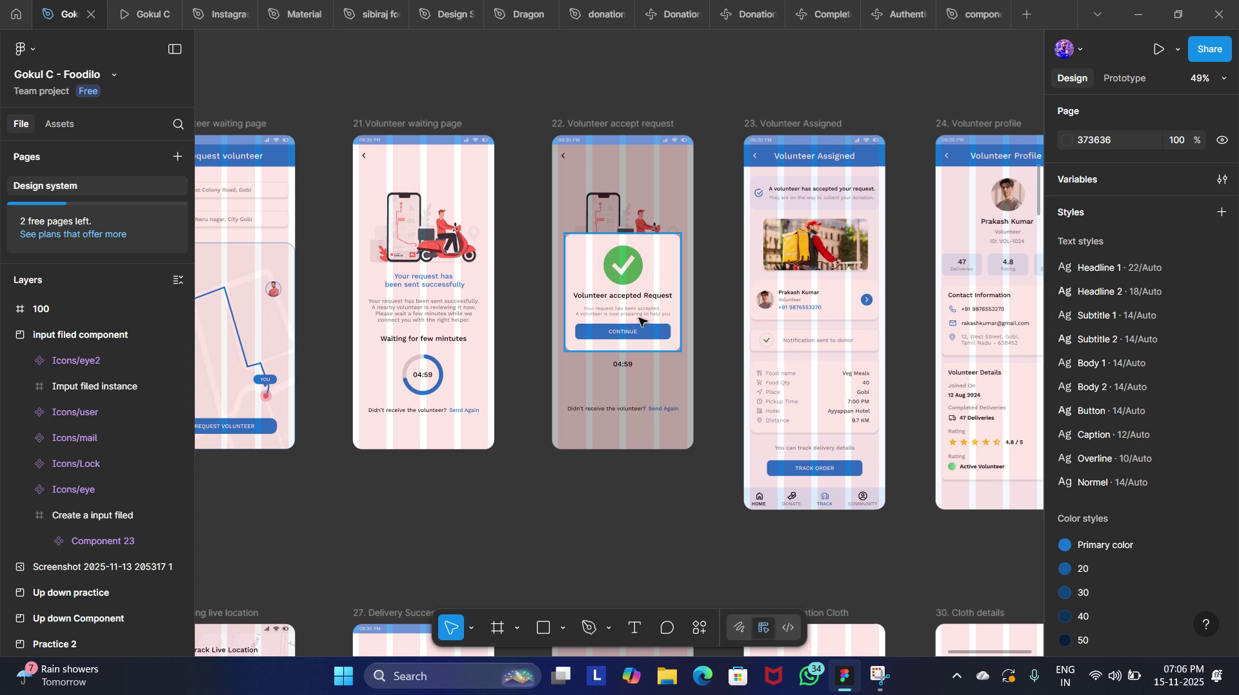
{"action": "left_click", "coordinate": [593, 248]}
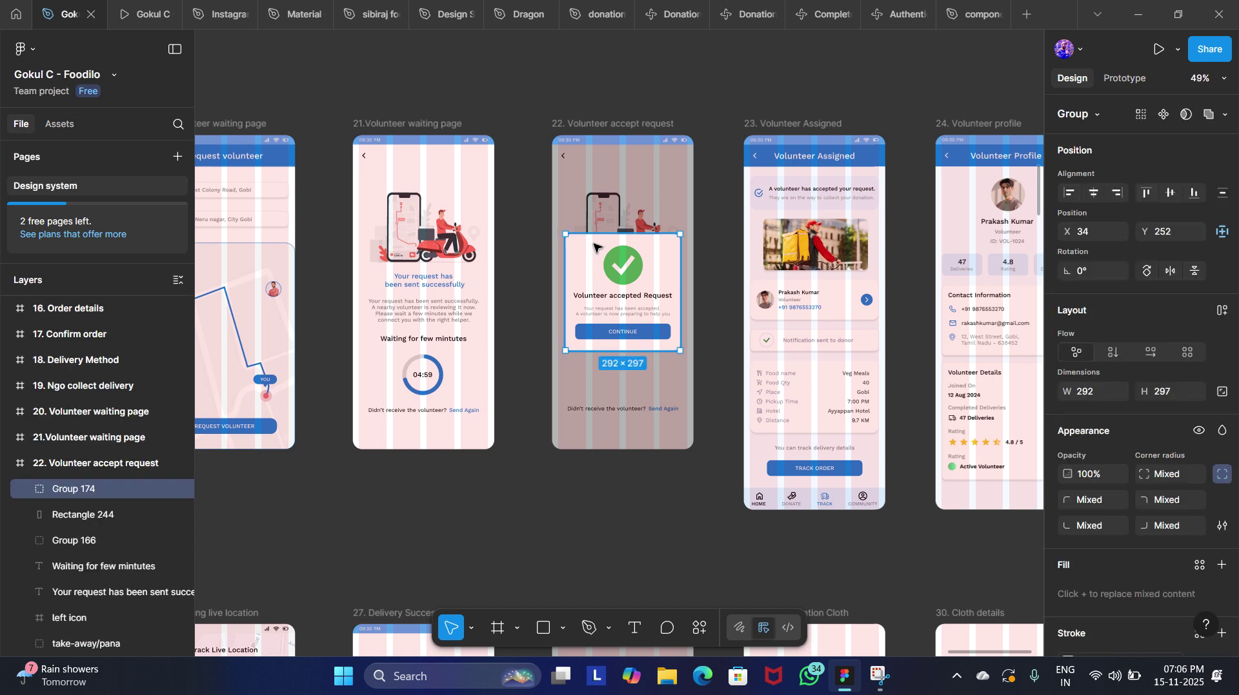
{"action": "left_click", "coordinate": [536, 494]}
Paste the popup group on the empty canvas beside frame 100, aligned with the frame's upper edge.
{"action": "scroll", "coordinate": [536, 494], "scroll_direction": "down", "scroll_amount": 3}
{"action": "scroll", "coordinate": [536, 494], "scroll_direction": "down", "scroll_amount": 5}
{"action": "scroll", "coordinate": [537, 495], "scroll_direction": "left", "scroll_amount": 5}
{"action": "scroll", "coordinate": [536, 494], "scroll_direction": "left", "scroll_amount": 10}
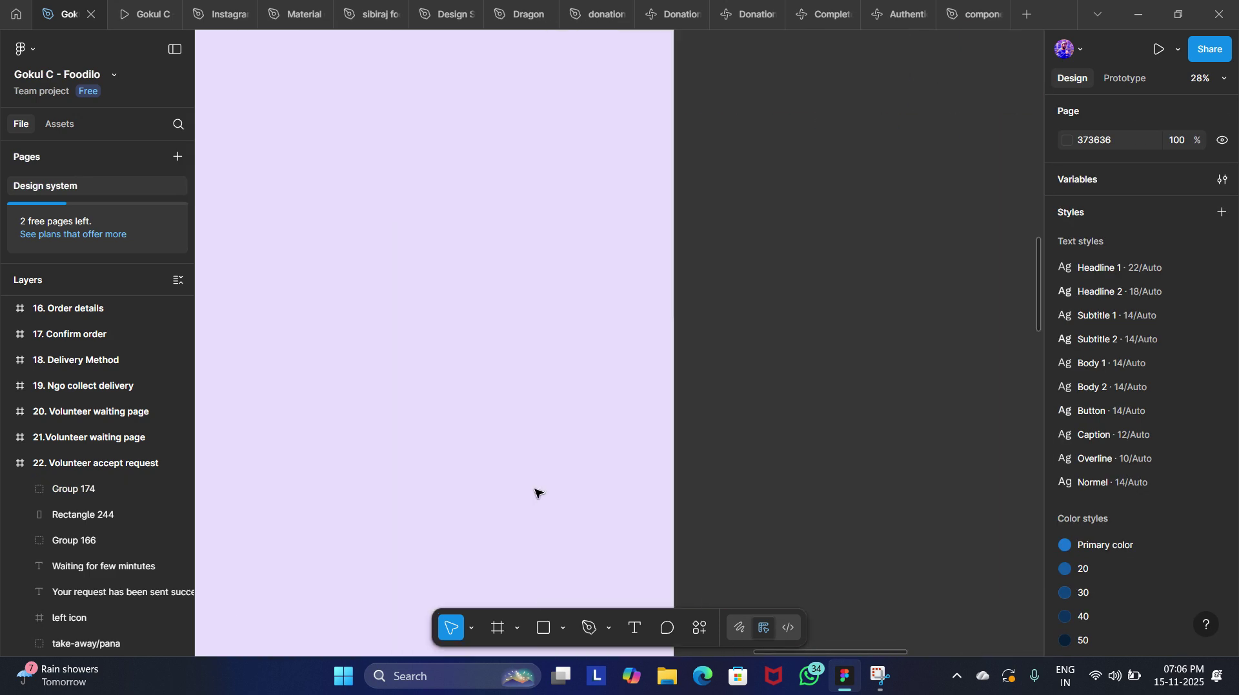
{"action": "scroll", "coordinate": [536, 494], "scroll_direction": "down", "scroll_amount": 8}
{"action": "scroll", "coordinate": [537, 495], "scroll_direction": "left", "scroll_amount": 5}
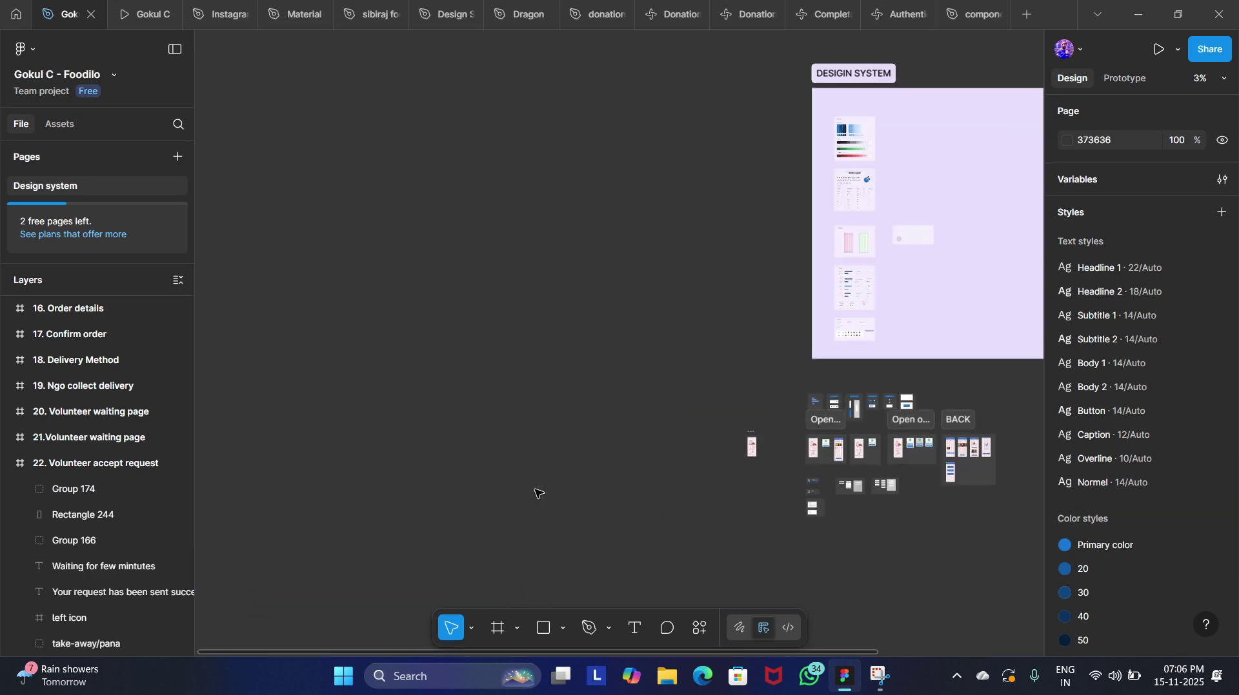
{"action": "scroll", "coordinate": [536, 494], "scroll_direction": "up", "scroll_amount": 5}
{"action": "scroll", "coordinate": [536, 494], "scroll_direction": "up", "scroll_amount": 5}
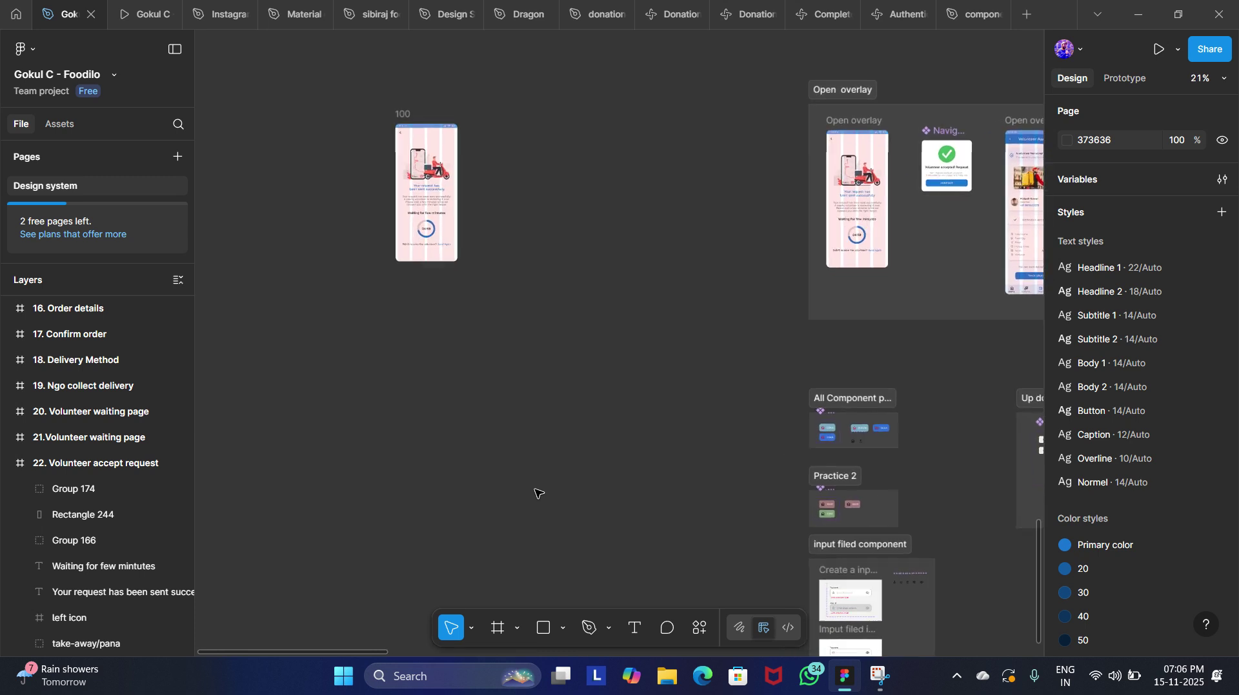
{"action": "scroll", "coordinate": [536, 494], "scroll_direction": "up", "scroll_amount": 3}
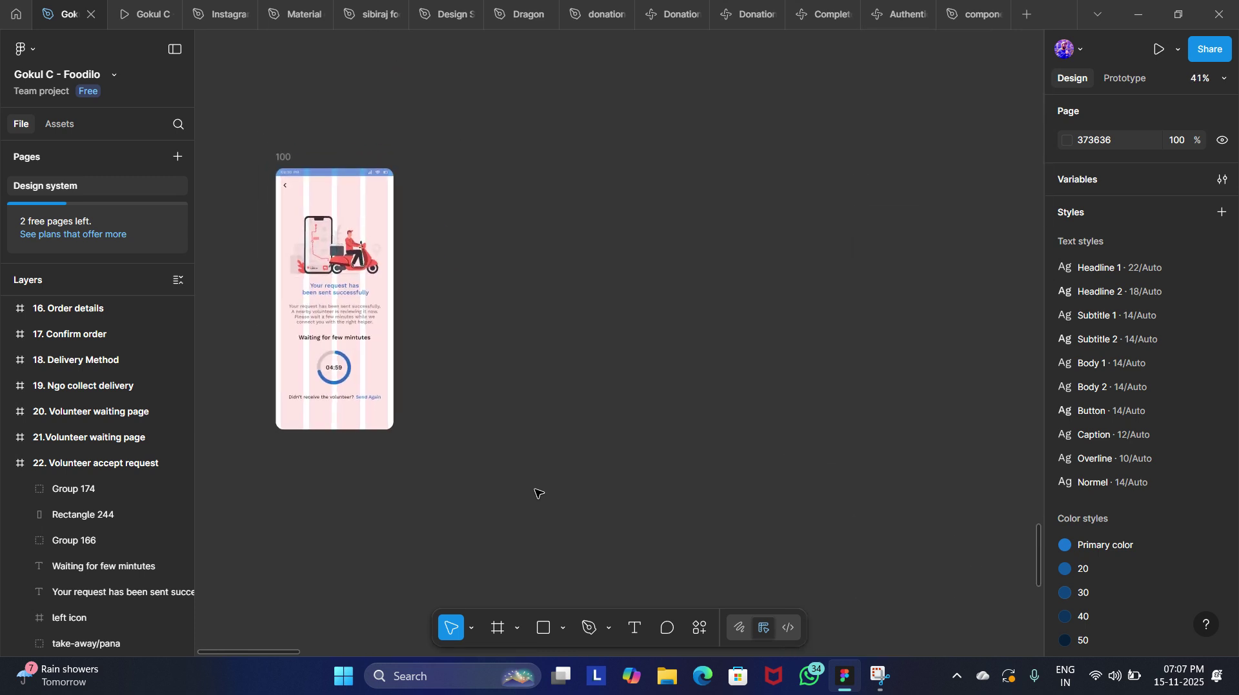
{"action": "scroll", "coordinate": [536, 494], "scroll_direction": "down", "scroll_amount": 1}
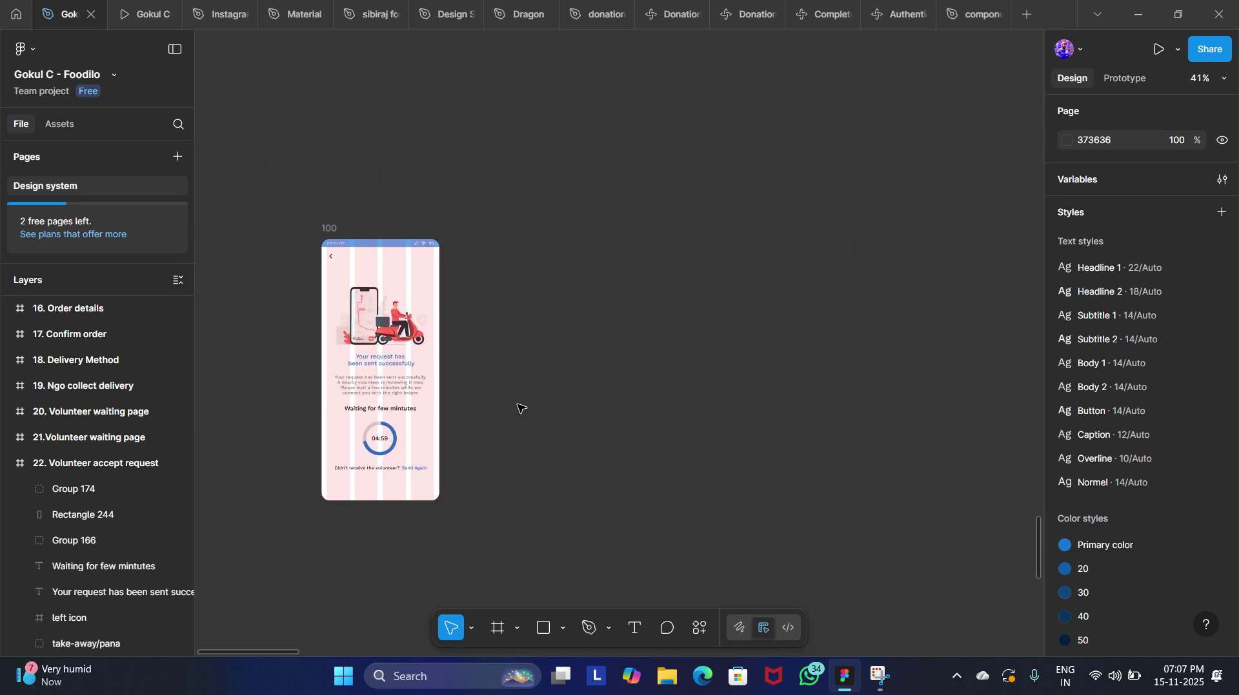
{"action": "key", "text": "ctrl+v"}
{"action": "left_click", "coordinate": [735, 431]}
{"action": "scroll", "coordinate": [736, 430], "scroll_direction": "right", "scroll_amount": 1}
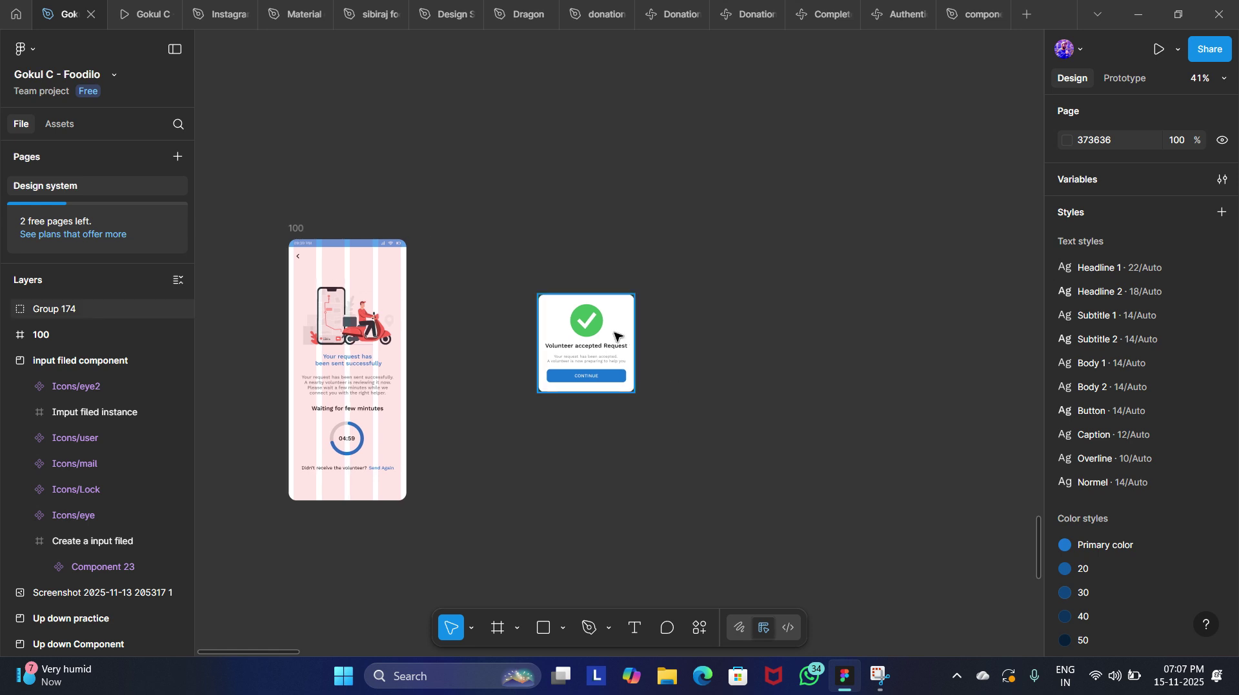
{"action": "left_click_drag", "start_coordinate": [615, 336], "coordinate": [569, 277]}
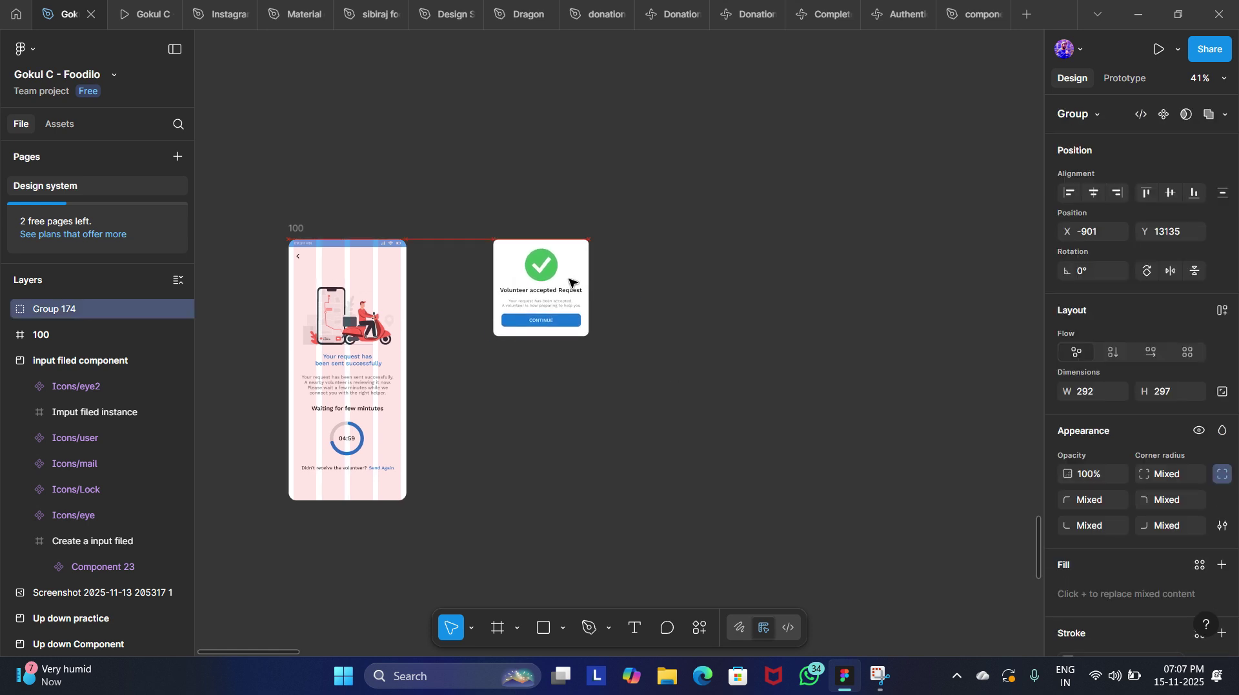
{"action": "left_click", "coordinate": [642, 462]}
Convert the pasted Volunteer accepted Request popup group into a component.
{"action": "left_click", "coordinate": [568, 265]}
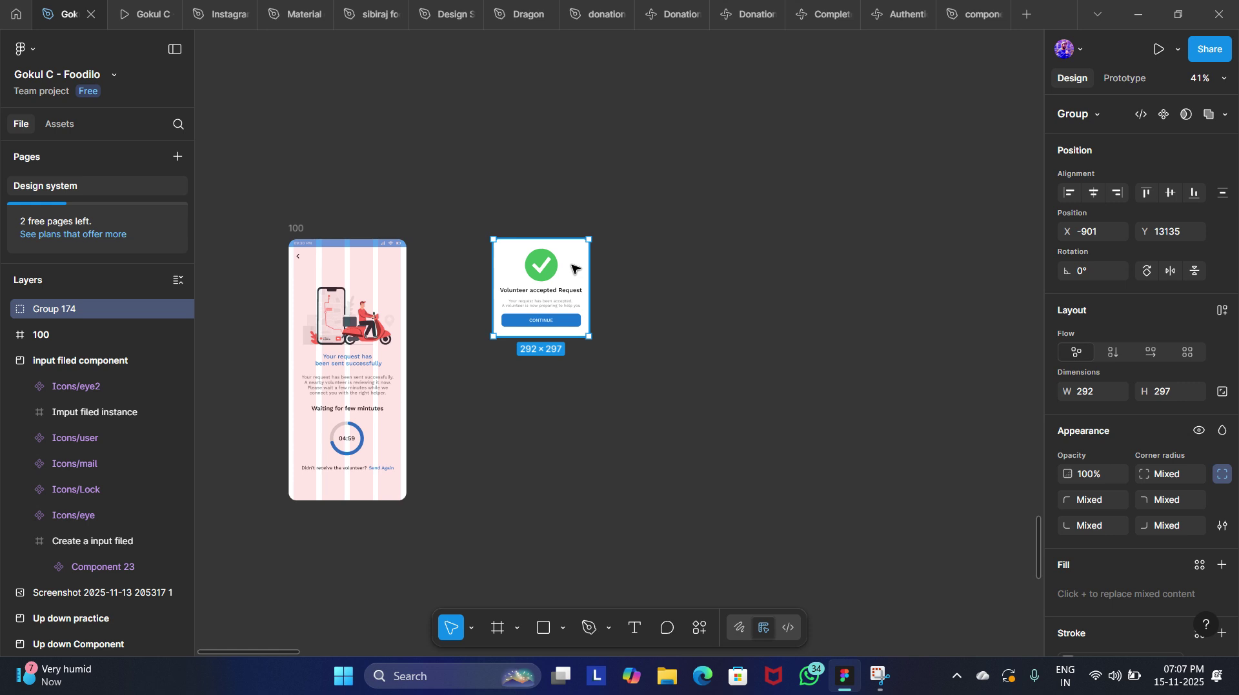
{"action": "left_click", "coordinate": [1163, 114]}
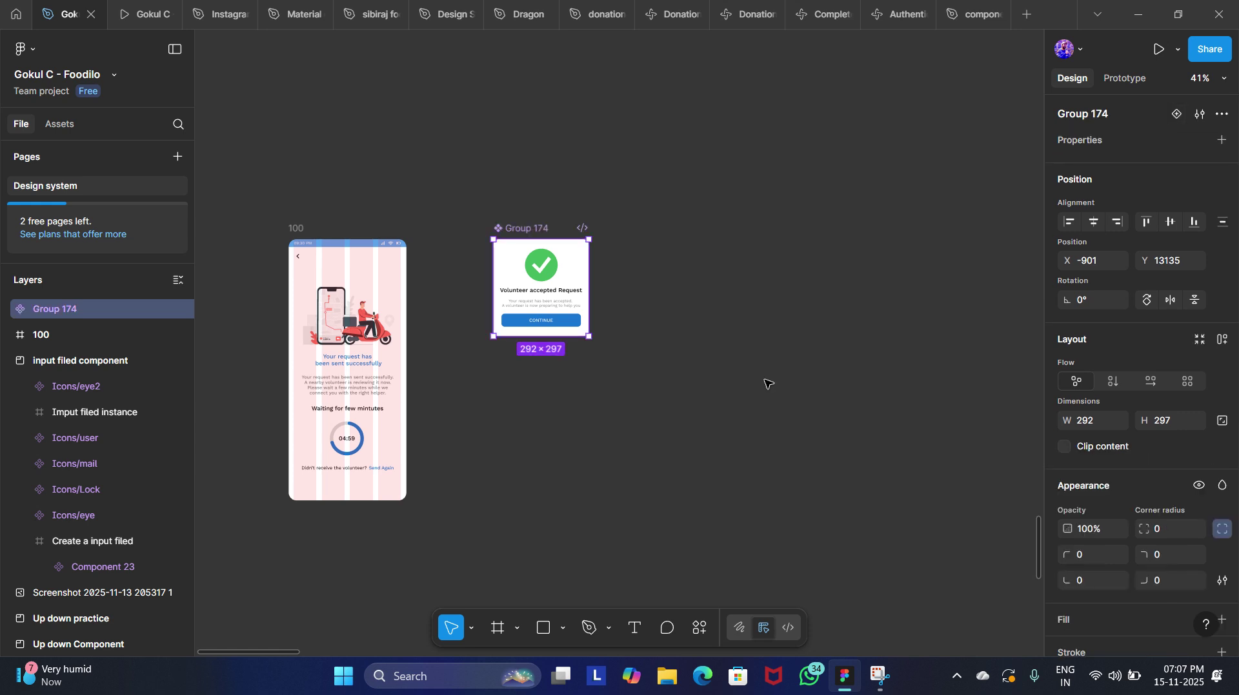
{"action": "left_click", "coordinate": [766, 383]}
Add an On click prototype connection from frame 100 to the Group 174 popup component.
{"action": "scroll", "coordinate": [452, 290], "scroll_direction": "left", "scroll_amount": 2}
{"action": "left_click", "coordinate": [336, 232]}
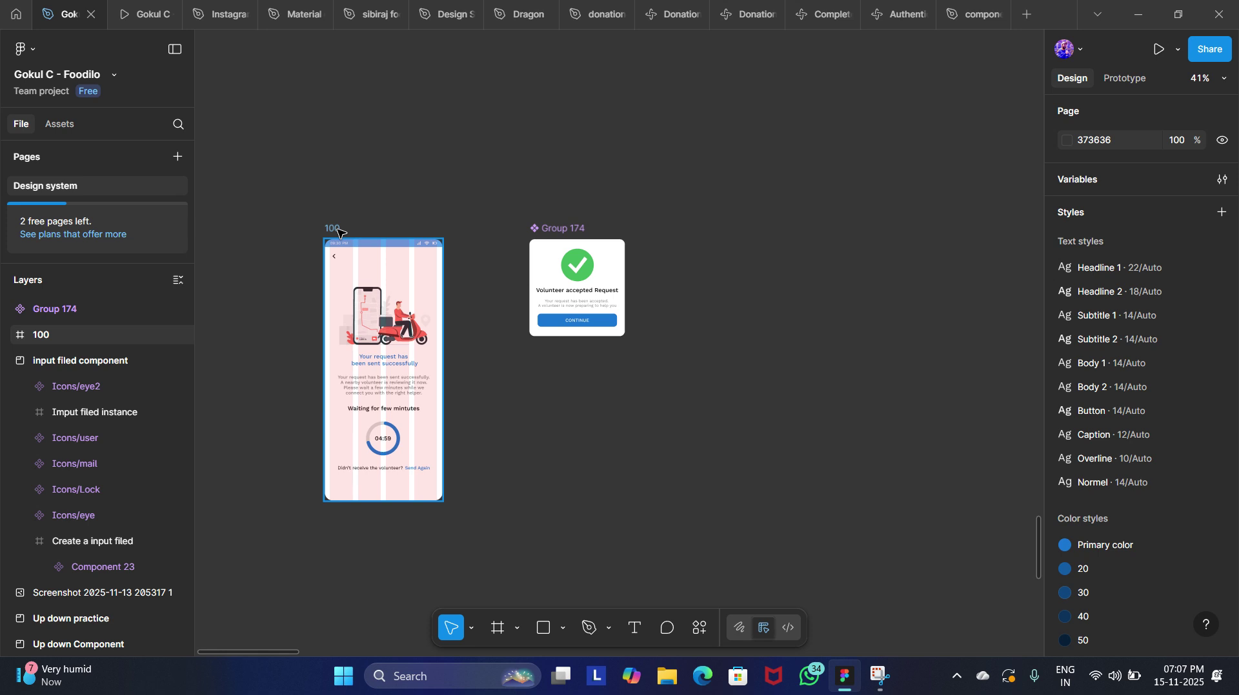
{"action": "left_click", "coordinate": [337, 232]}
{"action": "left_click", "coordinate": [1127, 82]}
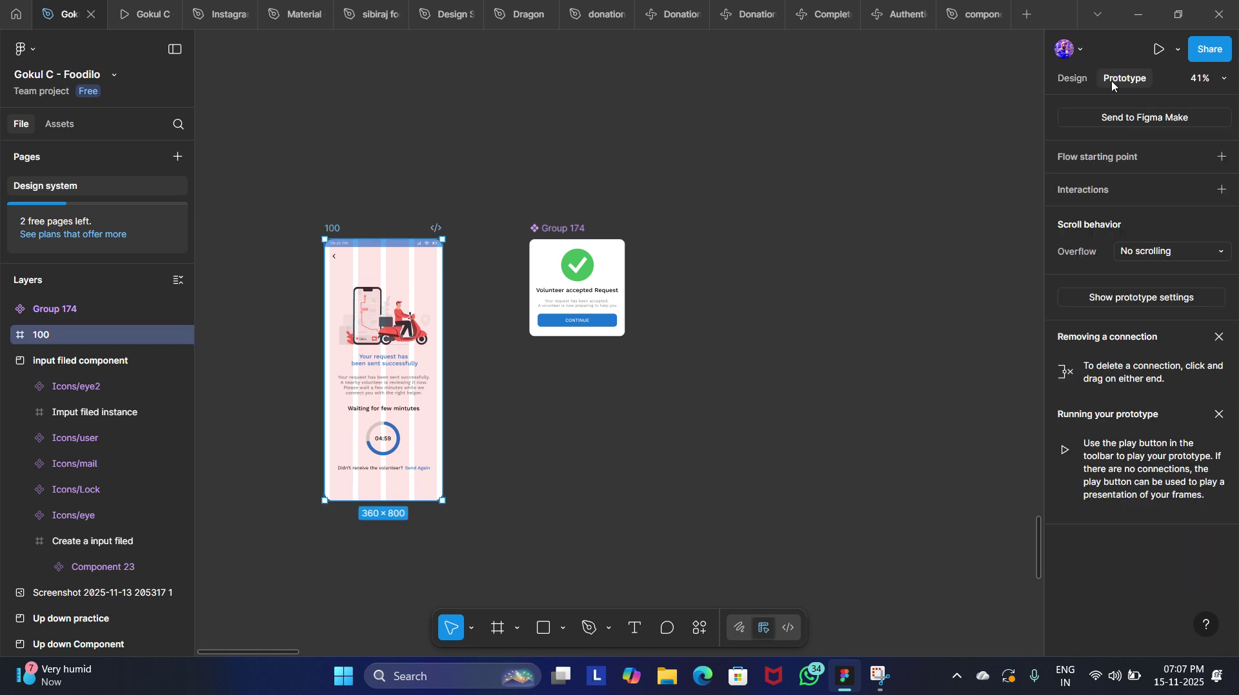
{"action": "left_click_drag", "start_coordinate": [442, 370], "coordinate": [555, 284]}
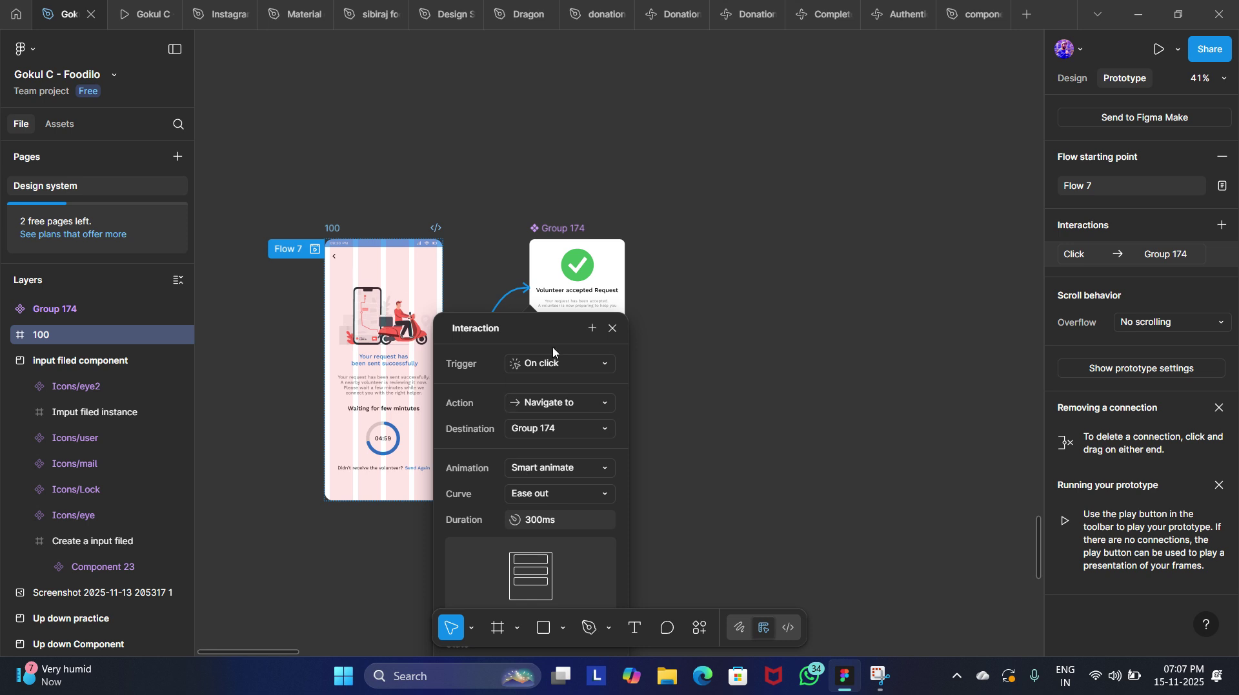
Set the action of frame 100's connection to Open overlay.
{"action": "left_click", "coordinate": [604, 404]}
{"action": "left_click", "coordinate": [703, 395]}
{"action": "left_click", "coordinate": [598, 404]}
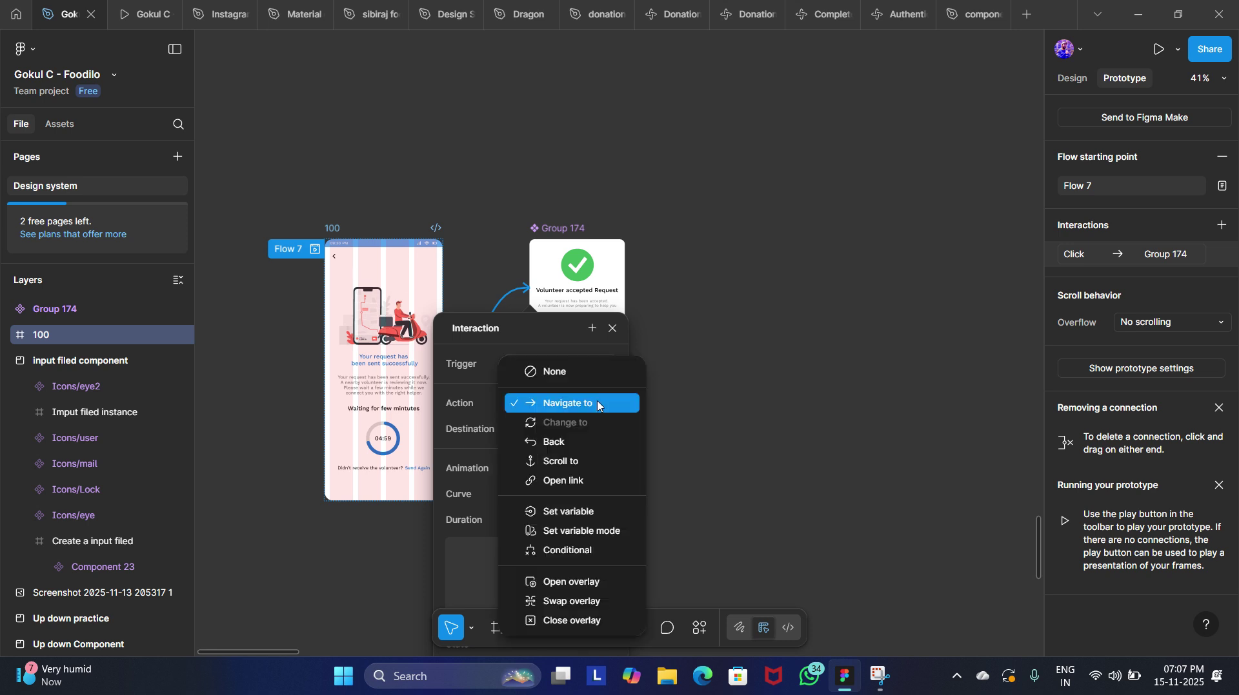
{"action": "left_click", "coordinate": [590, 583]}
{"action": "left_click", "coordinate": [668, 505]}
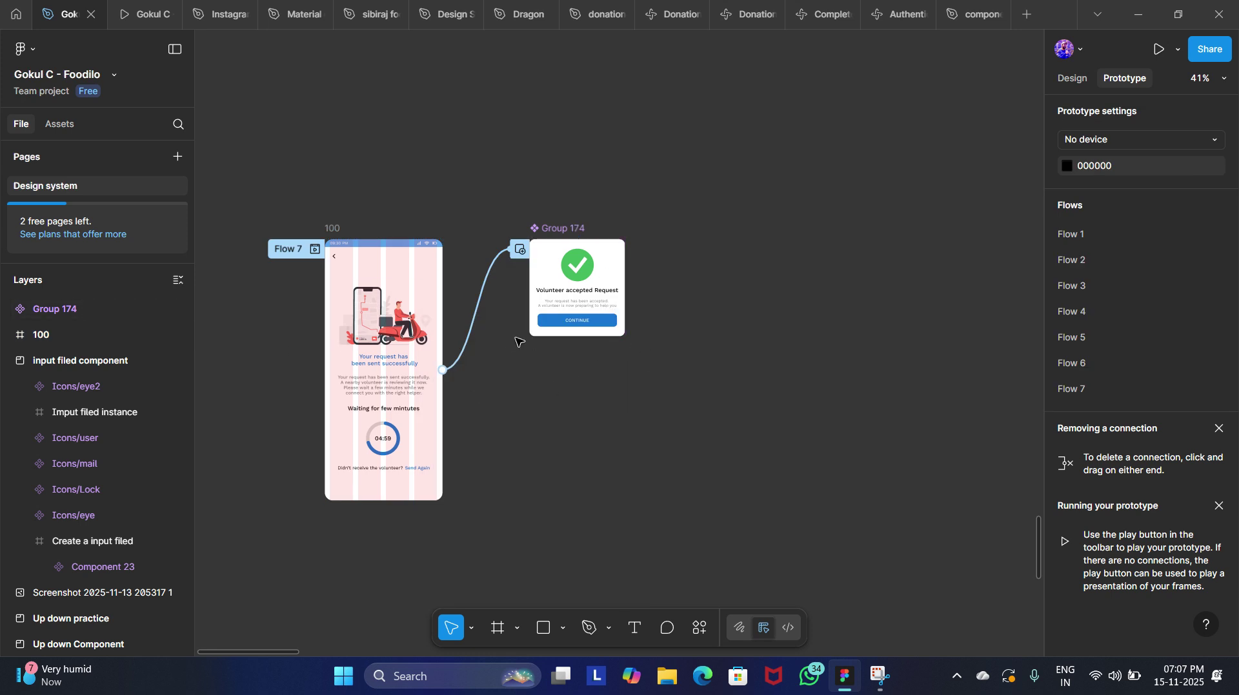
Review the overlay position, background and animation settings of frame 100's interaction.
{"action": "left_click", "coordinate": [474, 331]}
{"action": "left_click", "coordinate": [474, 330]}
{"action": "scroll", "coordinate": [492, 488], "scroll_direction": "down", "scroll_amount": 4}
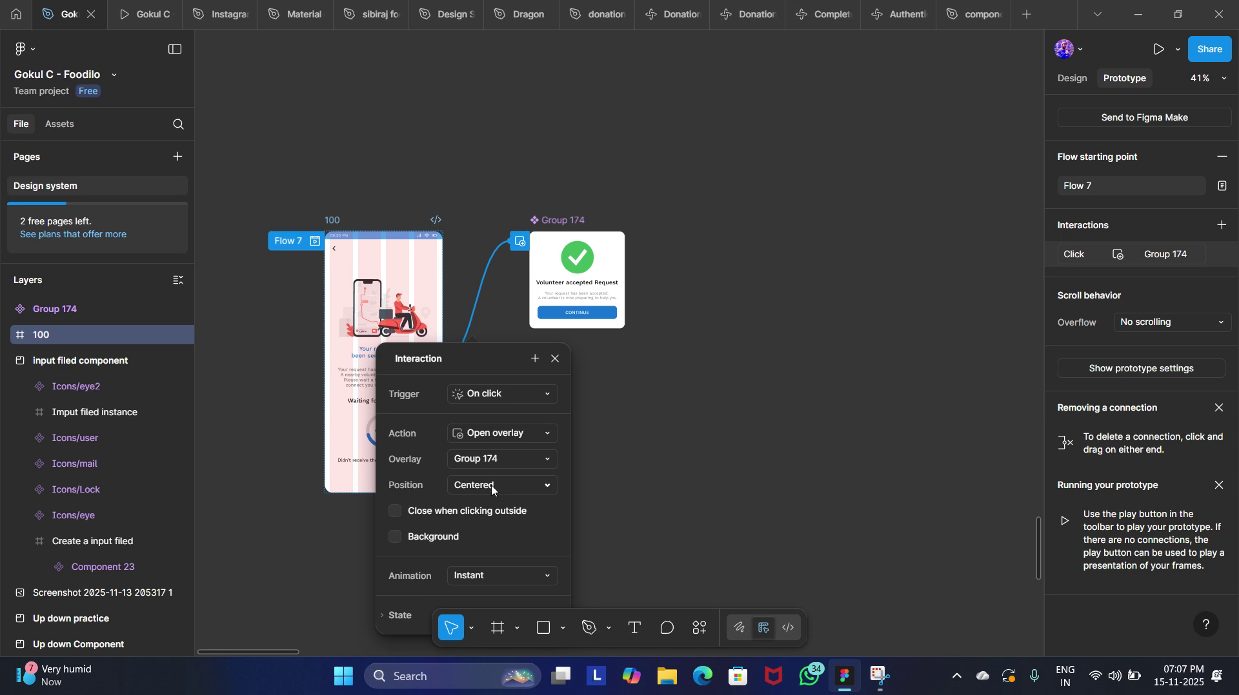
{"action": "scroll", "coordinate": [492, 489], "scroll_direction": "up", "scroll_amount": 1}
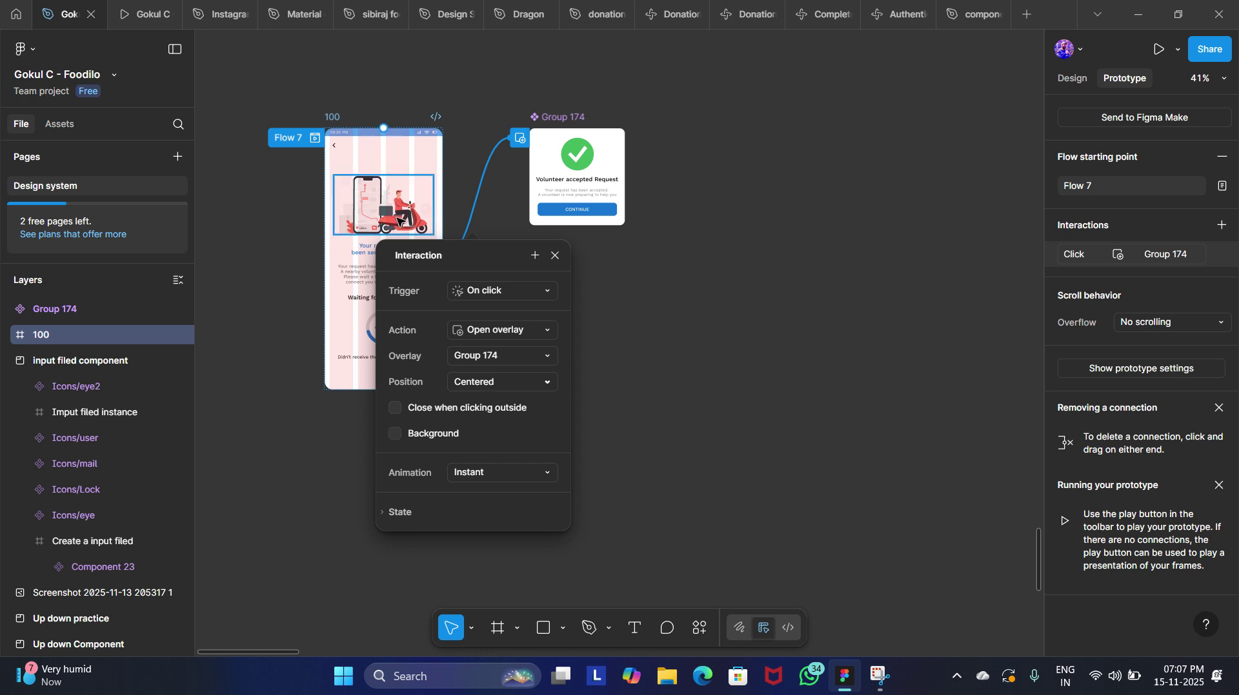
{"action": "left_click", "coordinate": [621, 393]}
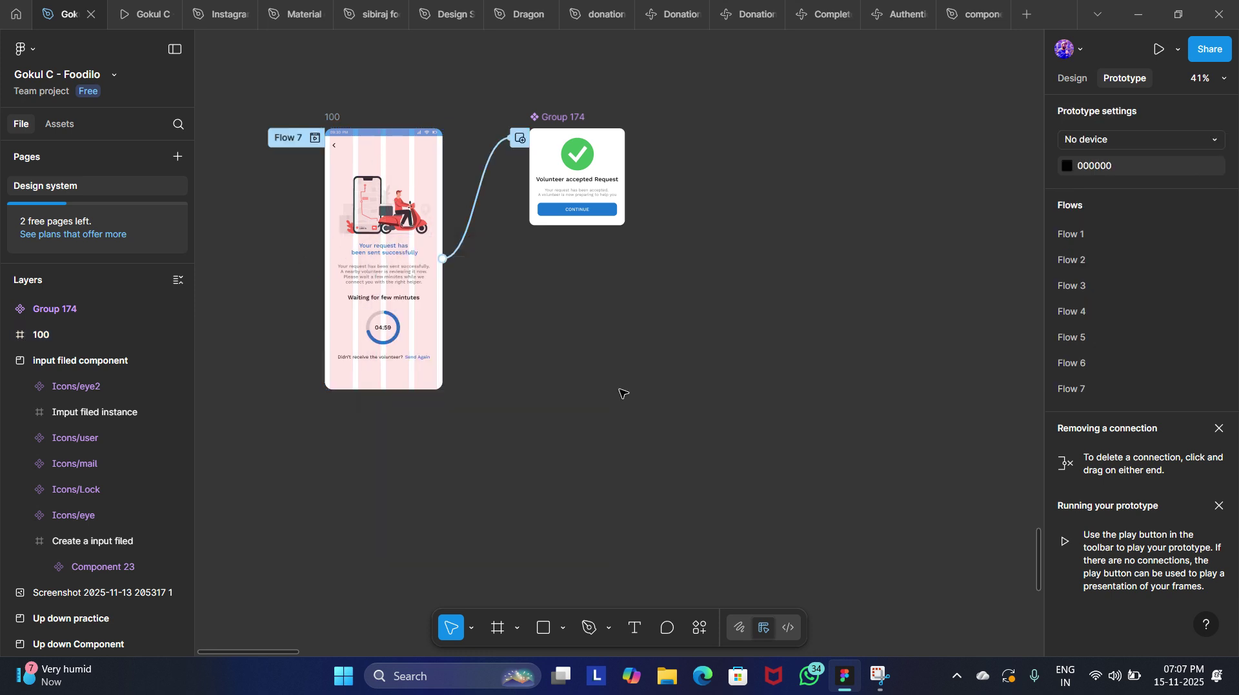
Preview frame 100, trigger the popup overlay, and close the preview.
{"action": "scroll", "coordinate": [622, 392], "scroll_direction": "left", "scroll_amount": 1}
{"action": "scroll", "coordinate": [629, 392], "scroll_direction": "left", "scroll_amount": 5}
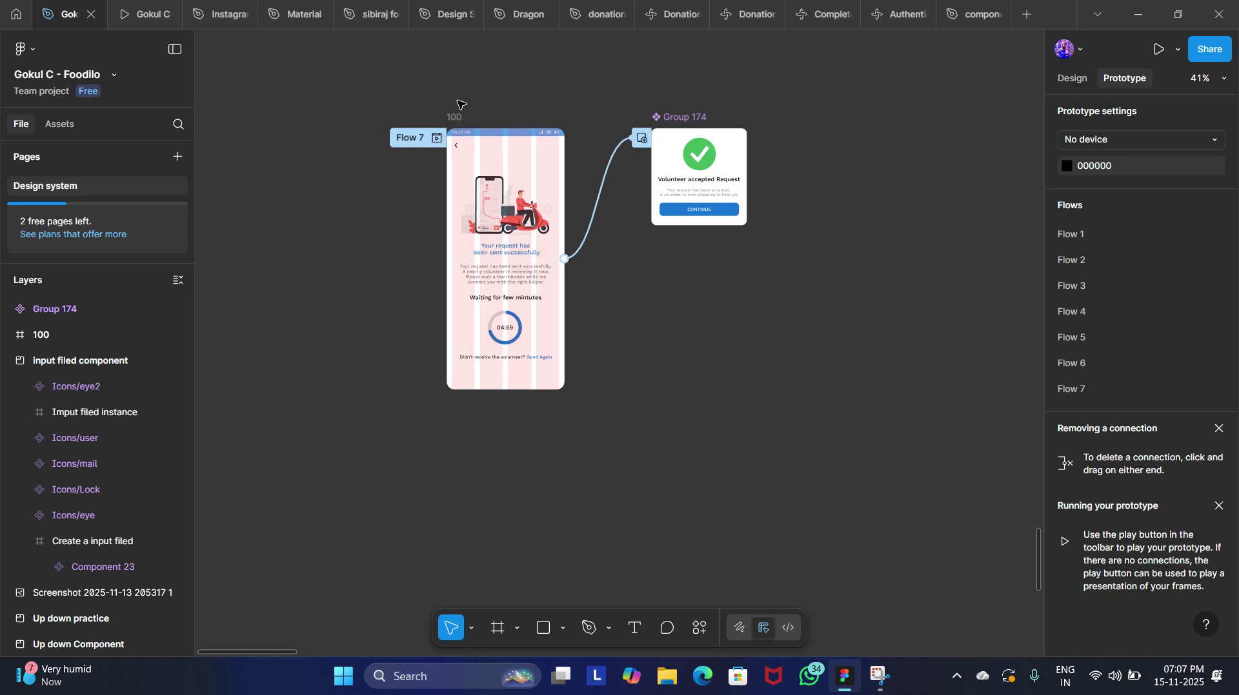
{"action": "left_click", "coordinate": [455, 117]}
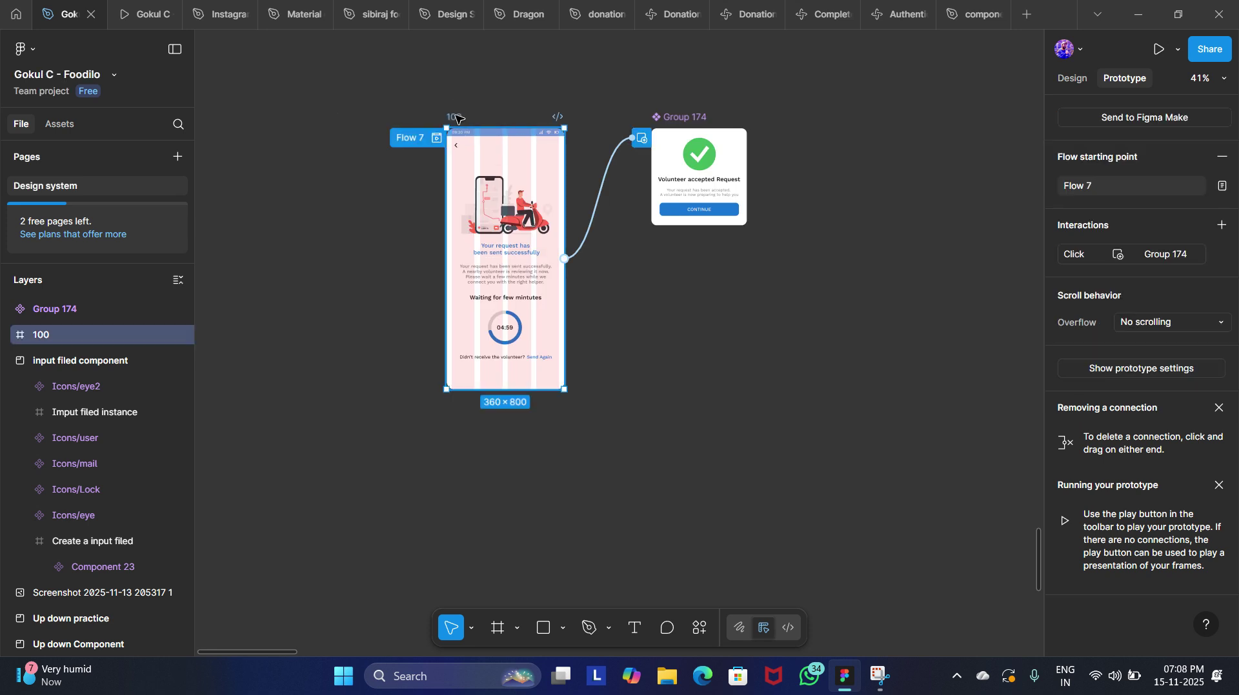
{"action": "key", "text": "shift+space"}
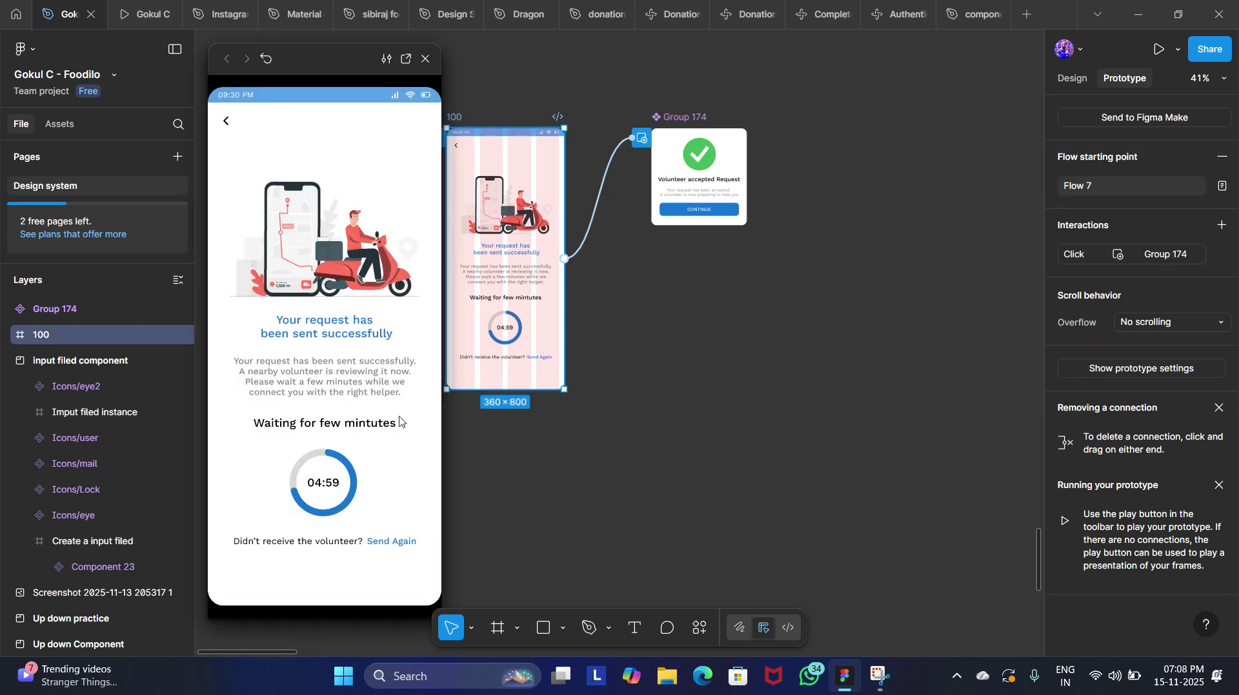
{"action": "left_click", "coordinate": [378, 377]}
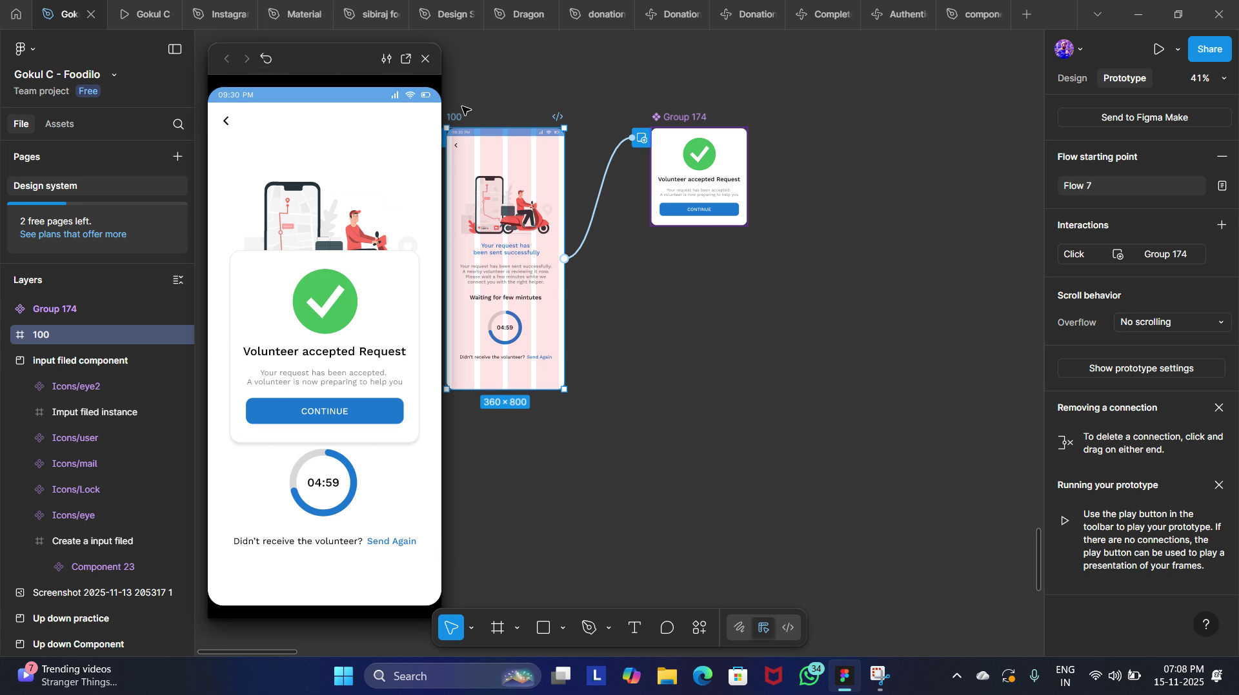
{"action": "left_click", "coordinate": [427, 59]}
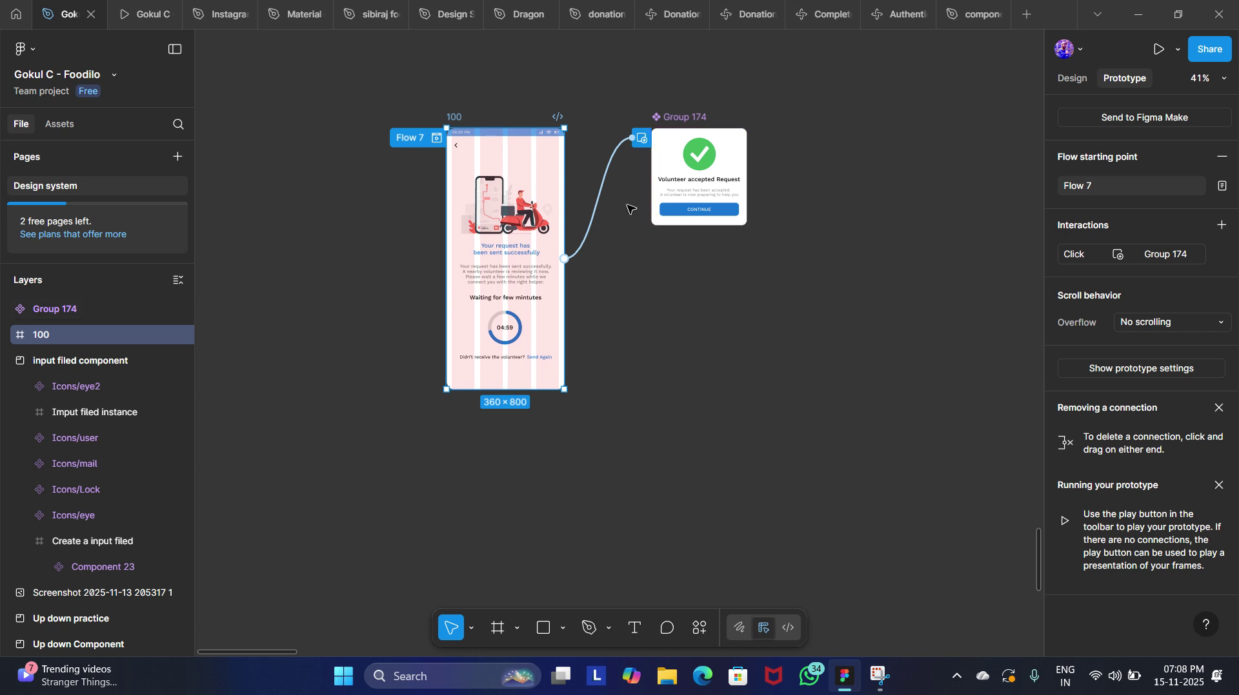
Enable the Background option, 000000 at 25%, for frame 100's overlay interaction.
{"action": "left_click", "coordinate": [599, 206]}
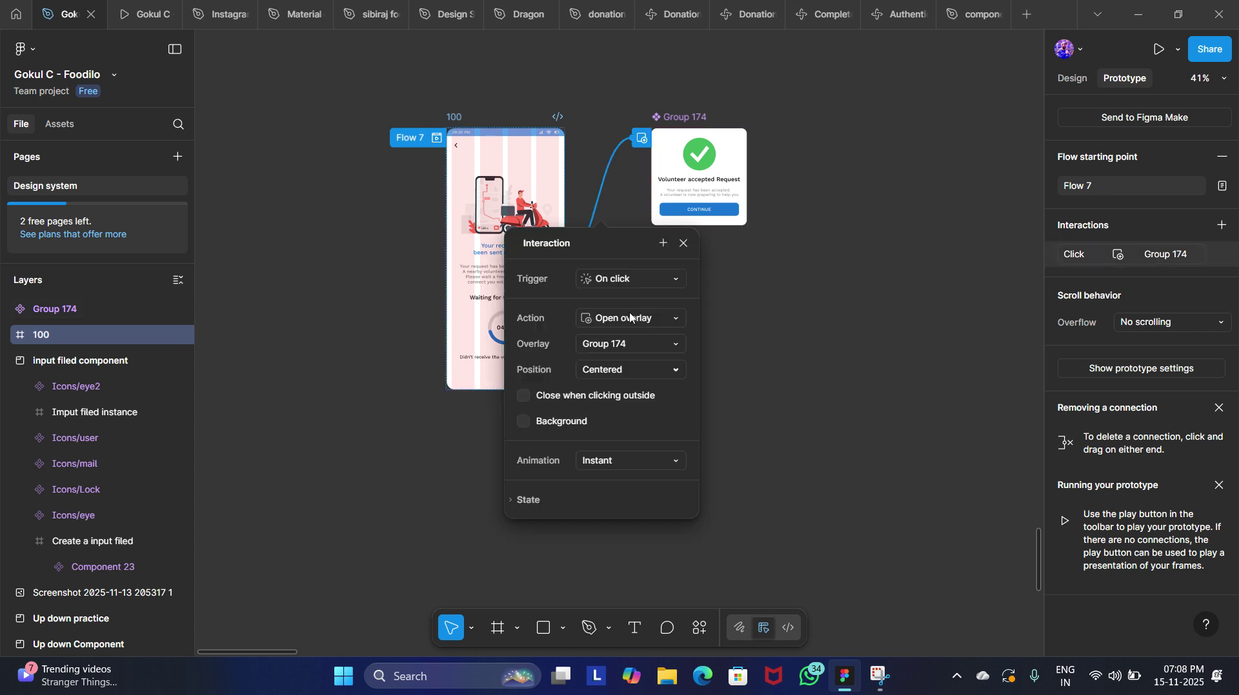
{"action": "left_click", "coordinate": [524, 423]}
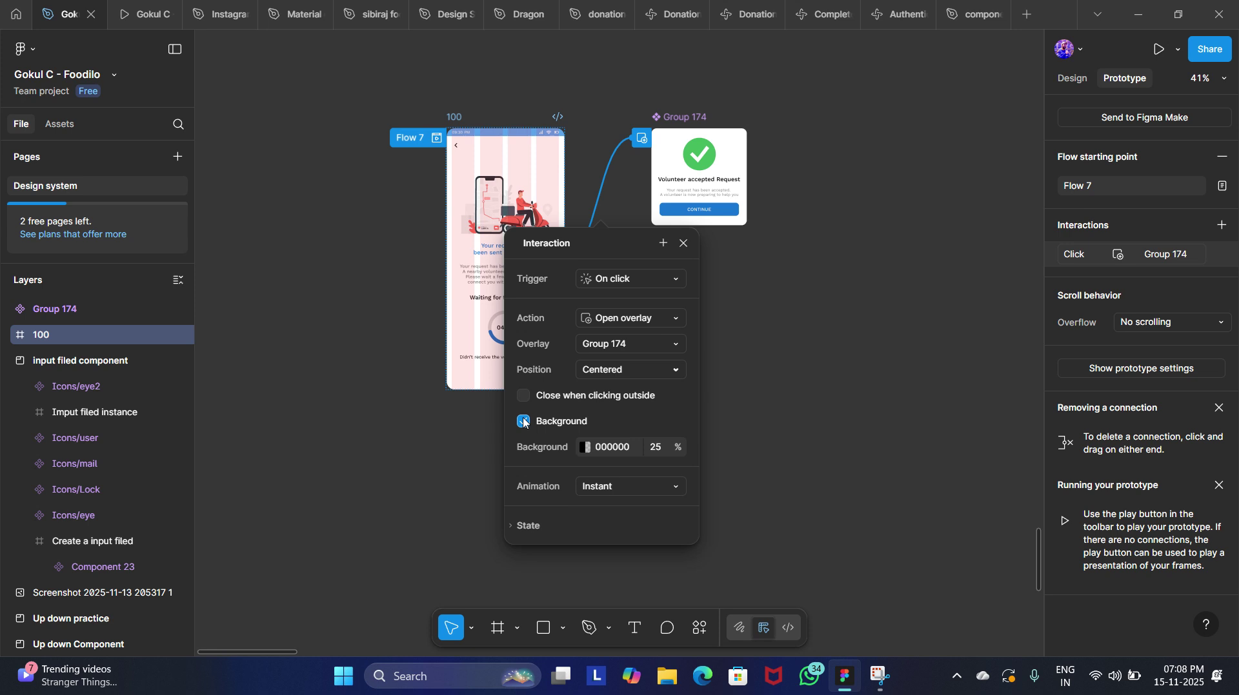
{"action": "left_click", "coordinate": [684, 244]}
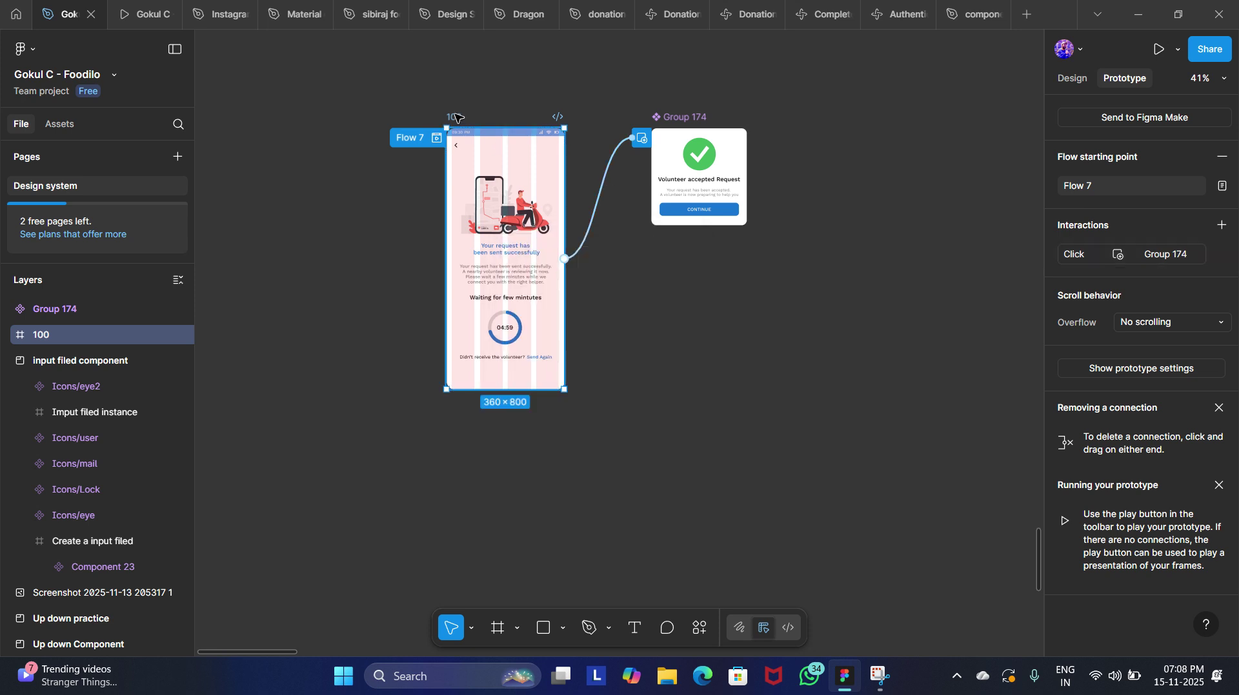
Preview frame 100 again to check the popup overlay with its dimmed background, and close the preview.
{"action": "key", "text": "shift+space"}
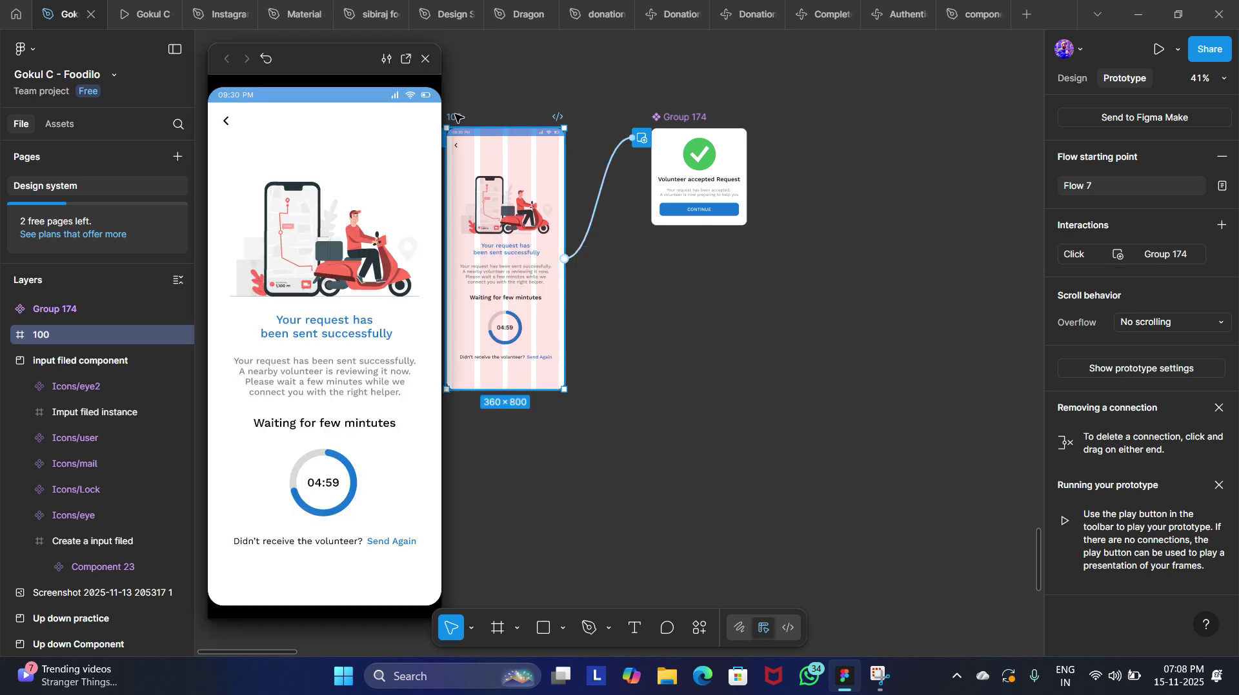
{"action": "left_click", "coordinate": [364, 290]}
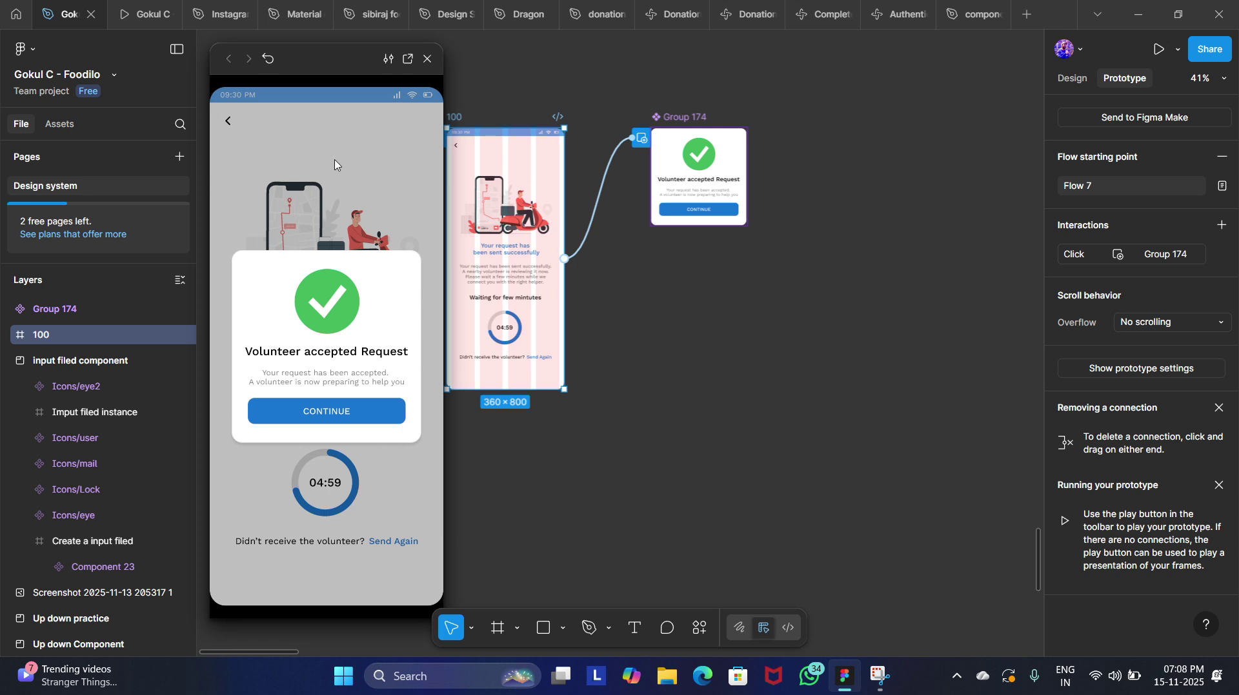
{"action": "left_click", "coordinate": [427, 59]}
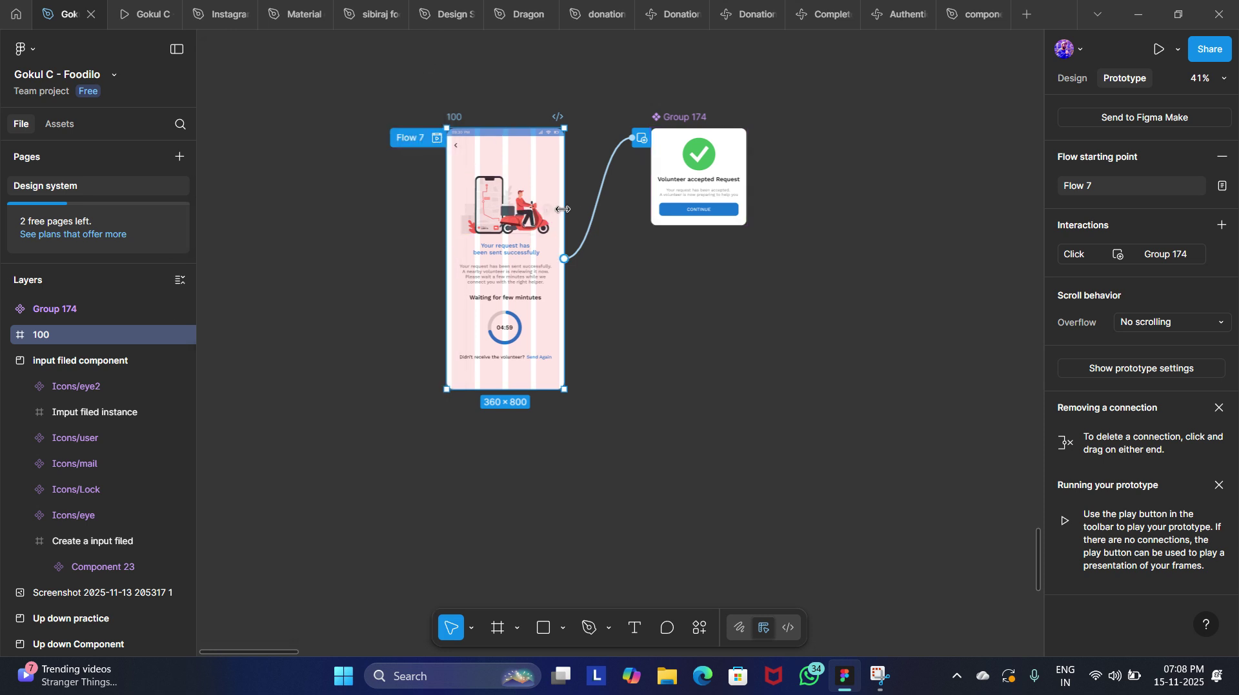
Enable the Close when clicking outside option for frame 100's overlay interaction.
{"action": "left_click", "coordinate": [594, 227]}
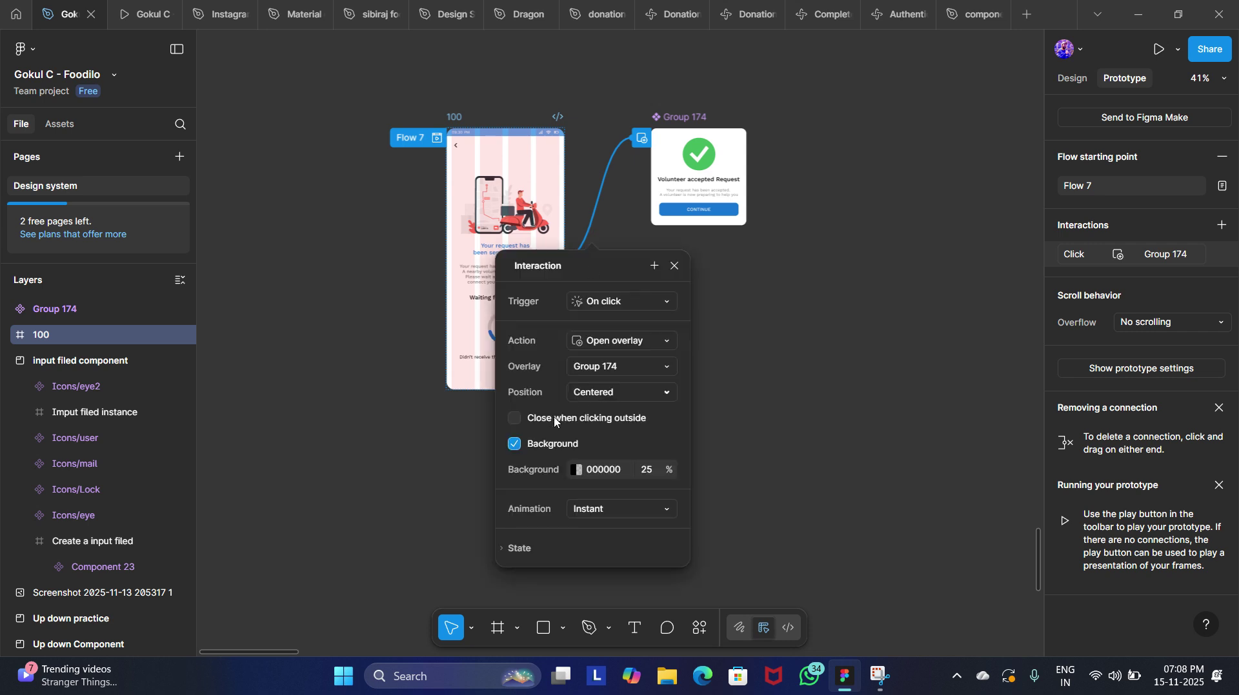
{"action": "left_click", "coordinate": [521, 418]}
{"action": "left_click", "coordinate": [674, 266]}
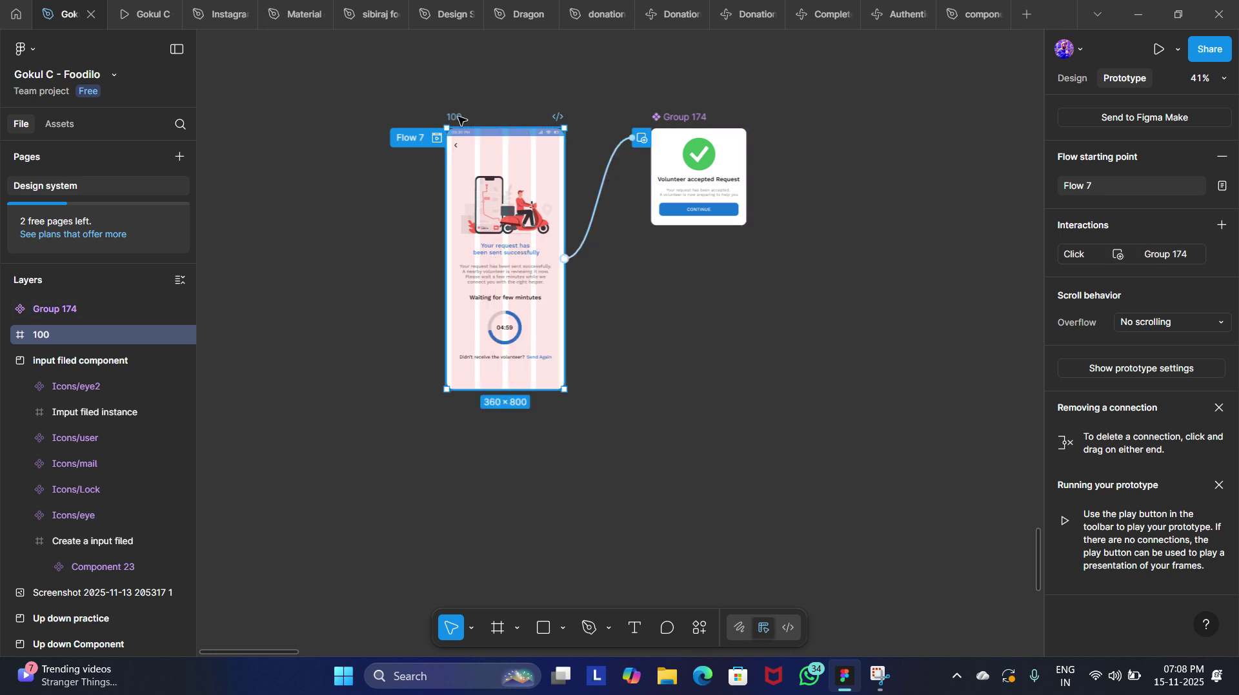
Preview frame 100, trigger the popup overlay, dismiss it by clicking outside, and close the preview.
{"action": "key", "text": "shift+space"}
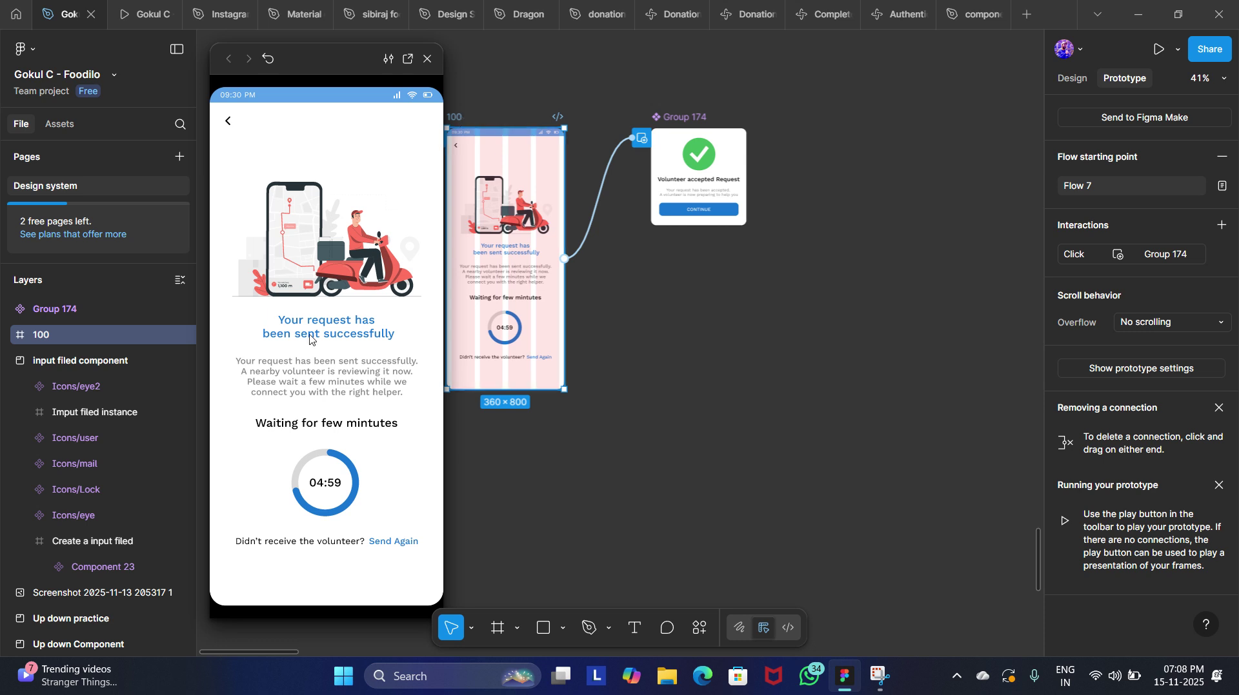
{"action": "left_click", "coordinate": [371, 212]}
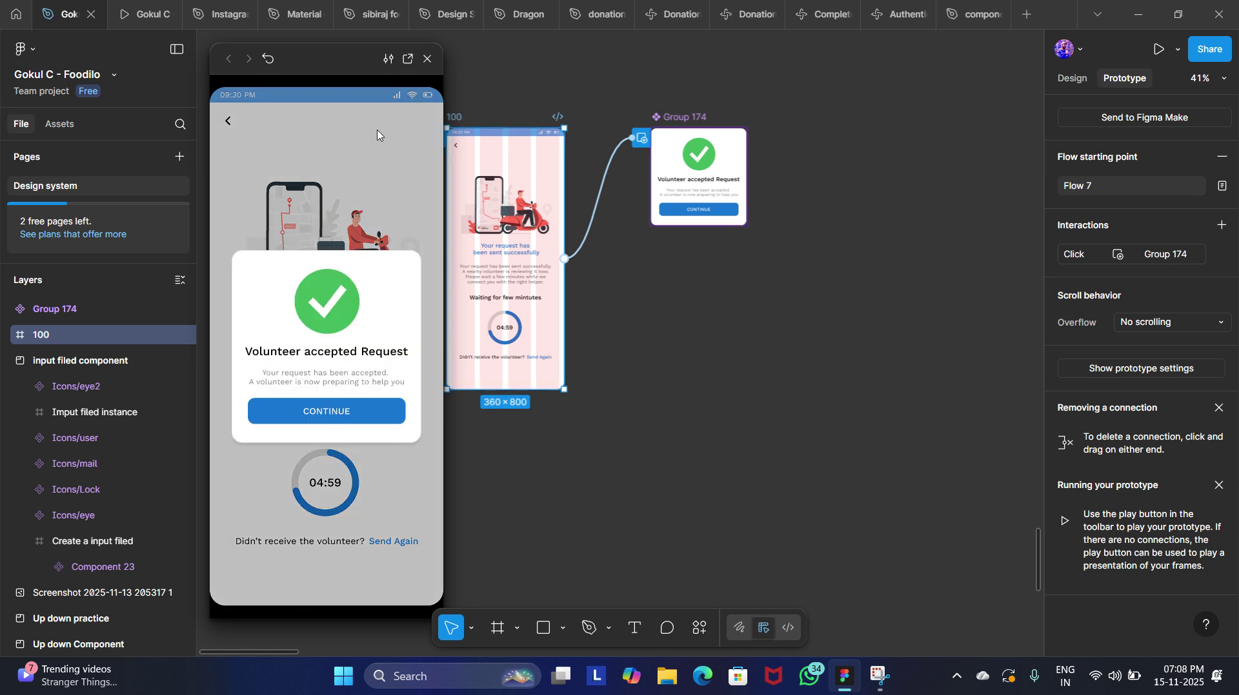
{"action": "left_click", "coordinate": [348, 190]}
{"action": "left_click", "coordinate": [428, 59]}
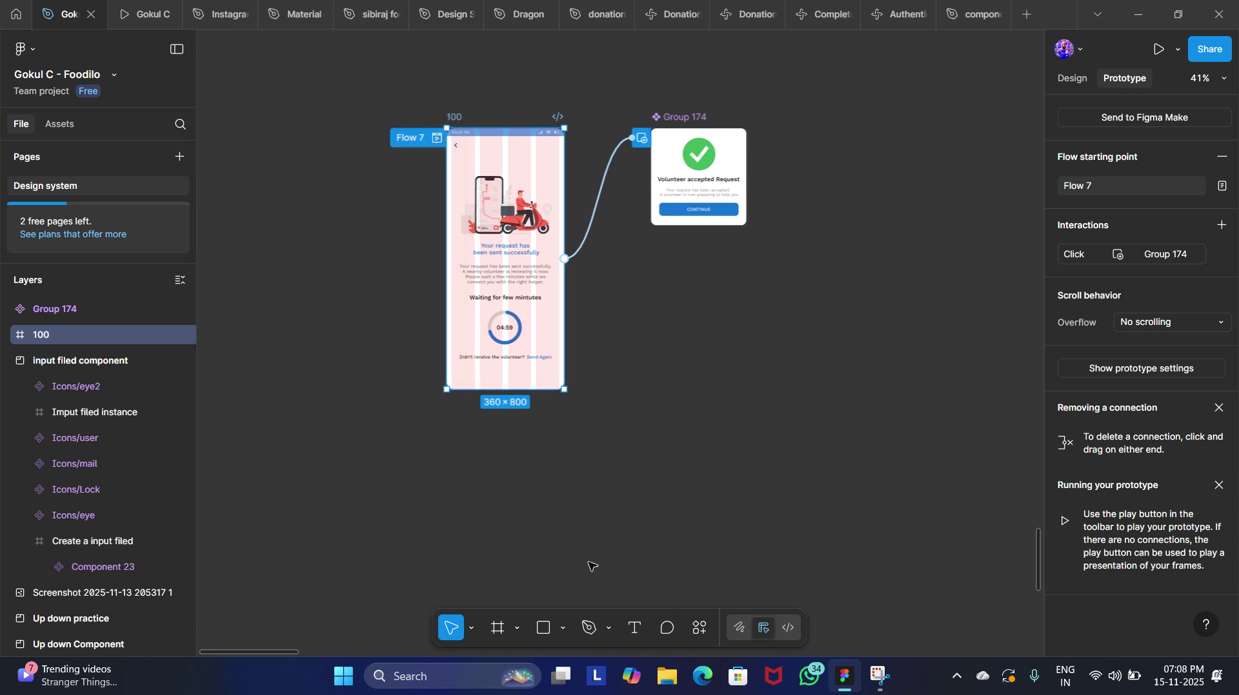
Disable the Close when clicking outside option for frame 100's overlay interaction with Group 174.
{"action": "left_click", "coordinate": [612, 468]}
{"action": "scroll", "coordinate": [612, 468], "scroll_direction": "down", "scroll_amount": 5}
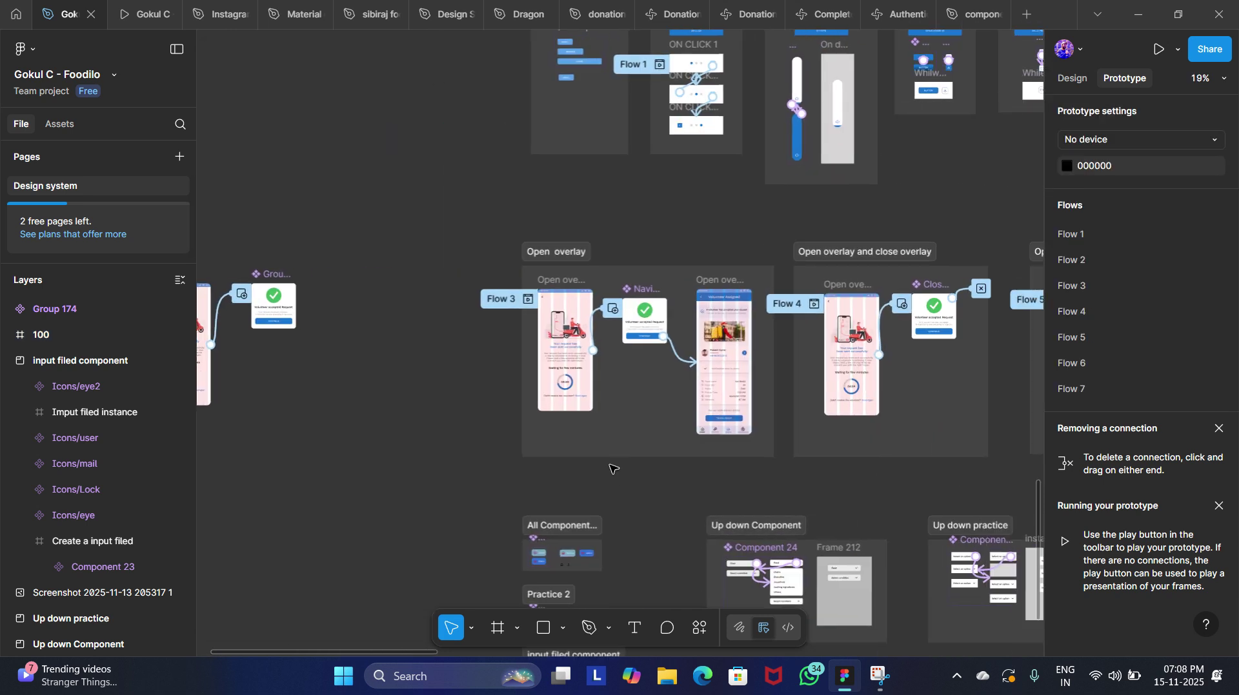
{"action": "scroll", "coordinate": [612, 468], "scroll_direction": "up", "scroll_amount": 5}
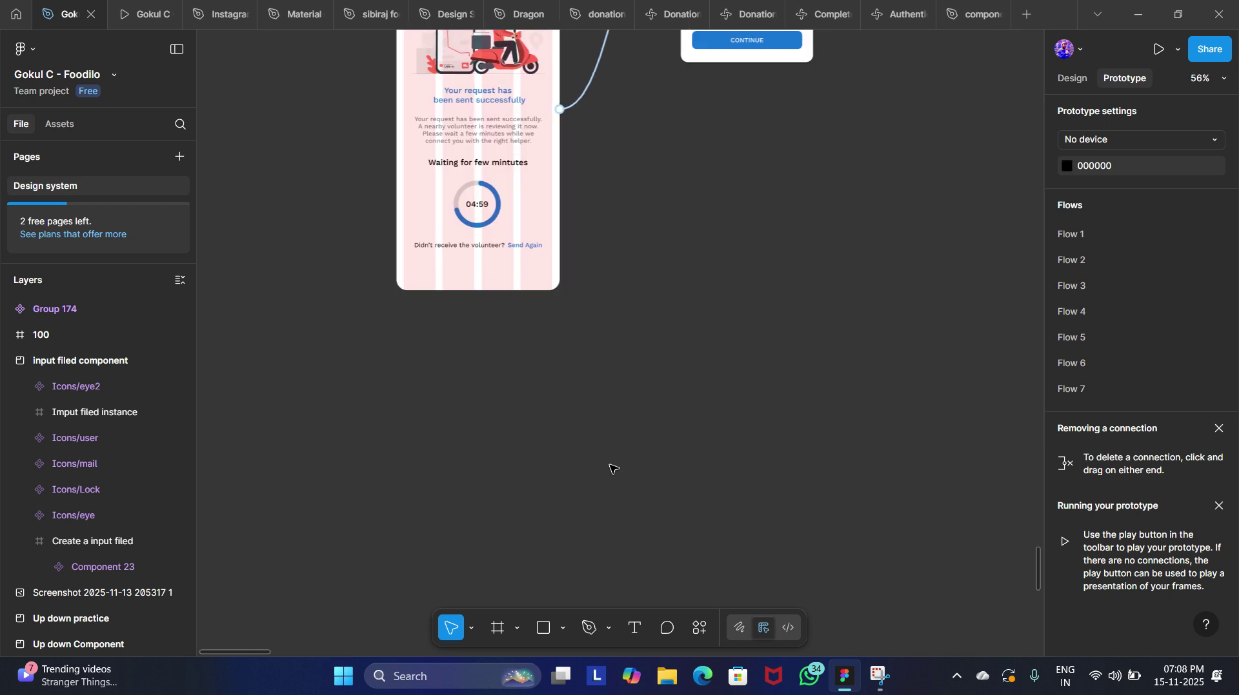
{"action": "left_click", "coordinate": [522, 257]}
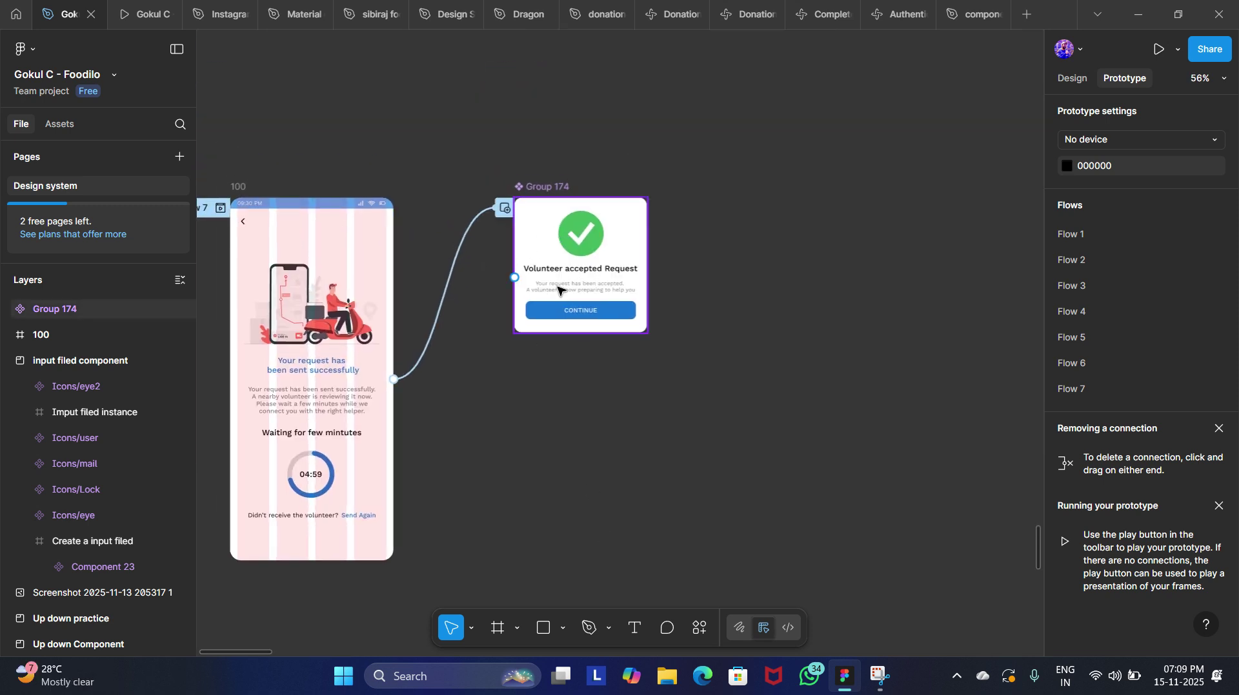
{"action": "scroll", "coordinate": [490, 284], "scroll_direction": "right", "scroll_amount": 3}
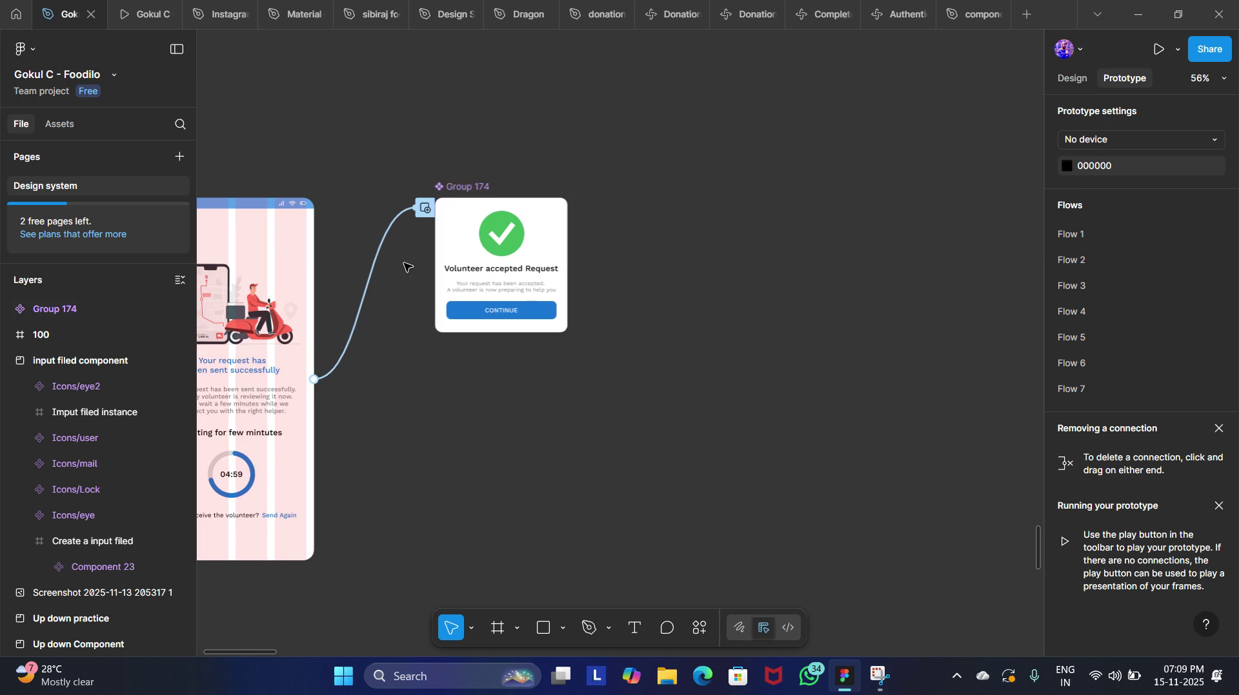
{"action": "left_click", "coordinate": [370, 295]}
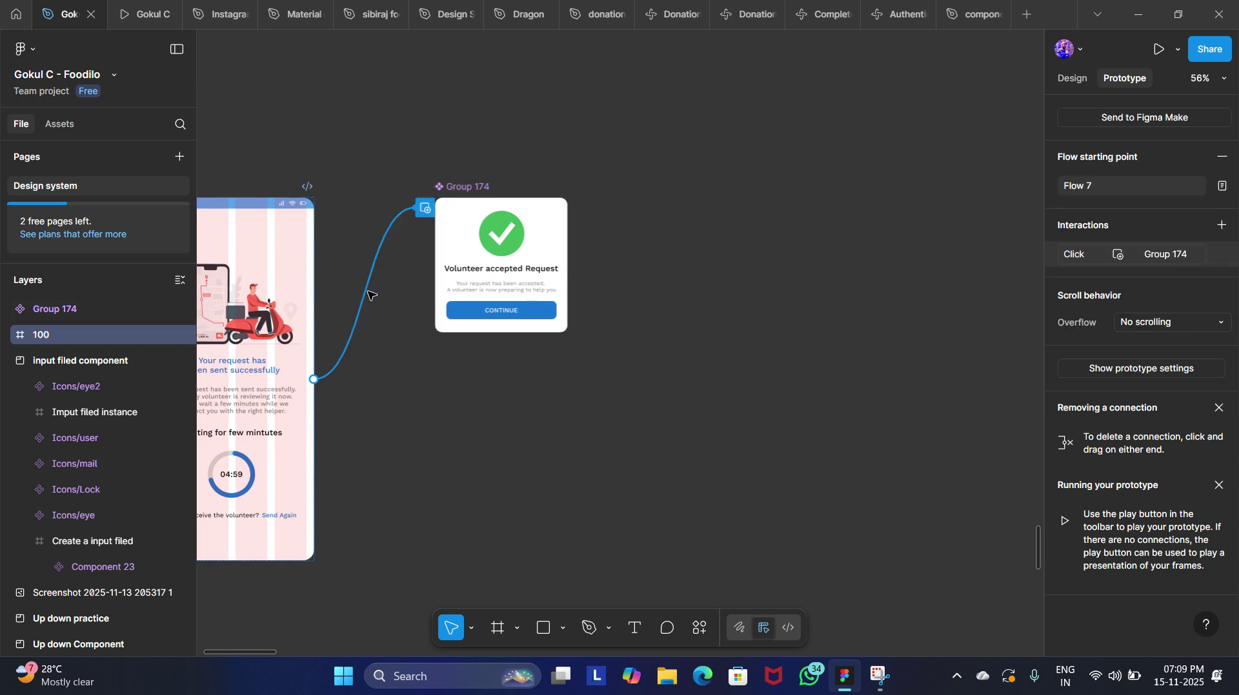
{"action": "left_click", "coordinate": [370, 297]}
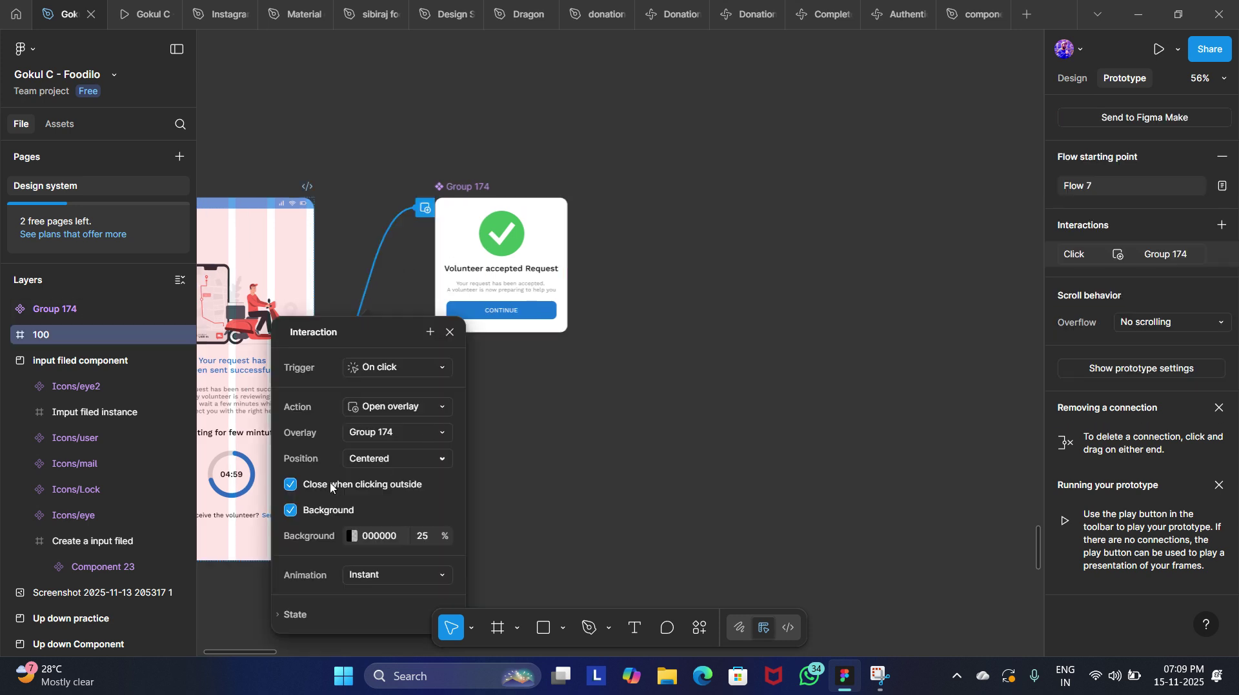
{"action": "left_click", "coordinate": [292, 487]}
{"action": "key", "text": "Escape"}
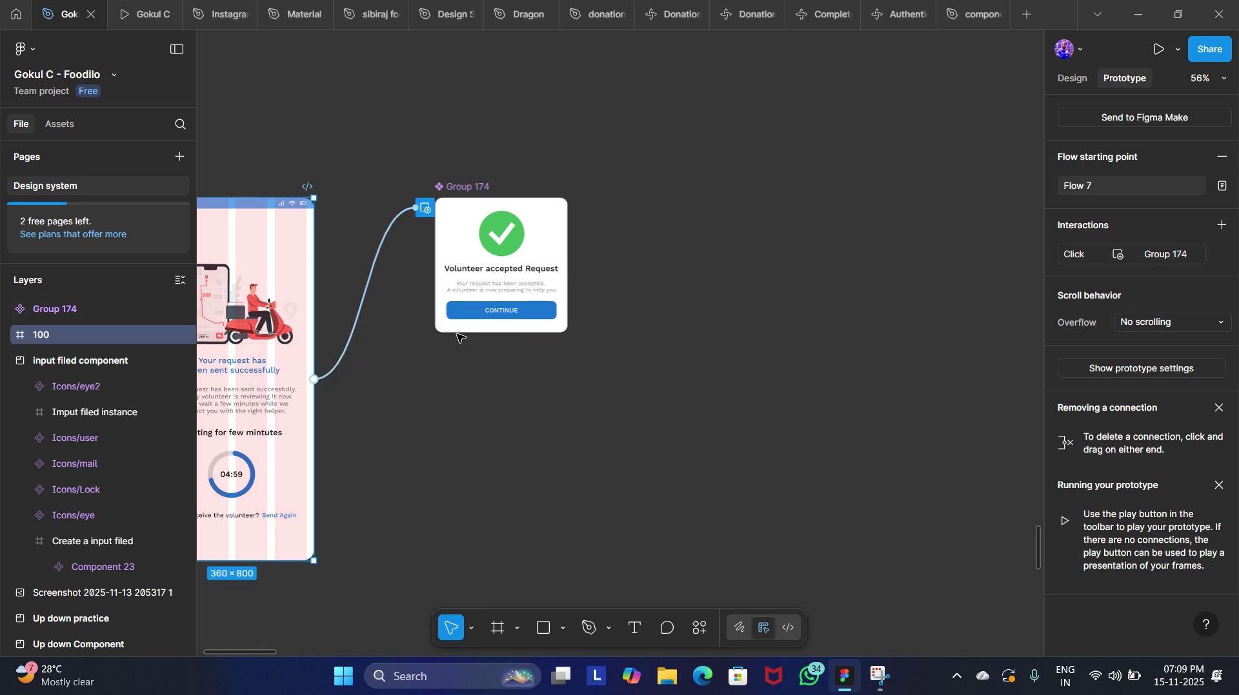
Examine the interaction settings between the Open overlay frame and the Navigate popup, and close them.
{"action": "scroll", "coordinate": [669, 199], "scroll_direction": "right", "scroll_amount": 5}
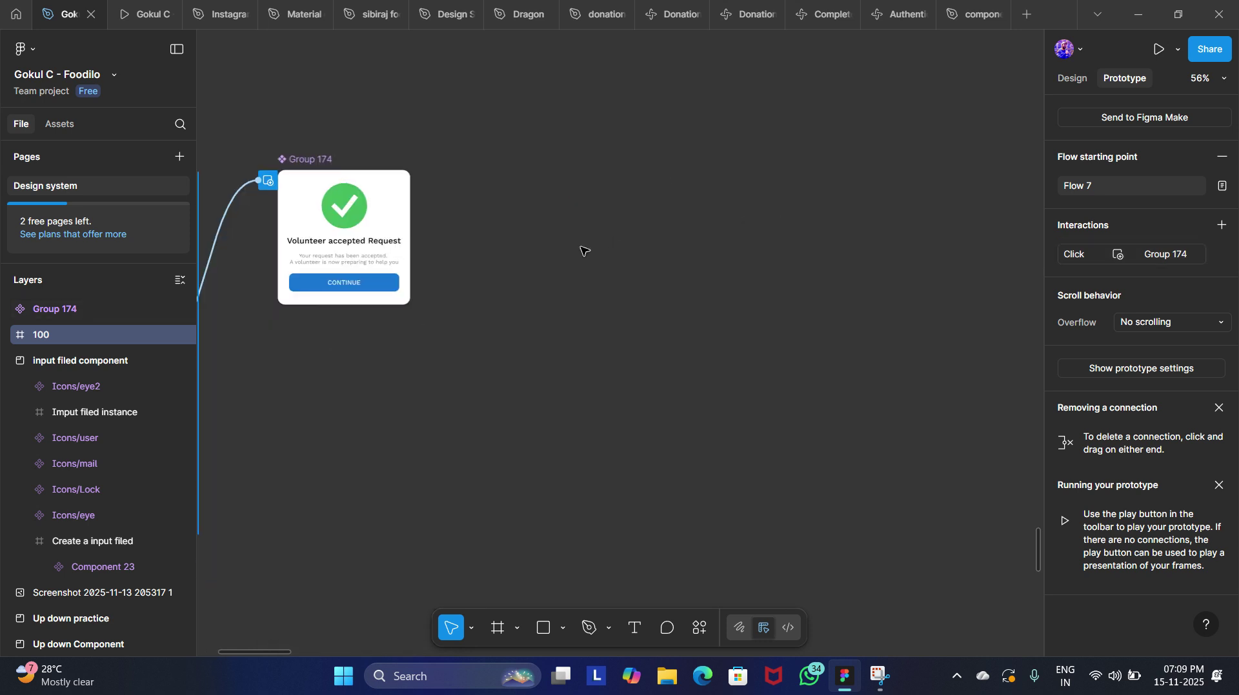
{"action": "scroll", "coordinate": [645, 219], "scroll_direction": "right", "scroll_amount": 3}
{"action": "scroll", "coordinate": [635, 229], "scroll_direction": "left", "scroll_amount": 15}
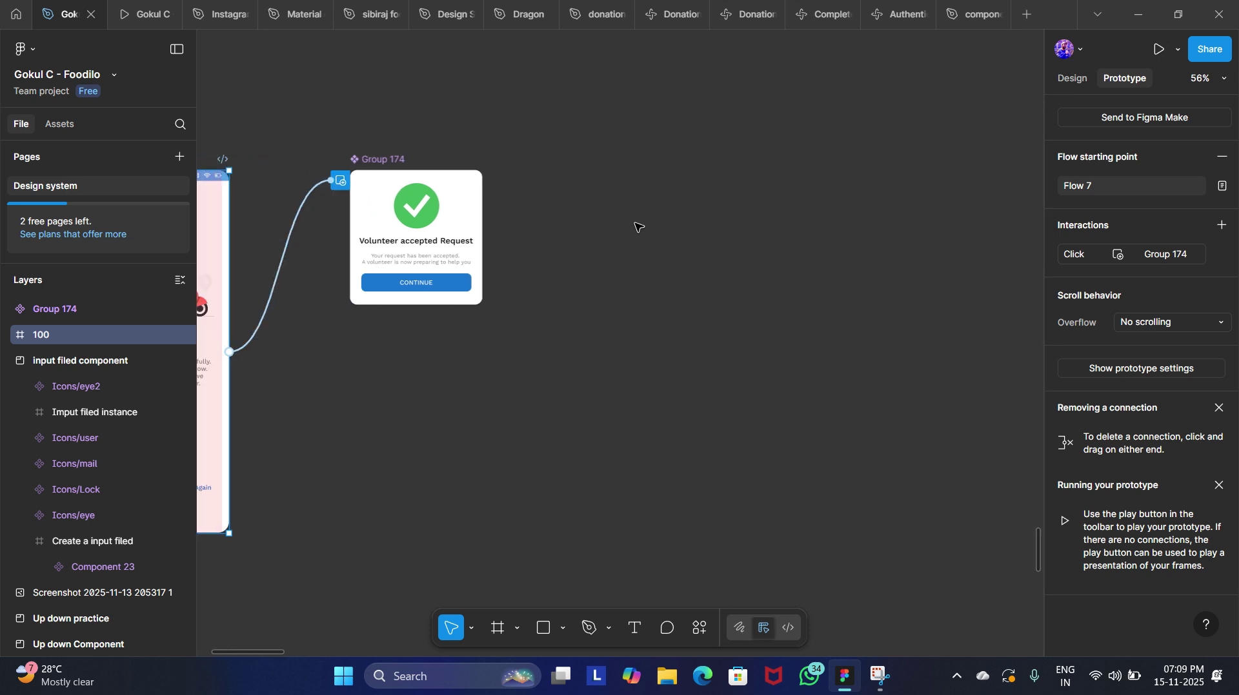
{"action": "scroll", "coordinate": [636, 229], "scroll_direction": "right", "scroll_amount": 10}
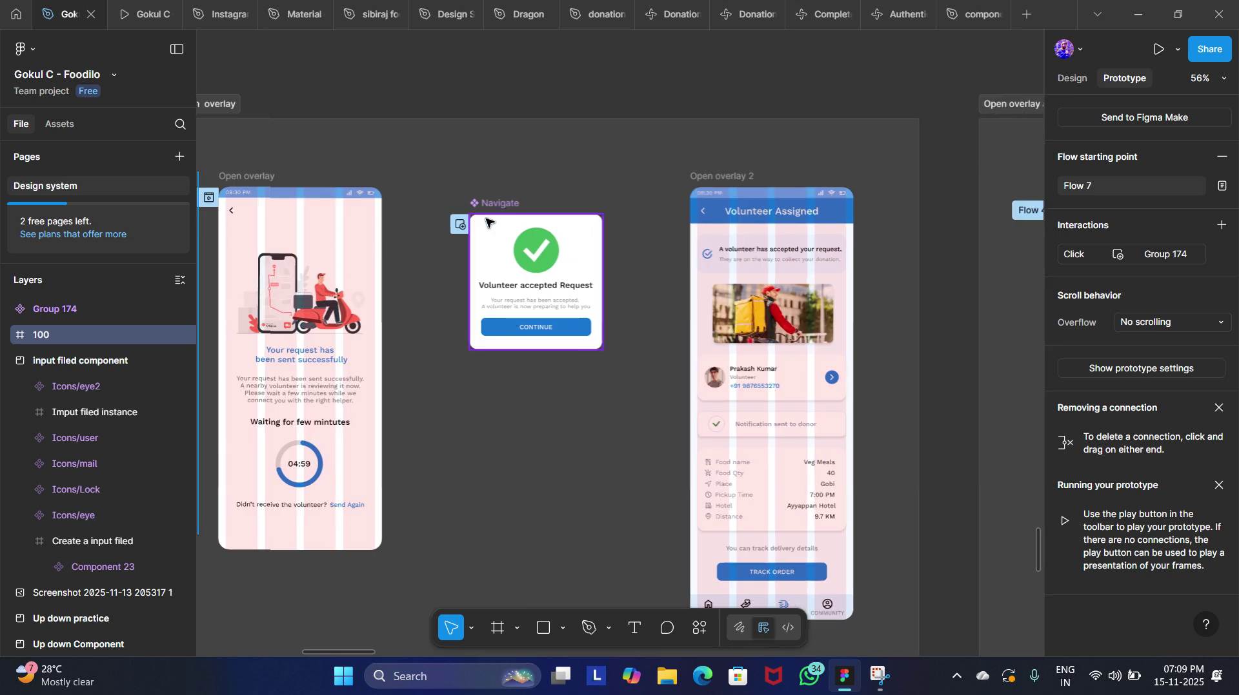
{"action": "left_click", "coordinate": [459, 224]}
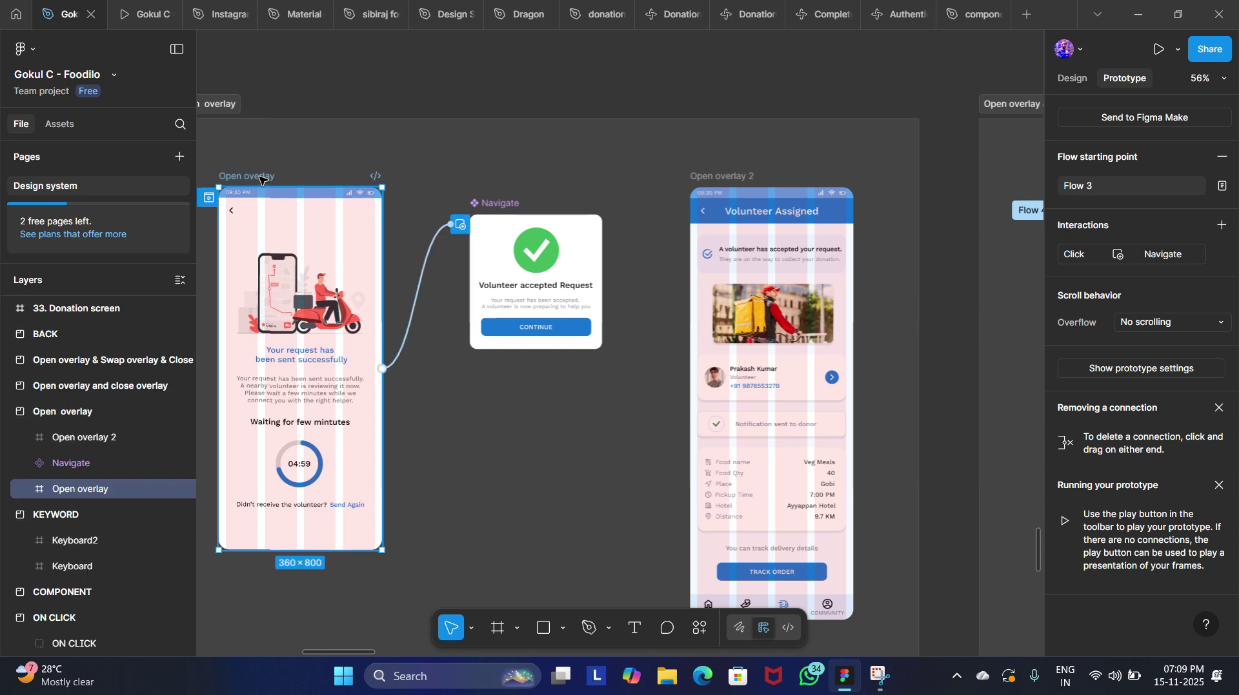
{"action": "left_click", "coordinate": [414, 306]}
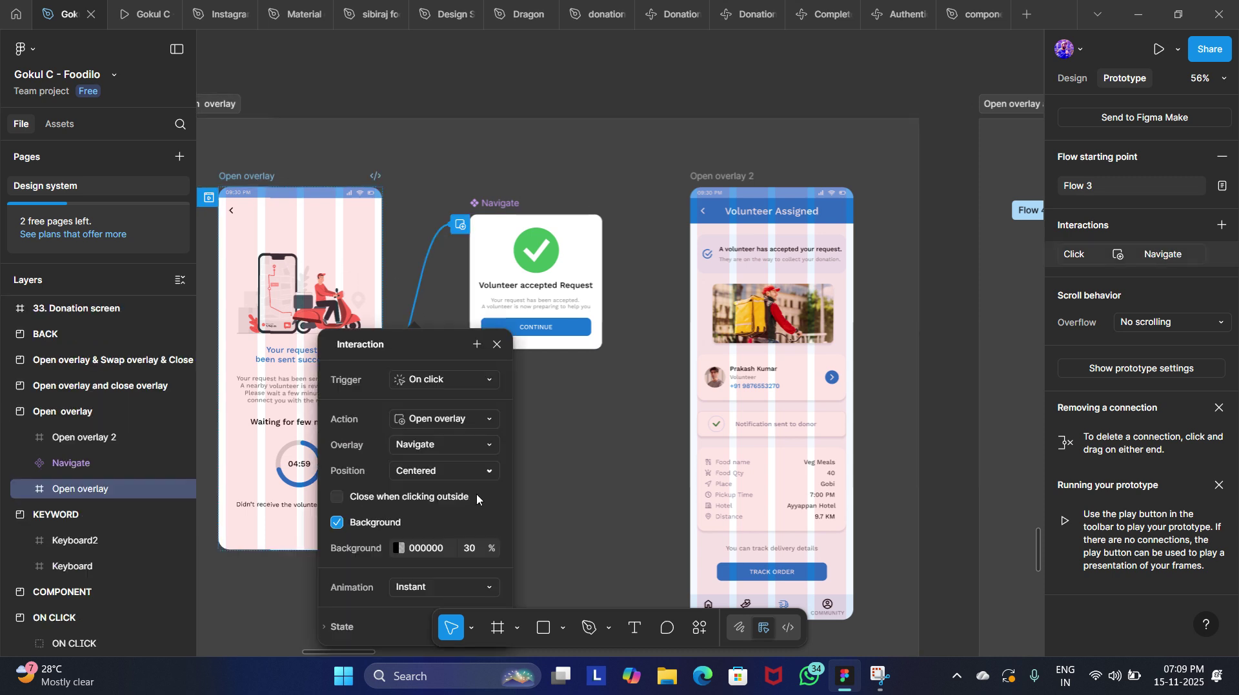
{"action": "left_click", "coordinate": [497, 345]}
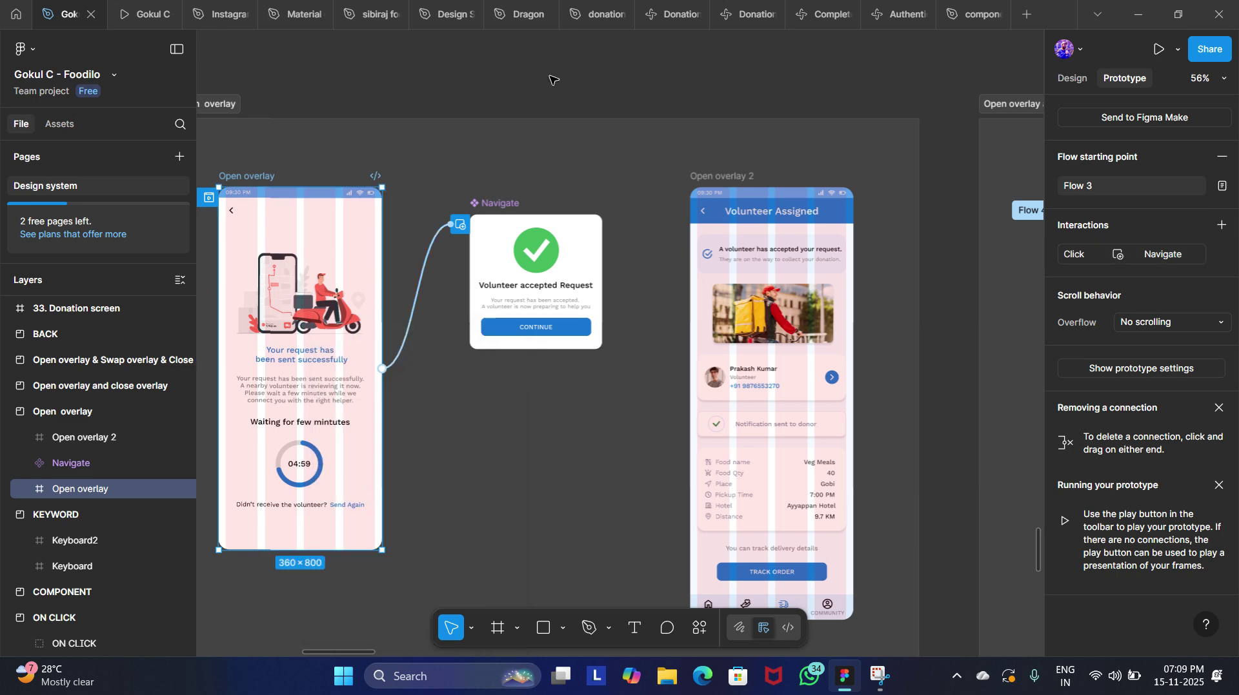
Examine the Open overlay and close overlay example with its popup's close icon, and return to Group 174.
{"action": "left_click", "coordinate": [548, 91]}
{"action": "key", "text": "minus"}
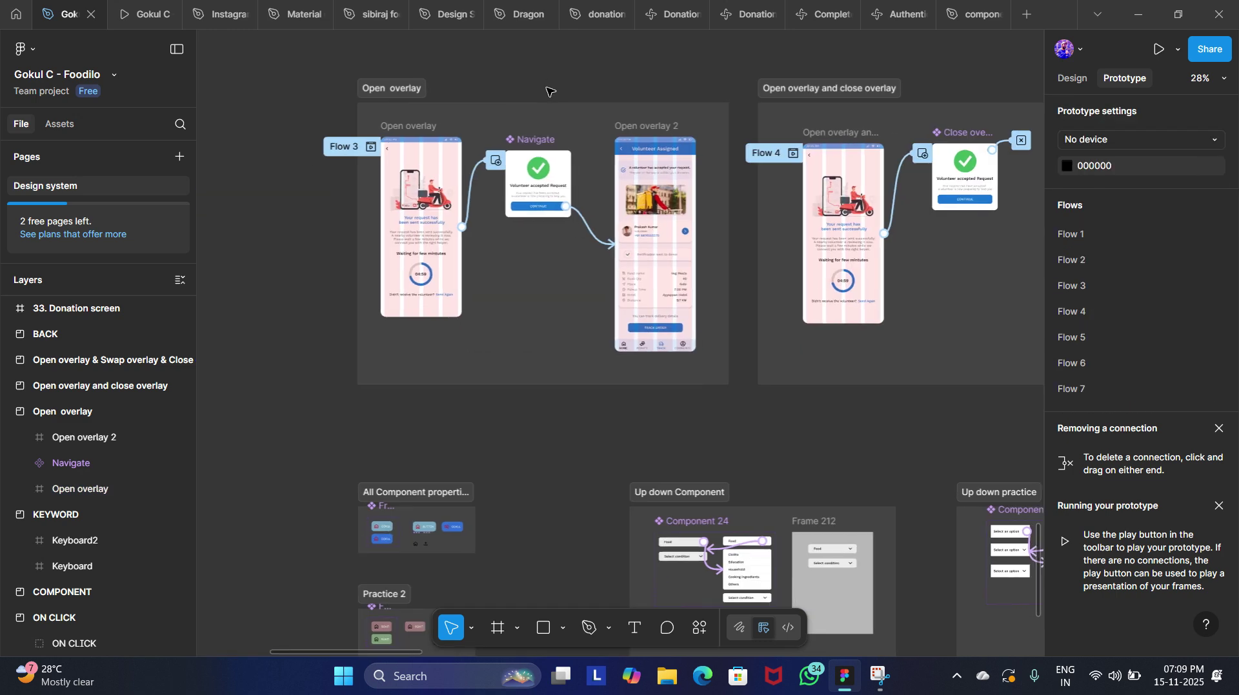
{"action": "scroll", "coordinate": [548, 91], "scroll_direction": "right", "scroll_amount": 6}
{"action": "scroll", "coordinate": [547, 91], "scroll_direction": "up", "scroll_amount": 4}
{"action": "scroll", "coordinate": [548, 91], "scroll_direction": "left", "scroll_amount": 4}
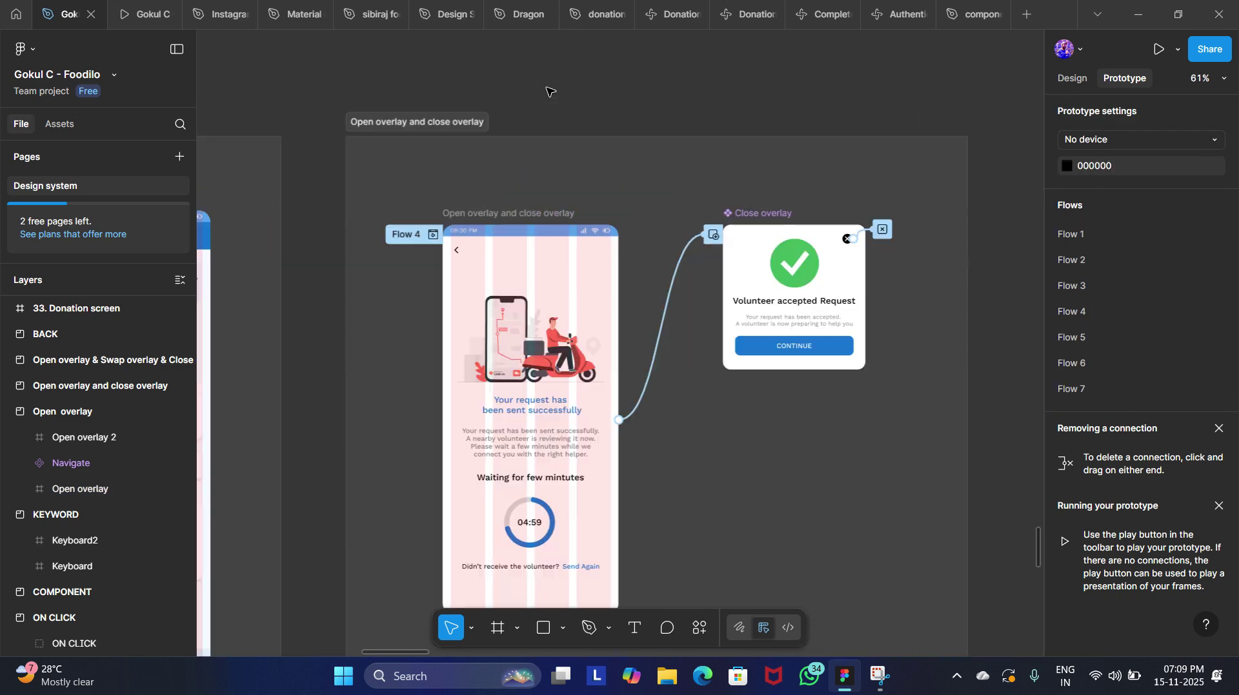
{"action": "scroll", "coordinate": [547, 92], "scroll_direction": "down", "scroll_amount": 5}
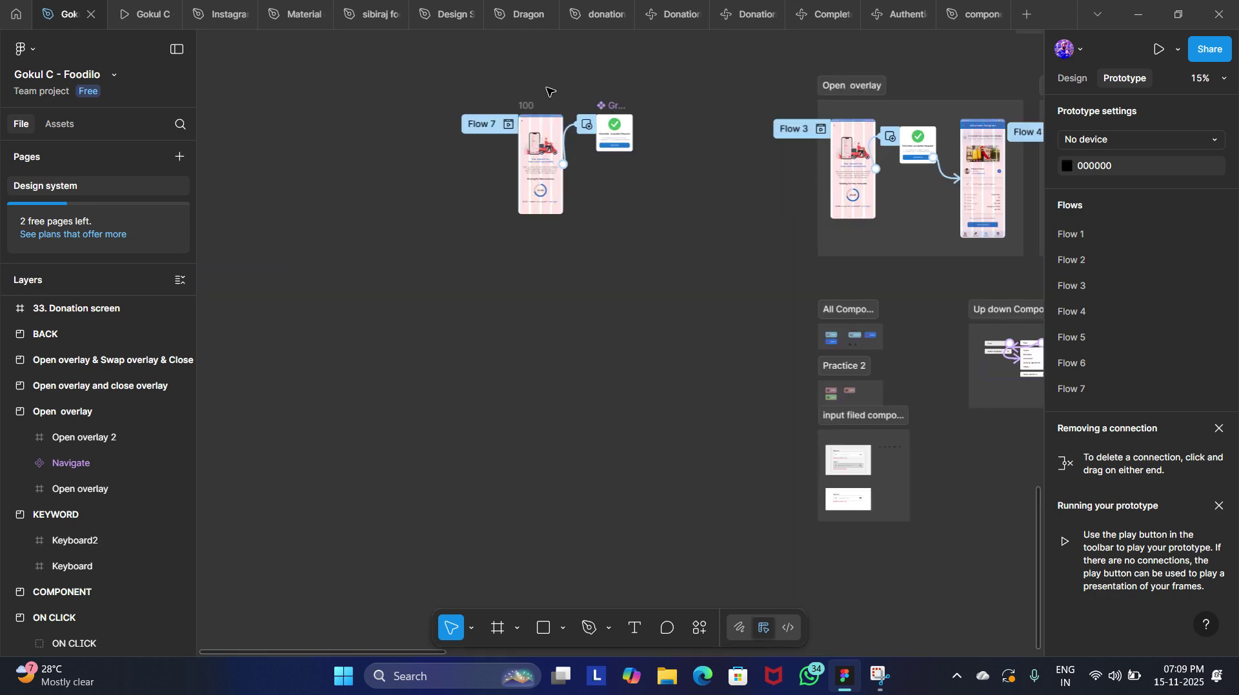
{"action": "scroll", "coordinate": [548, 91], "scroll_direction": "left", "scroll_amount": 3}
{"action": "scroll", "coordinate": [548, 91], "scroll_direction": "up", "scroll_amount": 8}
{"action": "scroll", "coordinate": [548, 92], "scroll_direction": "down", "scroll_amount": 3}
{"action": "scroll", "coordinate": [548, 92], "scroll_direction": "right", "scroll_amount": 5}
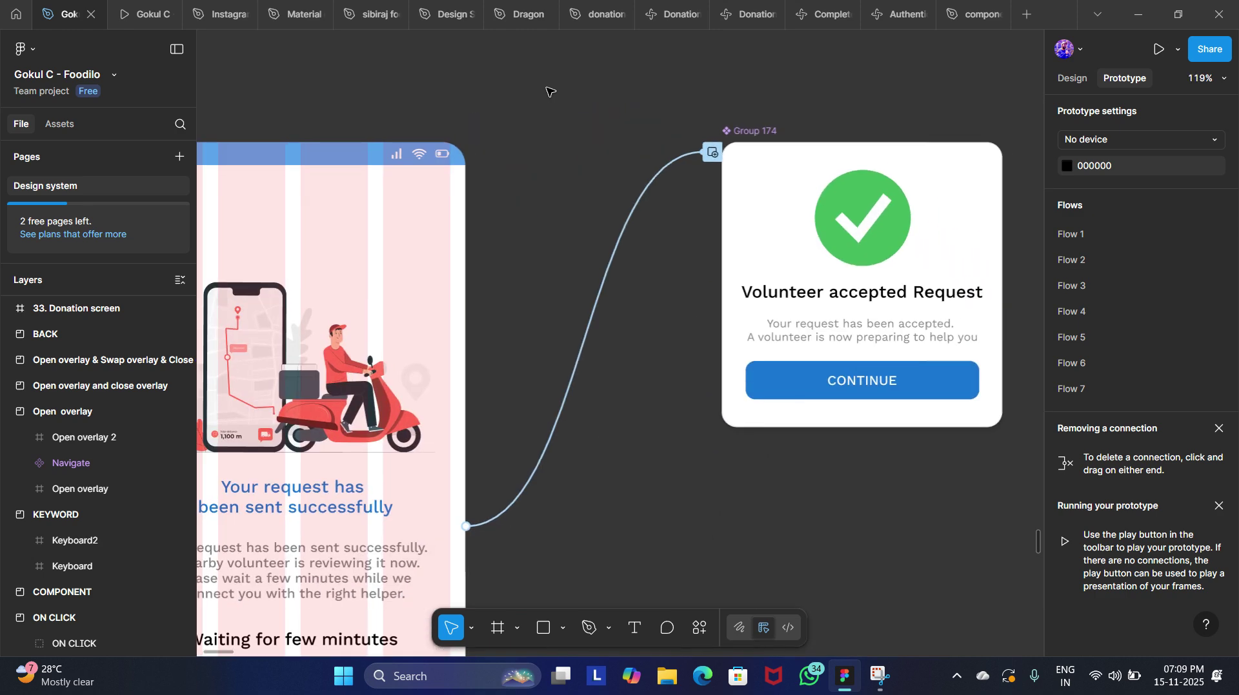
Search the Iconify plugin for "multiplication", import the gray emojione heavy-multiplication-x icon beside Group 174, and close the plugin.
{"action": "left_click", "coordinate": [1072, 78]}
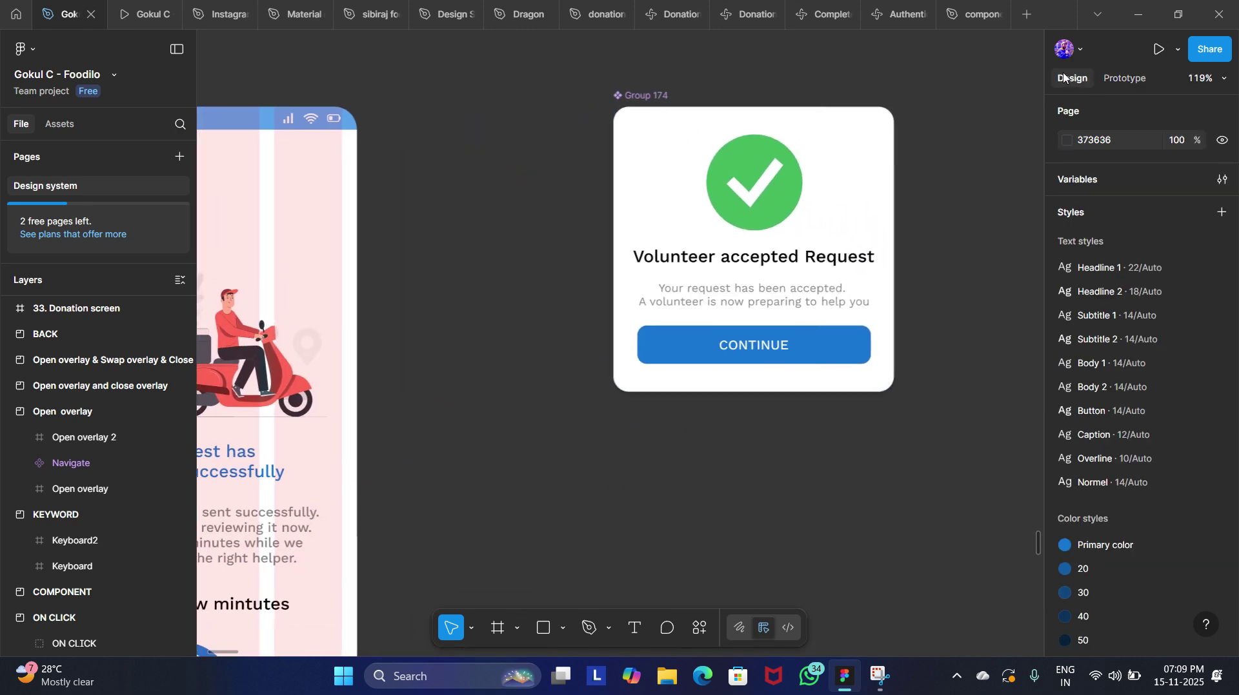
{"action": "scroll", "coordinate": [662, 438], "scroll_direction": "right", "scroll_amount": 3}
{"action": "left_click", "coordinate": [700, 628]}
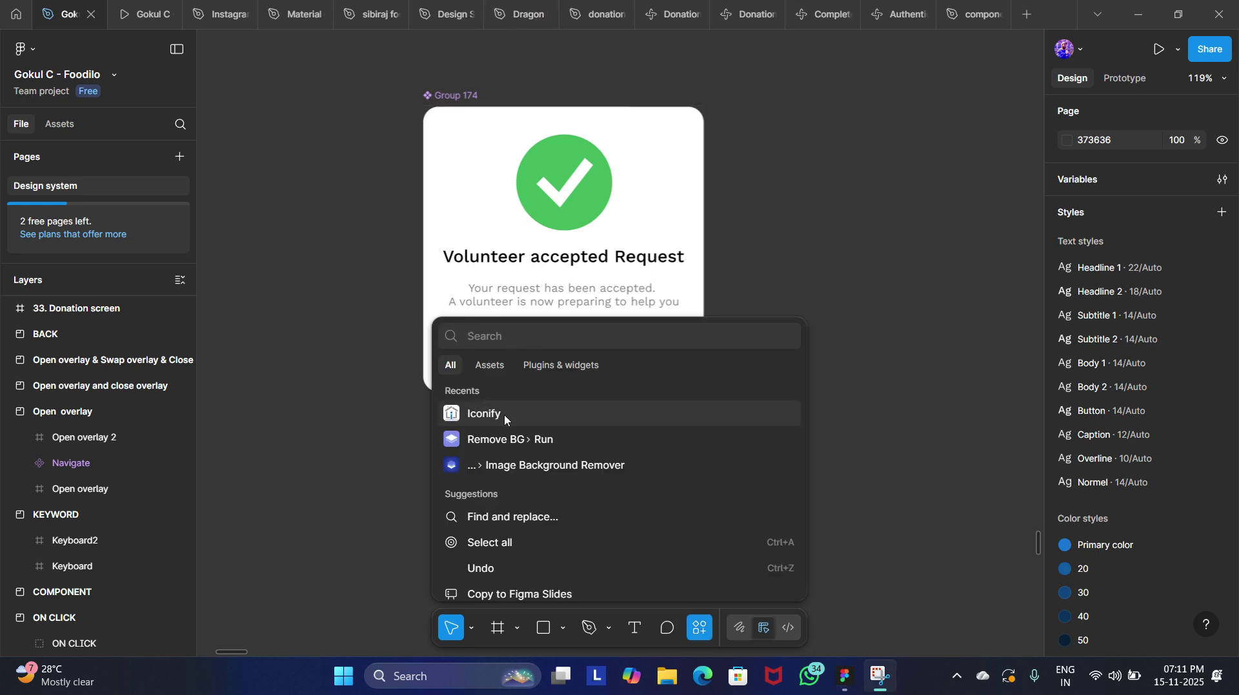
{"action": "key", "text": "Escape"}
{"action": "key", "text": "ctrl+alt+p"}
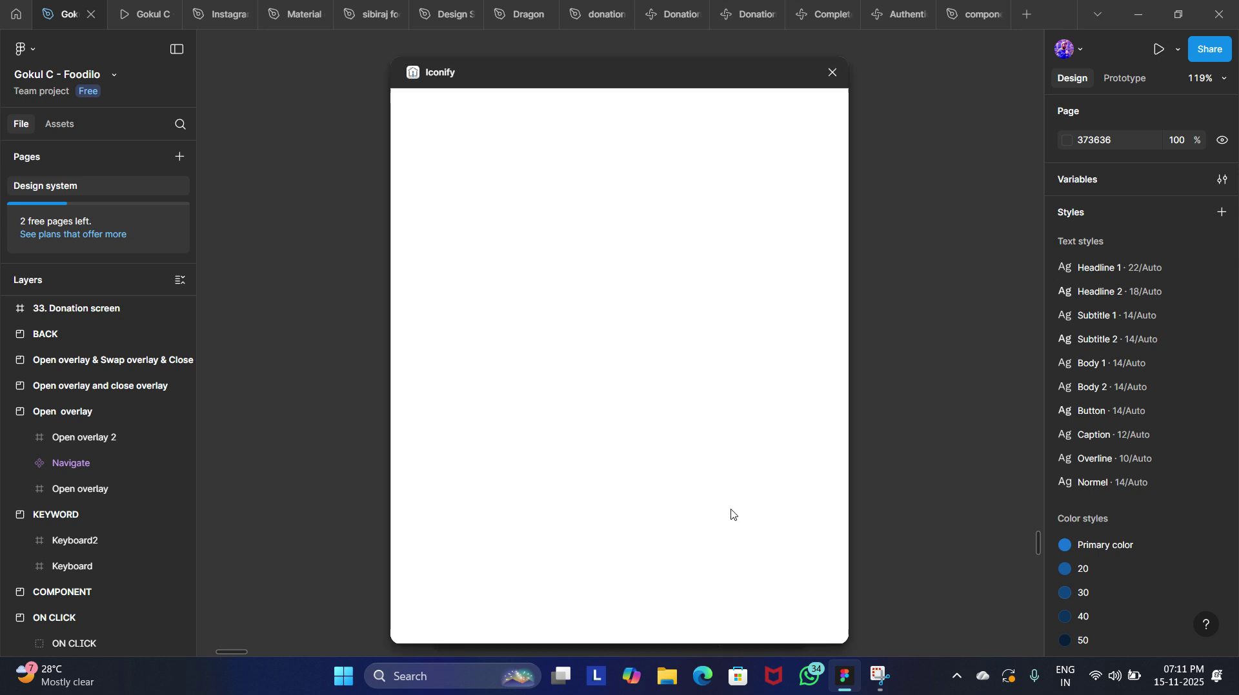
{"action": "left_click", "coordinate": [494, 153]}
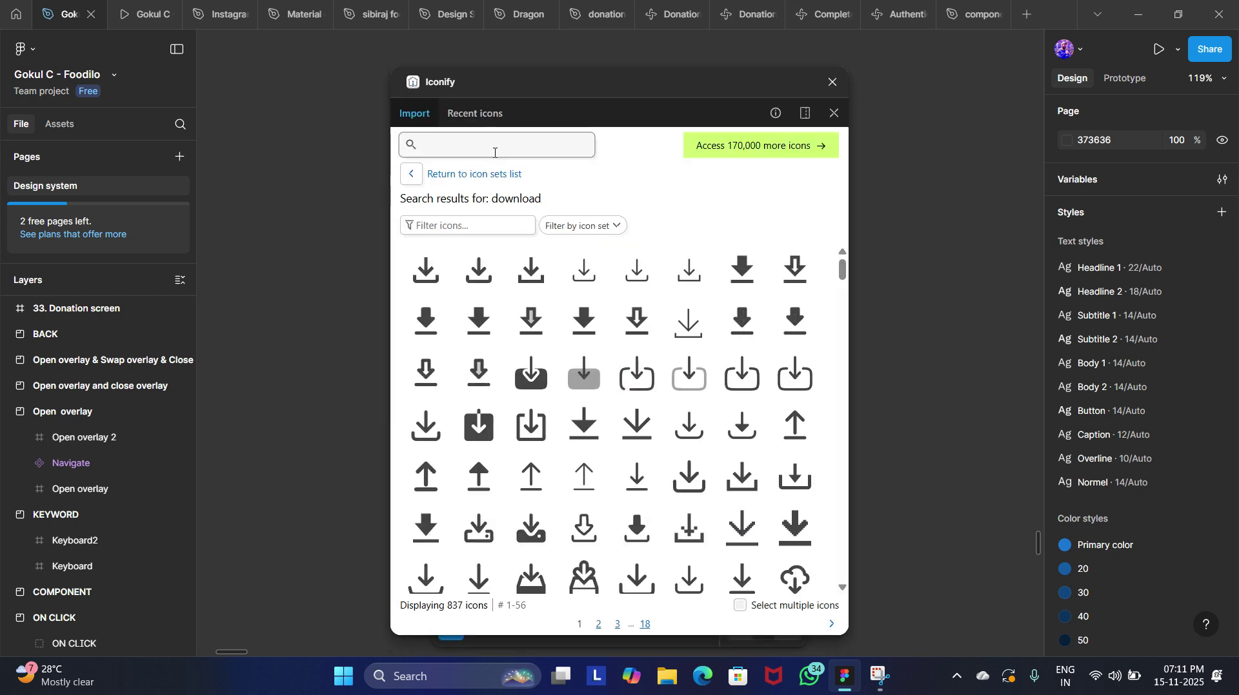
{"action": "type", "text": "mu"}
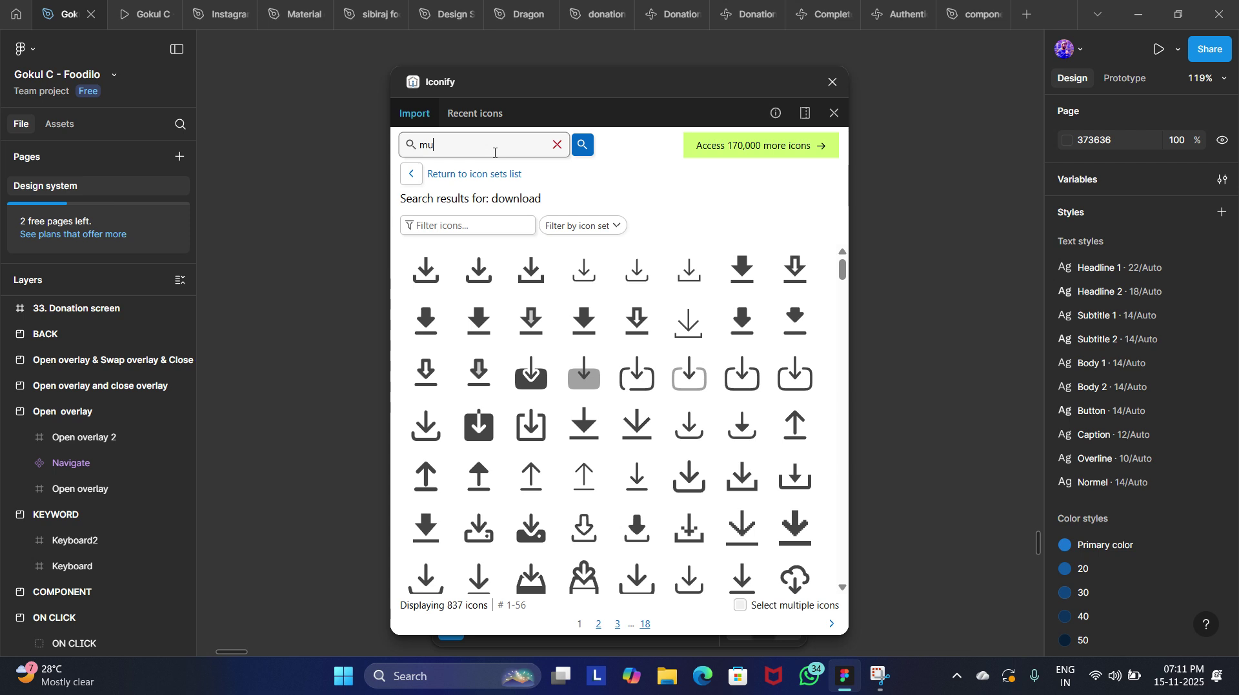
{"action": "type", "text": "ltiplication"}
{"action": "key", "text": "Return"}
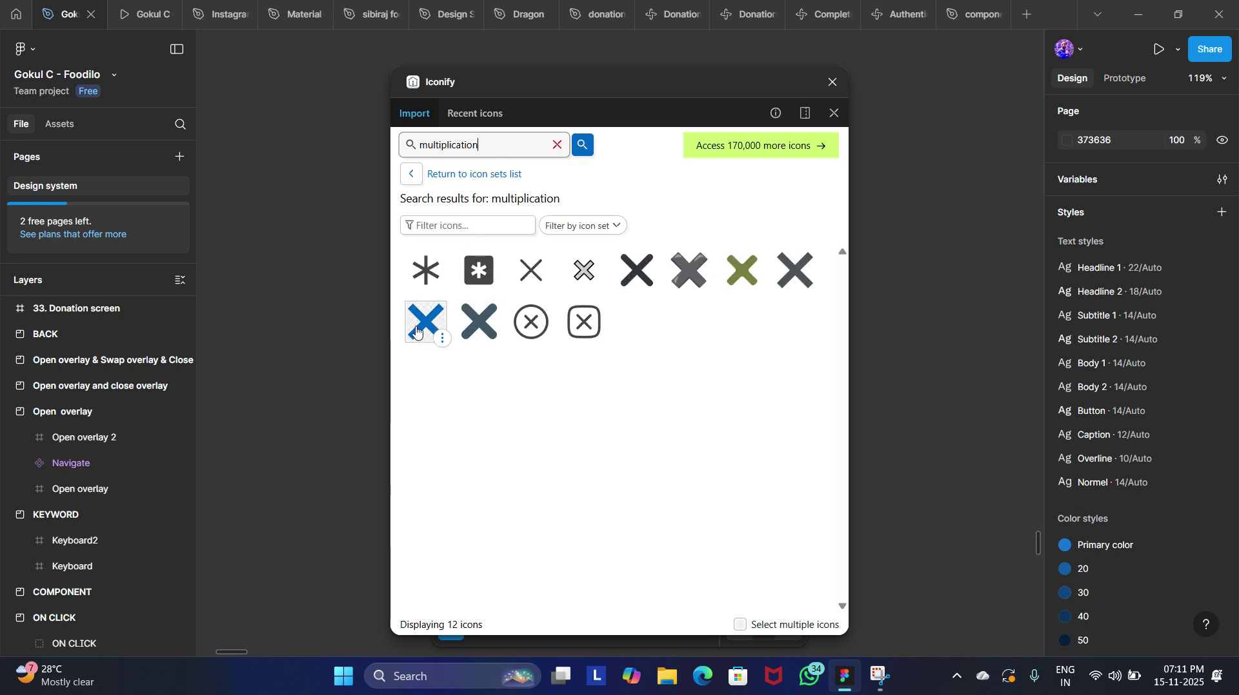
{"action": "left_click_drag", "start_coordinate": [795, 269], "coordinate": [962, 288]}
{"action": "left_click", "coordinate": [833, 82]}
{"action": "scroll", "coordinate": [929, 279], "scroll_direction": "right", "scroll_amount": 5}
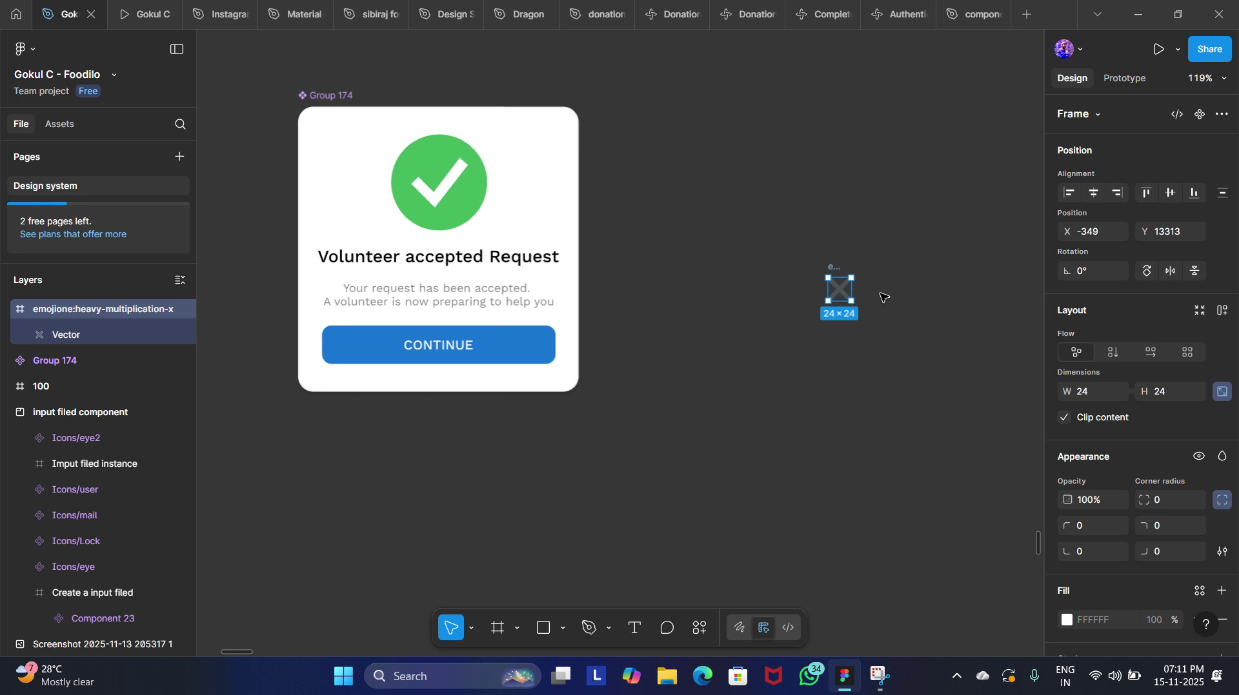
Place the X icon inside the Group 174 popup, in its upper-right corner.
{"action": "left_click_drag", "start_coordinate": [839, 289], "coordinate": [536, 137]}
{"action": "left_click", "coordinate": [732, 188]}
{"action": "scroll", "coordinate": [732, 188], "scroll_direction": "down", "scroll_amount": 3}
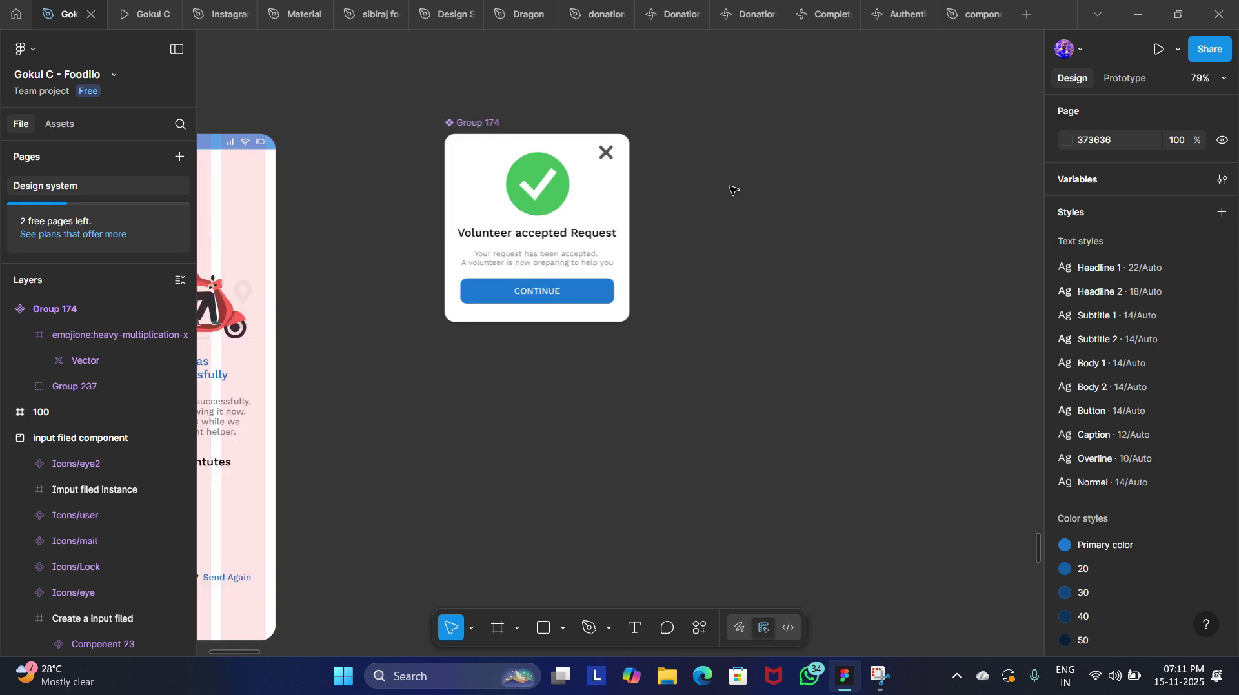
{"action": "scroll", "coordinate": [625, 206], "scroll_direction": "left", "scroll_amount": 3}
{"action": "scroll", "coordinate": [625, 207], "scroll_direction": "left", "scroll_amount": 1}
{"action": "scroll", "coordinate": [607, 200], "scroll_direction": "right", "scroll_amount": 5}
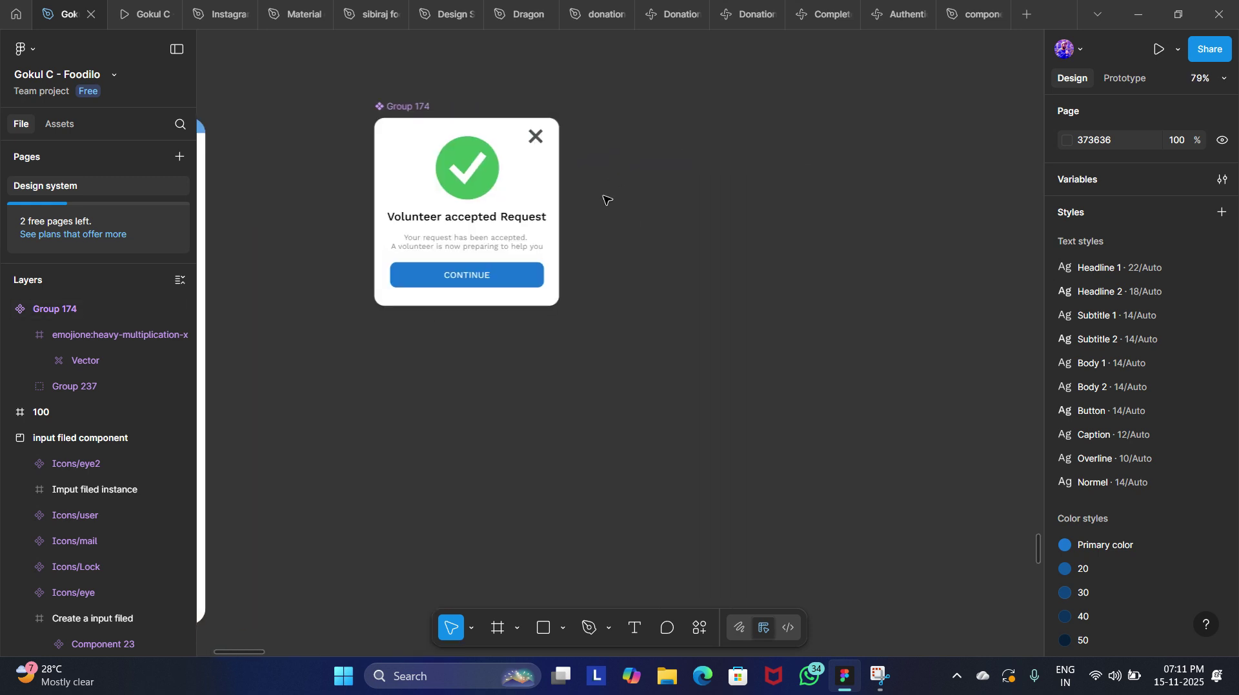
Give the X icon in the Group 174 popup an on-click interaction with the Close overlay action.
{"action": "left_click", "coordinate": [1117, 77]}
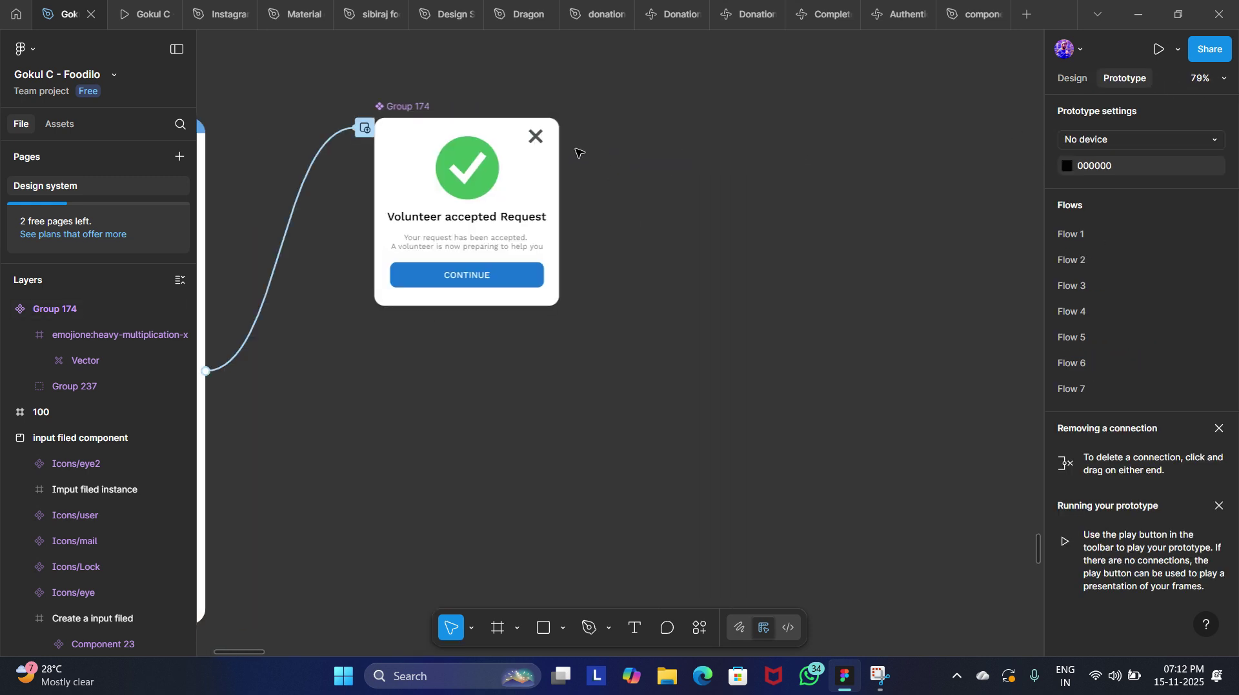
{"action": "scroll", "coordinate": [579, 153], "scroll_direction": "left", "scroll_amount": 2}
{"action": "left_click", "coordinate": [638, 137]}
{"action": "left_click", "coordinate": [639, 137]}
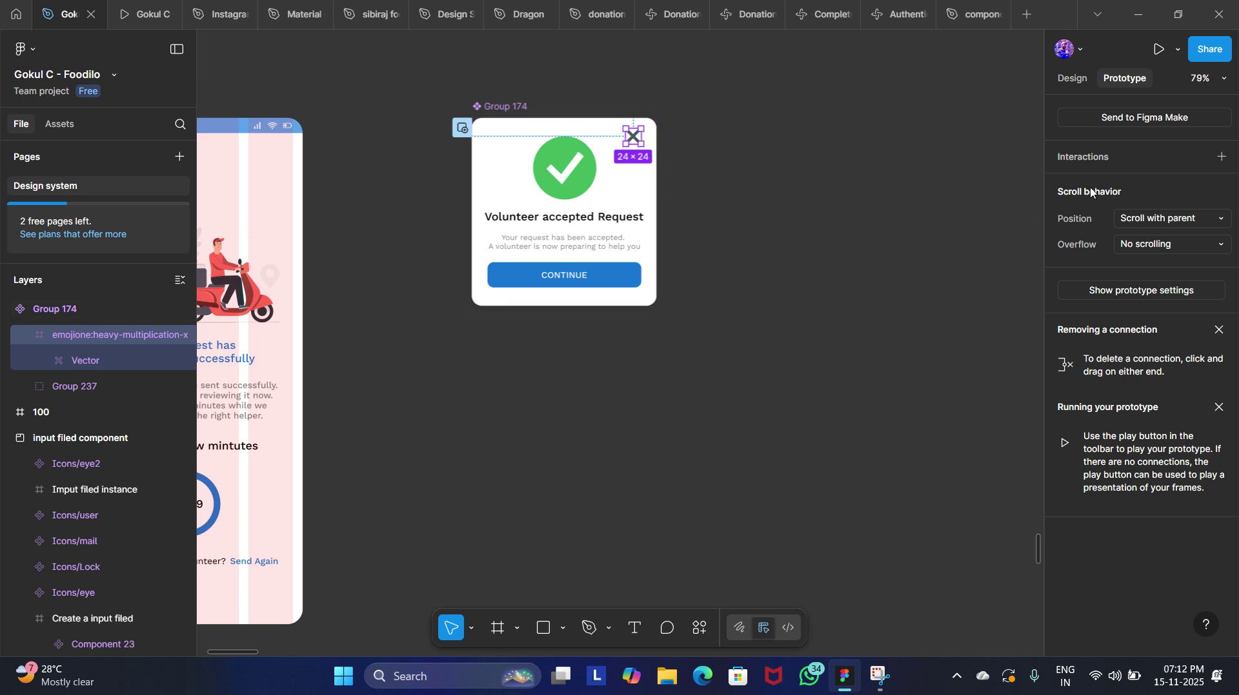
{"action": "left_click", "coordinate": [1221, 157]}
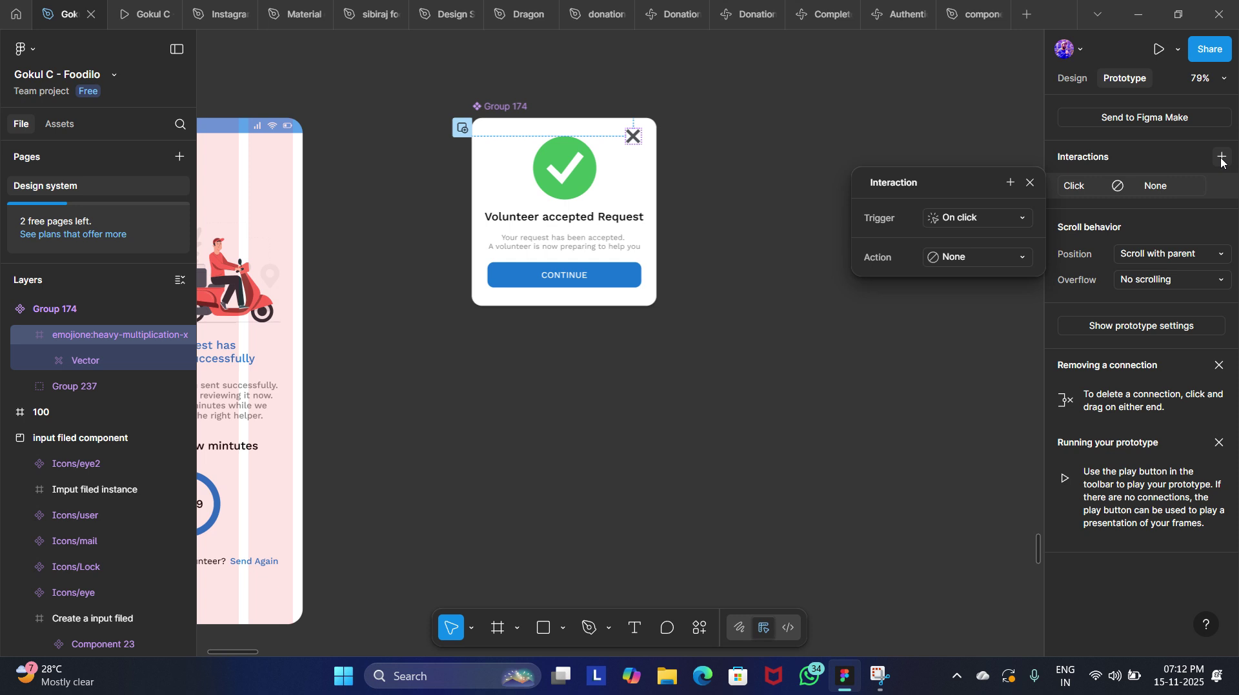
{"action": "left_click", "coordinate": [1022, 259]}
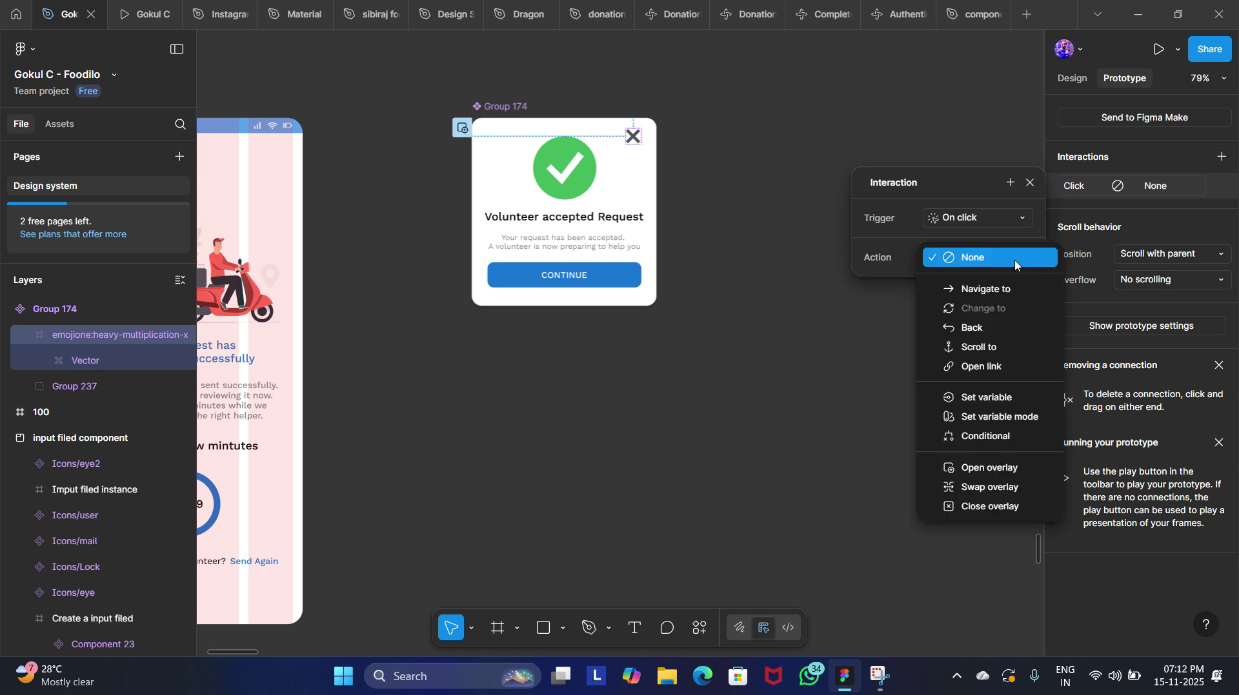
{"action": "left_click", "coordinate": [966, 329]}
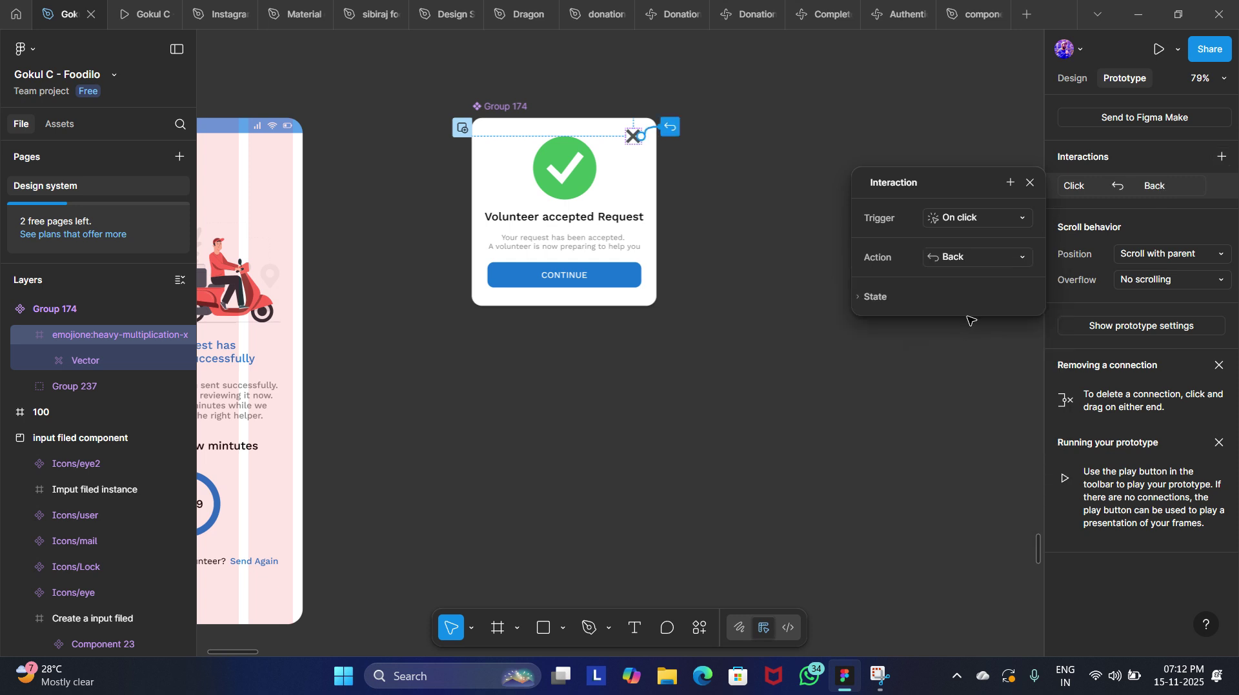
{"action": "left_click", "coordinate": [1023, 259]}
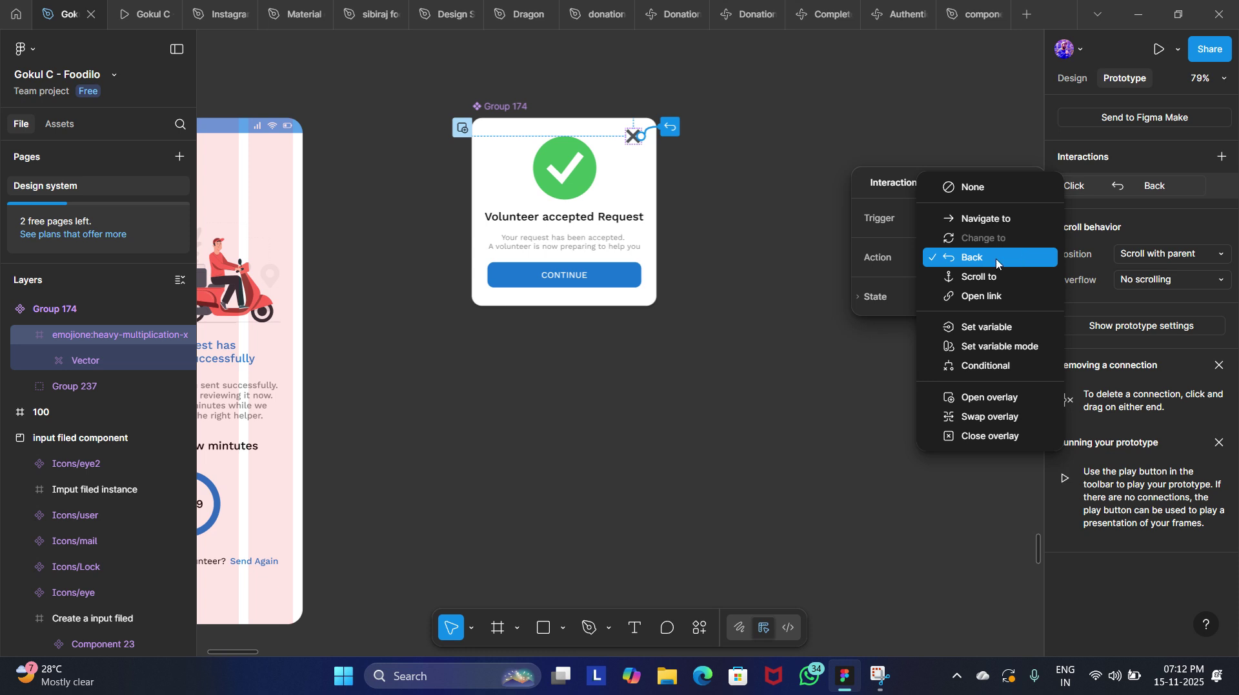
{"action": "left_click", "coordinate": [982, 437]}
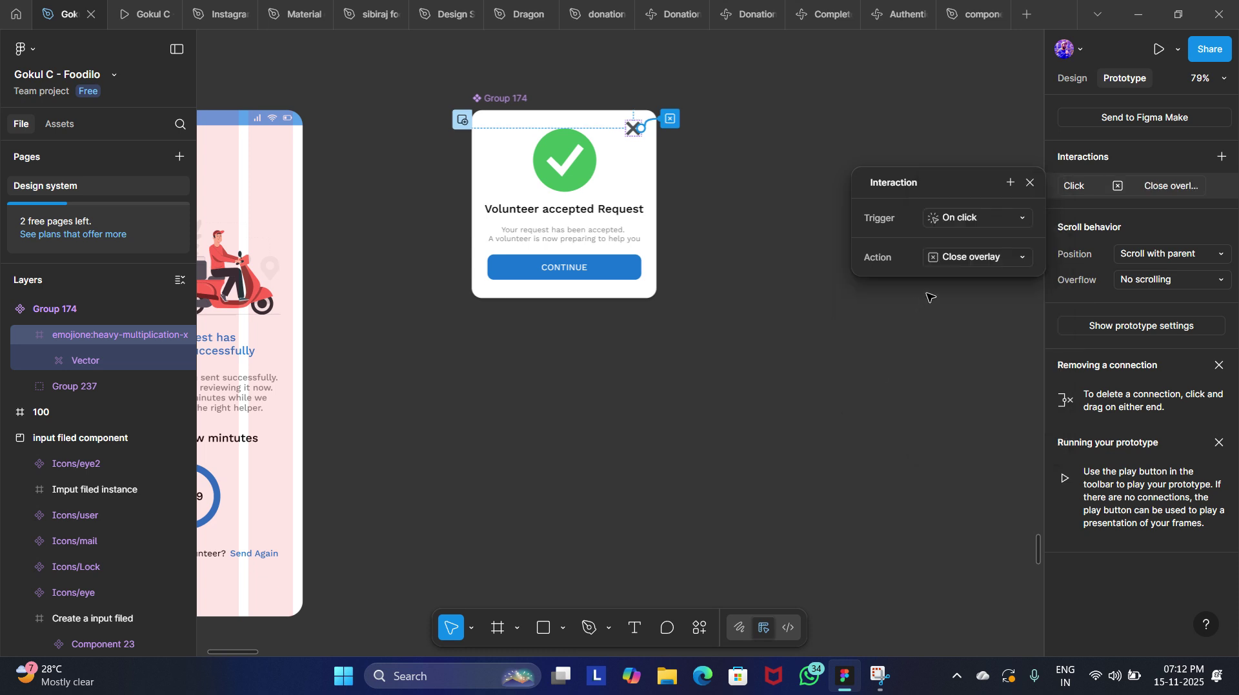
{"action": "left_click", "coordinate": [1030, 183]}
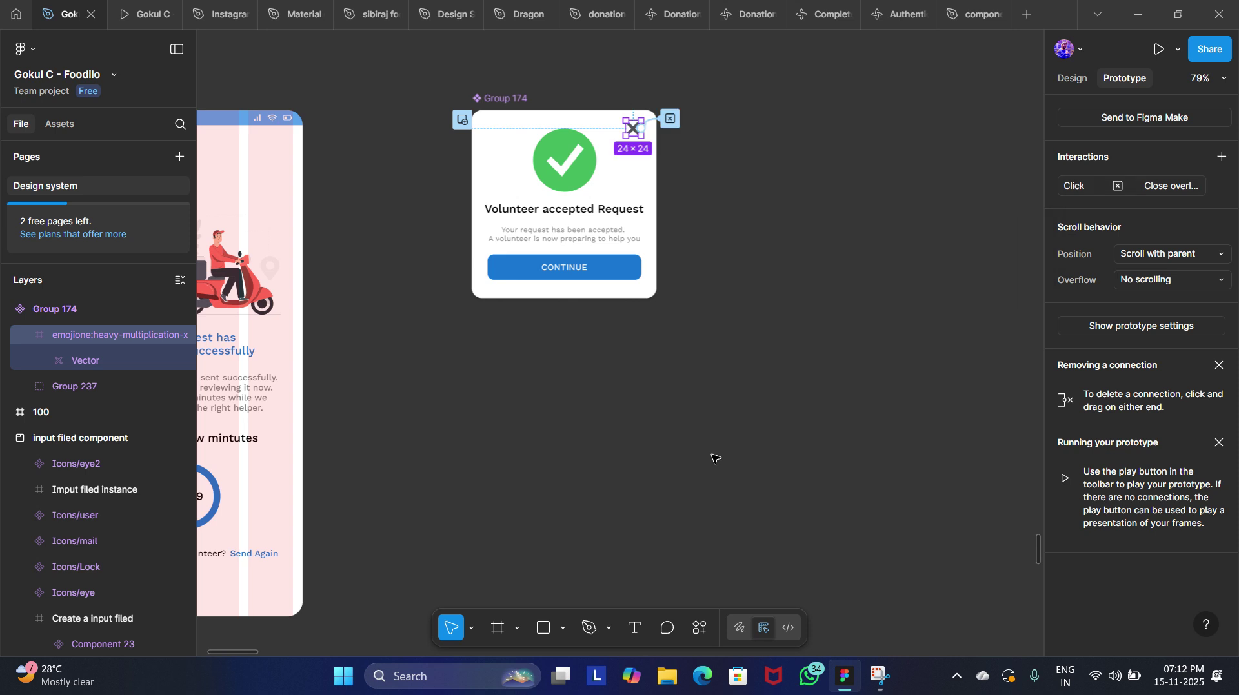
Preview the flow from frame 100, opening the accepted-request popup and dismissing it with its X icon.
{"action": "left_click", "coordinate": [714, 456]}
{"action": "scroll", "coordinate": [516, 322], "scroll_direction": "left", "scroll_amount": 5}
{"action": "left_click", "coordinate": [292, 124]}
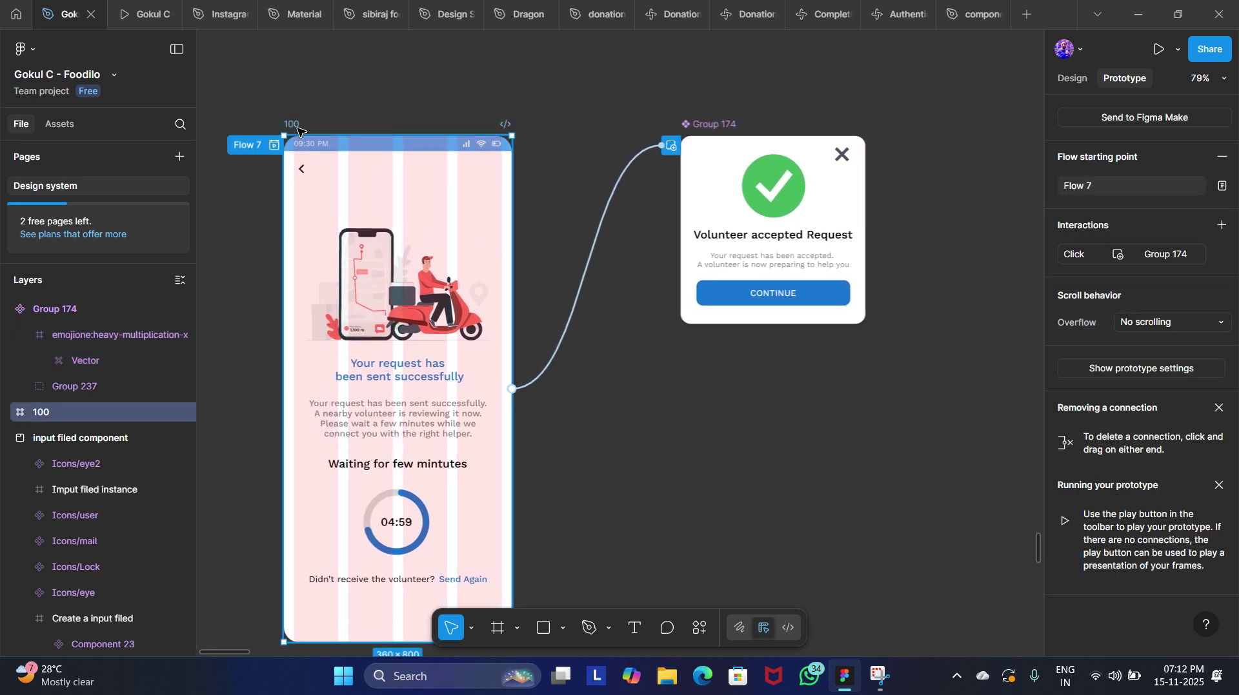
{"action": "key", "text": "shift+space"}
{"action": "left_click", "coordinate": [320, 255]}
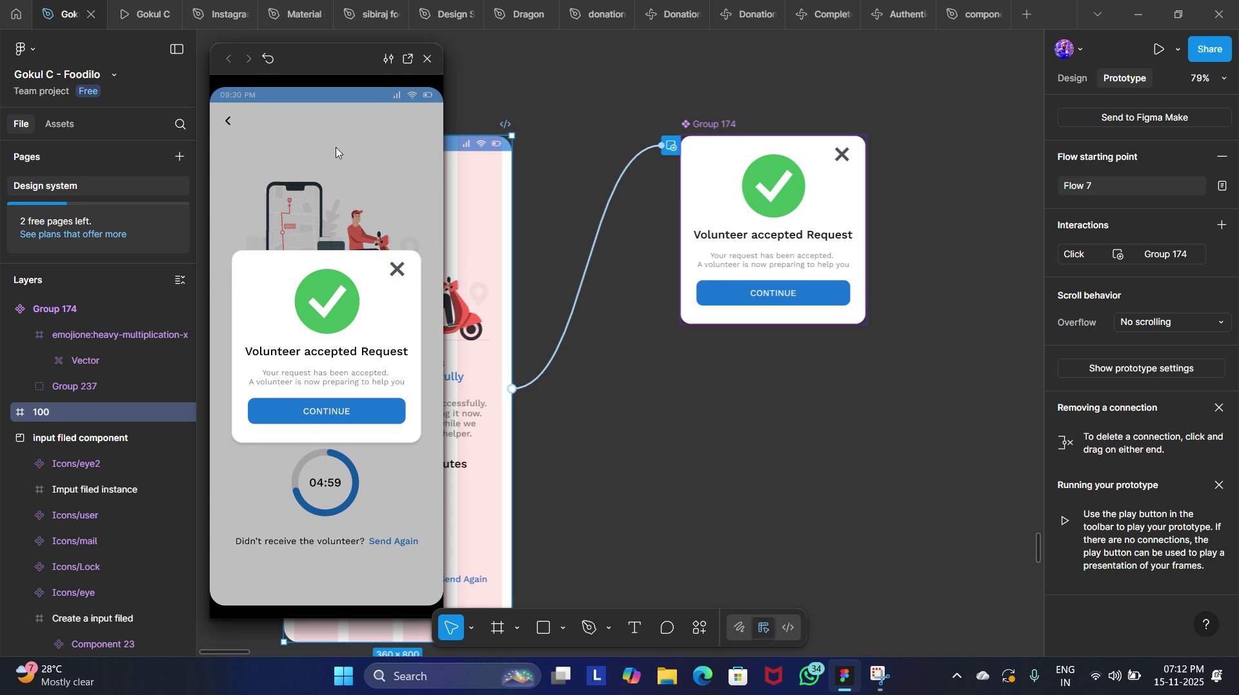
{"action": "left_click", "coordinate": [395, 270]}
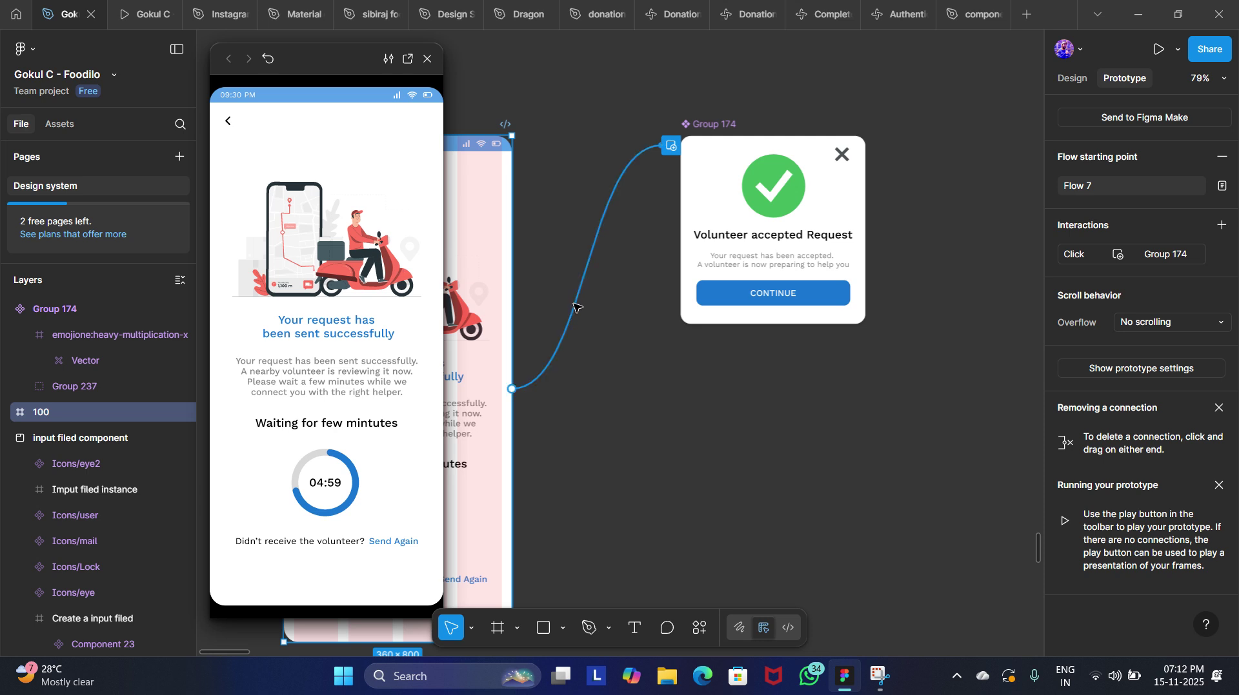
Examine the interaction settings linking frame 100 to Group 174, and close them along with the prototype preview.
{"action": "left_click", "coordinate": [559, 344]}
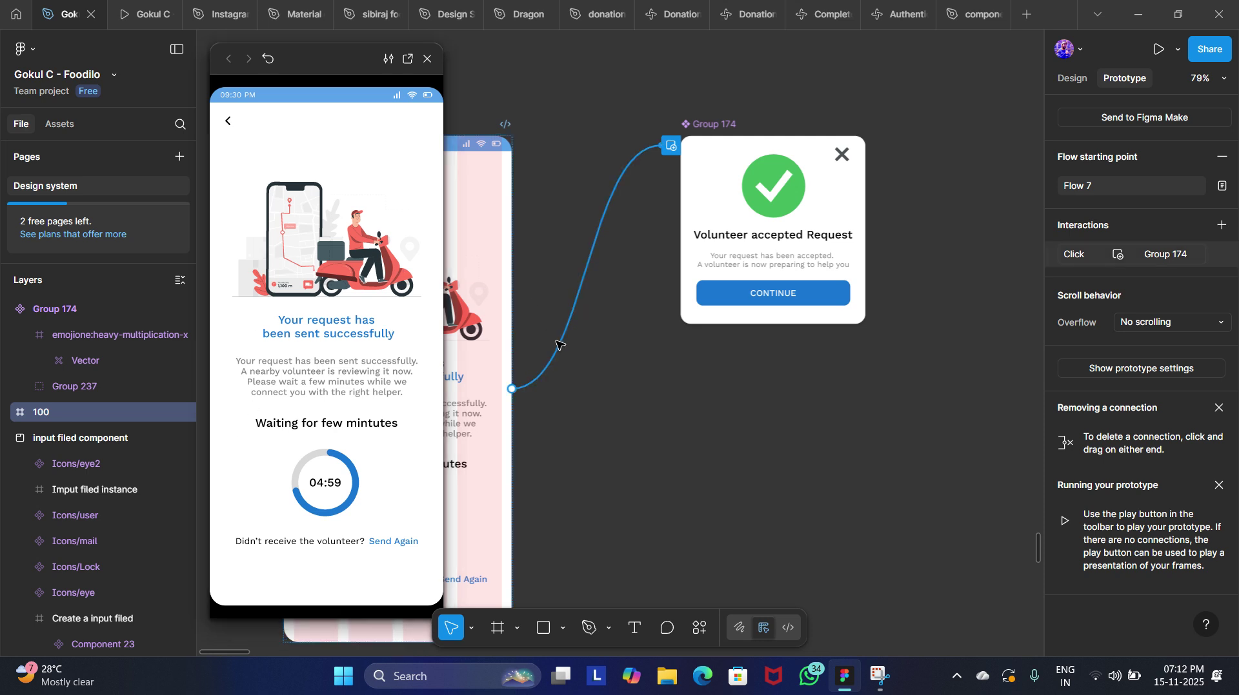
{"action": "left_click", "coordinate": [559, 345]}
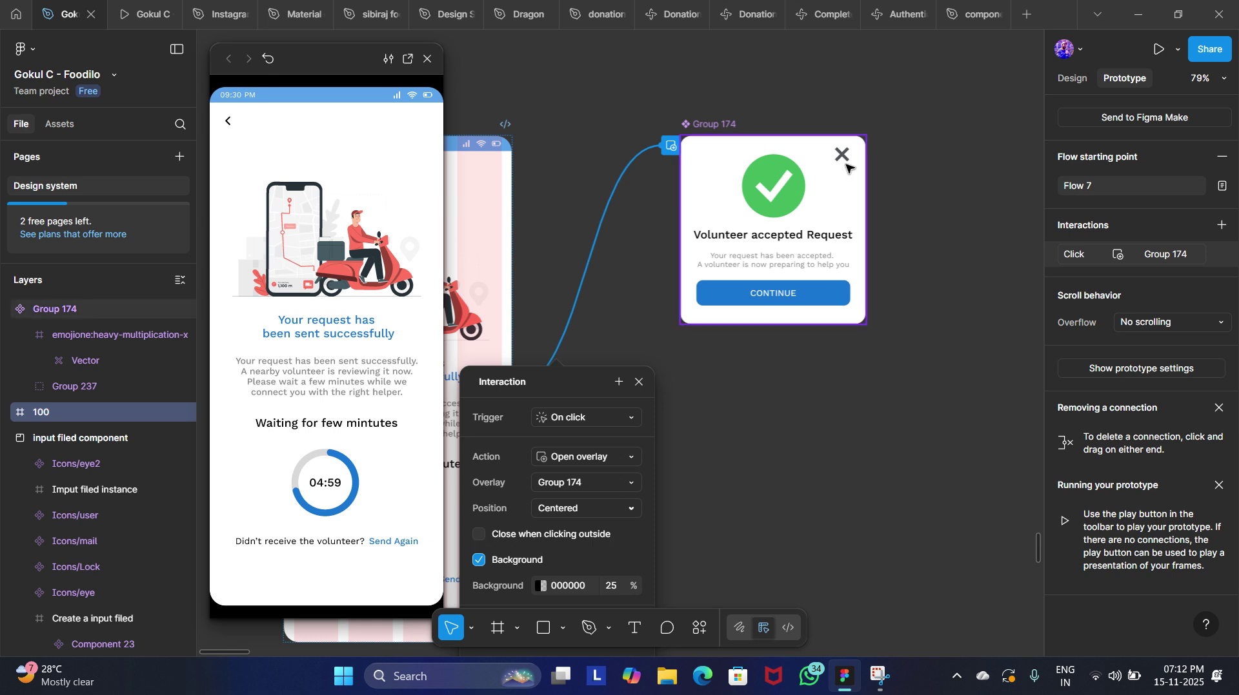
{"action": "left_click", "coordinate": [640, 380]}
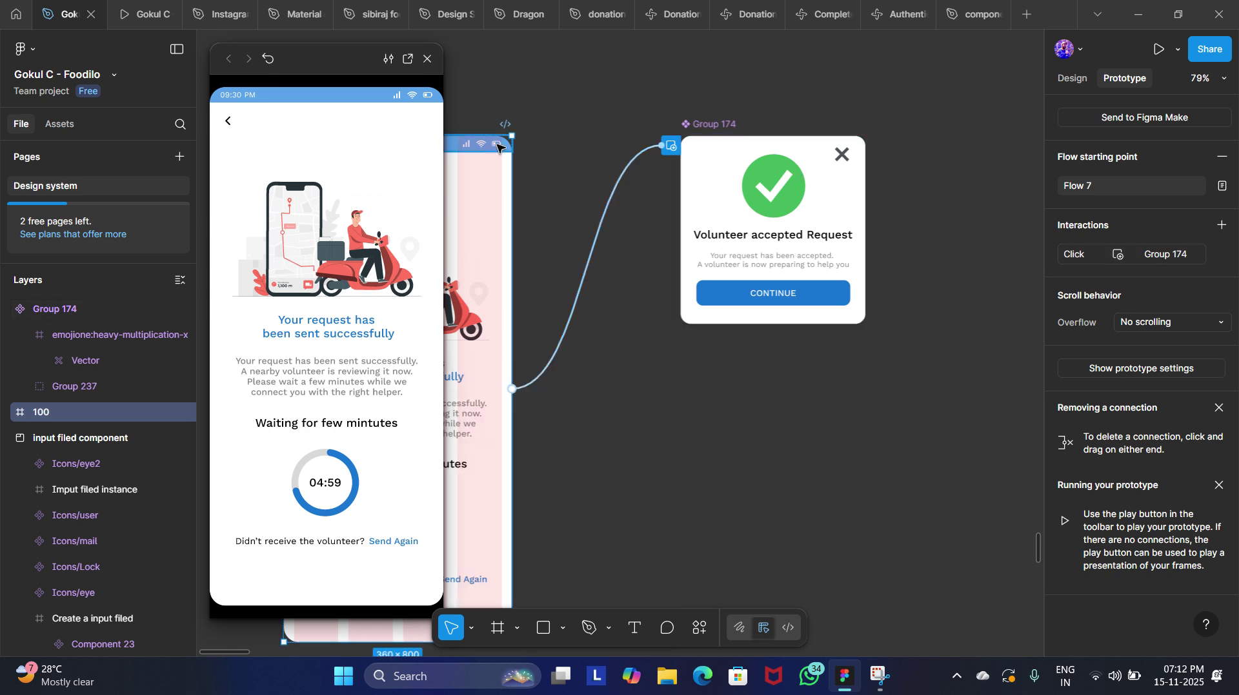
{"action": "left_click", "coordinate": [428, 59]}
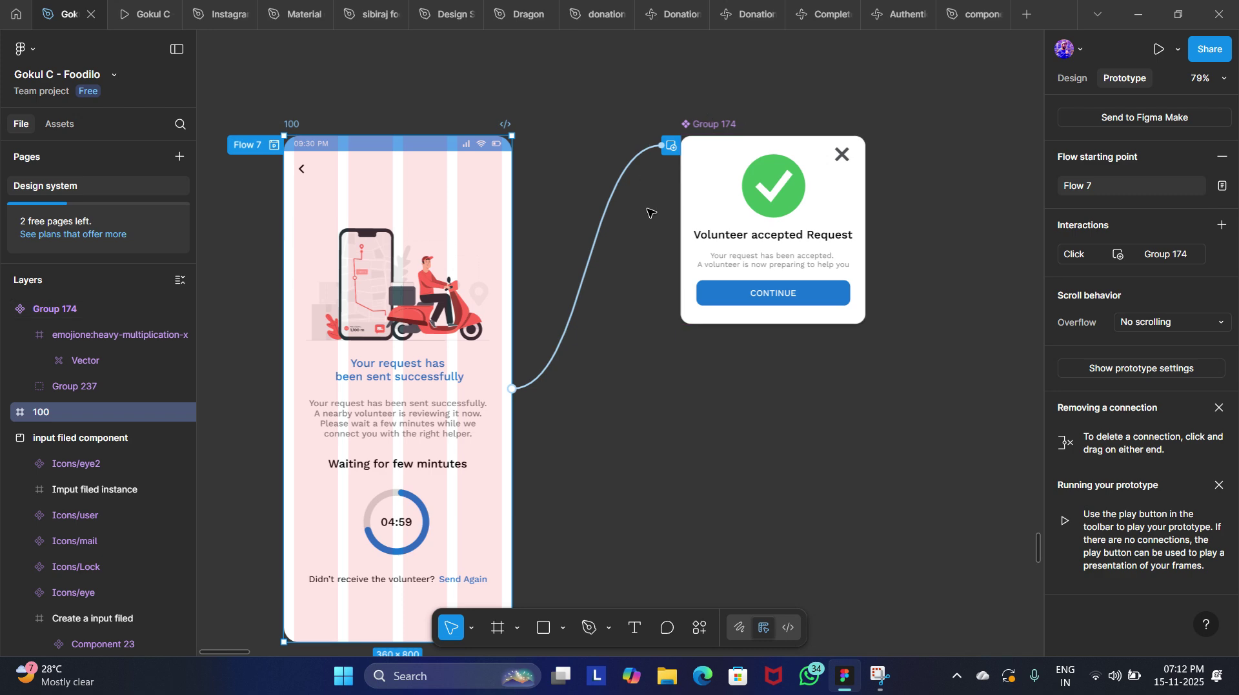
Examine the linked popups in the Open overlay & Swap overlay & Close overlay example.
{"action": "left_click", "coordinate": [703, 420]}
{"action": "scroll", "coordinate": [703, 419], "scroll_direction": "right", "scroll_amount": 10}
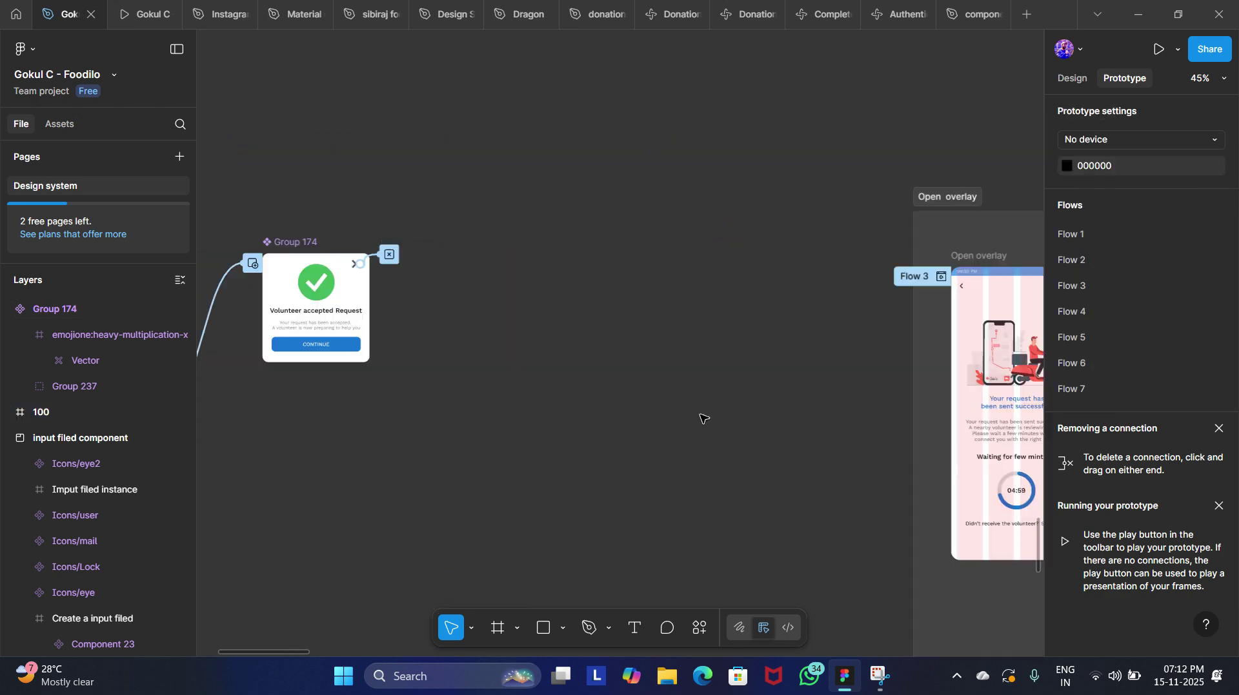
{"action": "scroll", "coordinate": [703, 419], "scroll_direction": "down", "scroll_amount": 3}
{"action": "scroll", "coordinate": [703, 419], "scroll_direction": "right", "scroll_amount": 15}
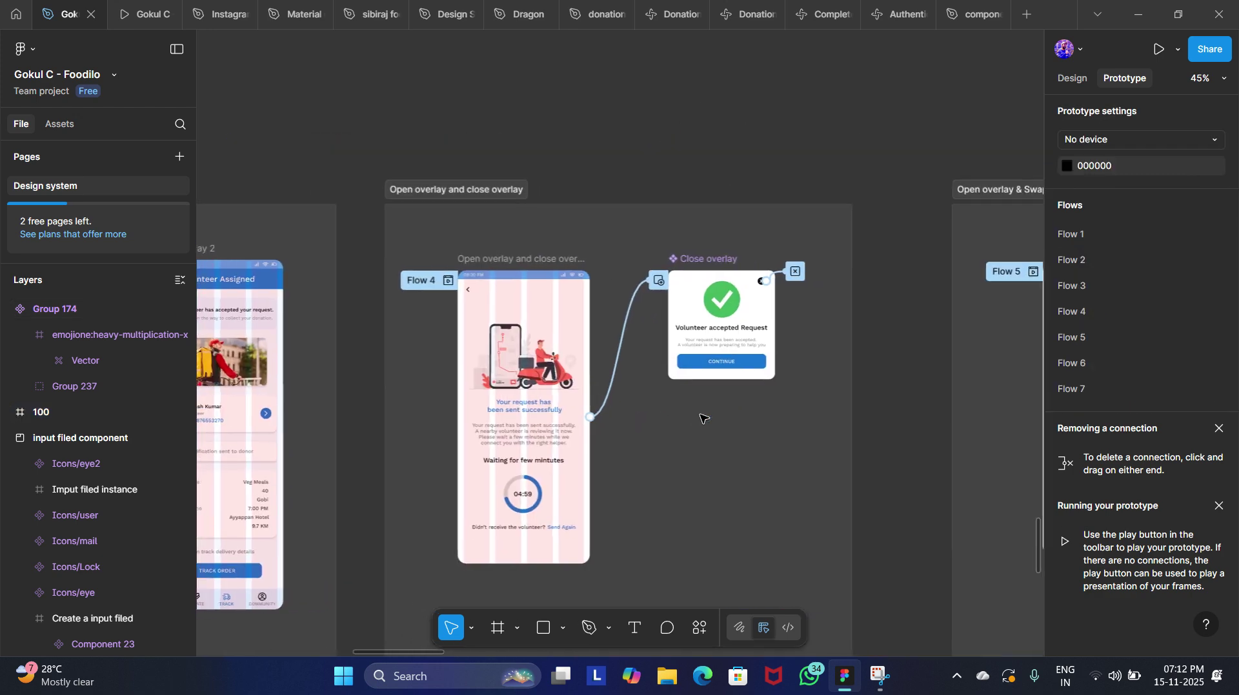
{"action": "scroll", "coordinate": [703, 419], "scroll_direction": "up", "scroll_amount": 3}
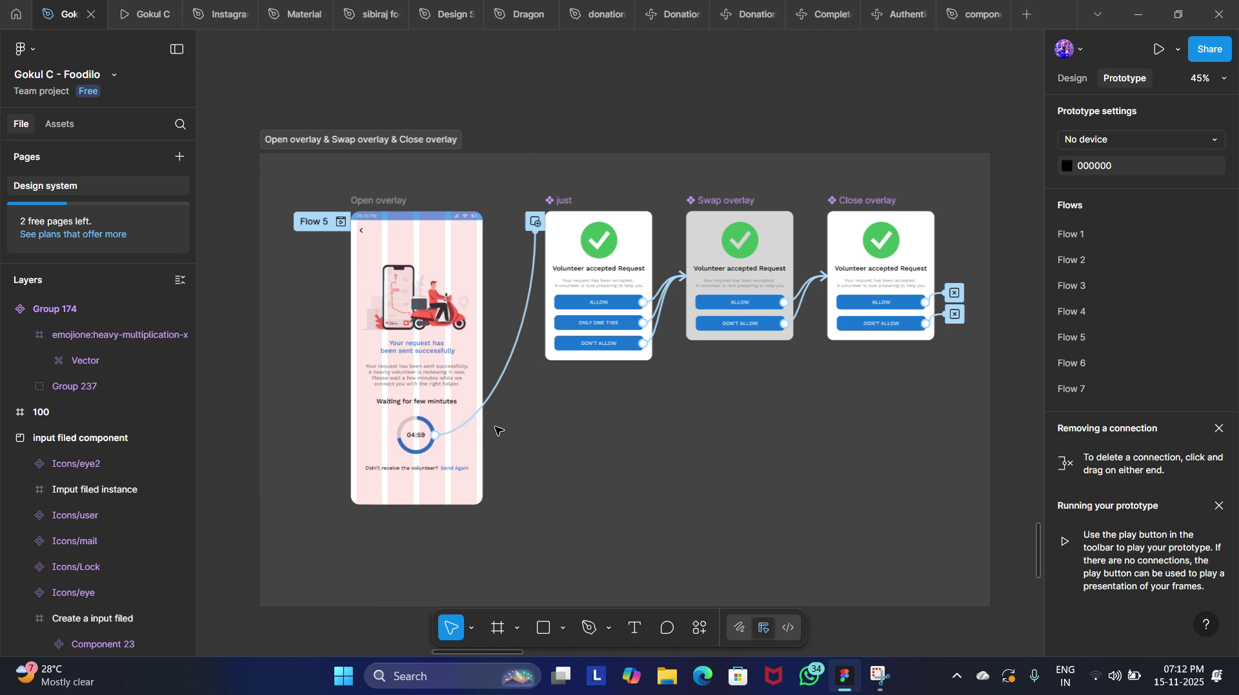
{"action": "scroll", "coordinate": [581, 282], "scroll_direction": "up", "scroll_amount": 6}
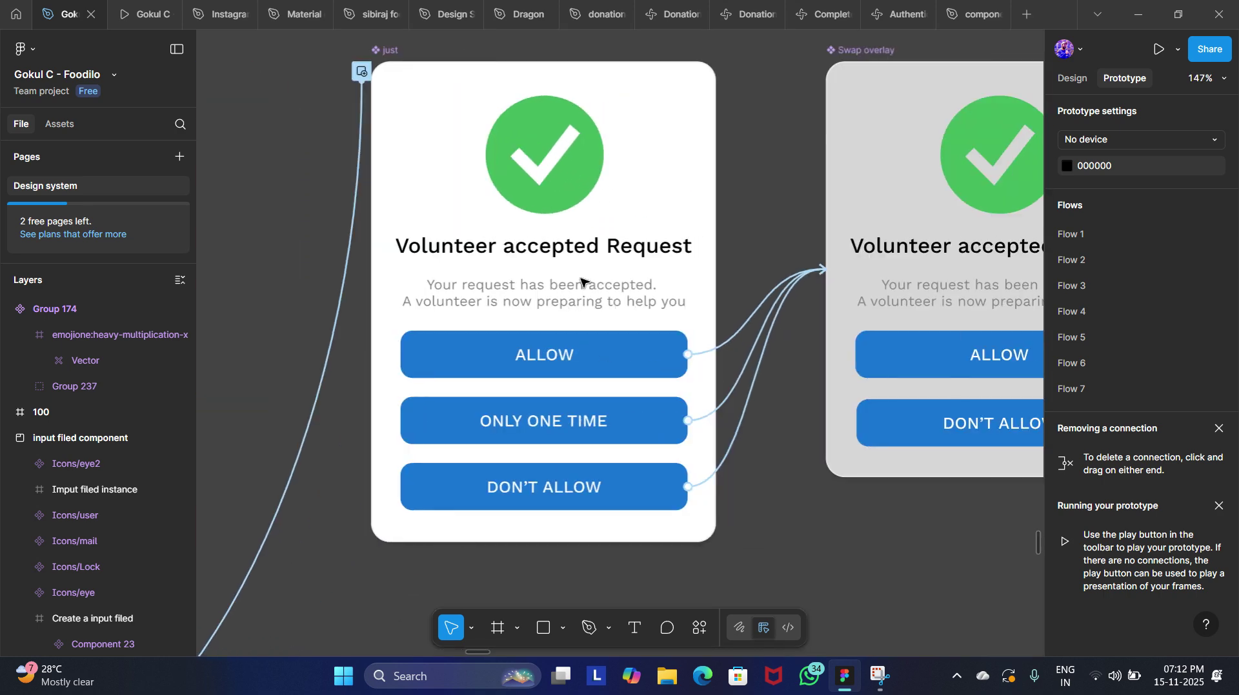
{"action": "scroll", "coordinate": [553, 486], "scroll_direction": "right", "scroll_amount": 3}
{"action": "scroll", "coordinate": [552, 487], "scroll_direction": "down", "scroll_amount": 4}
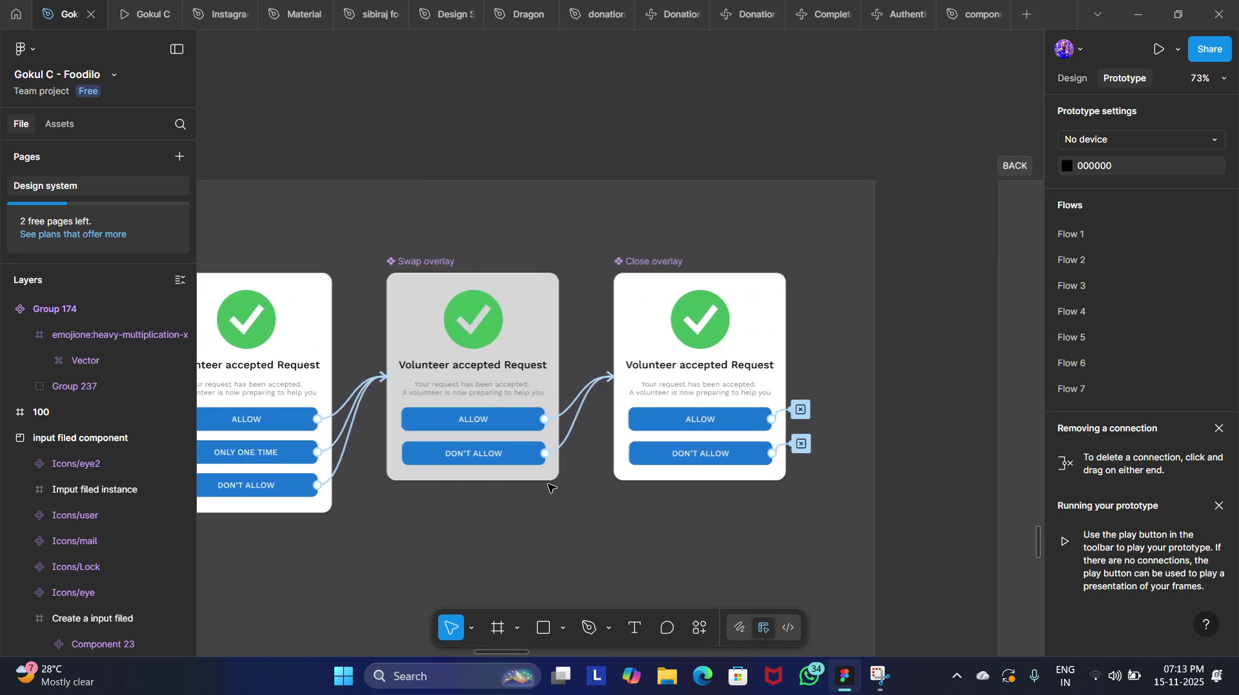
Find the 22. Volunteer accept request screen among the app screens and inspect its popup group's design properties.
{"action": "scroll", "coordinate": [549, 487], "scroll_direction": "left", "scroll_amount": 2}
{"action": "scroll", "coordinate": [550, 487], "scroll_direction": "down", "scroll_amount": 5}
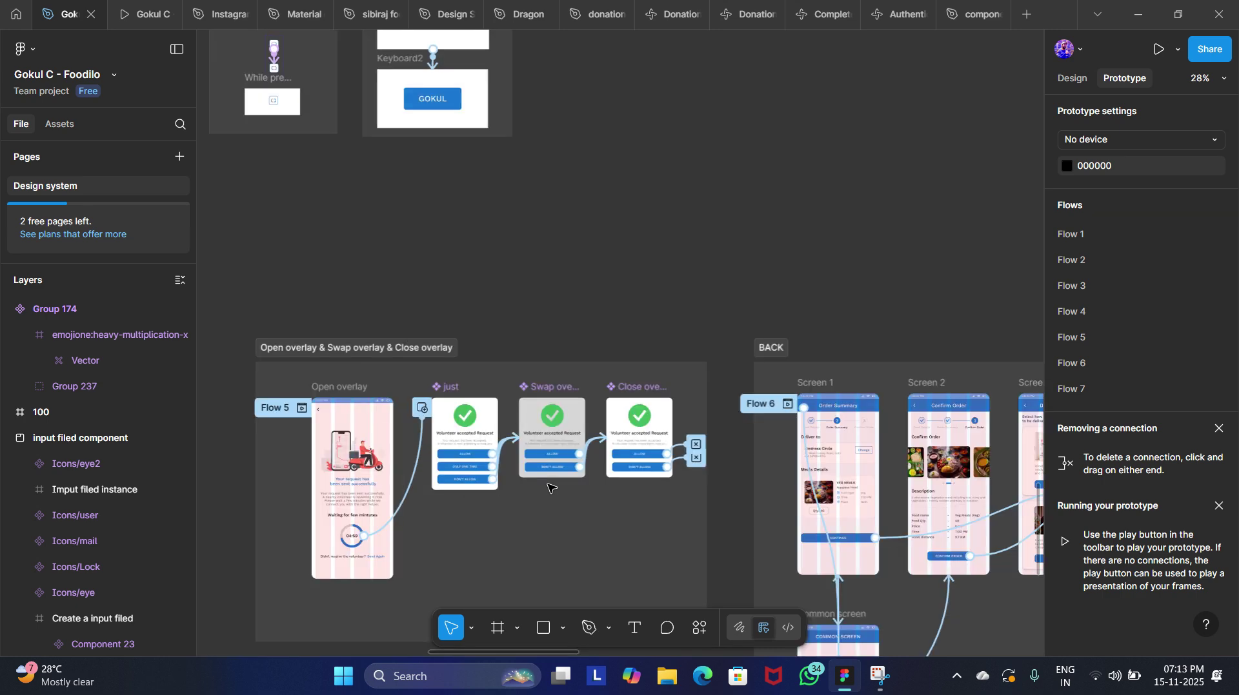
{"action": "scroll", "coordinate": [550, 488], "scroll_direction": "down", "scroll_amount": 3}
{"action": "scroll", "coordinate": [551, 488], "scroll_direction": "left", "scroll_amount": 5}
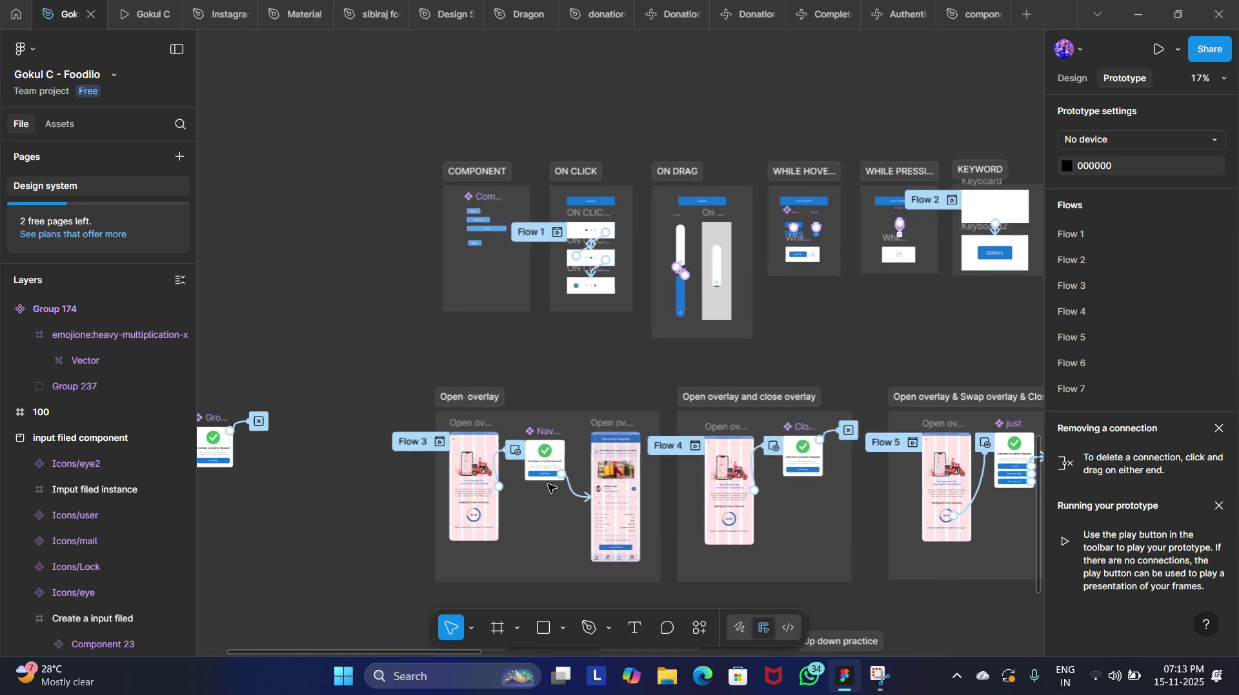
{"action": "scroll", "coordinate": [576, 492], "scroll_direction": "up", "scroll_amount": 8}
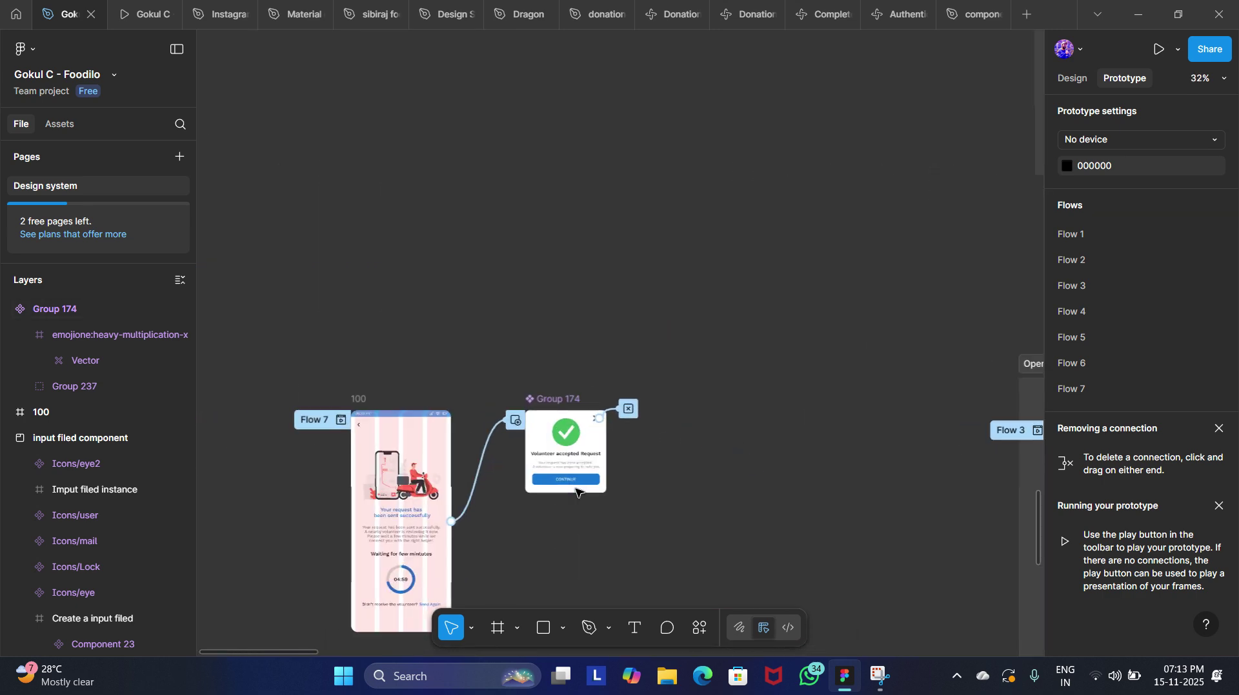
{"action": "scroll", "coordinate": [576, 491], "scroll_direction": "down", "scroll_amount": 10}
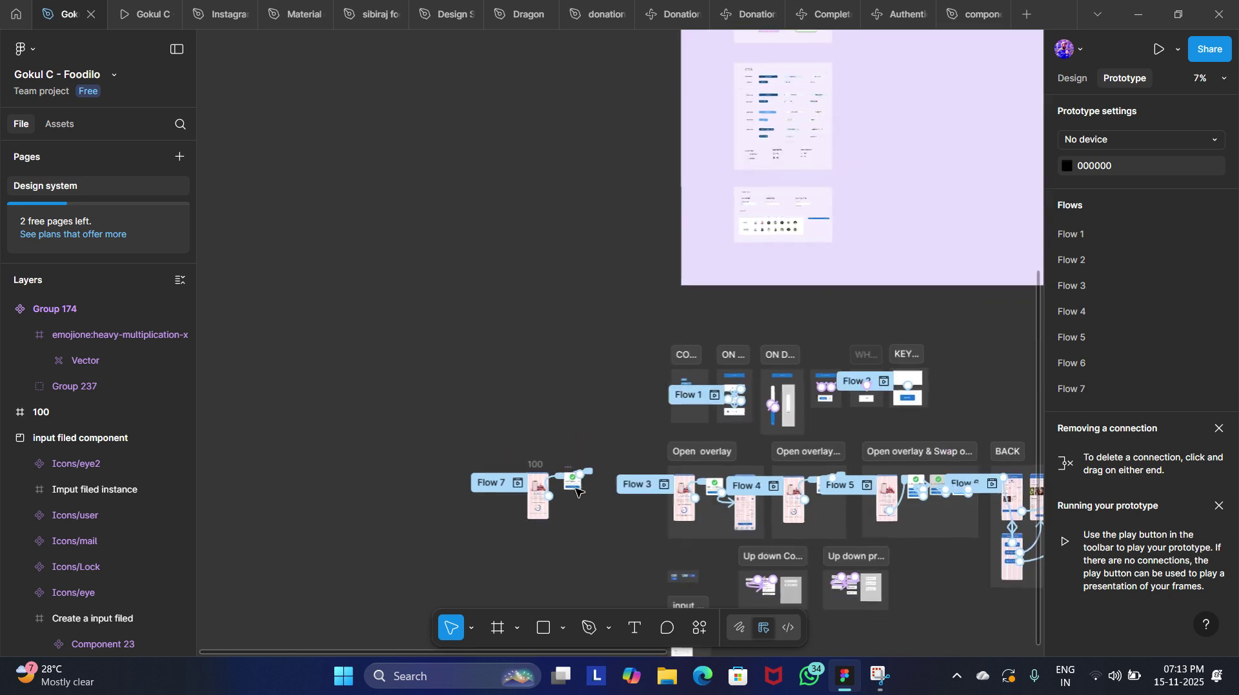
{"action": "scroll", "coordinate": [576, 492], "scroll_direction": "right", "scroll_amount": 4}
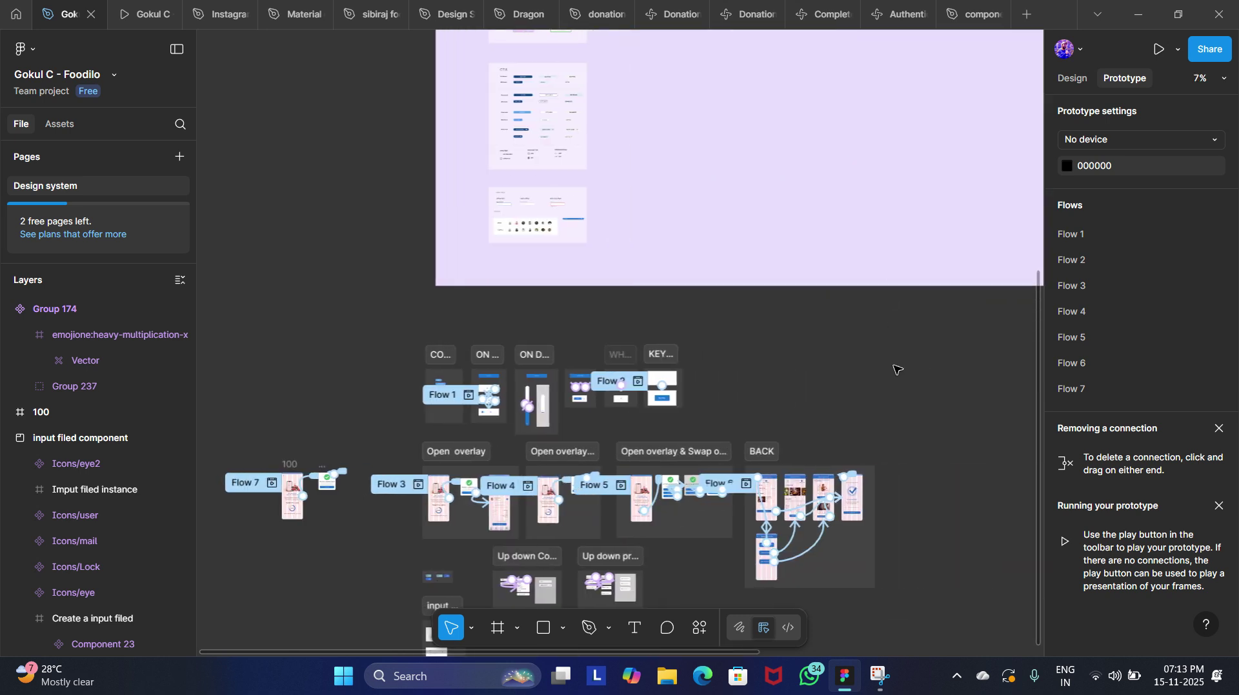
{"action": "scroll", "coordinate": [895, 369], "scroll_direction": "down", "scroll_amount": 3}
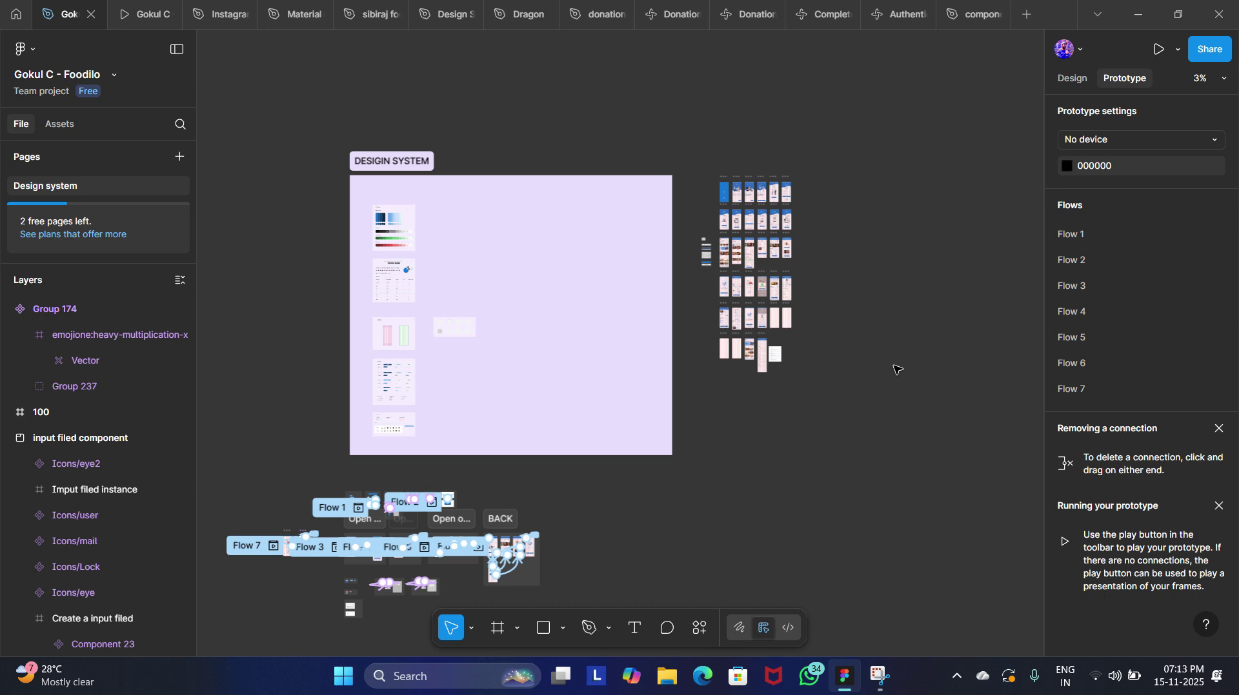
{"action": "scroll", "coordinate": [896, 369], "scroll_direction": "up", "scroll_amount": 10}
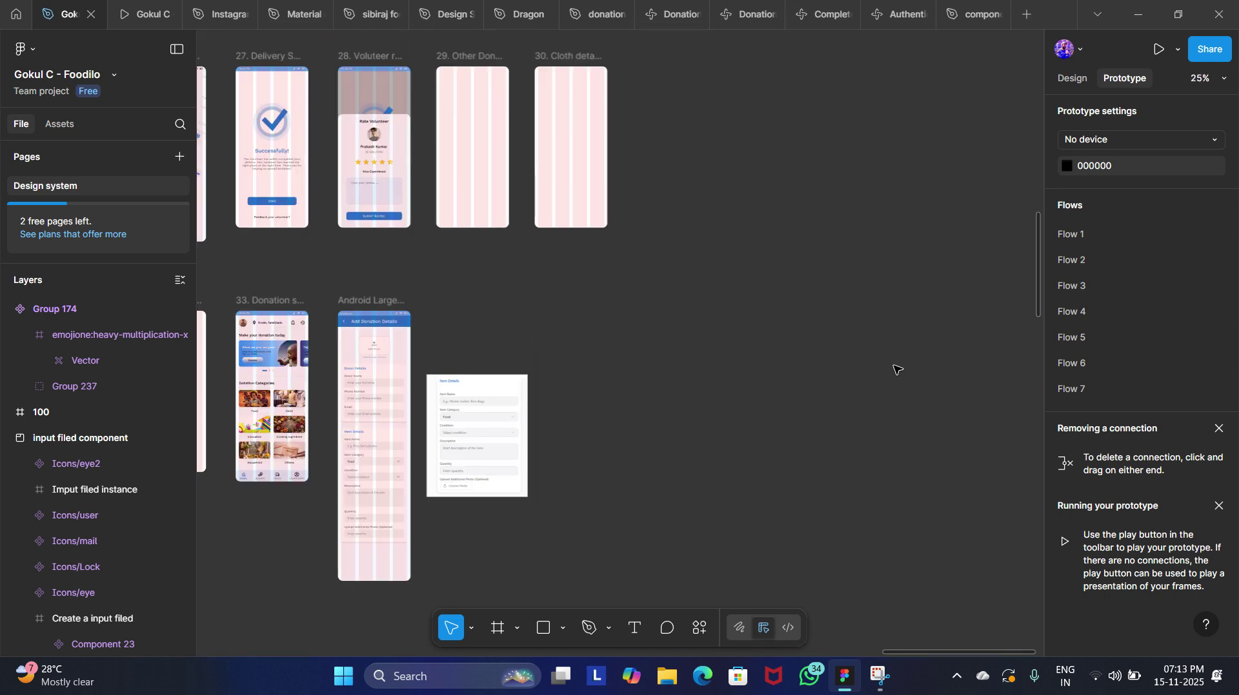
{"action": "scroll", "coordinate": [895, 369], "scroll_direction": "up", "scroll_amount": 3}
{"action": "scroll", "coordinate": [890, 368], "scroll_direction": "up", "scroll_amount": 5}
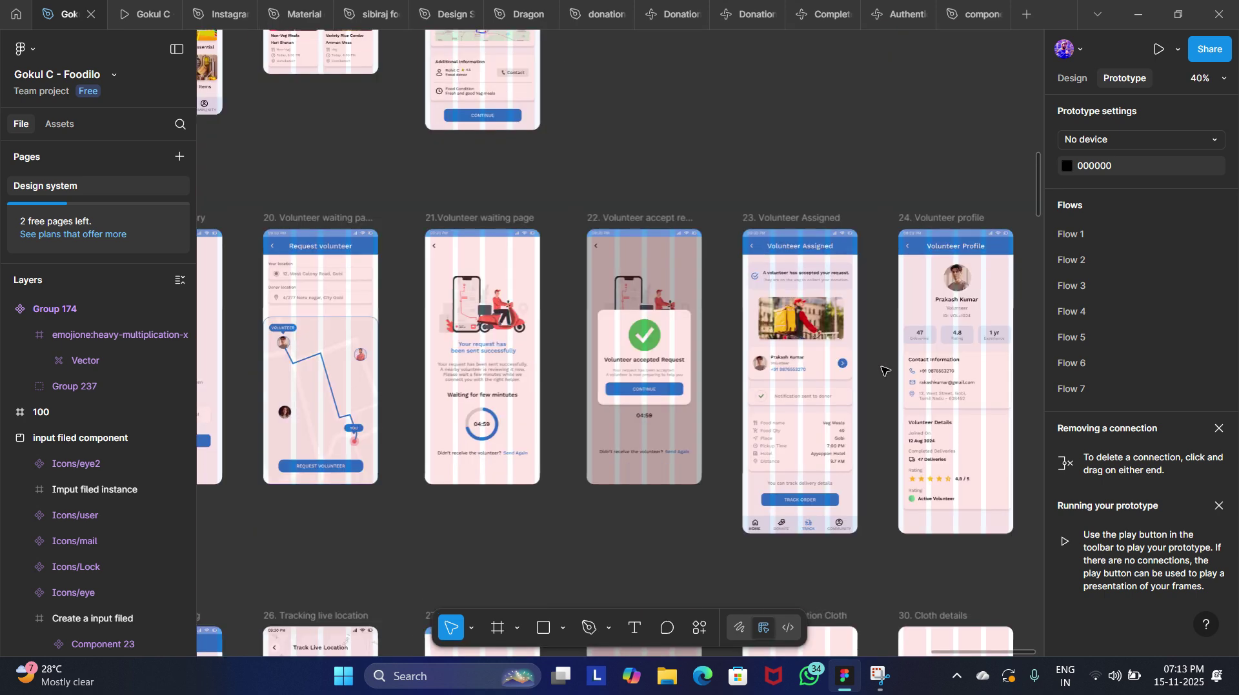
{"action": "left_click", "coordinate": [664, 333]}
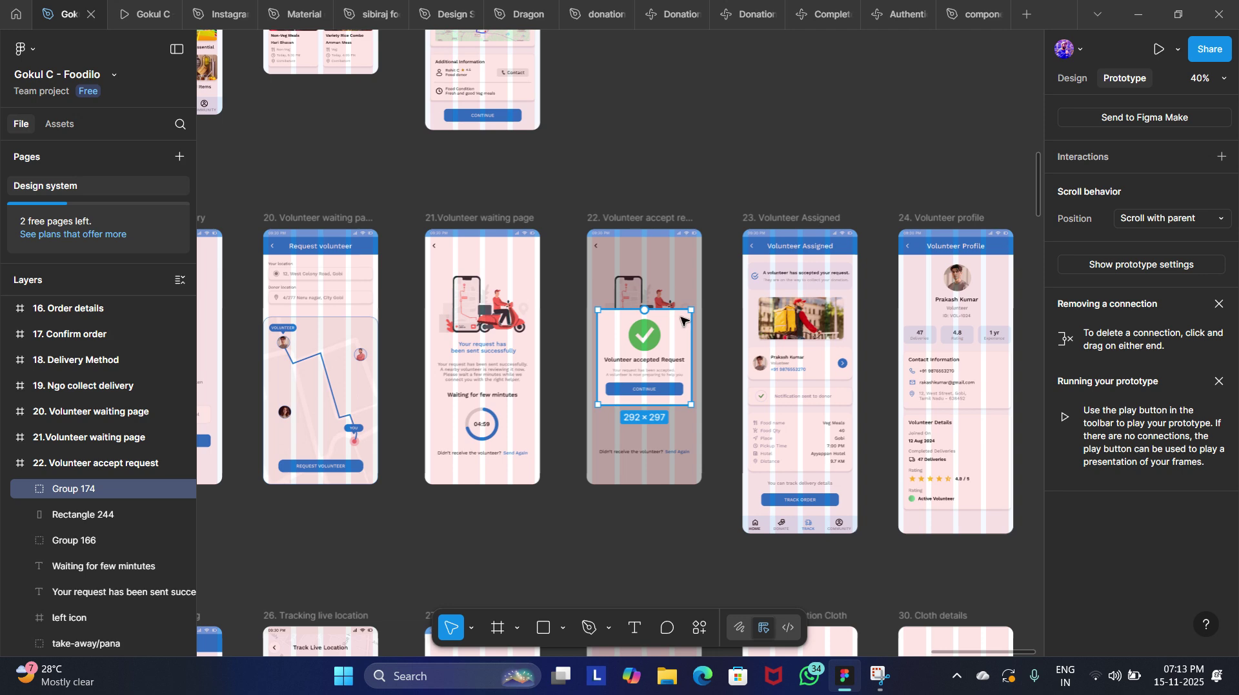
{"action": "left_click", "coordinate": [1063, 79]}
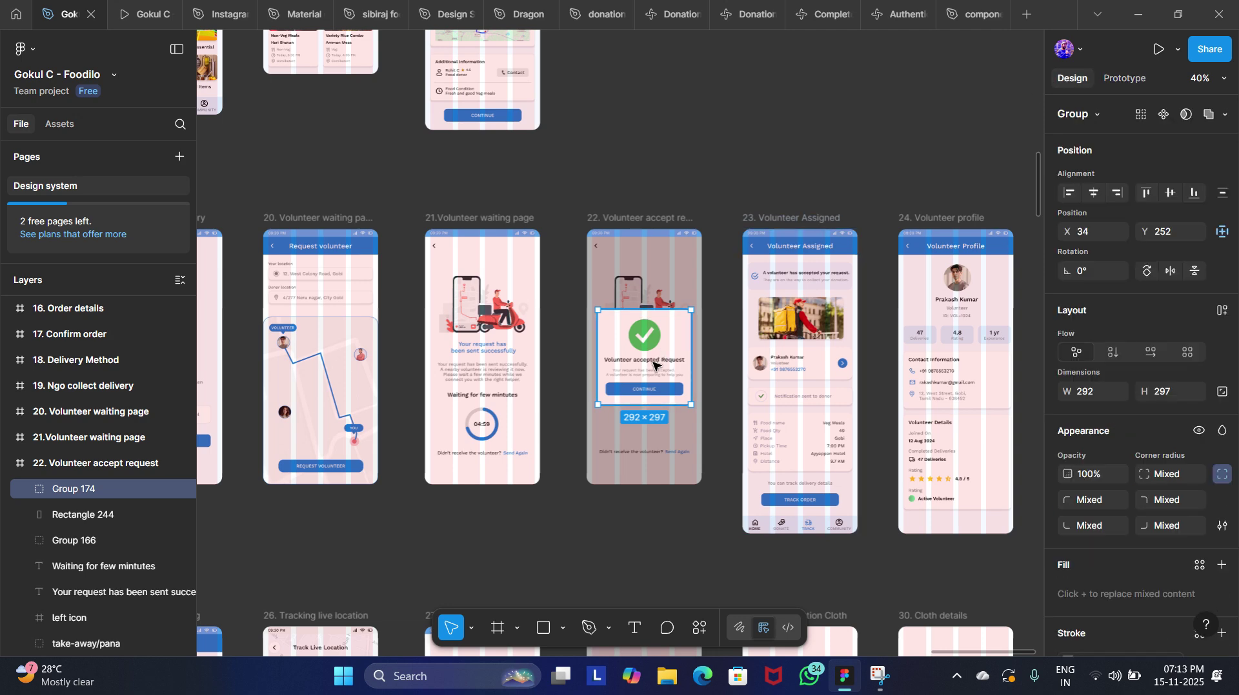
Return to the prototype area with frame 100 and delete the Group 174 popup component beside it.
{"action": "key", "text": "Escape"}
{"action": "scroll", "coordinate": [636, 134], "scroll_direction": "down", "scroll_amount": 5}
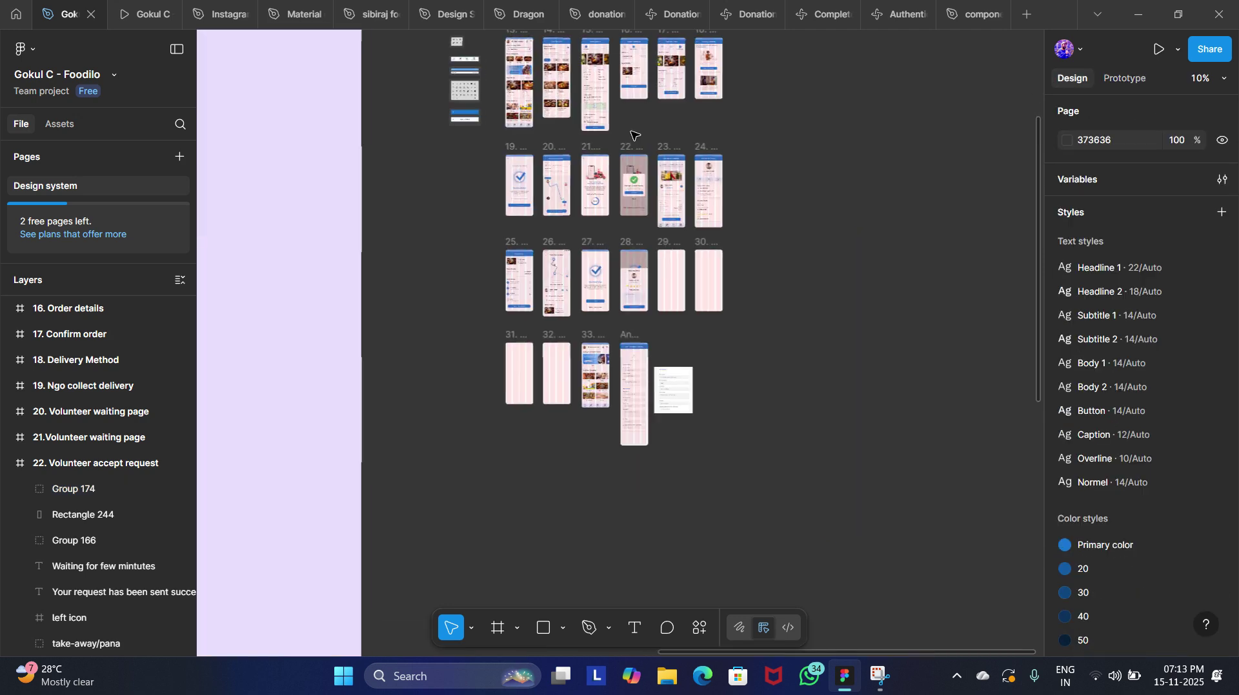
{"action": "scroll", "coordinate": [632, 135], "scroll_direction": "left", "scroll_amount": 5}
{"action": "scroll", "coordinate": [632, 134], "scroll_direction": "up", "scroll_amount": 5}
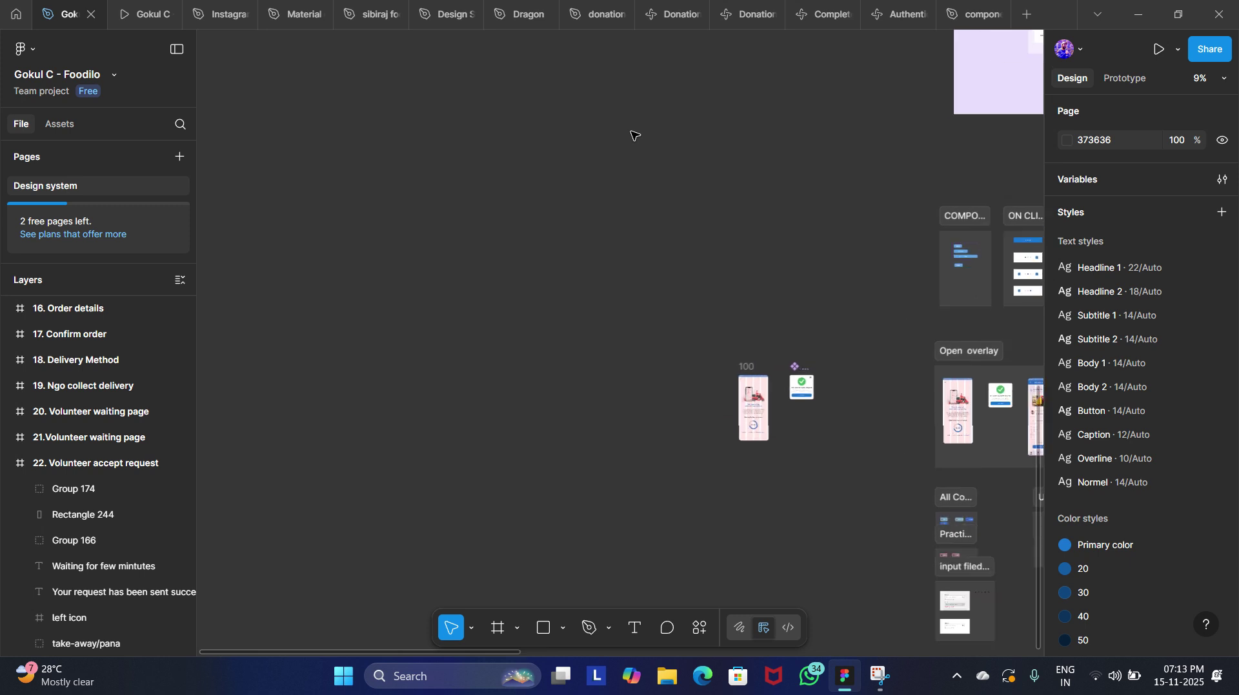
{"action": "scroll", "coordinate": [632, 134], "scroll_direction": "down", "scroll_amount": 5}
{"action": "scroll", "coordinate": [633, 135], "scroll_direction": "up", "scroll_amount": 5}
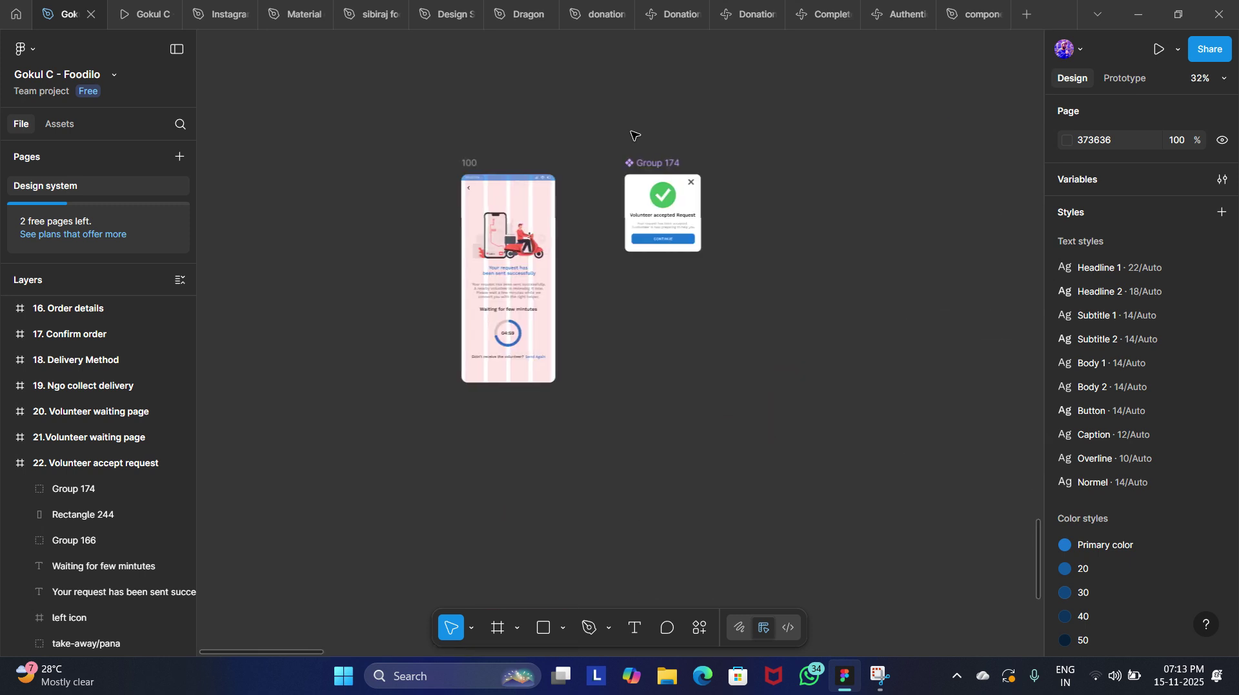
{"action": "scroll", "coordinate": [632, 134], "scroll_direction": "down", "scroll_amount": 3}
{"action": "scroll", "coordinate": [633, 135], "scroll_direction": "right", "scroll_amount": 3}
{"action": "scroll", "coordinate": [633, 134], "scroll_direction": "up", "scroll_amount": 3}
{"action": "scroll", "coordinate": [632, 134], "scroll_direction": "left", "scroll_amount": 3}
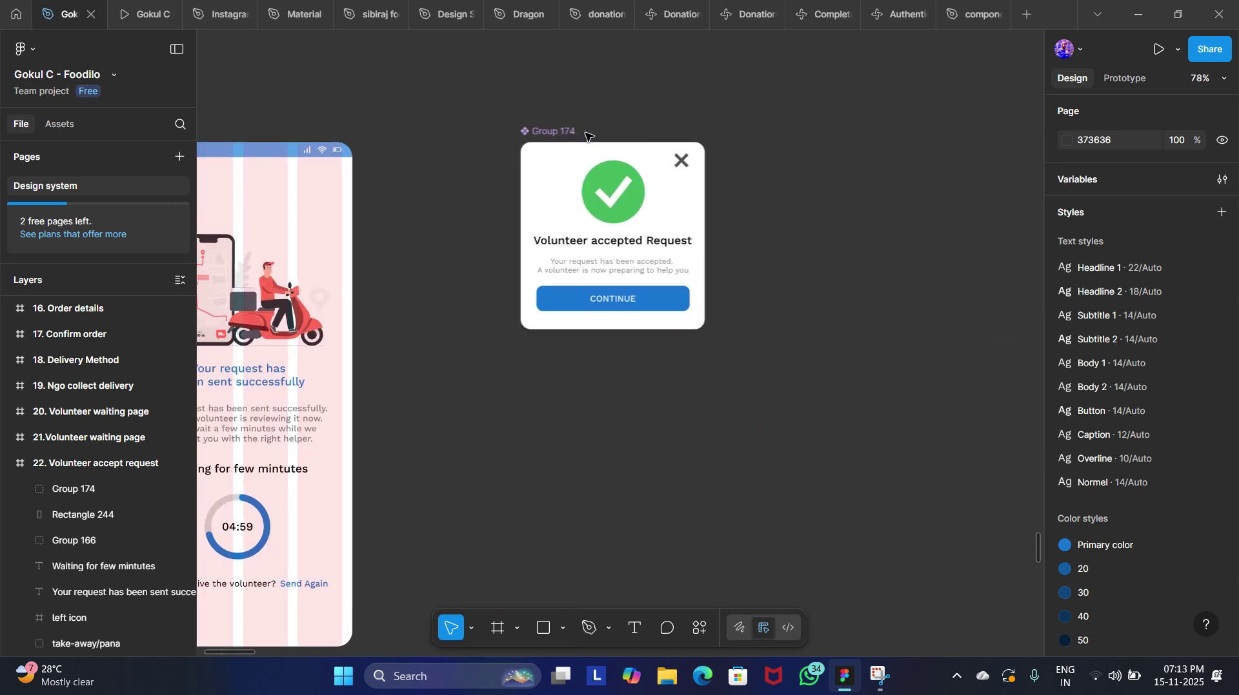
{"action": "left_click", "coordinate": [540, 140]}
{"action": "scroll", "coordinate": [540, 141], "scroll_direction": "right", "scroll_amount": 3}
{"action": "scroll", "coordinate": [680, 141], "scroll_direction": "left", "scroll_amount": 4}
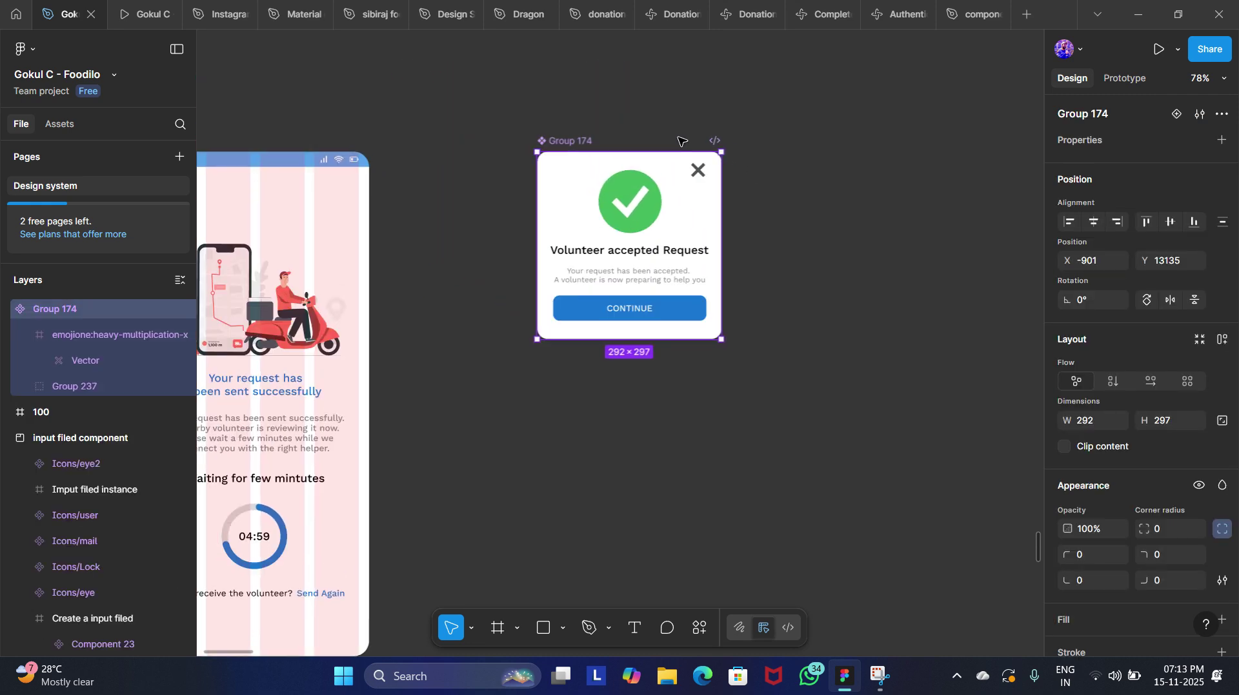
{"action": "scroll", "coordinate": [681, 141], "scroll_direction": "right", "scroll_amount": 5}
{"action": "scroll", "coordinate": [685, 140], "scroll_direction": "down", "scroll_amount": 5}
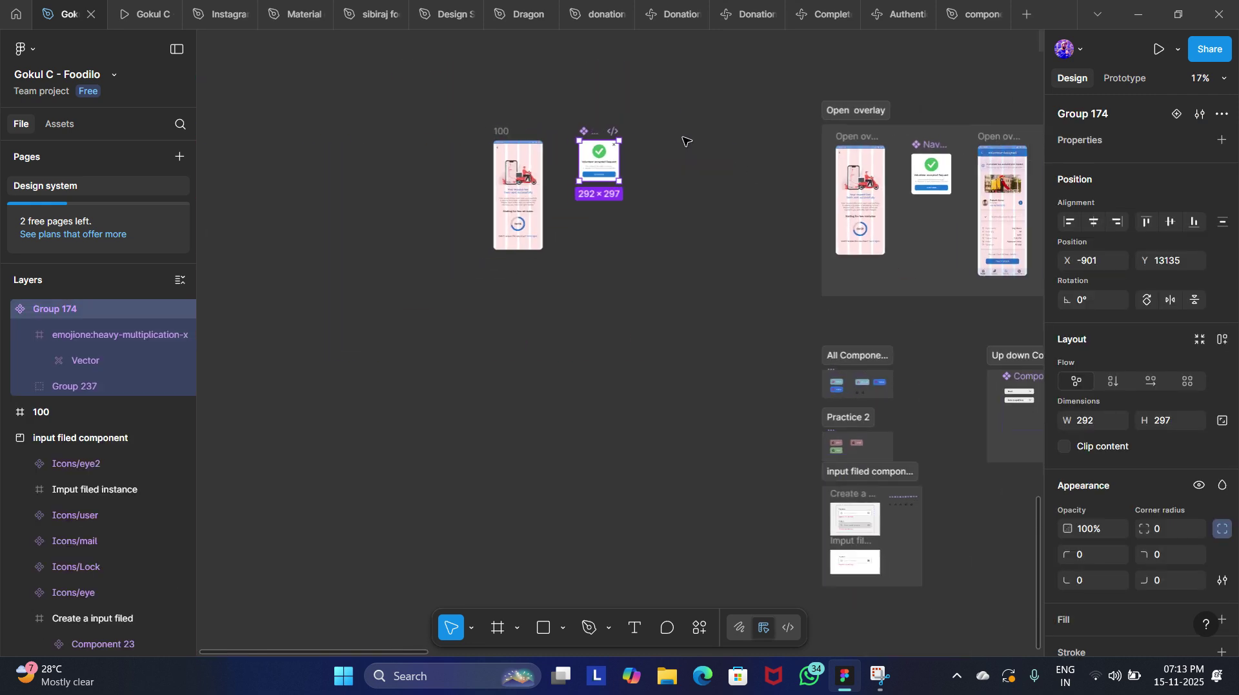
{"action": "scroll", "coordinate": [685, 140], "scroll_direction": "right", "scroll_amount": 10}
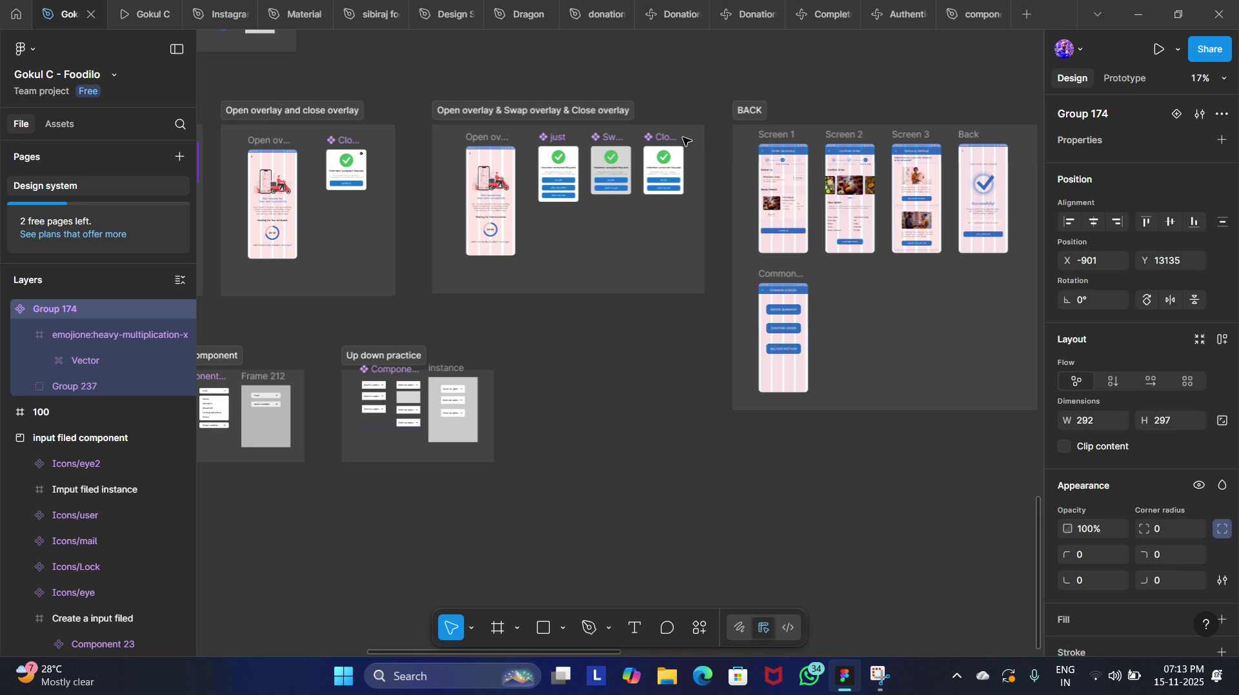
{"action": "scroll", "coordinate": [686, 141], "scroll_direction": "left", "scroll_amount": 10}
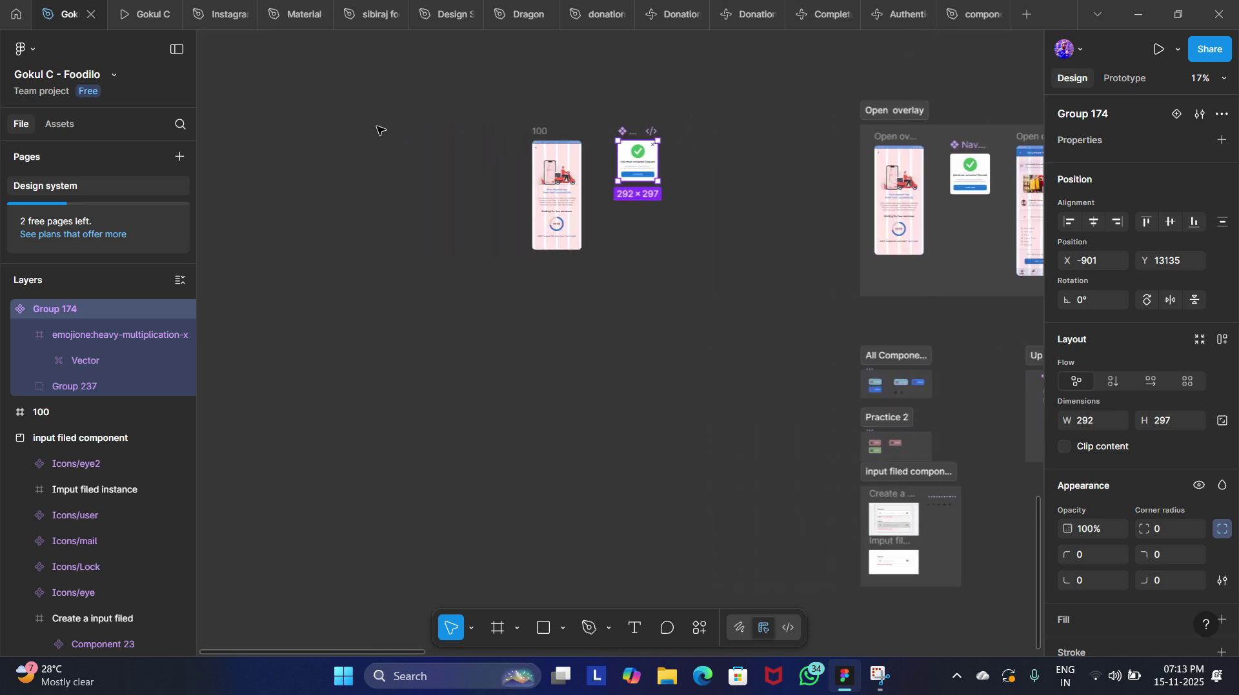
{"action": "scroll", "coordinate": [378, 131], "scroll_direction": "up", "scroll_amount": 5}
{"action": "scroll", "coordinate": [379, 127], "scroll_direction": "right", "scroll_amount": 8}
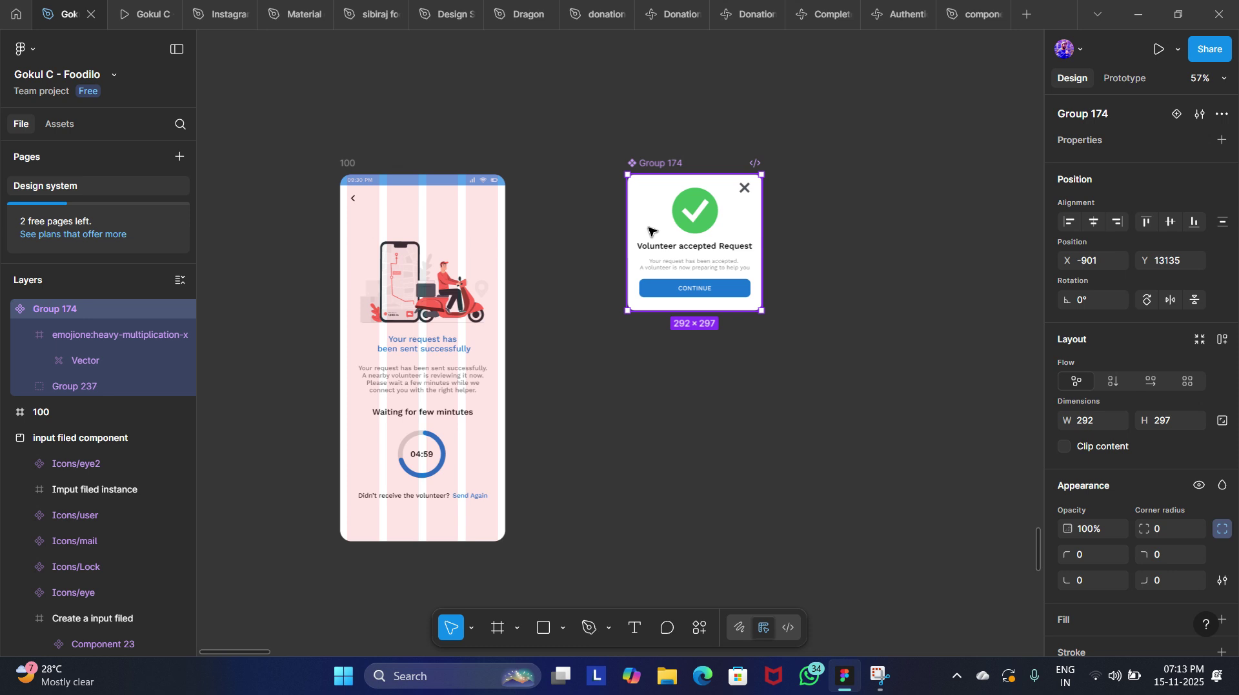
{"action": "key", "text": "Delete"}
Paste the copied accepted-request popup beside frame 100 and align its upper edge with the frame.
{"action": "scroll", "coordinate": [649, 230], "scroll_direction": "right", "scroll_amount": 2}
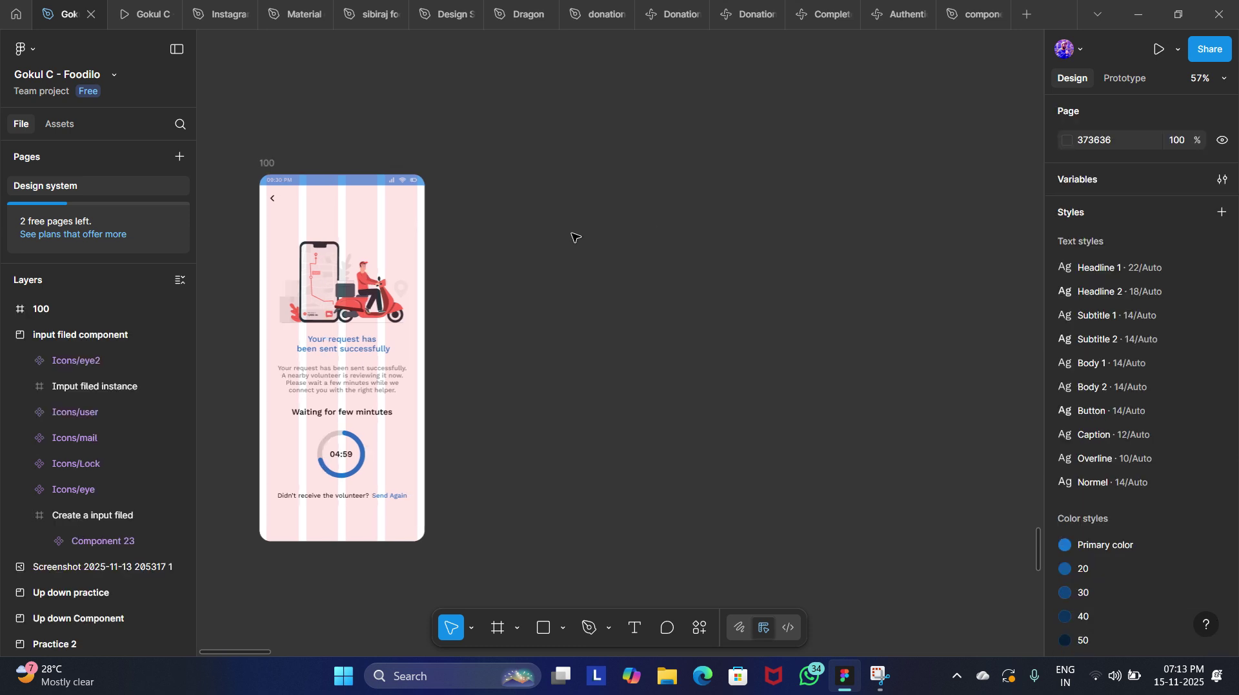
{"action": "key", "text": "ctrl+v"}
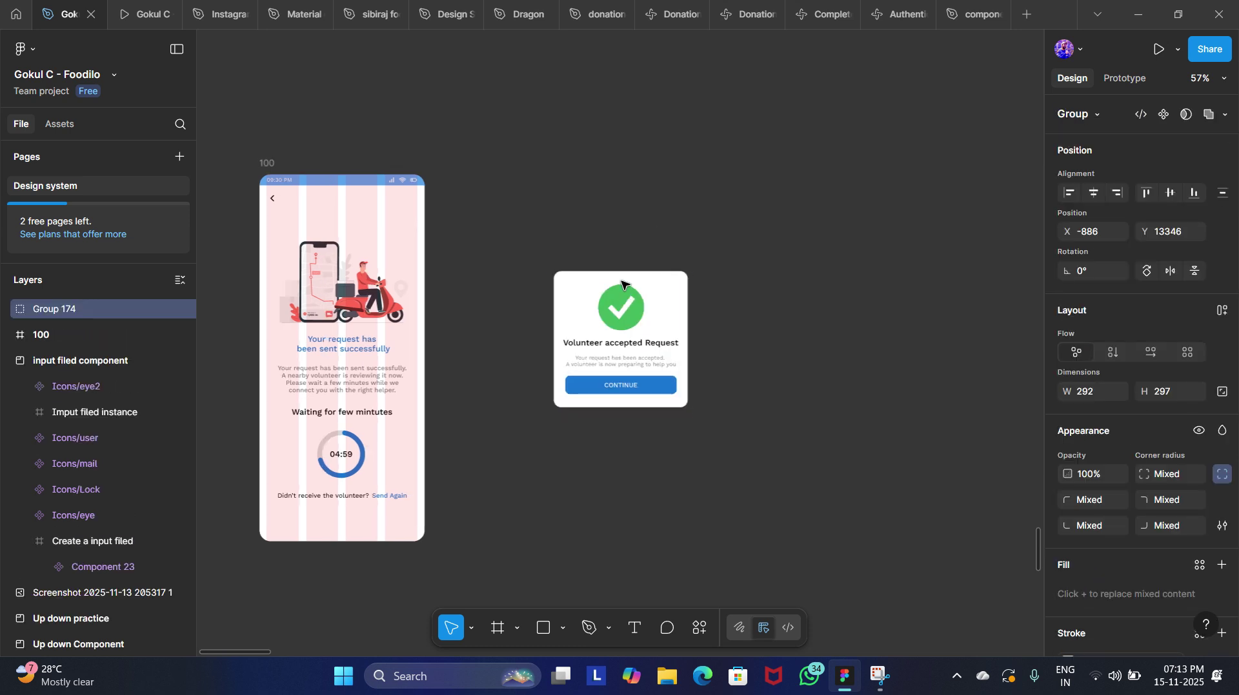
{"action": "left_click_drag", "start_coordinate": [623, 298], "coordinate": [623, 201]}
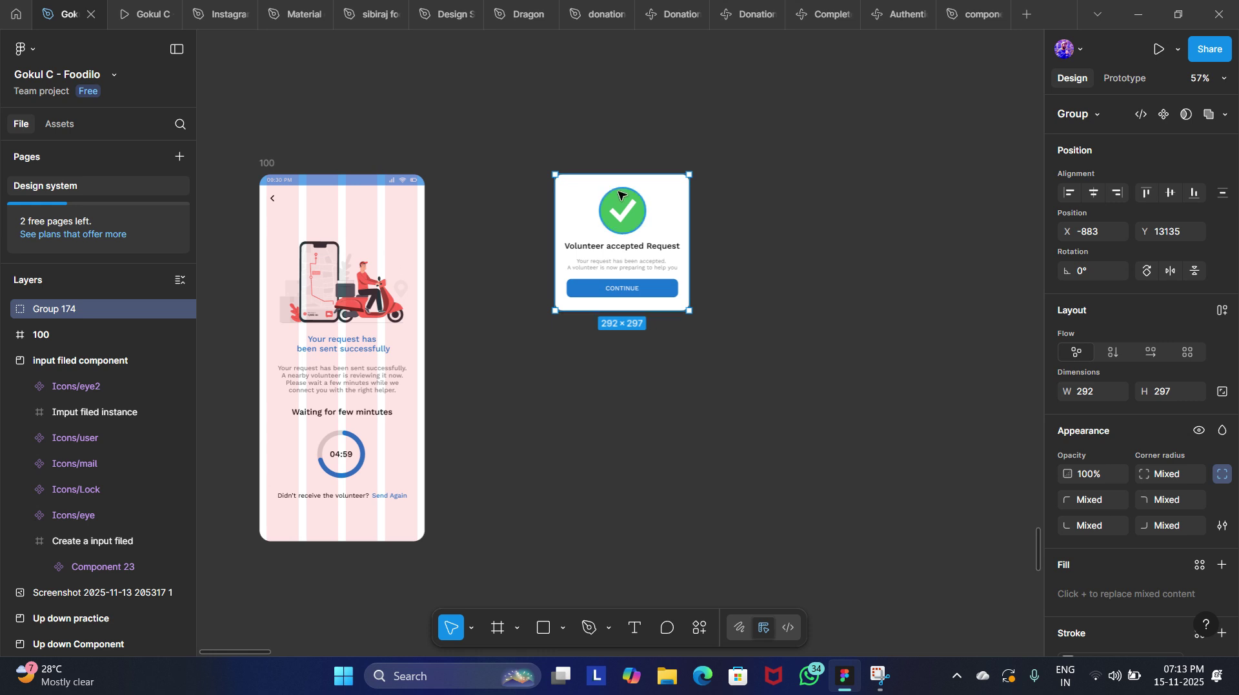
Remove the pasted popup's outer grouping and try stretching the whole popup to a height of about 516.
{"action": "key", "text": "ctrl+g"}
{"action": "left_click_drag", "start_coordinate": [662, 311], "coordinate": [654, 411]}
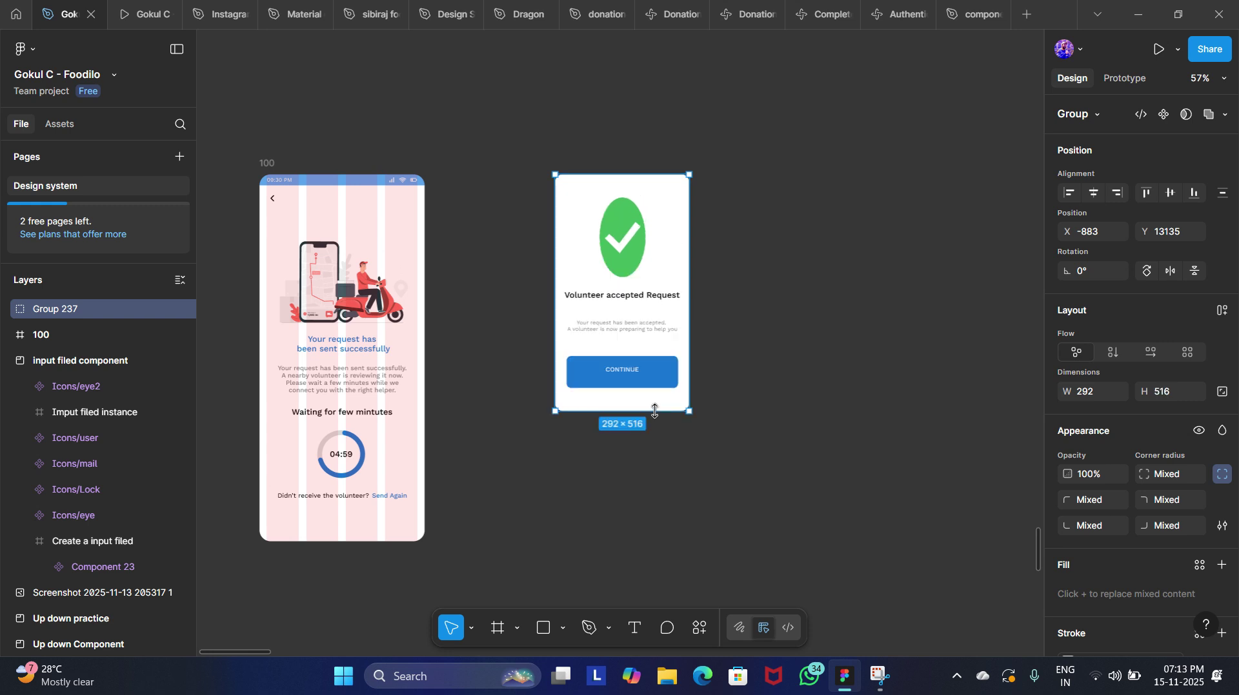
{"action": "key", "text": "ctrl+z"}
Ungroup the popup into separate elements and extend its white background rectangle downward to a height of about 433.
{"action": "left_click", "coordinate": [732, 374]}
{"action": "left_click", "coordinate": [670, 229]}
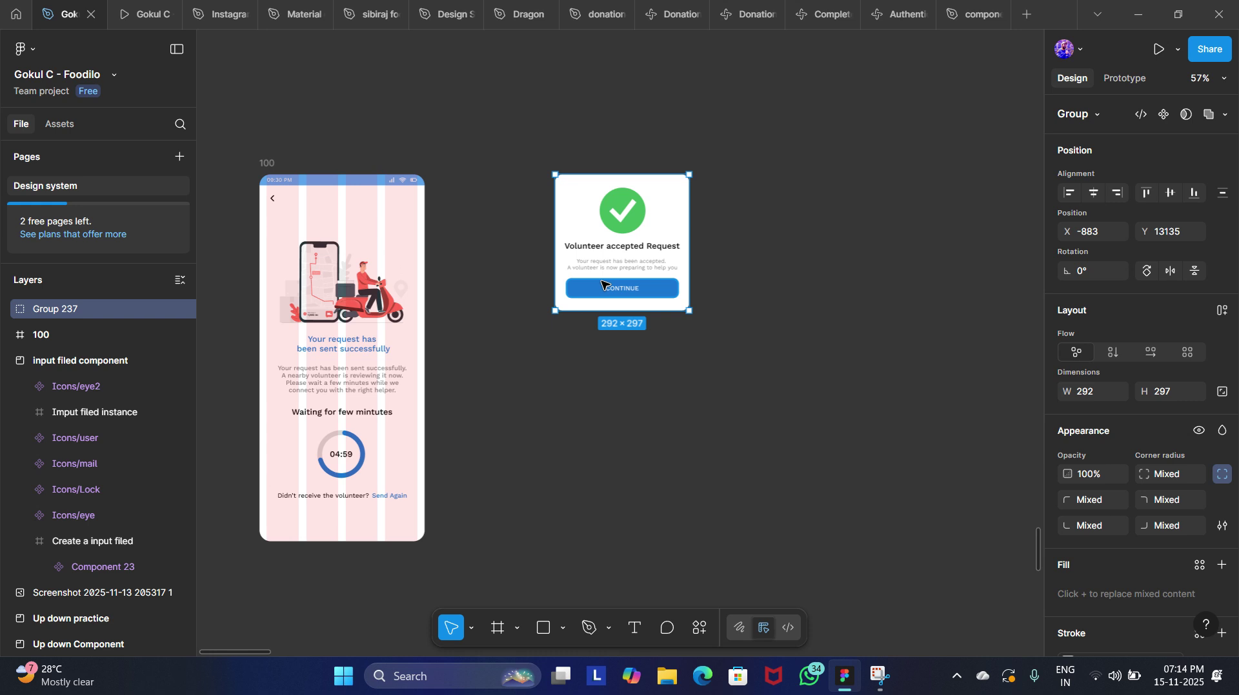
{"action": "key", "text": "Return"}
{"action": "left_click", "coordinate": [669, 350]}
{"action": "double_click", "coordinate": [666, 308]}
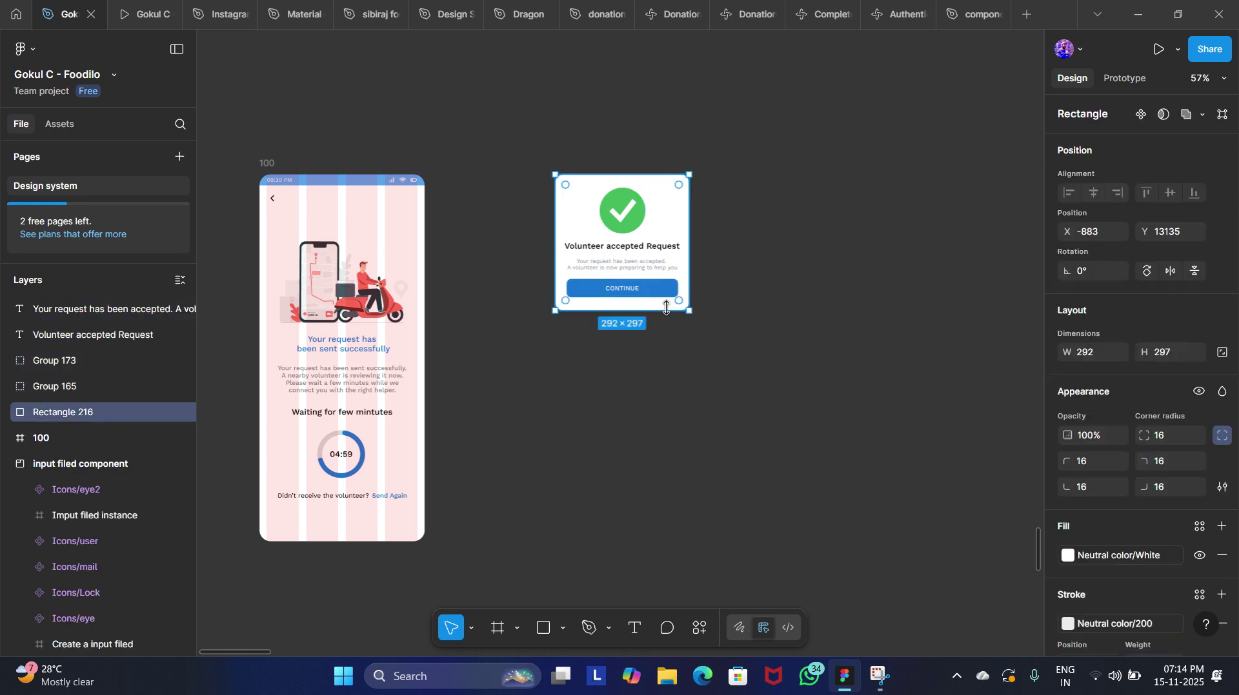
{"action": "left_click_drag", "start_coordinate": [666, 308], "coordinate": [661, 373]}
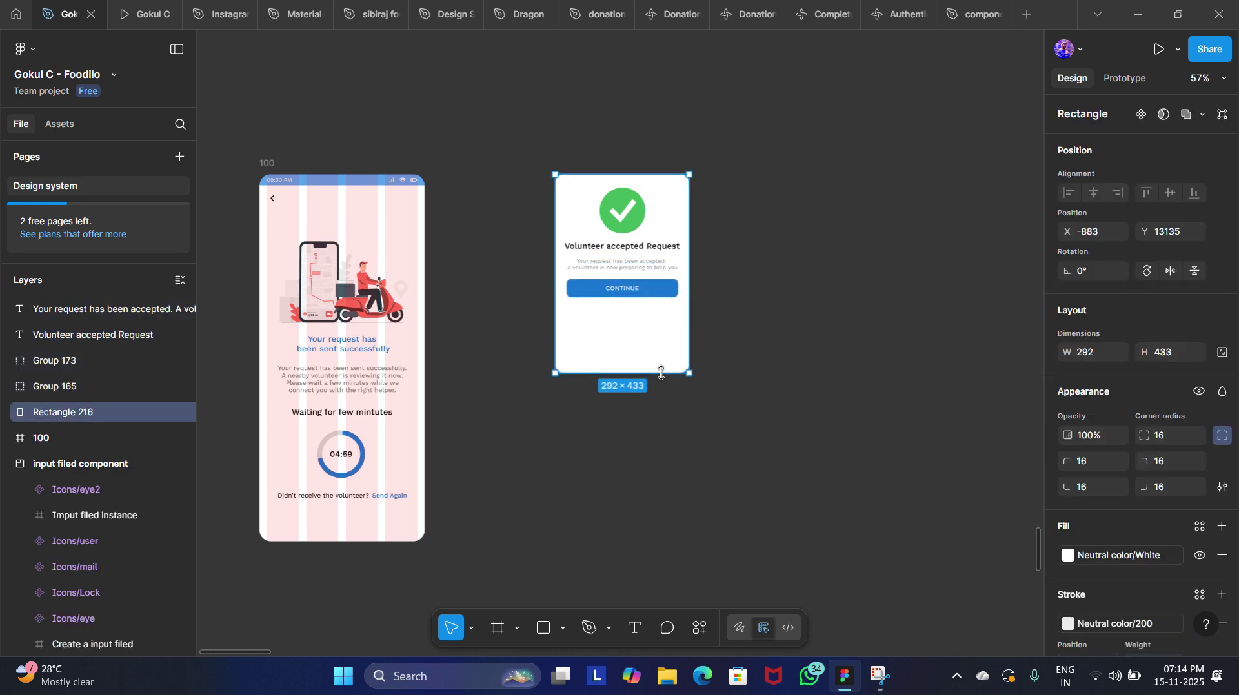
{"action": "left_click", "coordinate": [826, 282]}
Duplicate the CONTINUE button in place and try moving both overlapping buttons down.
{"action": "scroll", "coordinate": [823, 279], "scroll_direction": "up", "scroll_amount": 4}
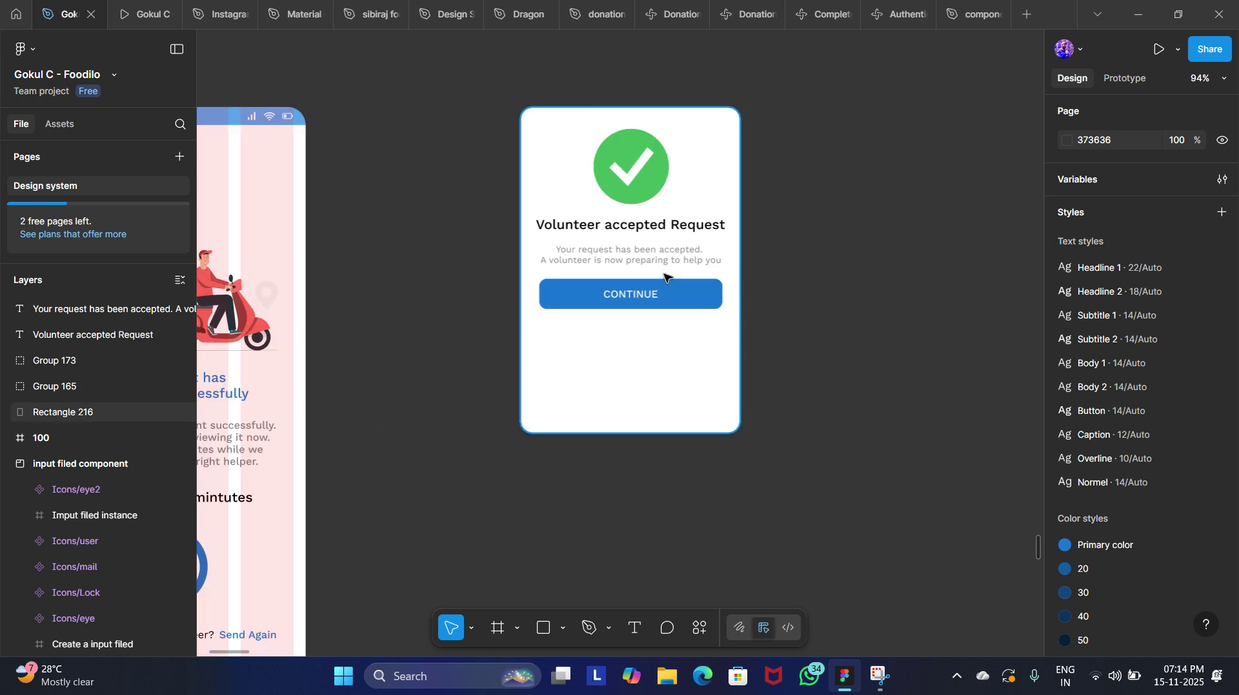
{"action": "left_click", "coordinate": [675, 294]}
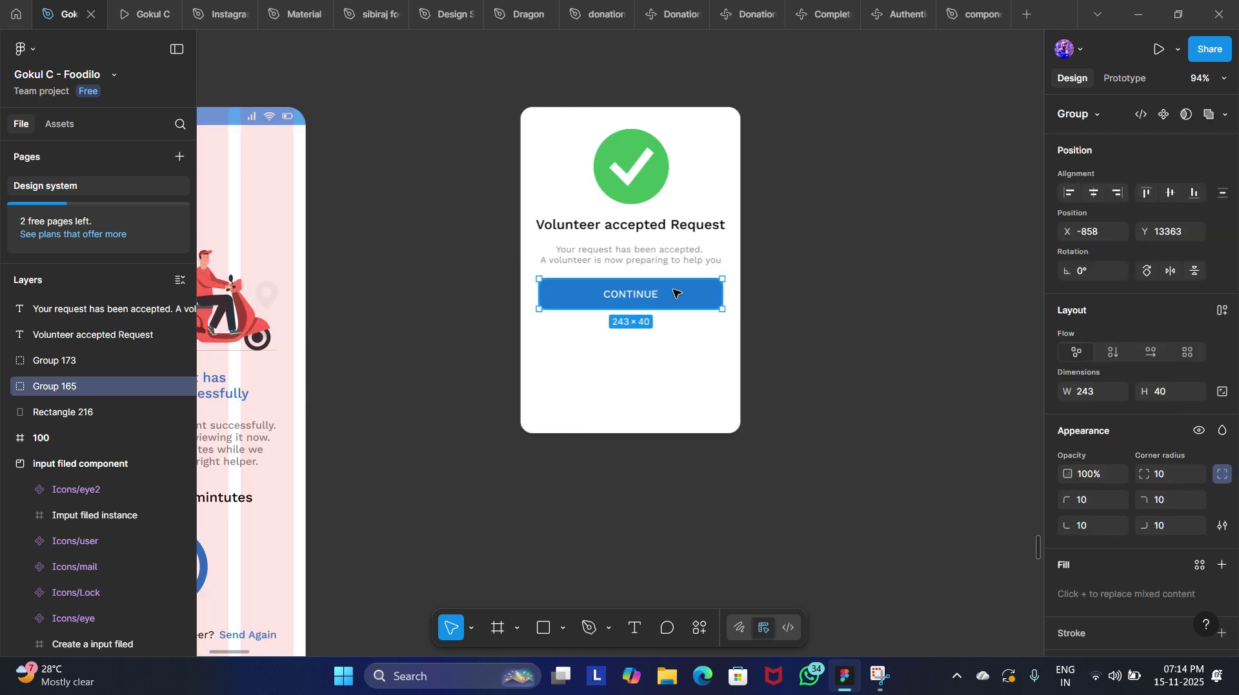
{"action": "key", "text": "ctrl+d"}
{"action": "left_click", "coordinate": [675, 294], "text": "shift"}
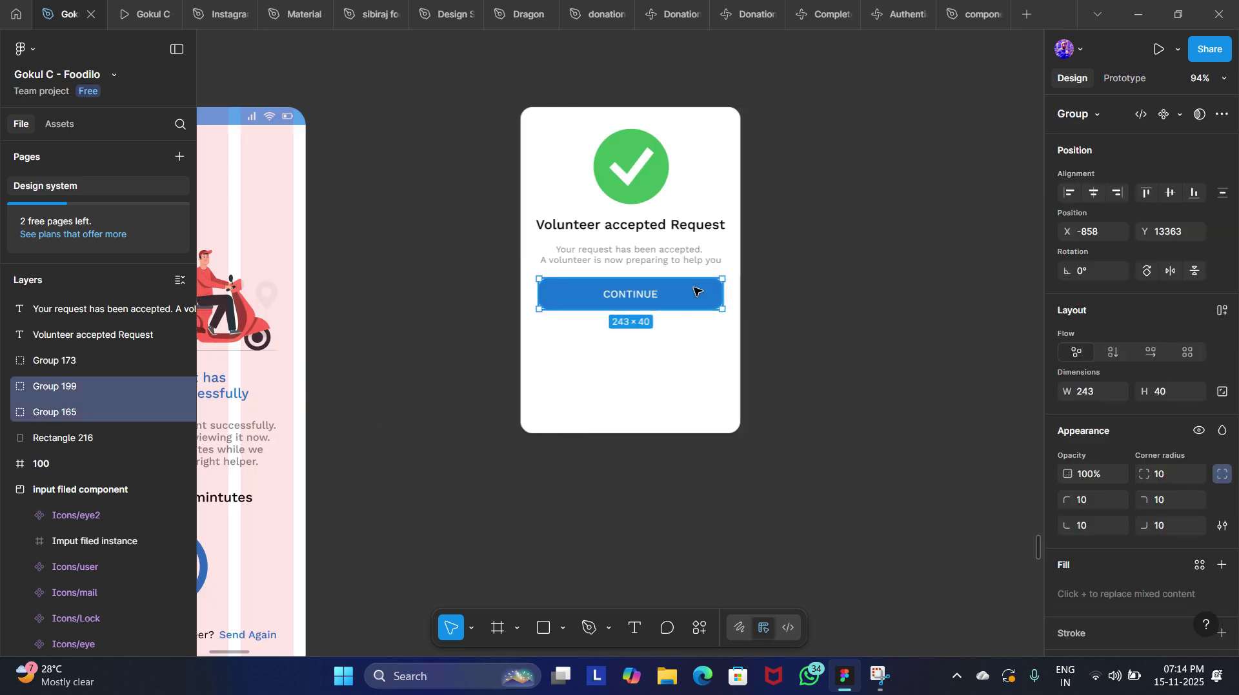
{"action": "left_click_drag", "start_coordinate": [697, 291], "coordinate": [692, 328]}
{"action": "key", "text": "ctrl+z"}
Duplicate the CONTINUE button twice more, stacking the copies at even spacing below it to fill the popup.
{"action": "left_click", "coordinate": [687, 294]}
{"action": "key", "text": "ctrl+d"}
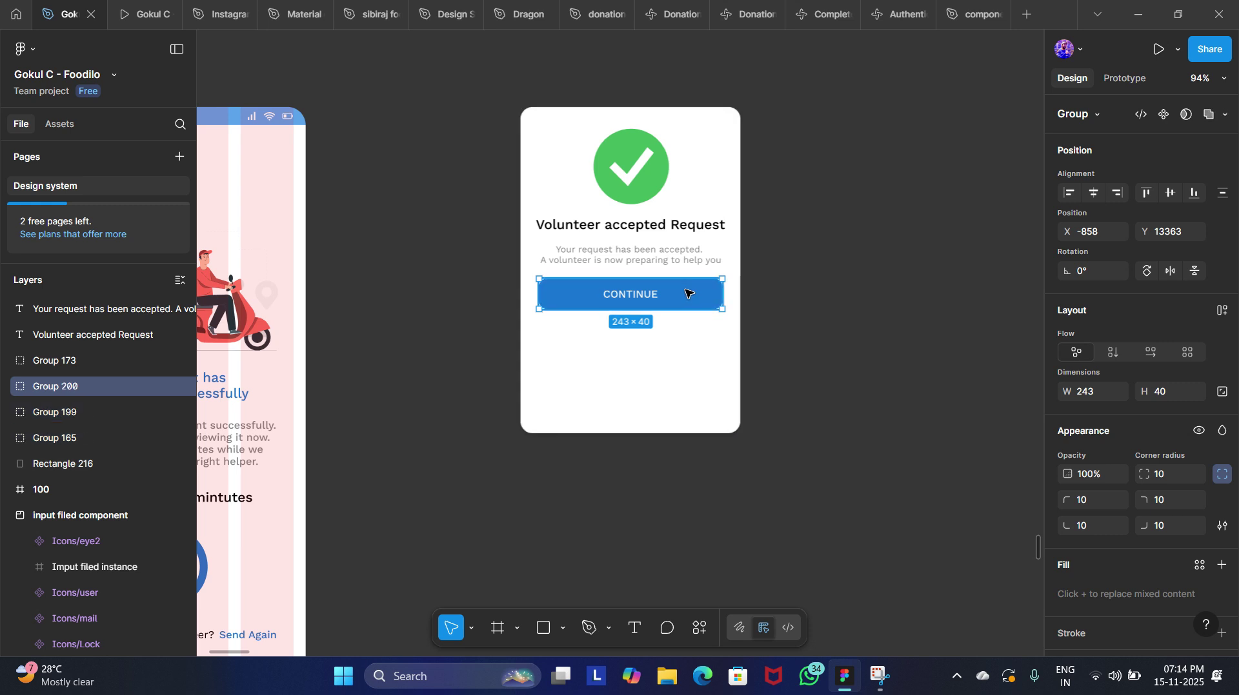
{"action": "left_click_drag", "start_coordinate": [687, 294], "coordinate": [689, 333]}
{"action": "key", "text": "ctrl+d"}
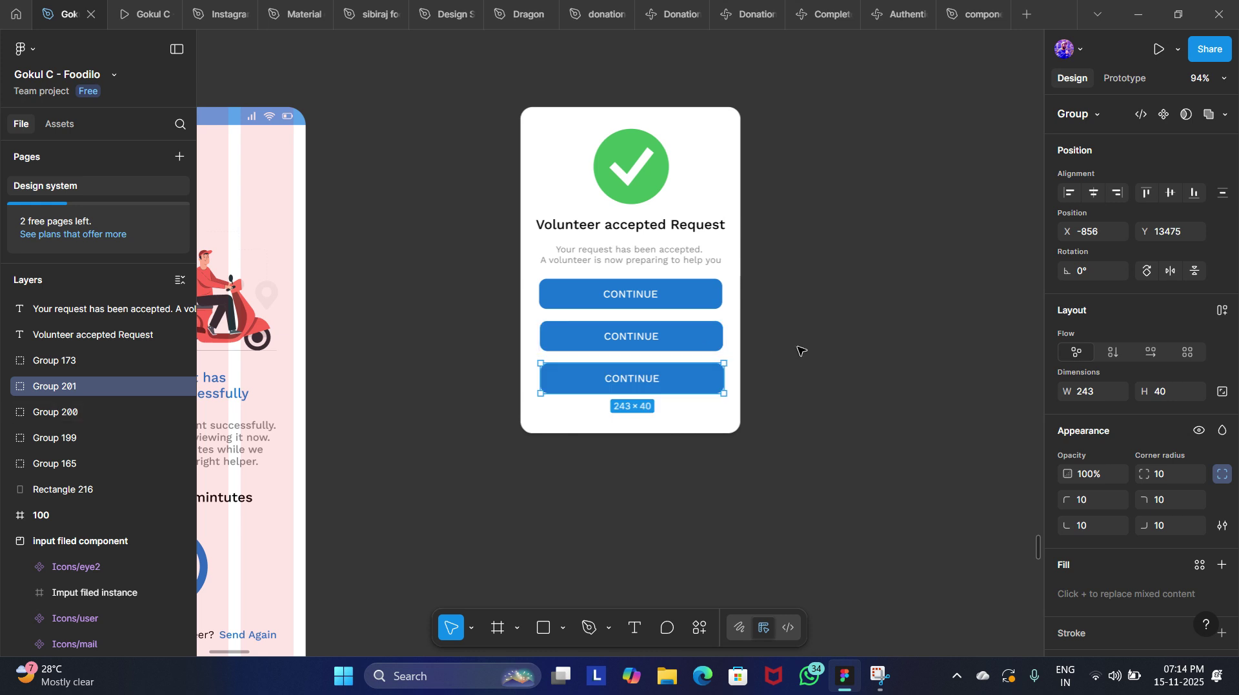
Change the label of the popup's first button to ALLOW.
{"action": "key", "text": "Escape"}
{"action": "double_click", "coordinate": [621, 292]}
{"action": "double_click", "coordinate": [621, 291]}
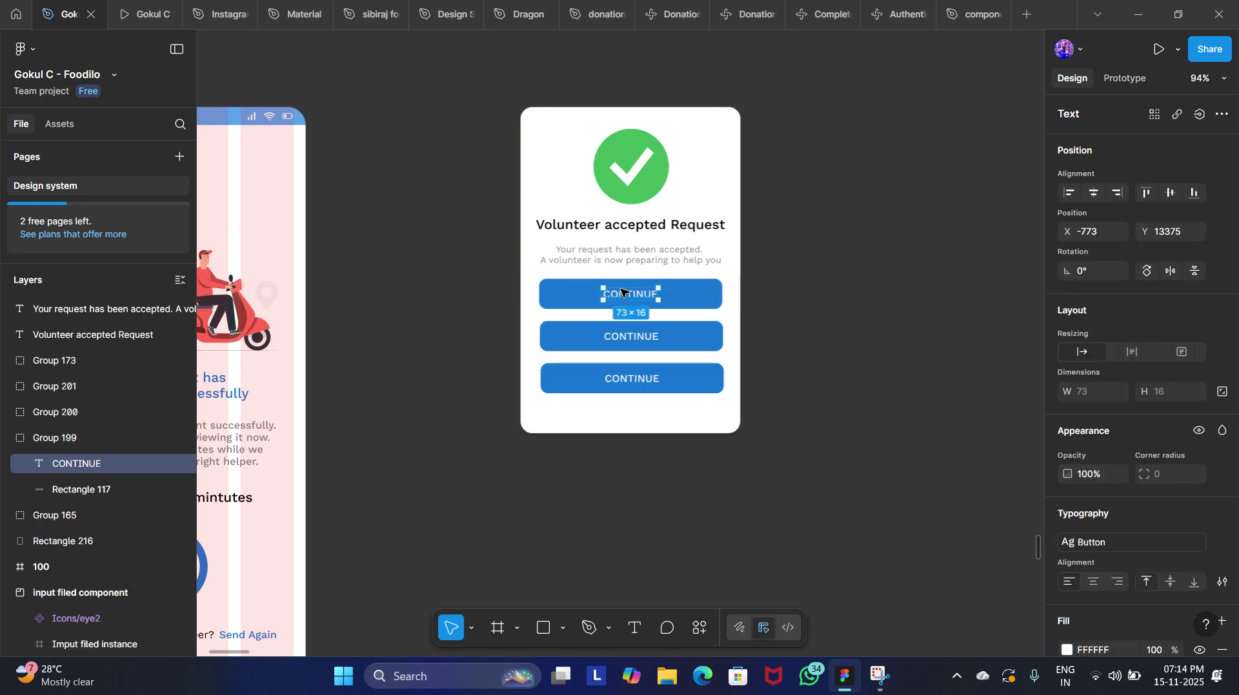
{"action": "key", "text": "BackSpace"}
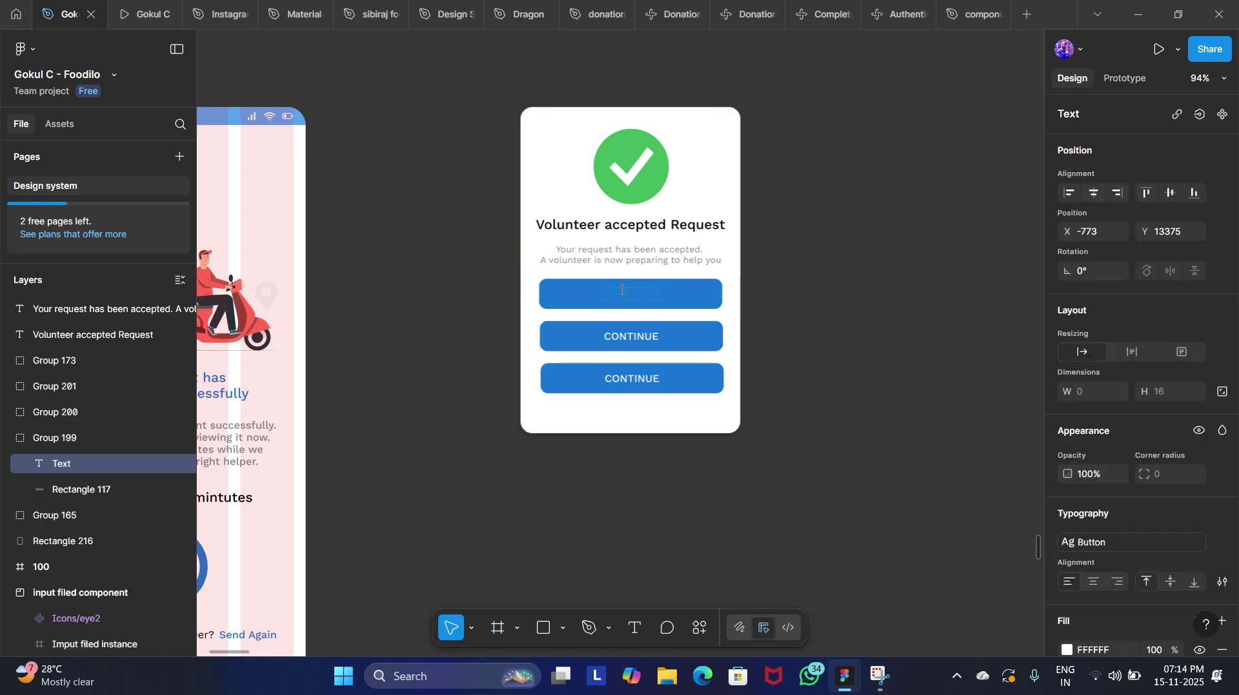
{"action": "type", "text": "ALLOW"}
Change the label of the popup's second button to ONLY THIS TIME.
{"action": "left_click", "coordinate": [637, 335]}
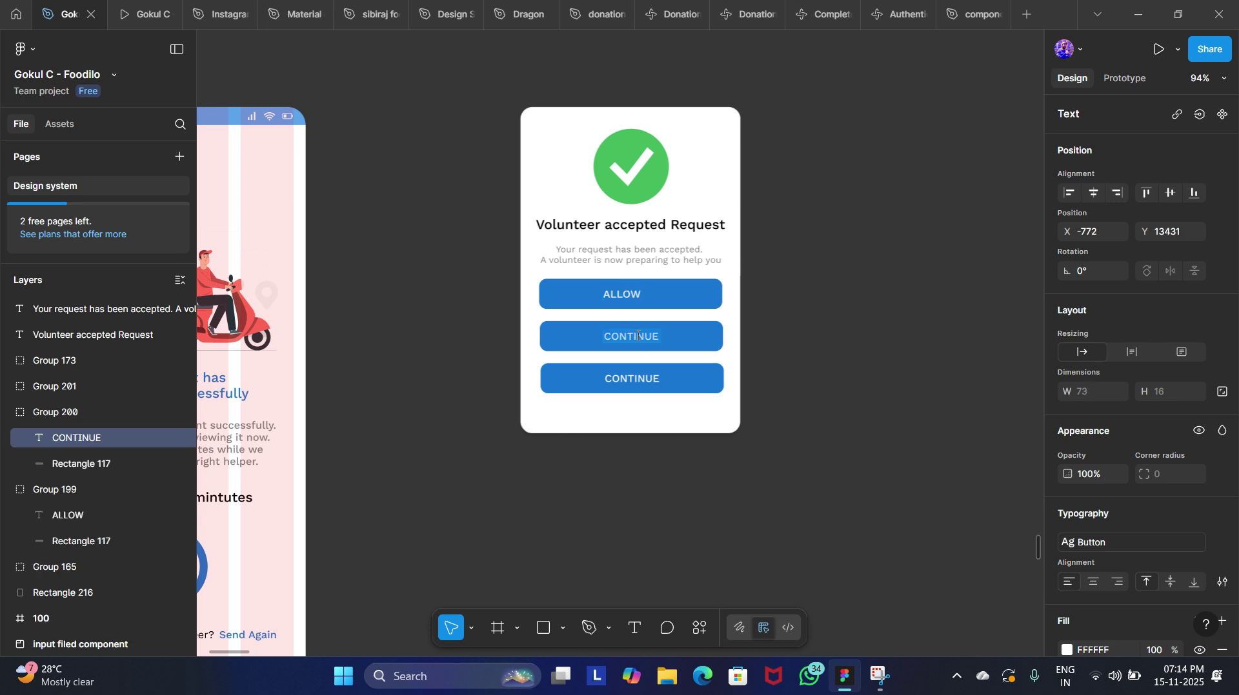
{"action": "key", "text": "BackSpace"}
{"action": "type", "text": "ONLY THIS TIMW"}
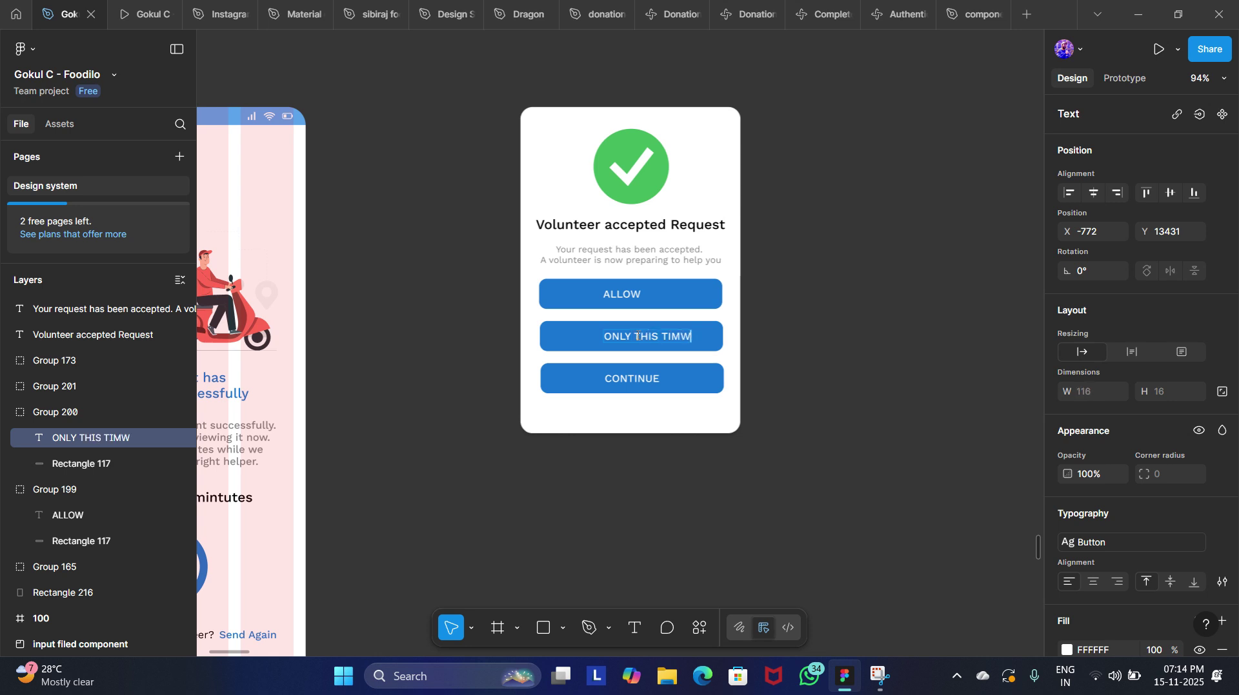
{"action": "key", "text": "BackSpace"}
{"action": "type", "text": "E"}
{"action": "key", "text": "Escape"}
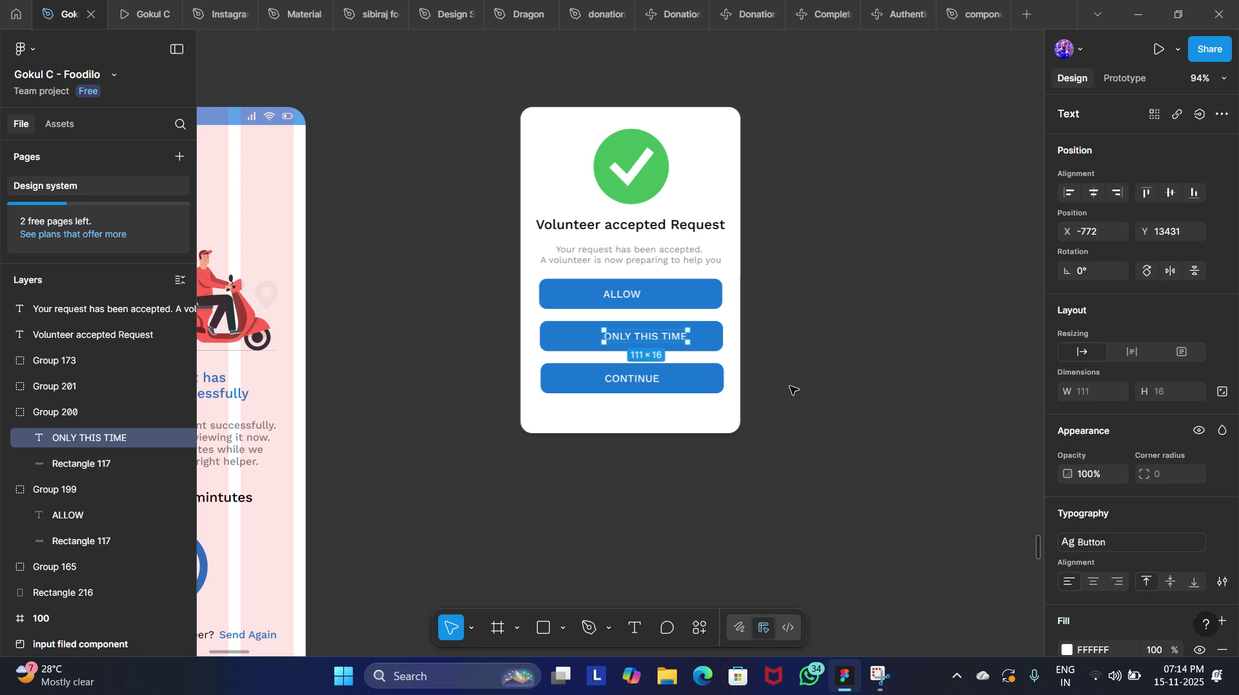
Center the ALLOW text horizontally on its button rectangle.
{"action": "left_click", "coordinate": [628, 298]}
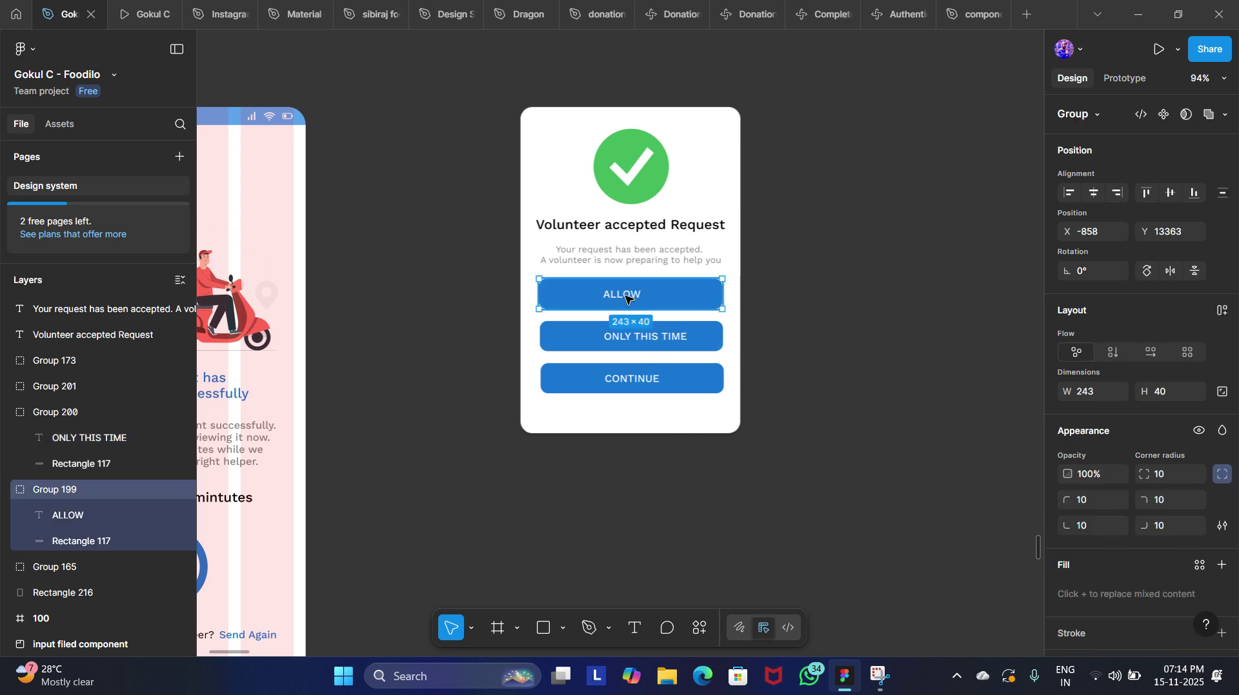
{"action": "double_click", "coordinate": [626, 298]}
{"action": "left_click", "coordinate": [674, 296]}
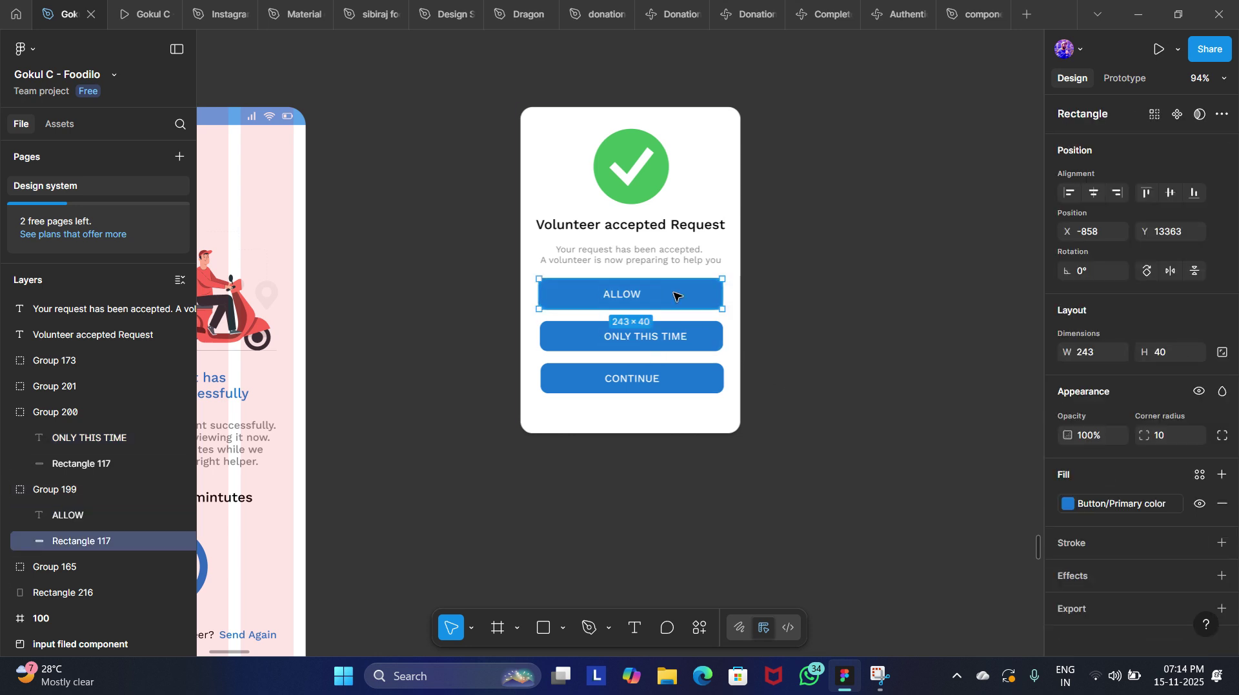
{"action": "left_click", "coordinate": [810, 300]}
{"action": "left_click", "coordinate": [696, 301]}
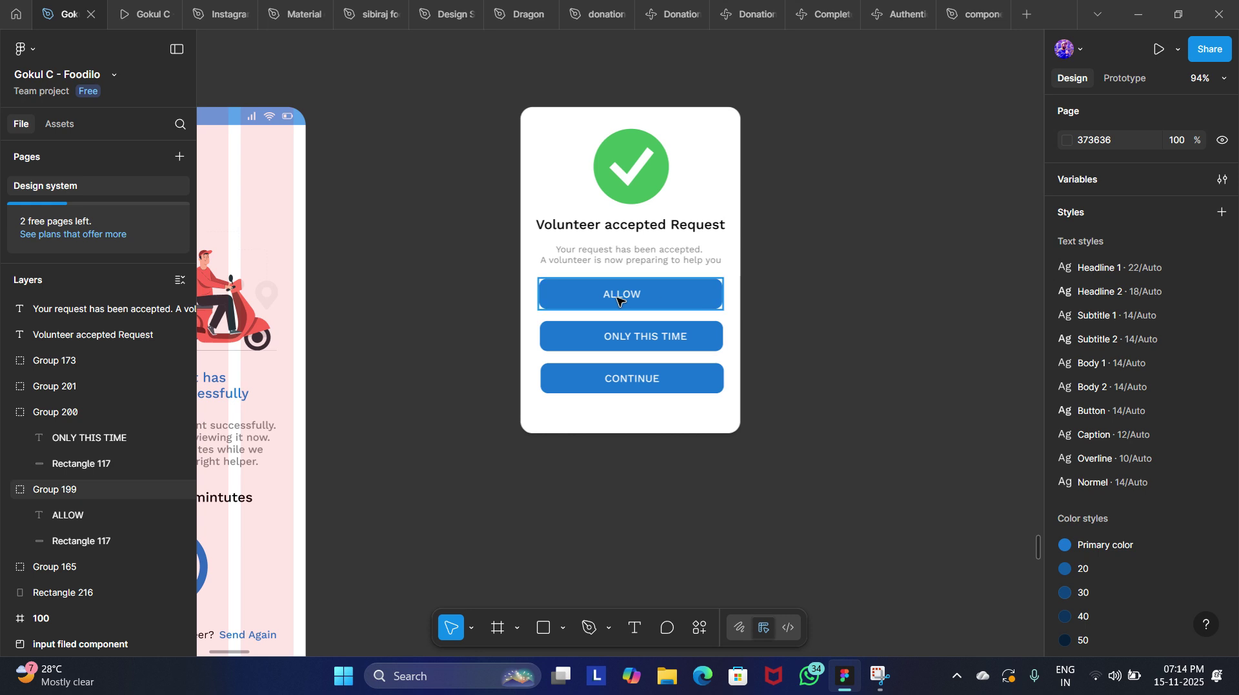
{"action": "double_click", "coordinate": [618, 301]}
{"action": "left_click", "coordinate": [618, 302], "text": "shift"}
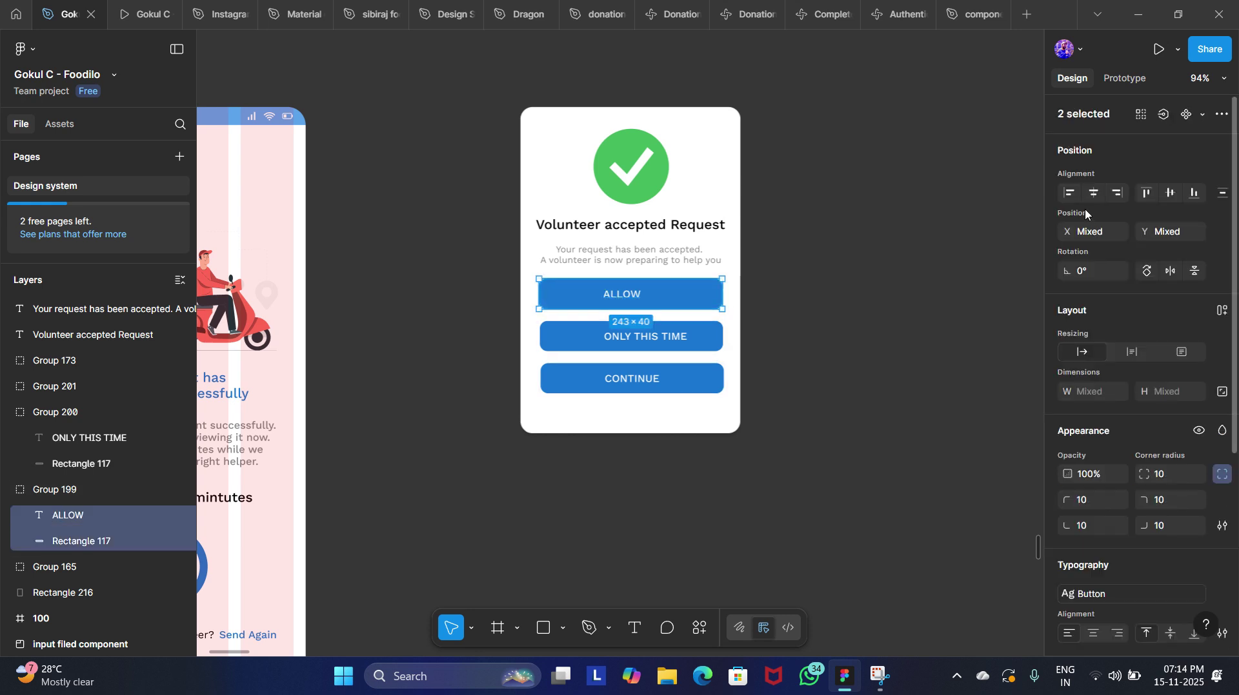
{"action": "left_click", "coordinate": [1094, 194]}
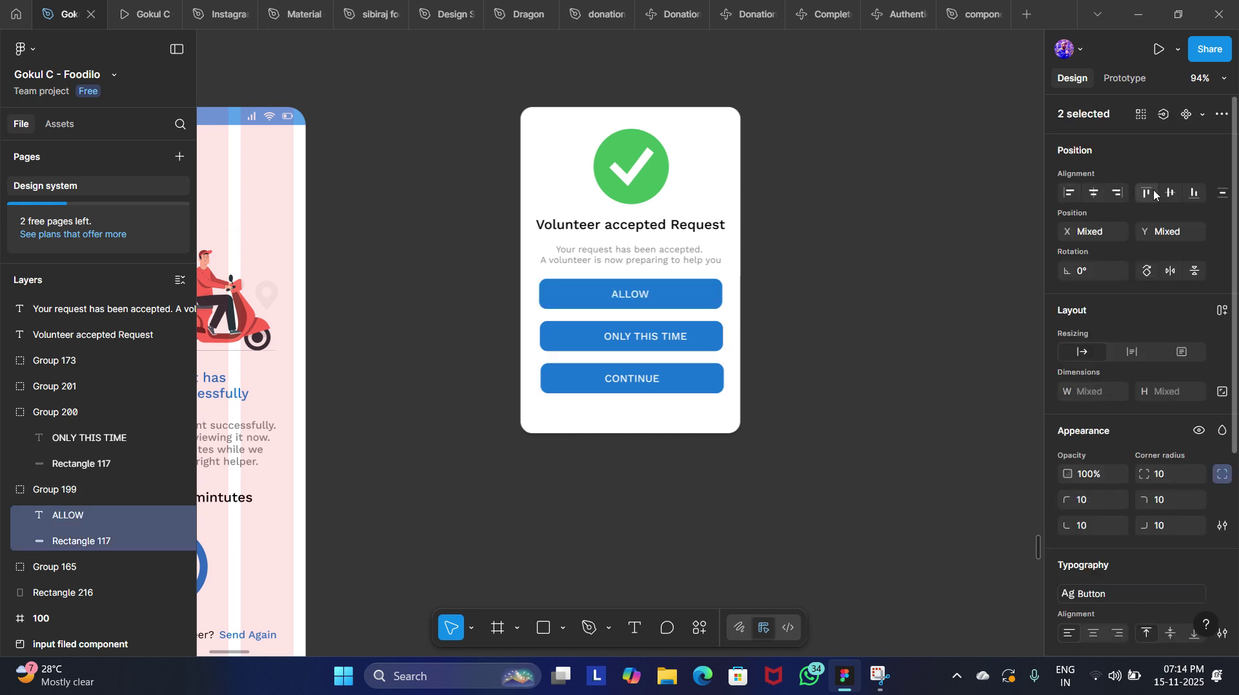
{"action": "left_click", "coordinate": [945, 343]}
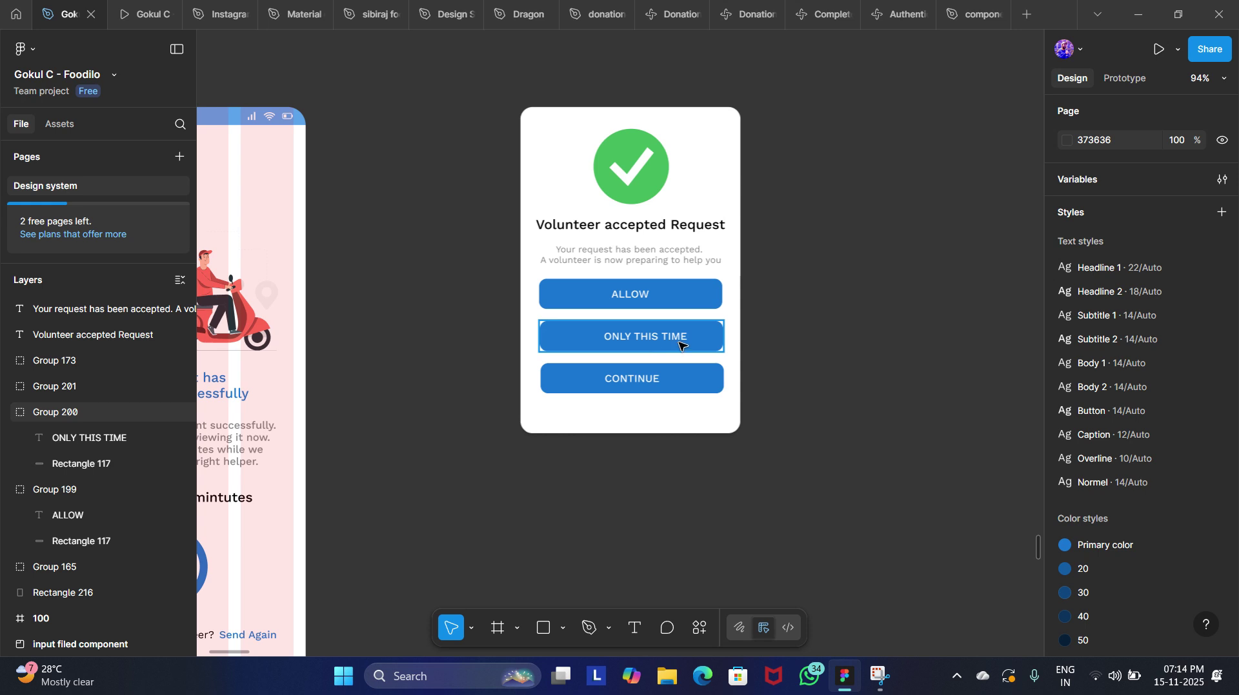
Center the ONLY THIS TIME text horizontally on its button rectangle.
{"action": "left_click", "coordinate": [664, 338]}
{"action": "double_click", "coordinate": [655, 336]}
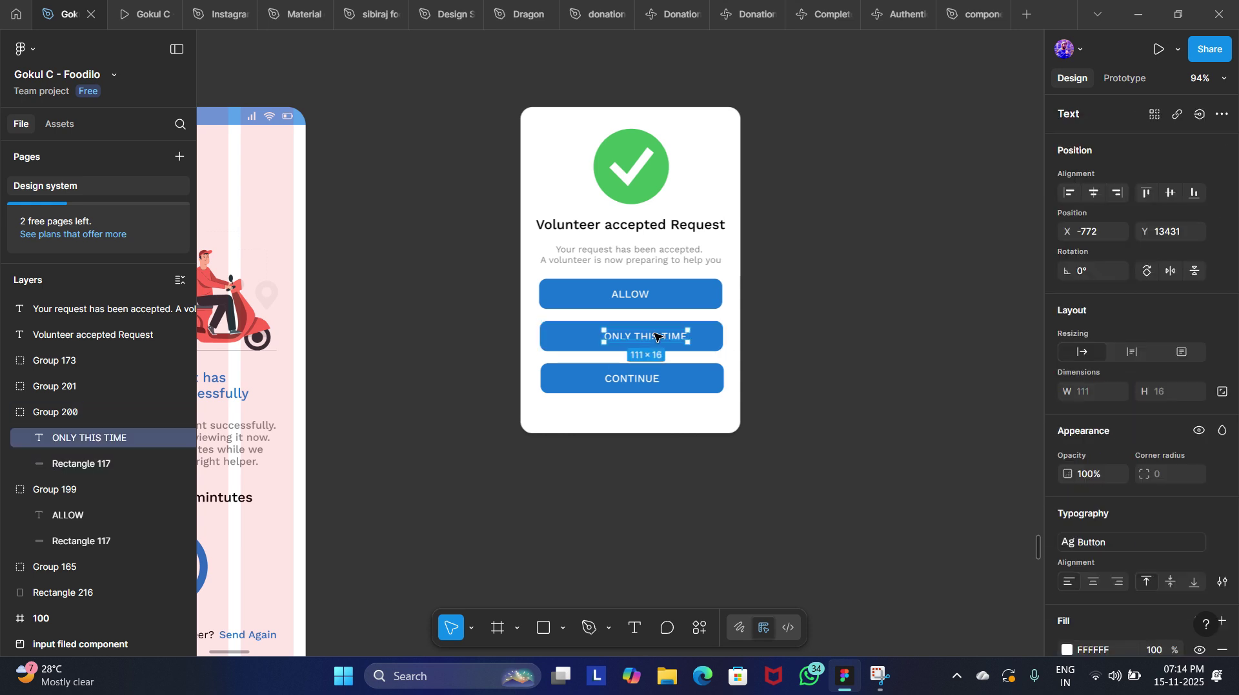
{"action": "left_click", "coordinate": [707, 339], "text": "shift"}
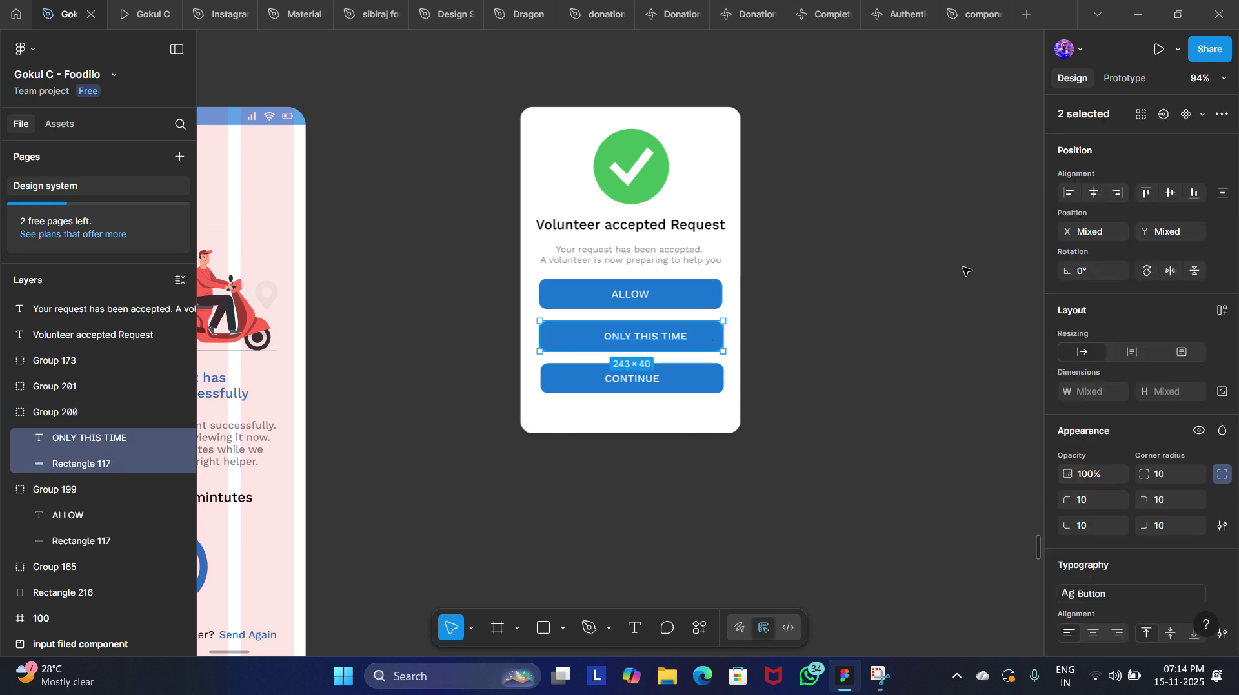
{"action": "left_click", "coordinate": [1094, 194]}
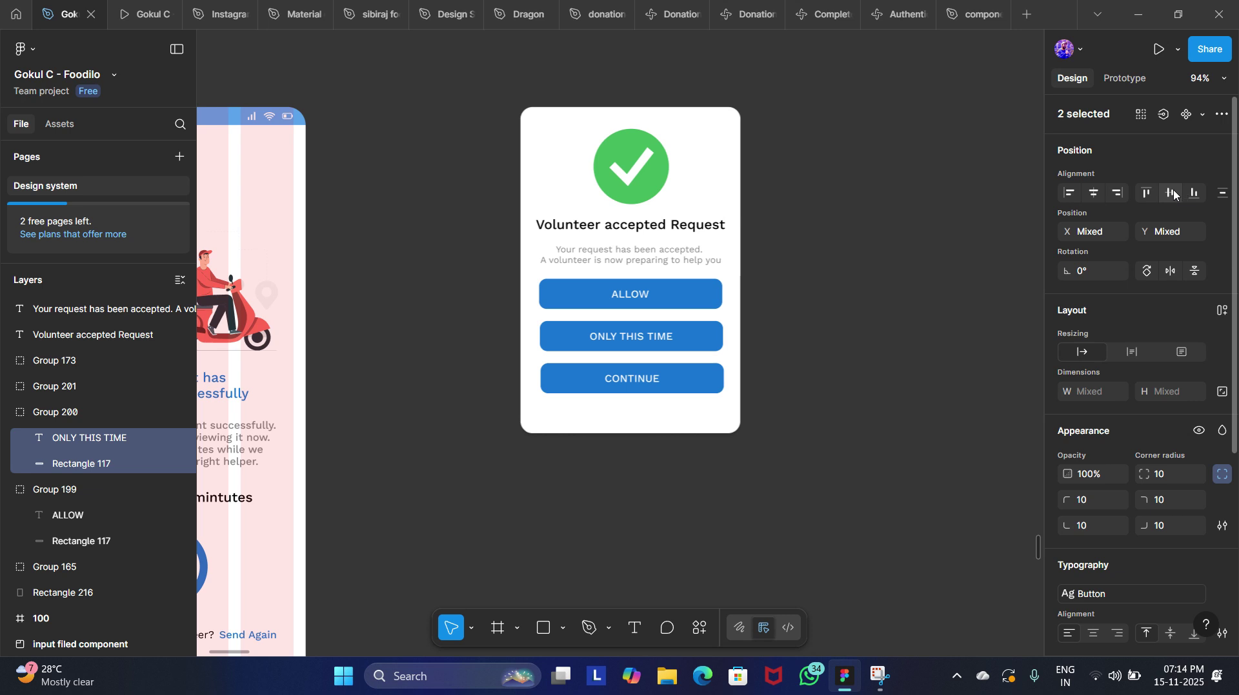
Change the label of the popup's third button to DON'T ALLOW.
{"action": "left_click", "coordinate": [830, 404]}
{"action": "double_click", "coordinate": [624, 380]}
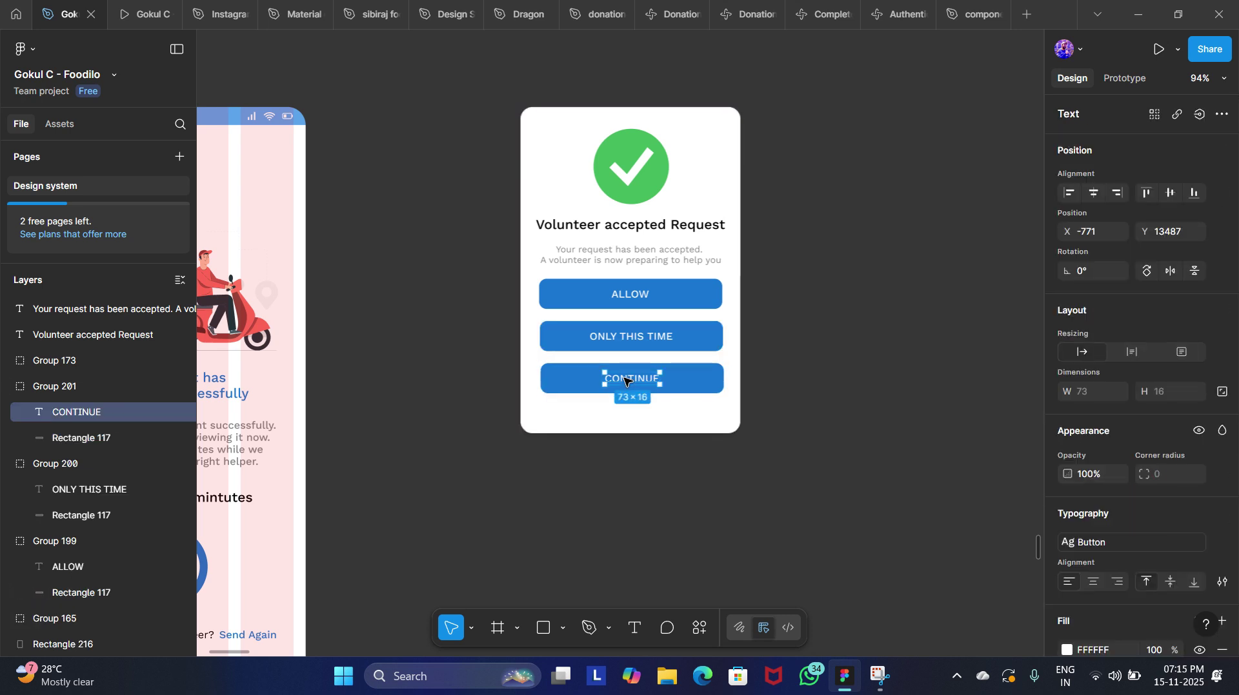
{"action": "double_click", "coordinate": [625, 379]}
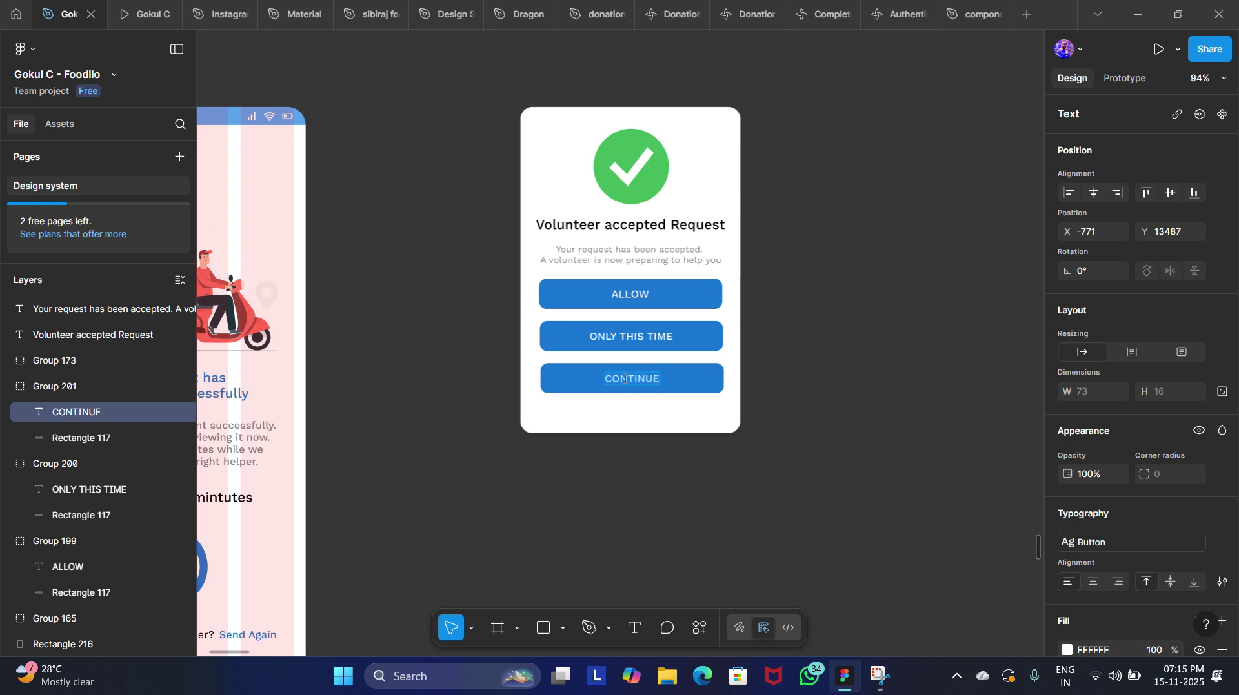
{"action": "key", "text": "BackSpace"}
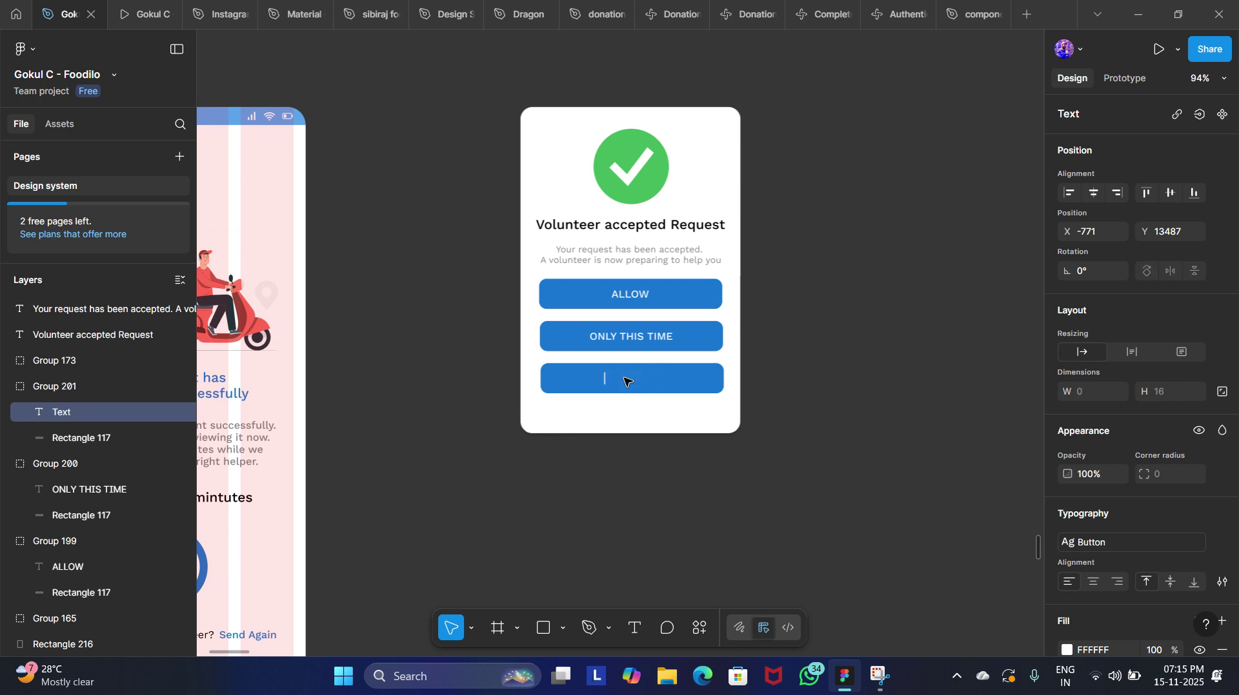
{"action": "type", "text": "DON'T ALLOW"}
{"action": "key", "text": "Escape"}
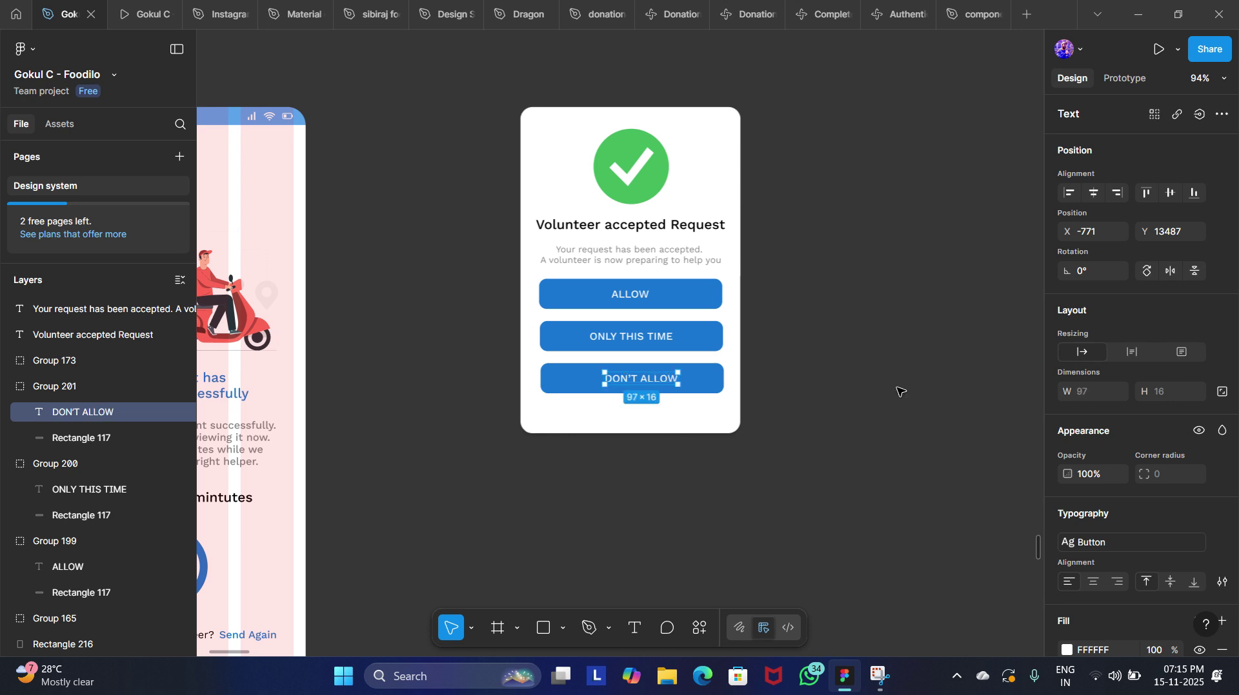
Center the DON'T ALLOW text horizontally on its button rectangle.
{"action": "key", "text": "Tab"}
{"action": "left_click", "coordinate": [650, 380], "text": "shift"}
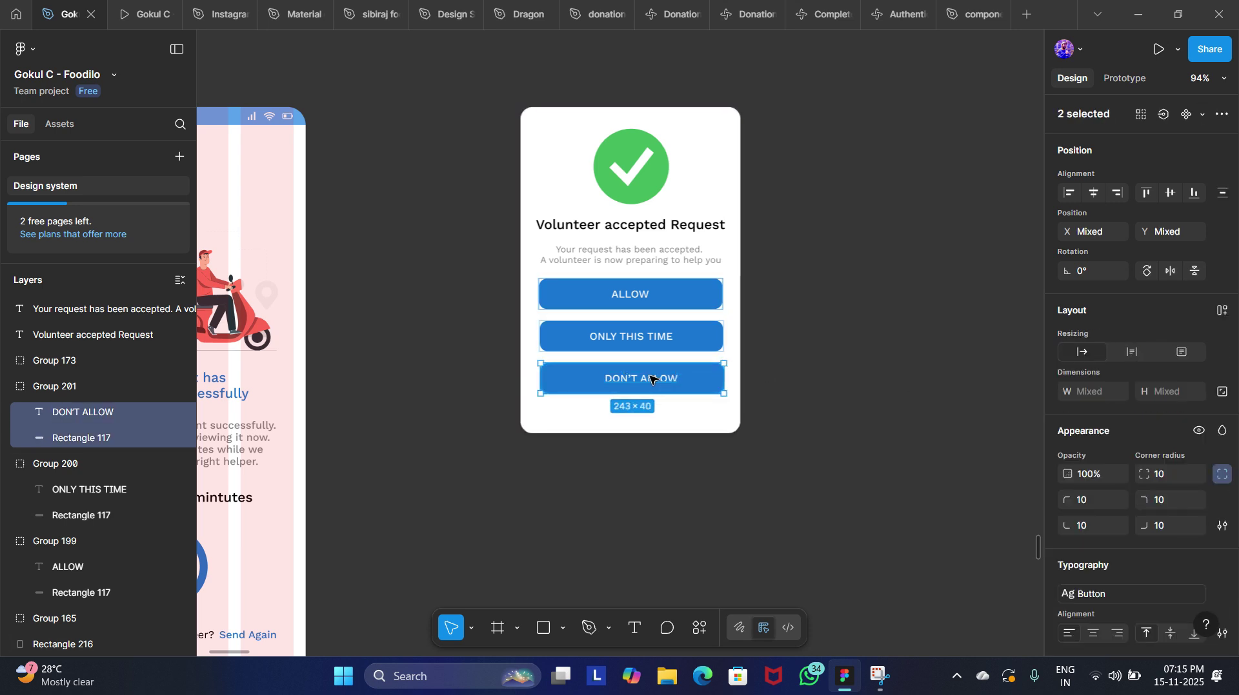
{"action": "left_click", "coordinate": [1097, 194]}
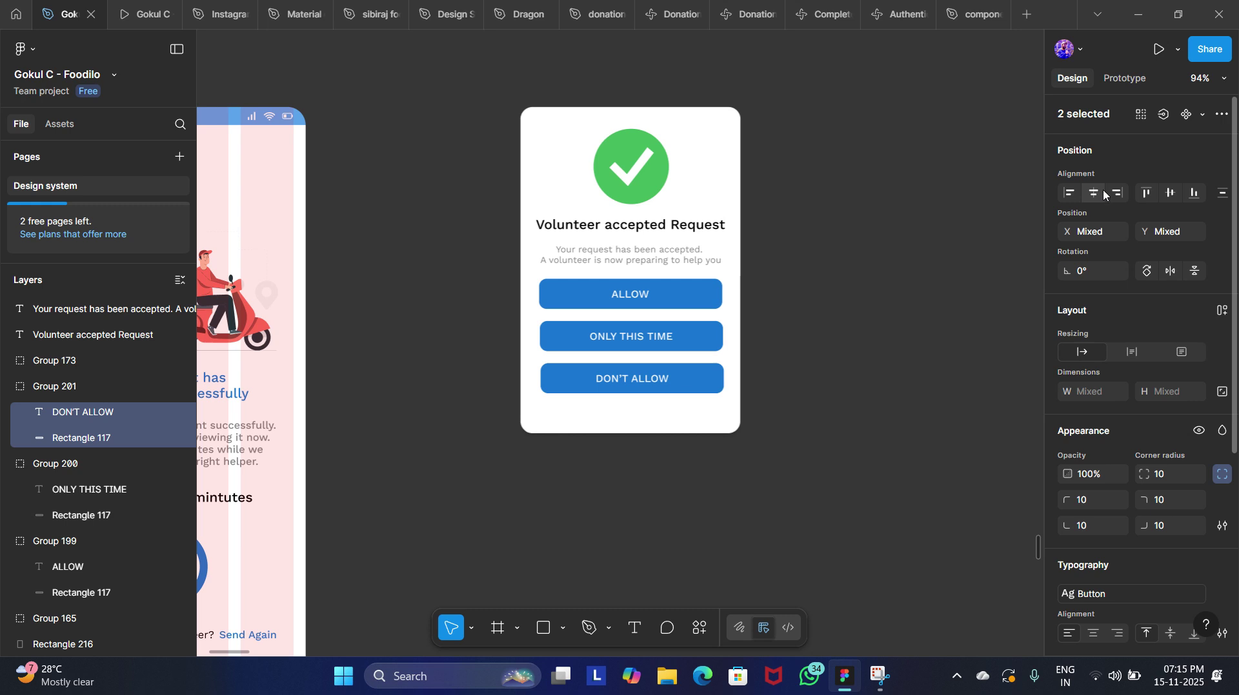
{"action": "left_click", "coordinate": [996, 265]}
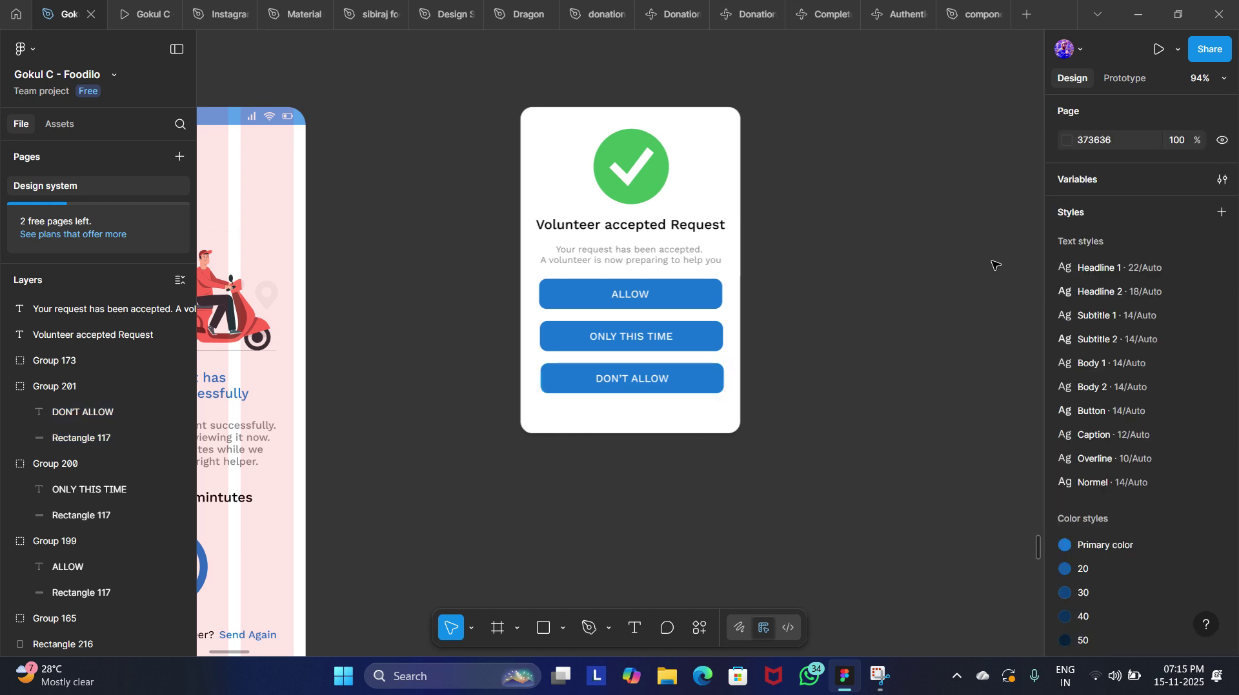
Duplicate the whole three-button popup and place the copy level with it, about 440 px to the right of the original.
{"action": "scroll", "coordinate": [732, 312], "scroll_direction": "down", "scroll_amount": 3}
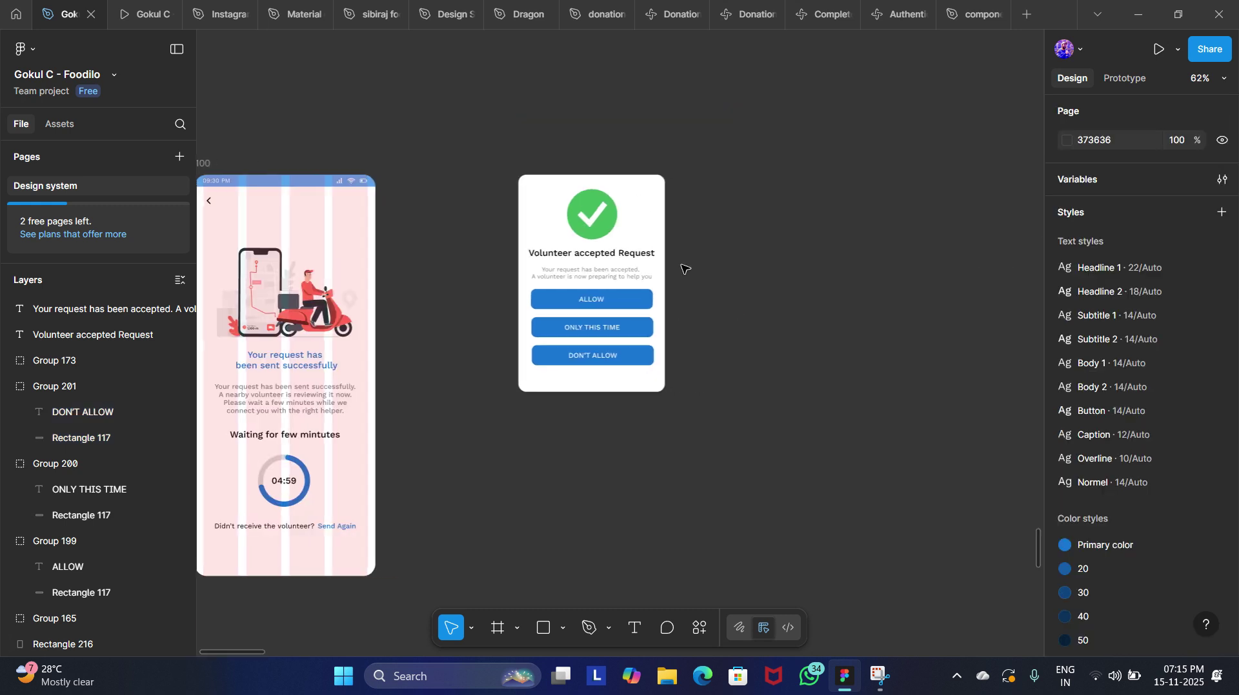
{"action": "scroll", "coordinate": [645, 277], "scroll_direction": "right", "scroll_amount": 3}
{"action": "left_click", "coordinate": [480, 398]}
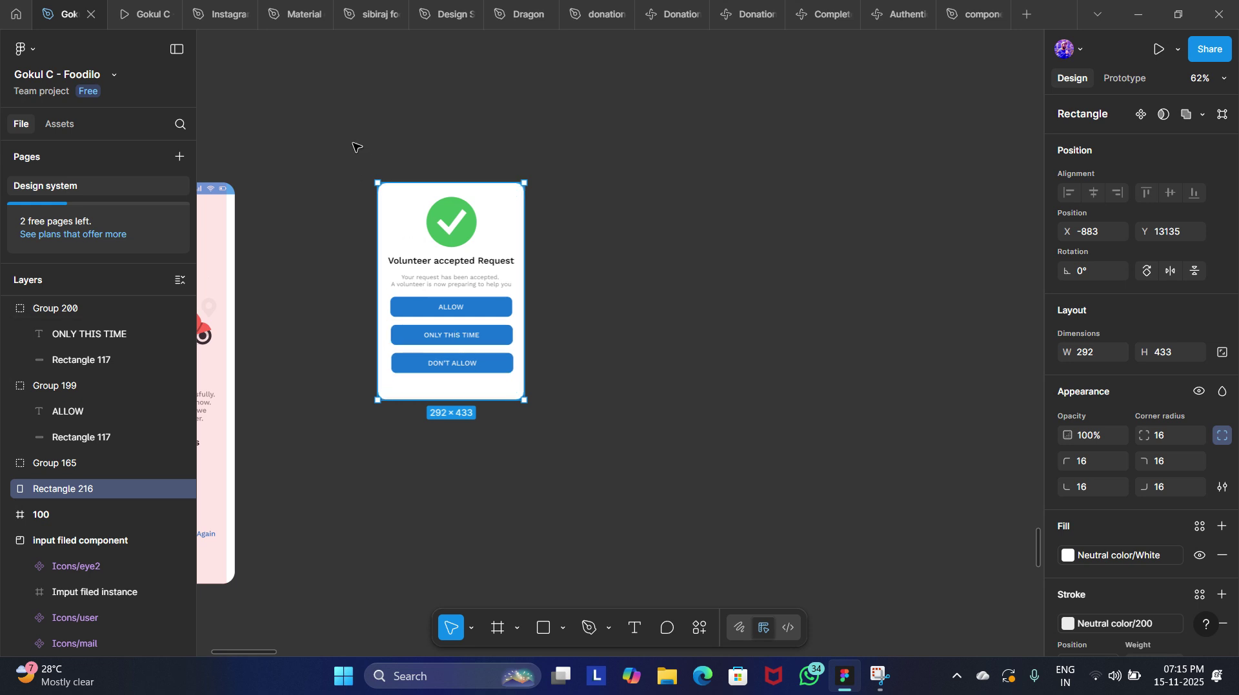
{"action": "left_click_drag", "start_coordinate": [352, 143], "coordinate": [537, 464]}
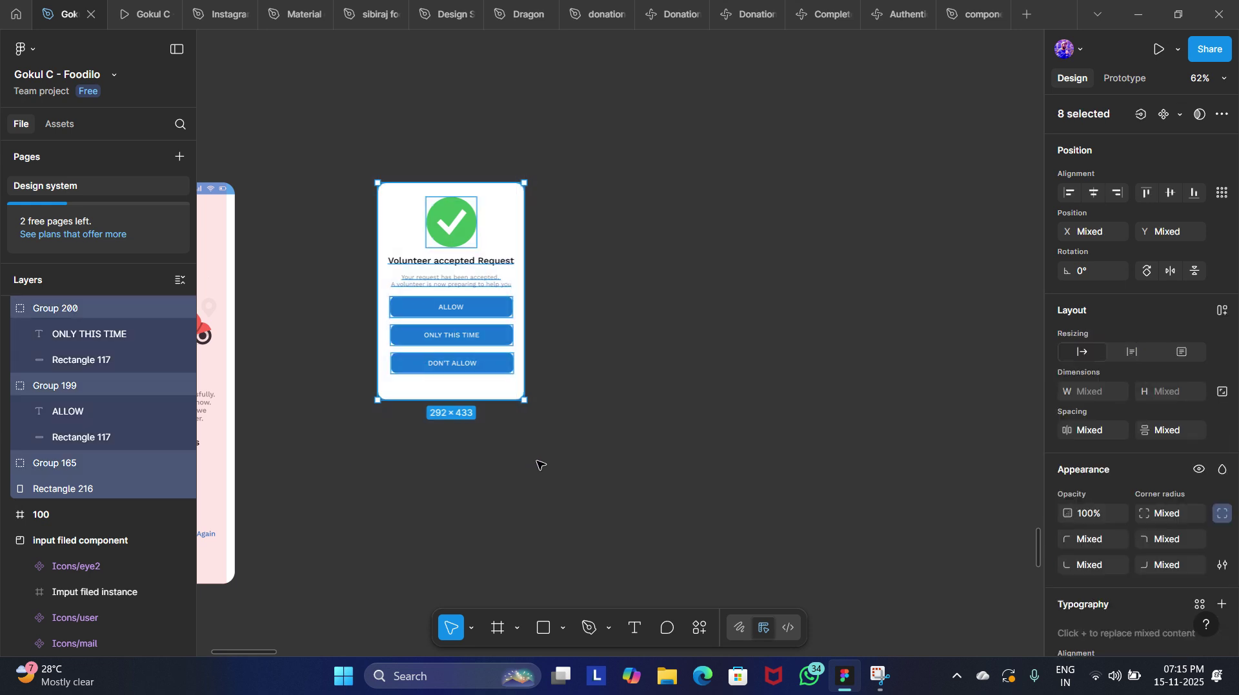
{"action": "key", "text": "ctrl+d"}
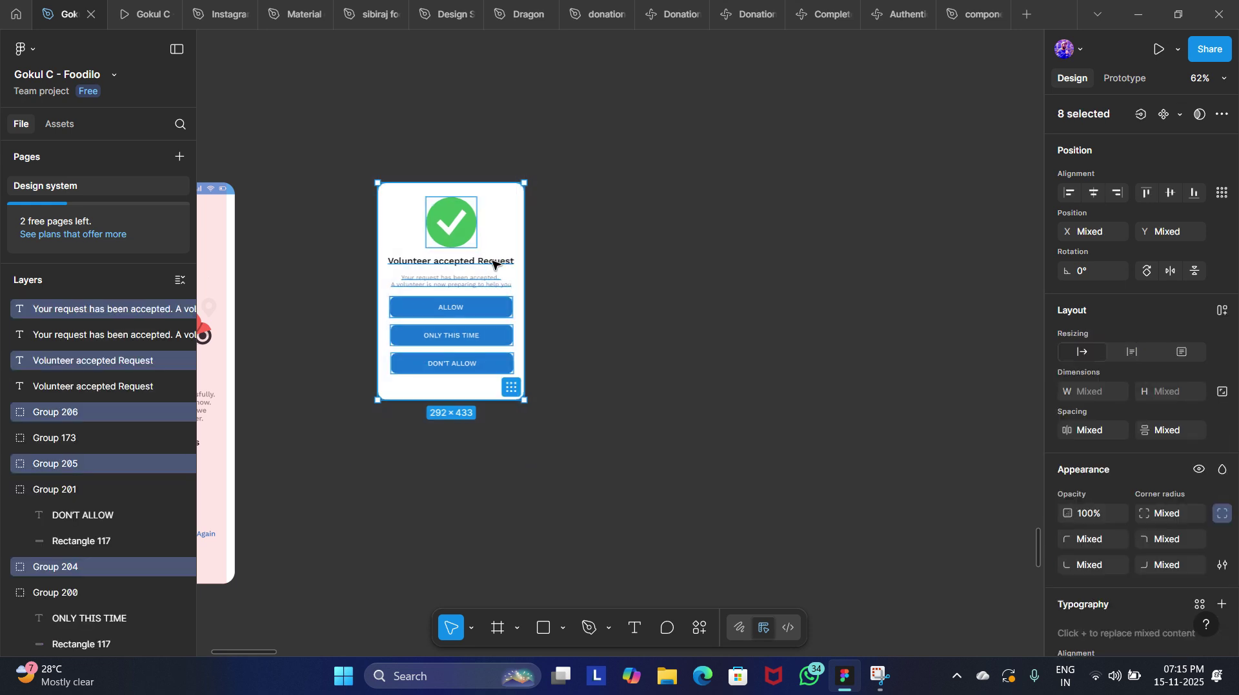
{"action": "left_click_drag", "start_coordinate": [506, 219], "coordinate": [727, 218]}
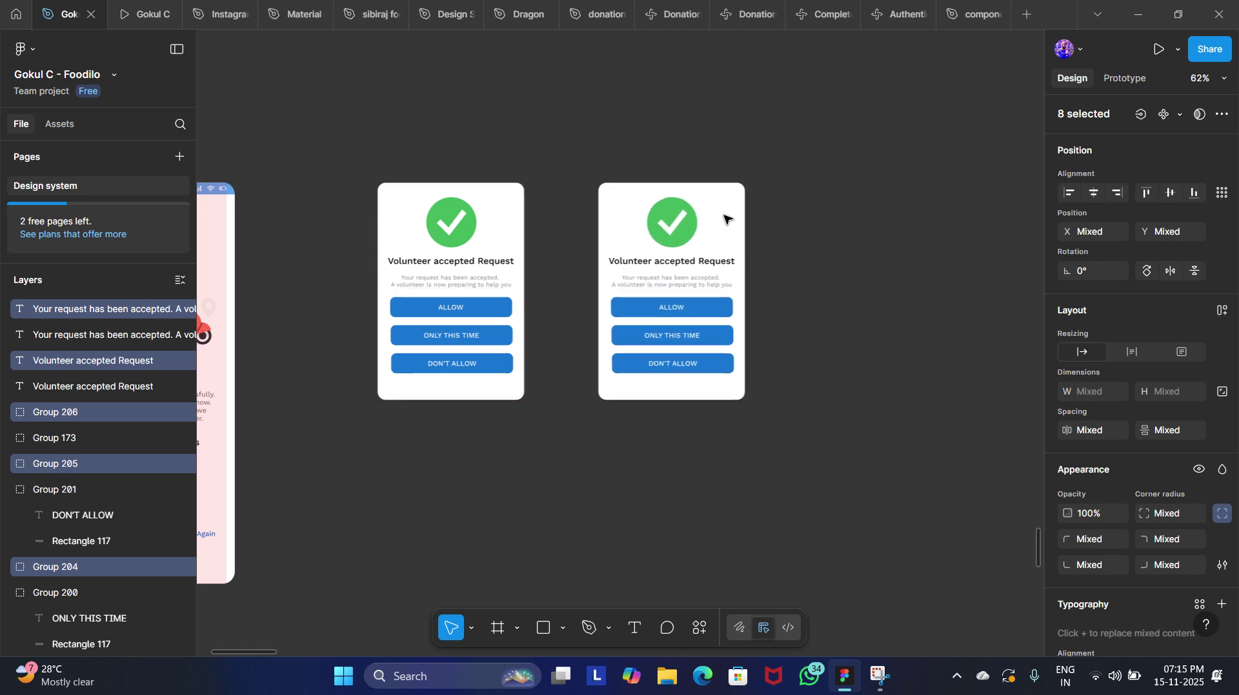
{"action": "left_click", "coordinate": [843, 367]}
Examine the popup variants in the finished Open overlay & Swap overlay & Close overlay section, and return to the two new popups.
{"action": "scroll", "coordinate": [845, 370], "scroll_direction": "down", "scroll_amount": 5}
{"action": "scroll", "coordinate": [843, 369], "scroll_direction": "right", "scroll_amount": 10}
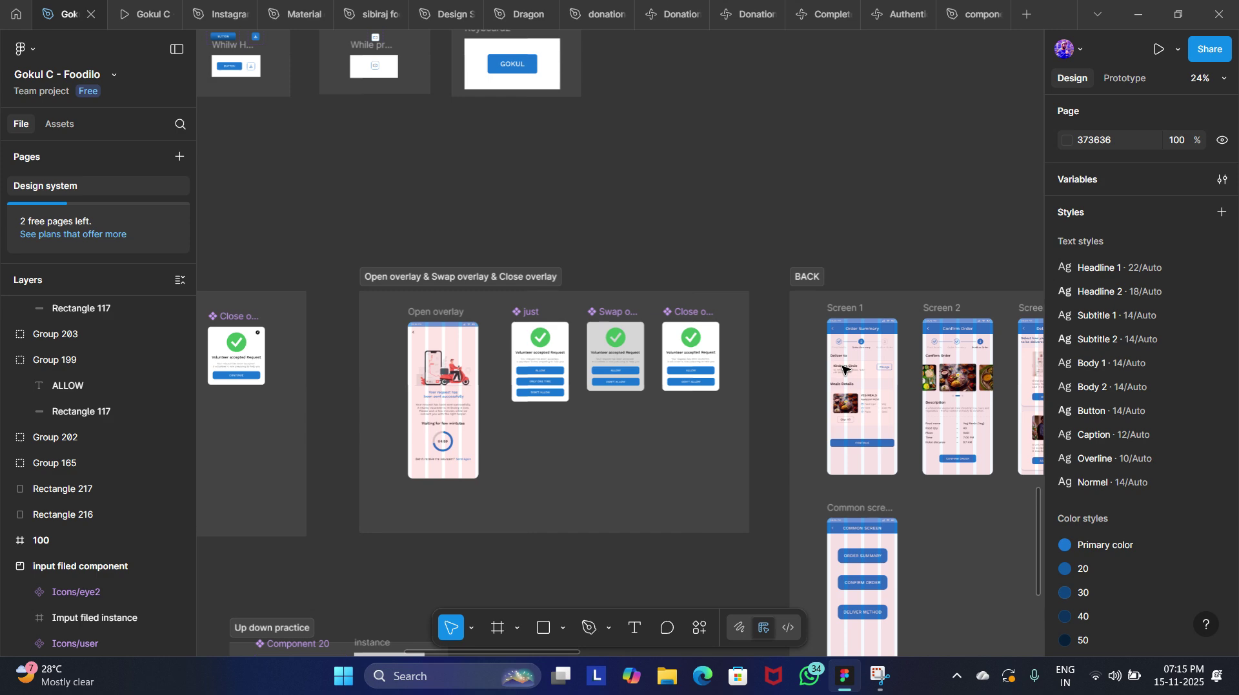
{"action": "right_click", "coordinate": [843, 369]}
{"action": "left_click", "coordinate": [655, 205]}
{"action": "scroll", "coordinate": [655, 205], "scroll_direction": "left", "scroll_amount": 10}
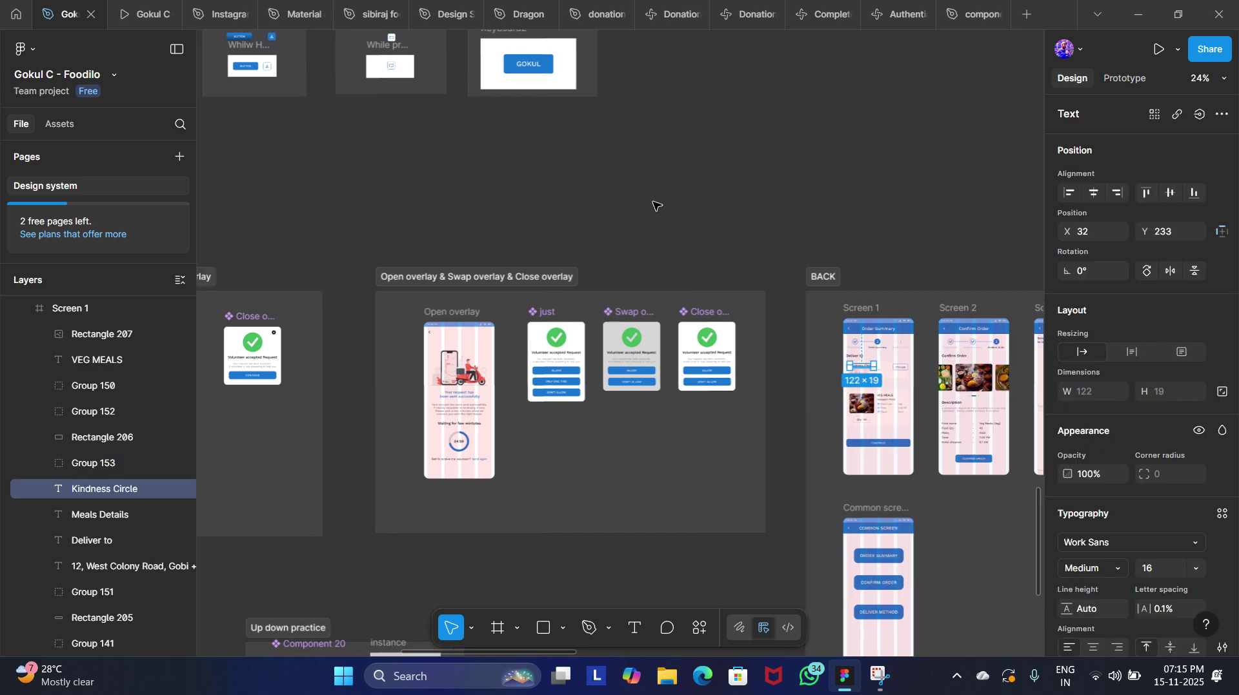
{"action": "scroll", "coordinate": [655, 205], "scroll_direction": "right", "scroll_amount": 5}
{"action": "scroll", "coordinate": [654, 205], "scroll_direction": "up", "scroll_amount": 5}
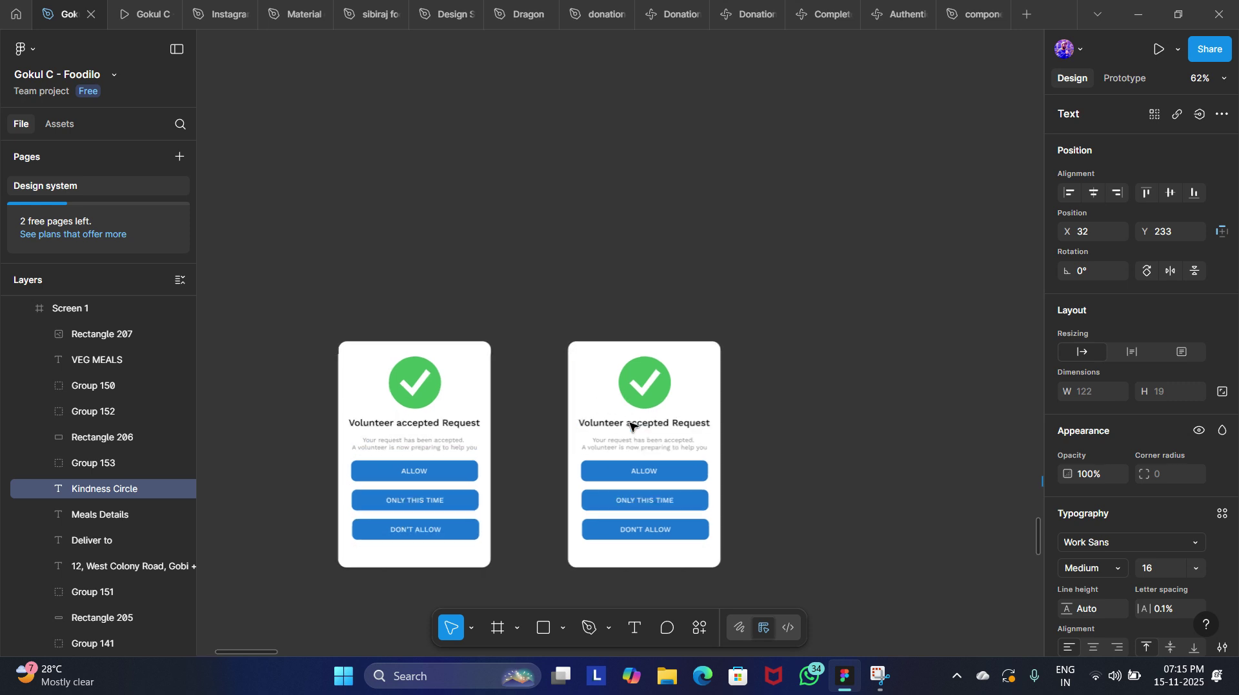
{"action": "scroll", "coordinate": [630, 429], "scroll_direction": "up", "scroll_amount": 3}
{"action": "scroll", "coordinate": [630, 430], "scroll_direction": "down", "scroll_amount": 3}
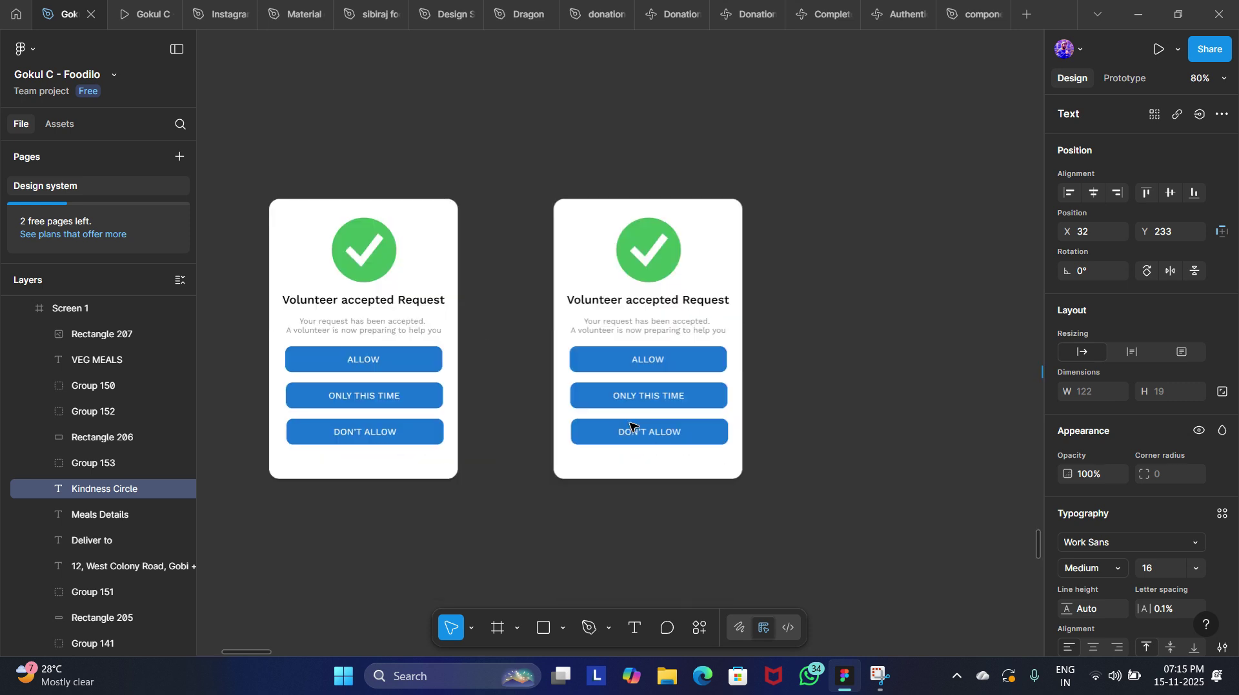
Delete the ONLY THIS TIME button from the copied popup and move its DON'T ALLOW button up below ALLOW.
{"action": "left_click", "coordinate": [697, 398]}
{"action": "key", "text": "Delete"}
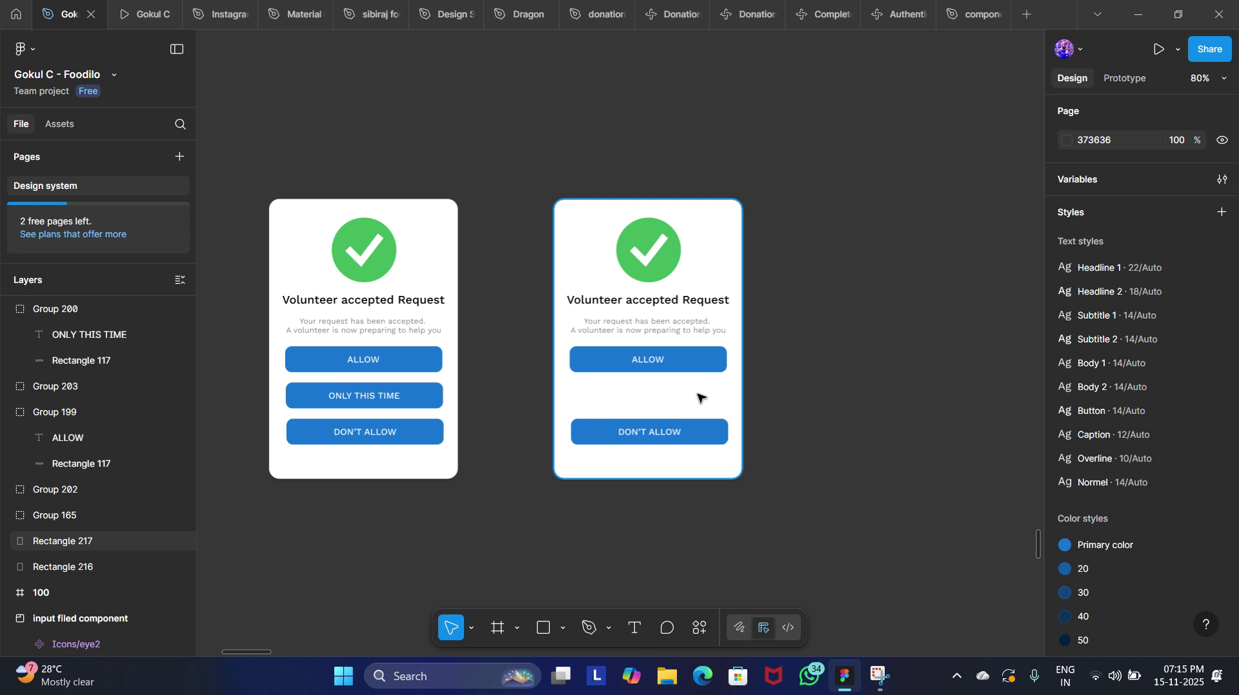
{"action": "left_click_drag", "start_coordinate": [697, 443], "coordinate": [694, 407]}
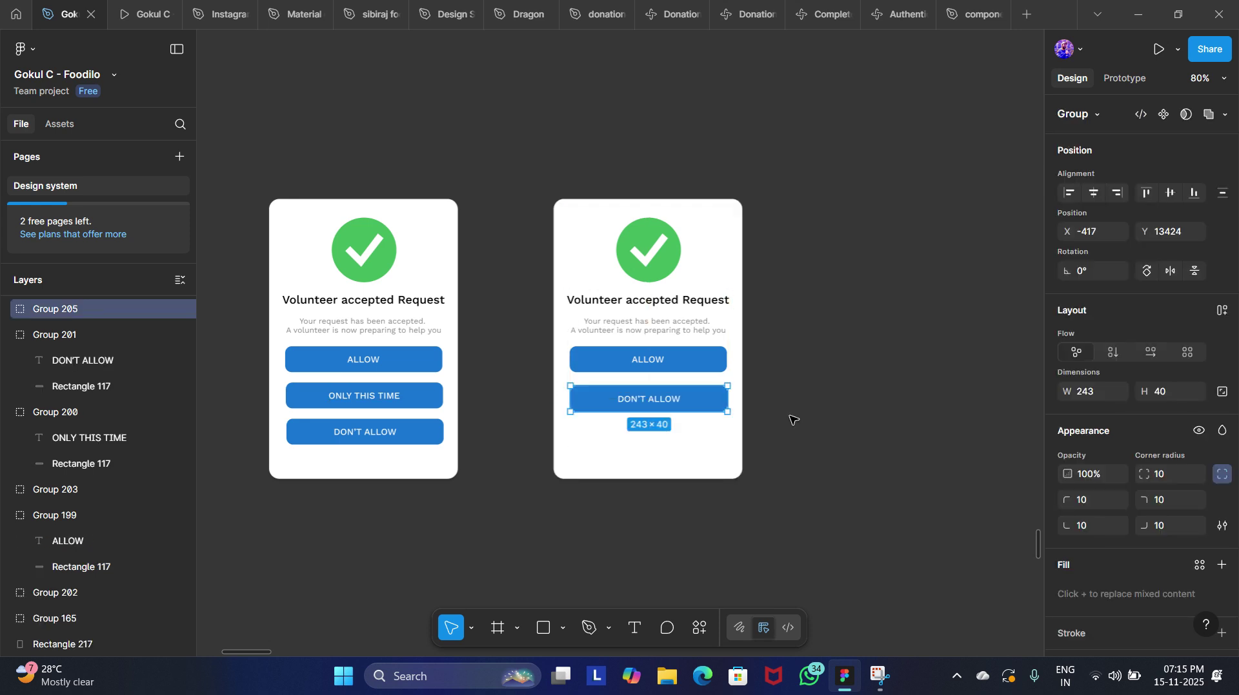
{"action": "left_click", "coordinate": [792, 421]}
{"action": "scroll", "coordinate": [793, 420], "scroll_direction": "right", "scroll_amount": 3}
{"action": "scroll", "coordinate": [792, 421], "scroll_direction": "left", "scroll_amount": 2}
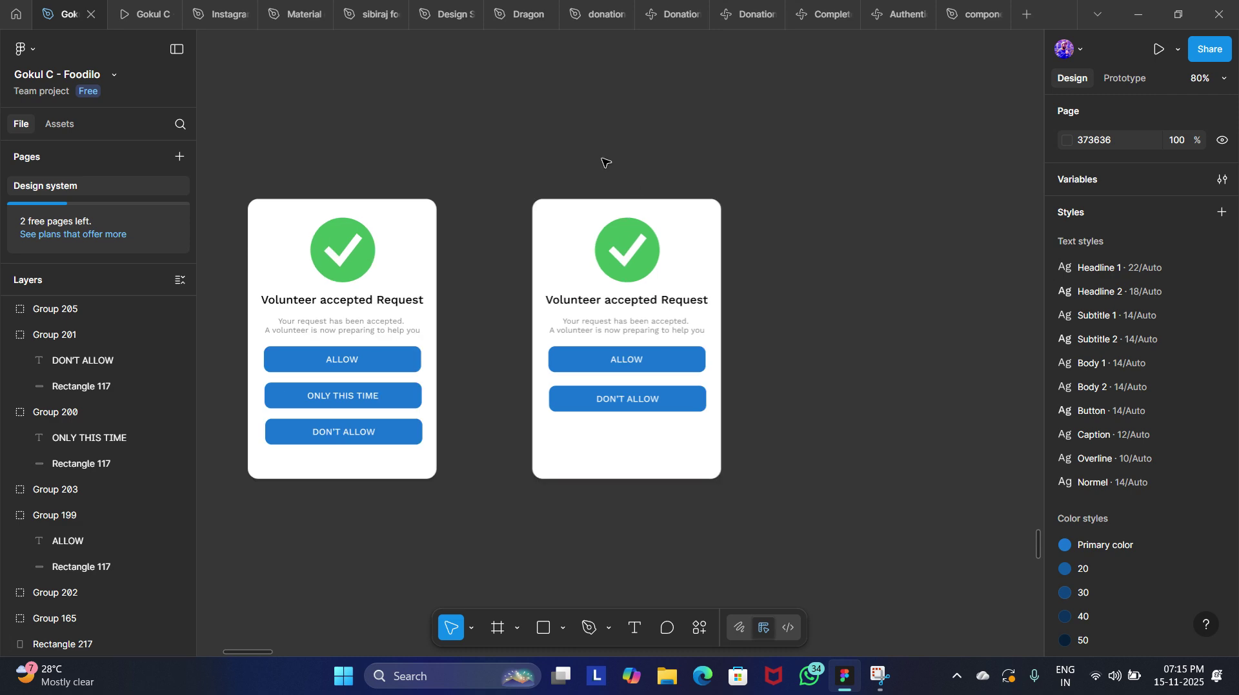
Shorten the white background rectangle of the two-button popup to a height of about 365.
{"action": "scroll", "coordinate": [639, 179], "scroll_direction": "down", "scroll_amount": 5}
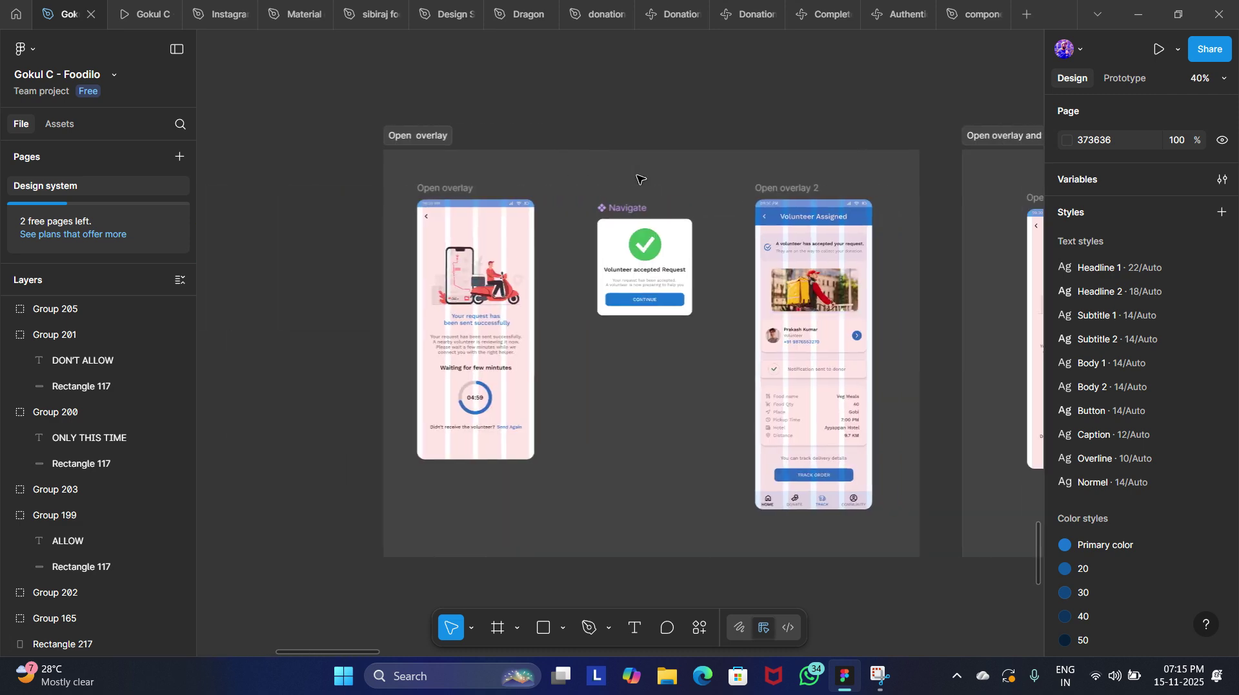
{"action": "scroll", "coordinate": [637, 180], "scroll_direction": "left", "scroll_amount": 1}
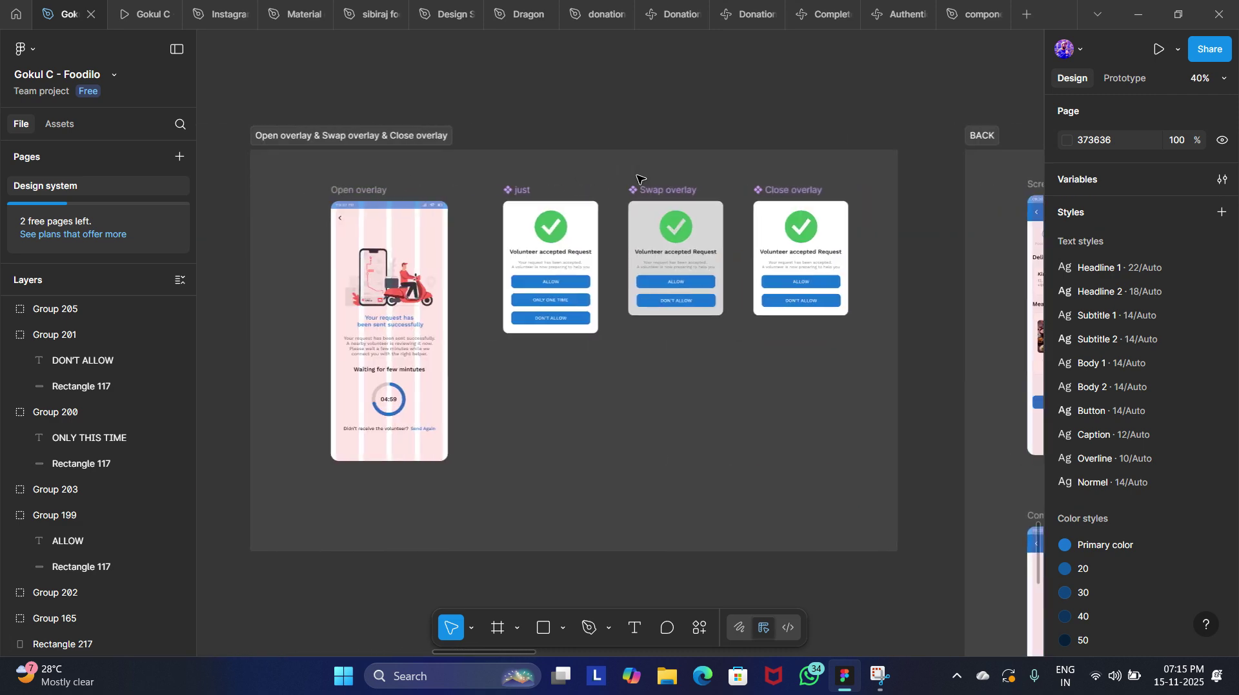
{"action": "scroll", "coordinate": [637, 179], "scroll_direction": "up", "scroll_amount": 5}
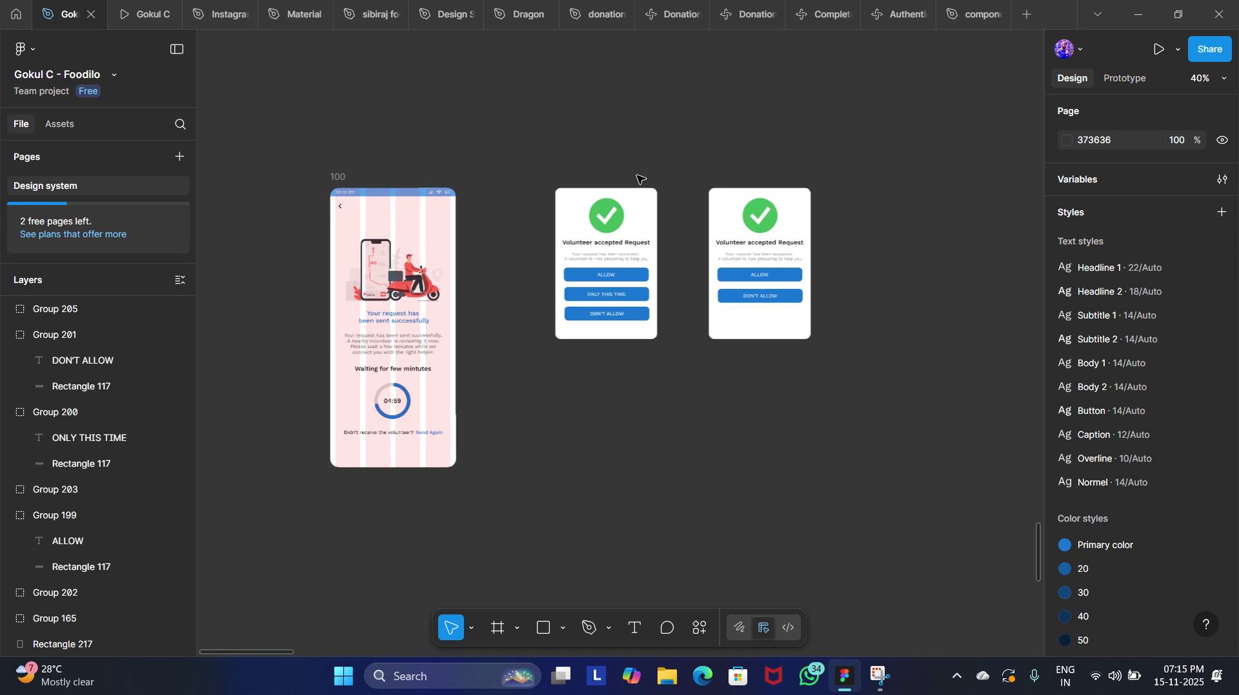
{"action": "scroll", "coordinate": [639, 179], "scroll_direction": "right", "scroll_amount": 2}
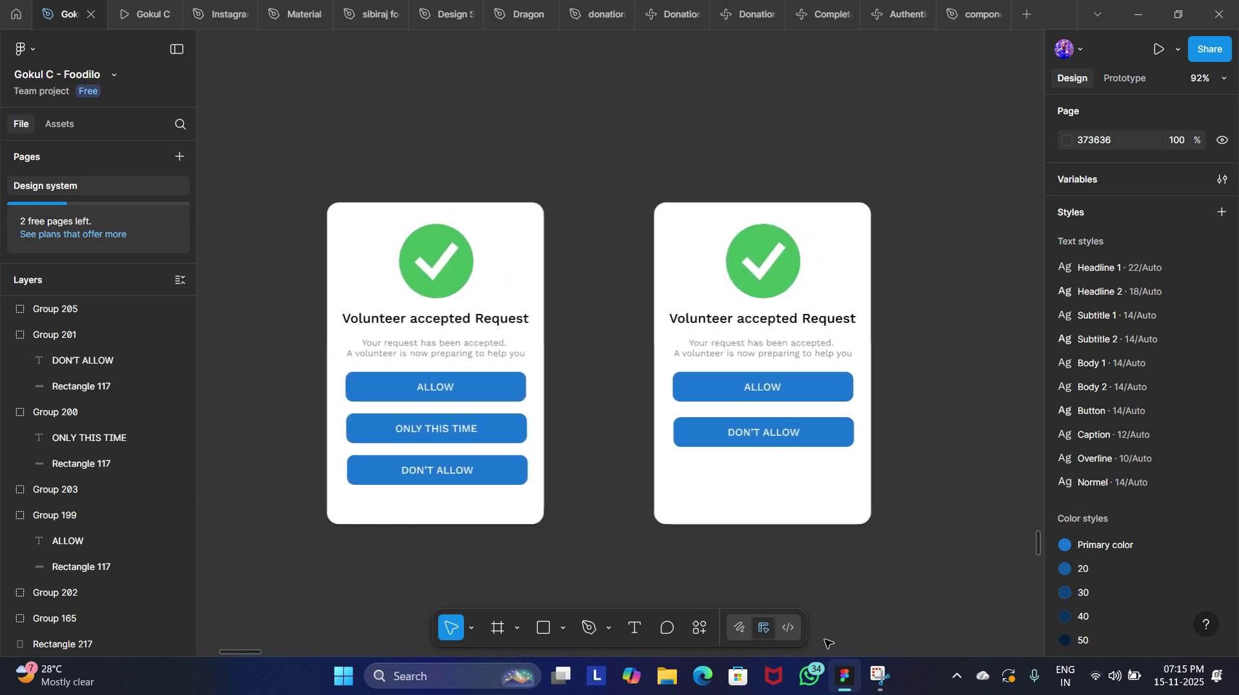
{"action": "left_click", "coordinate": [802, 516]}
{"action": "left_click_drag", "start_coordinate": [805, 527], "coordinate": [806, 481]}
{"action": "scroll", "coordinate": [806, 481], "scroll_direction": "right", "scroll_amount": 5}
{"action": "key", "text": "Escape"}
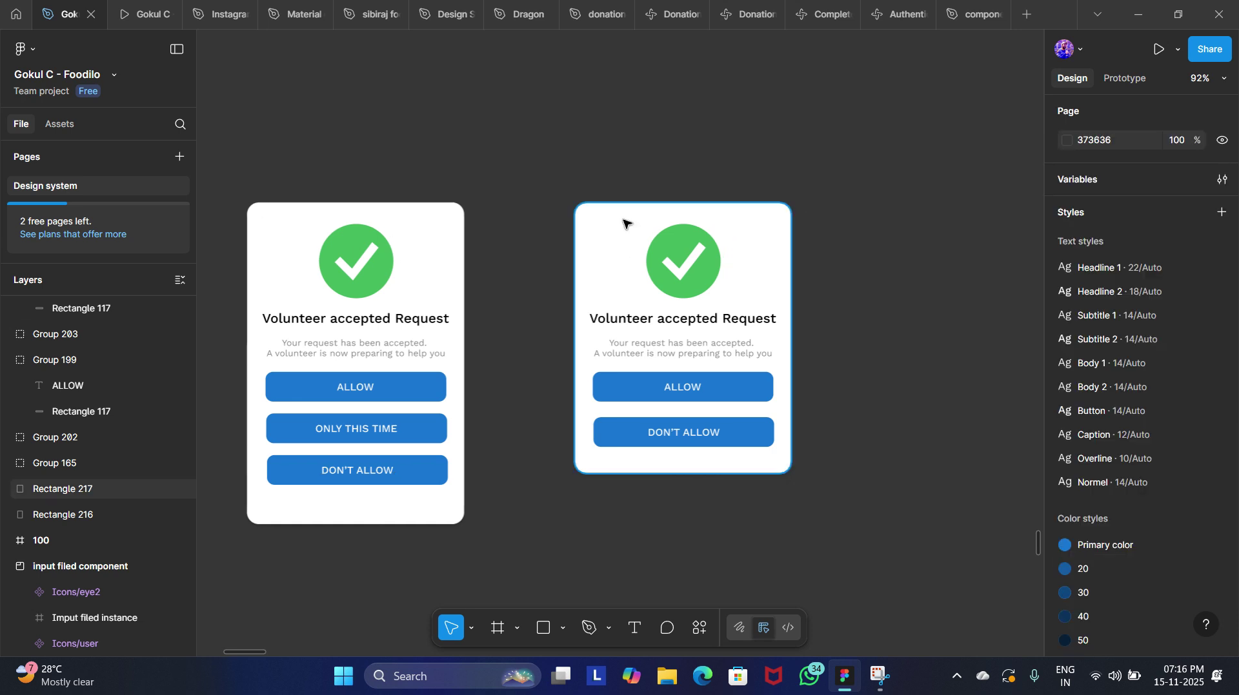
Duplicate the whole two-button popup and place the copy level with it, about 440 px to its right.
{"action": "left_click_drag", "start_coordinate": [538, 142], "coordinate": [803, 533]}
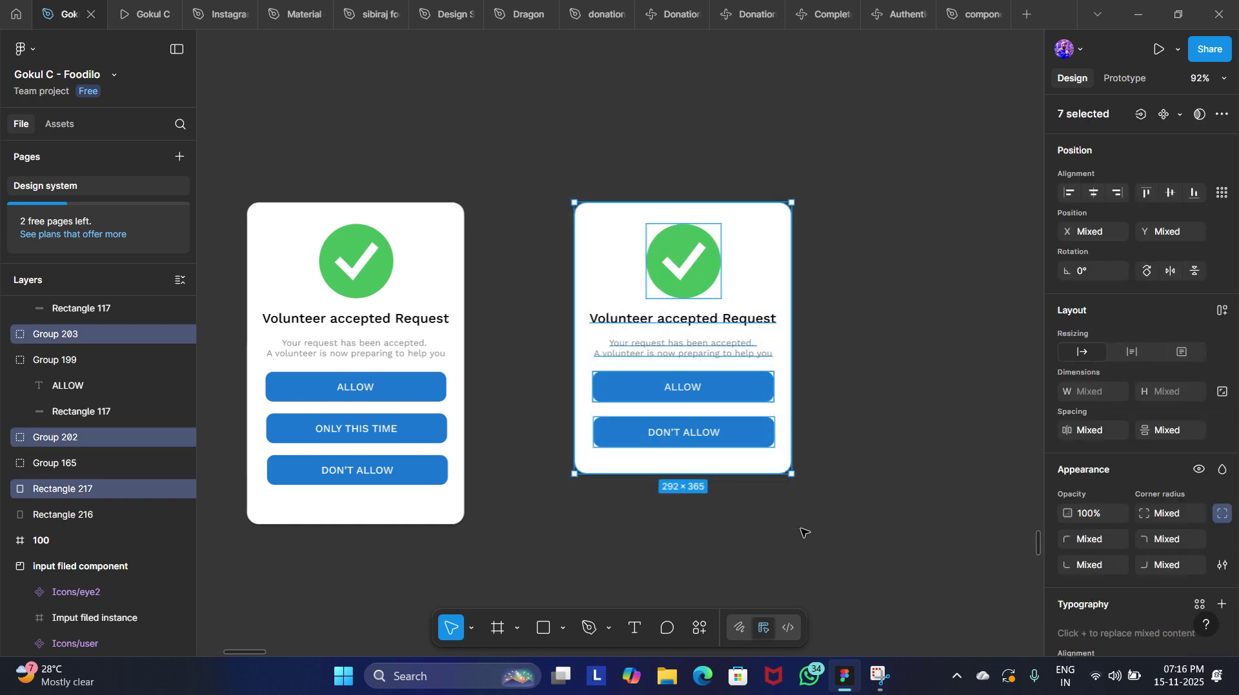
{"action": "left_click_drag", "start_coordinate": [751, 283], "coordinate": [978, 266]}
{"action": "left_click", "coordinate": [773, 579]}
{"action": "scroll", "coordinate": [773, 579], "scroll_direction": "left", "scroll_amount": 3}
{"action": "scroll", "coordinate": [772, 579], "scroll_direction": "down", "scroll_amount": 1}
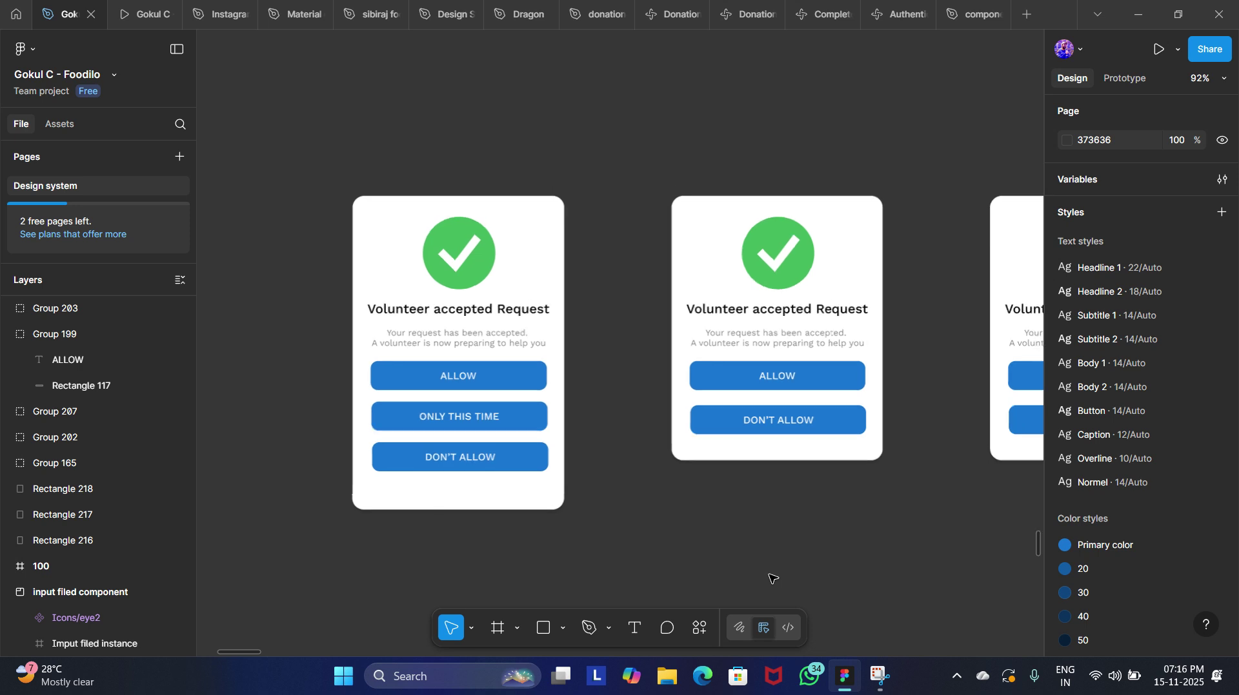
Group all elements of the three-button popup into a single group.
{"action": "scroll", "coordinate": [773, 579], "scroll_direction": "down", "scroll_amount": 3}
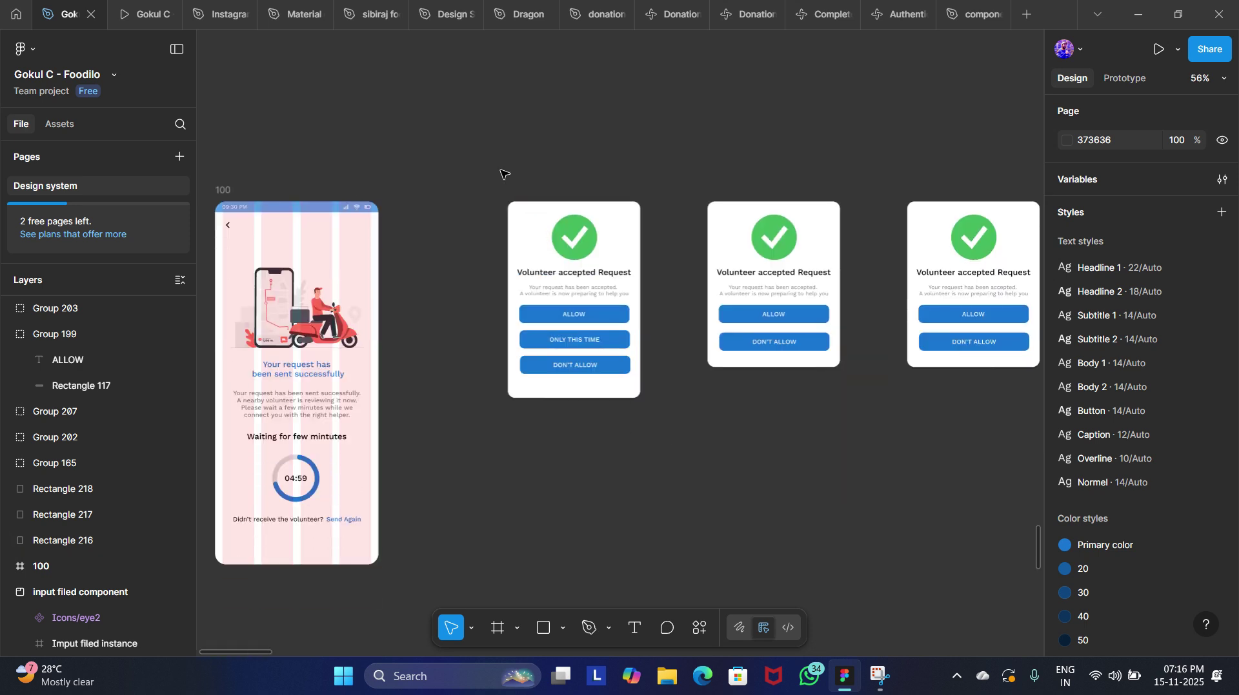
{"action": "left_click_drag", "start_coordinate": [502, 172], "coordinate": [656, 528]}
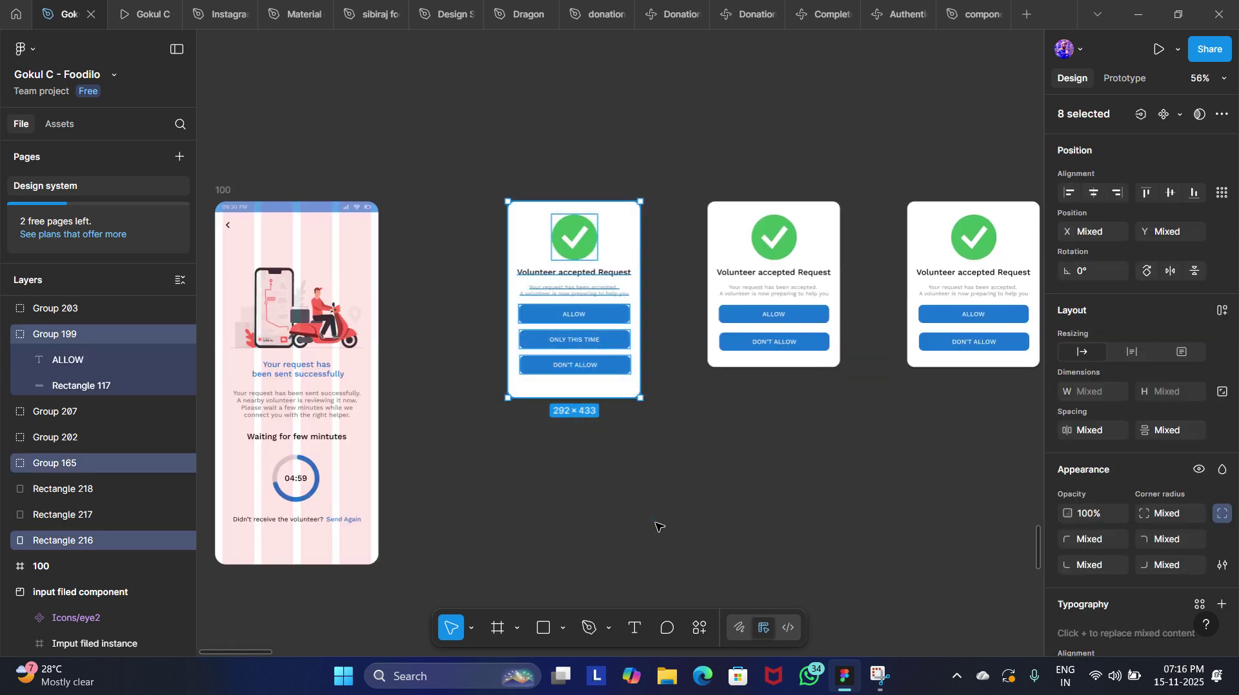
{"action": "scroll", "coordinate": [658, 526], "scroll_direction": "right", "scroll_amount": 3}
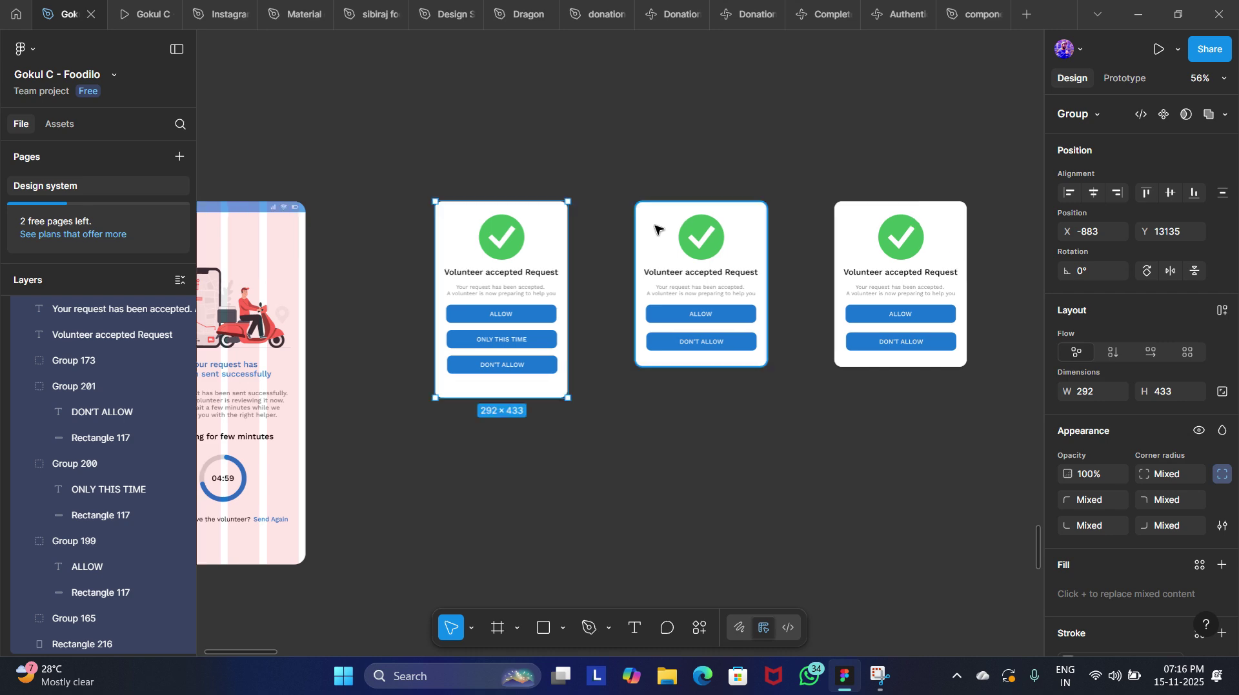
Group the elements of each of the two two-button popups into its own separate group.
{"action": "left_click_drag", "start_coordinate": [646, 162], "coordinate": [770, 466]}
{"action": "left_click", "coordinate": [725, 520]}
{"action": "left_click_drag", "start_coordinate": [600, 129], "coordinate": [774, 447]}
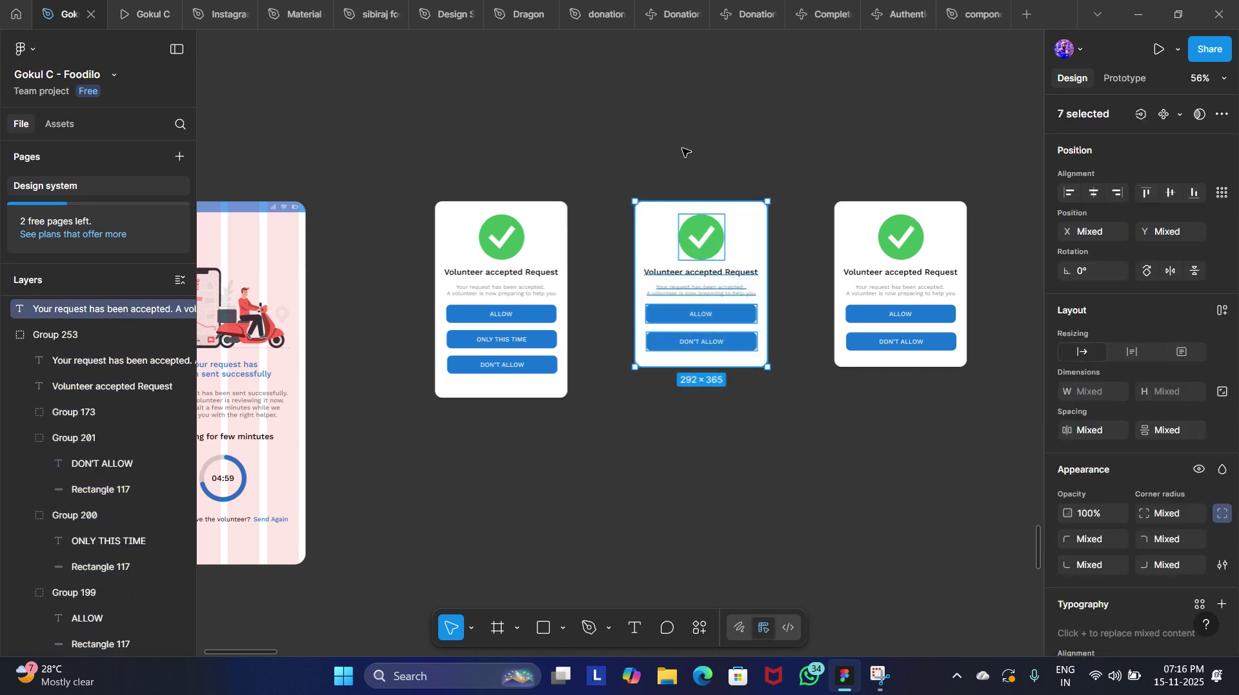
{"action": "left_click_drag", "start_coordinate": [625, 143], "coordinate": [787, 468]}
{"action": "scroll", "coordinate": [782, 470], "scroll_direction": "right", "scroll_amount": 3}
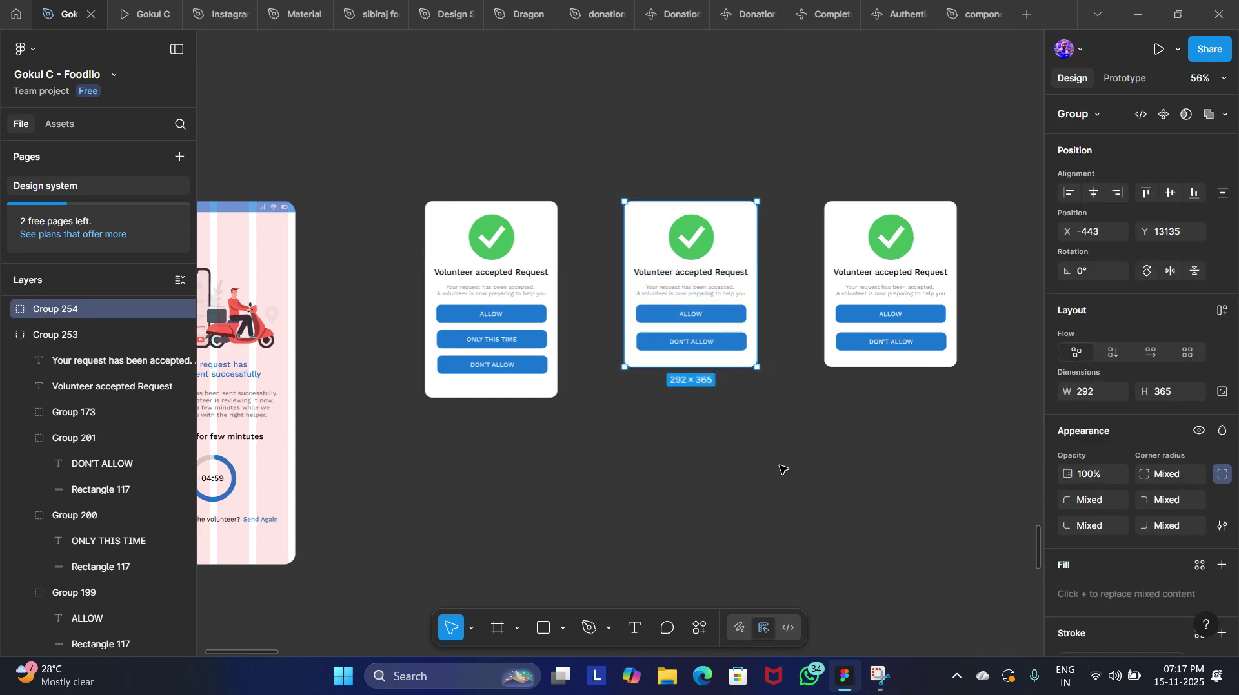
{"action": "left_click_drag", "start_coordinate": [684, 160], "coordinate": [821, 422]}
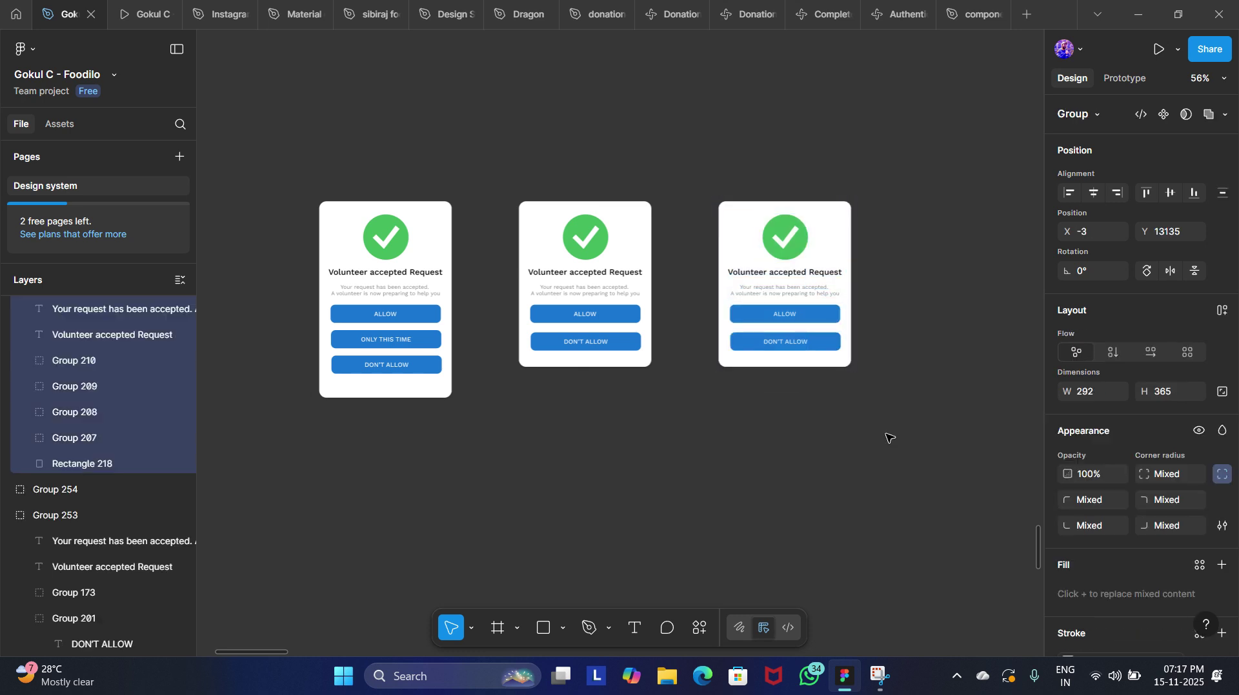
{"action": "left_click", "coordinate": [766, 438]}
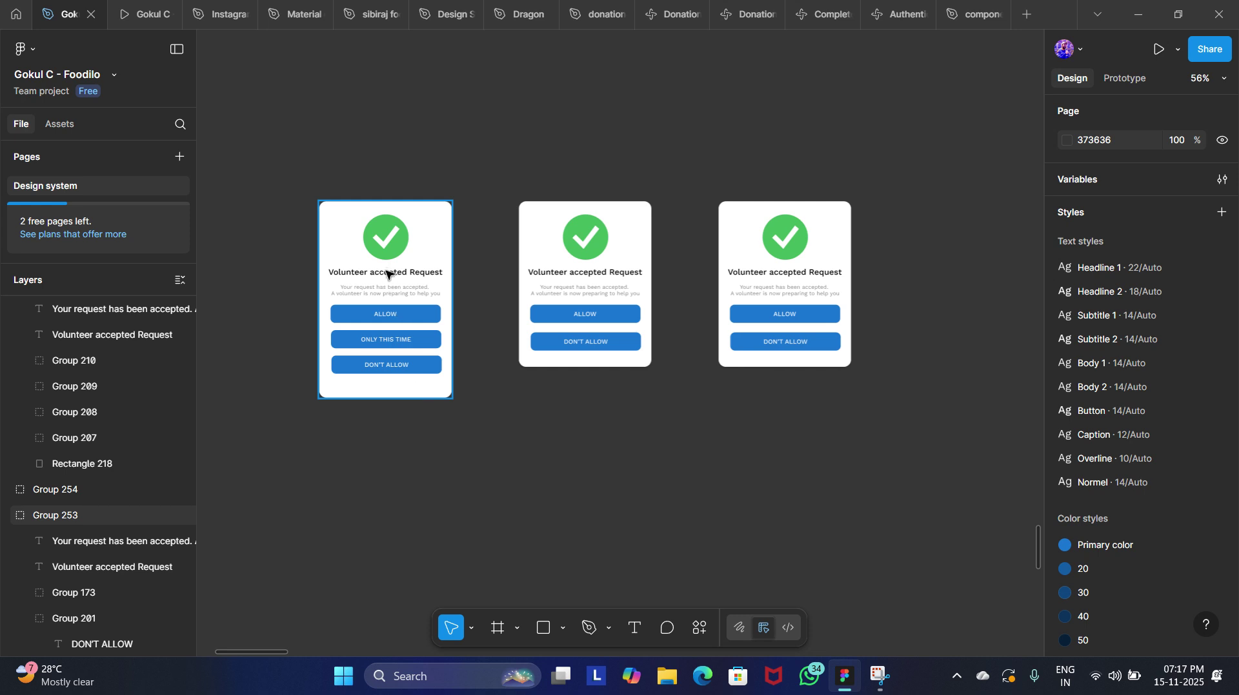
{"action": "left_click", "coordinate": [411, 312]}
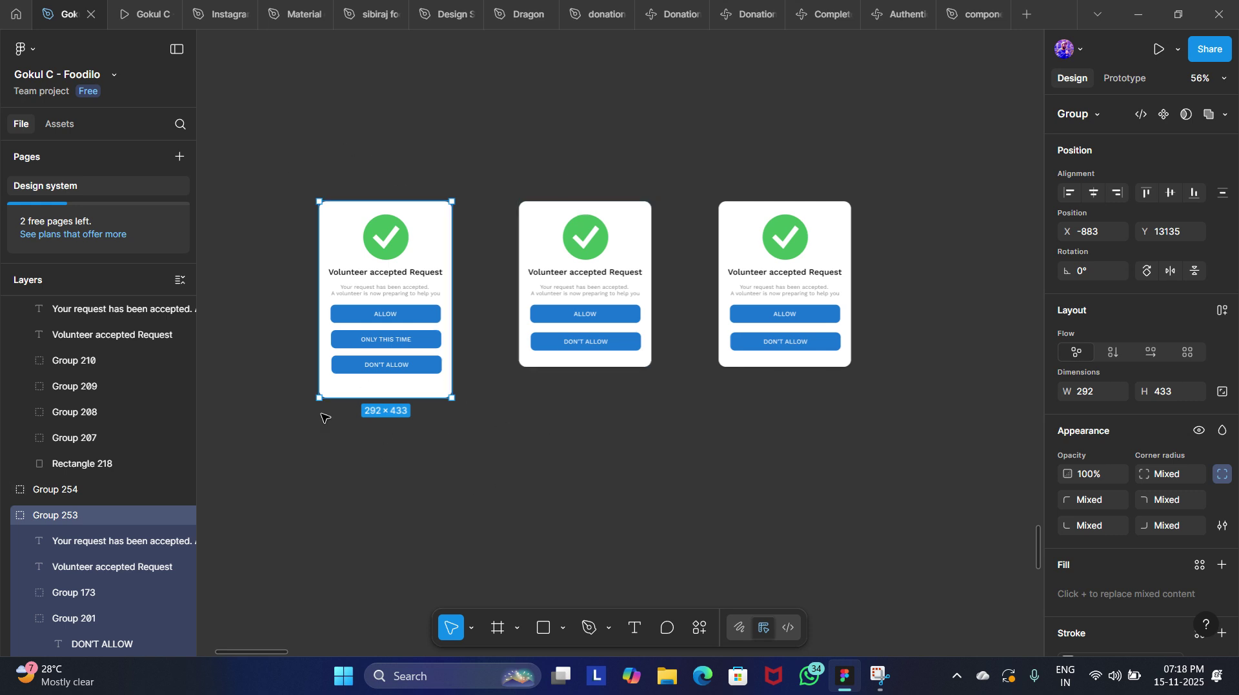
{"action": "left_click", "coordinate": [507, 481]}
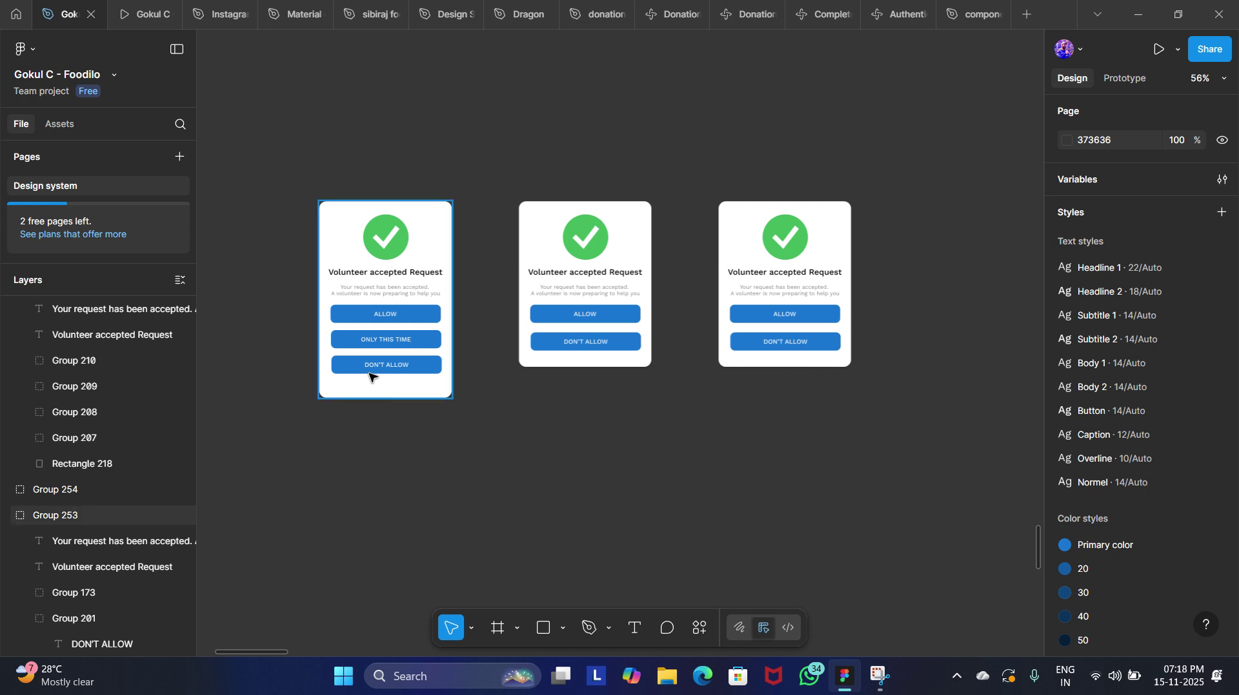
Turn the three-button popup group into a component.
{"action": "left_click", "coordinate": [361, 208]}
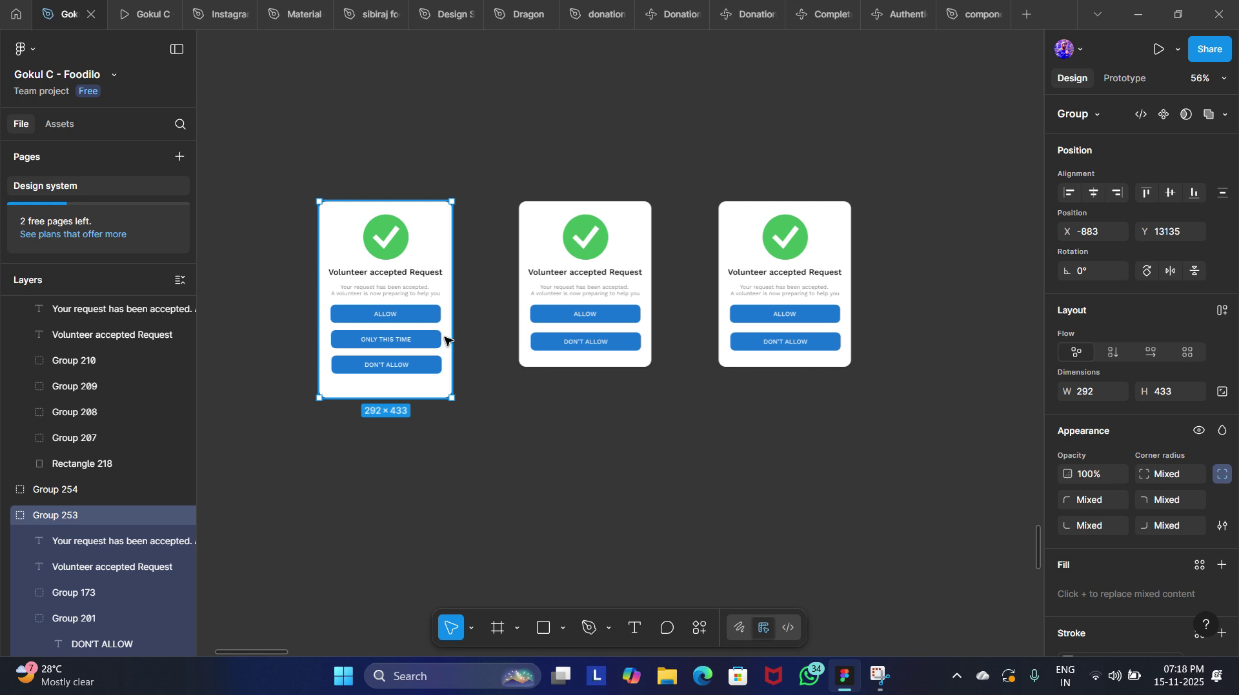
{"action": "left_click", "coordinate": [434, 469]}
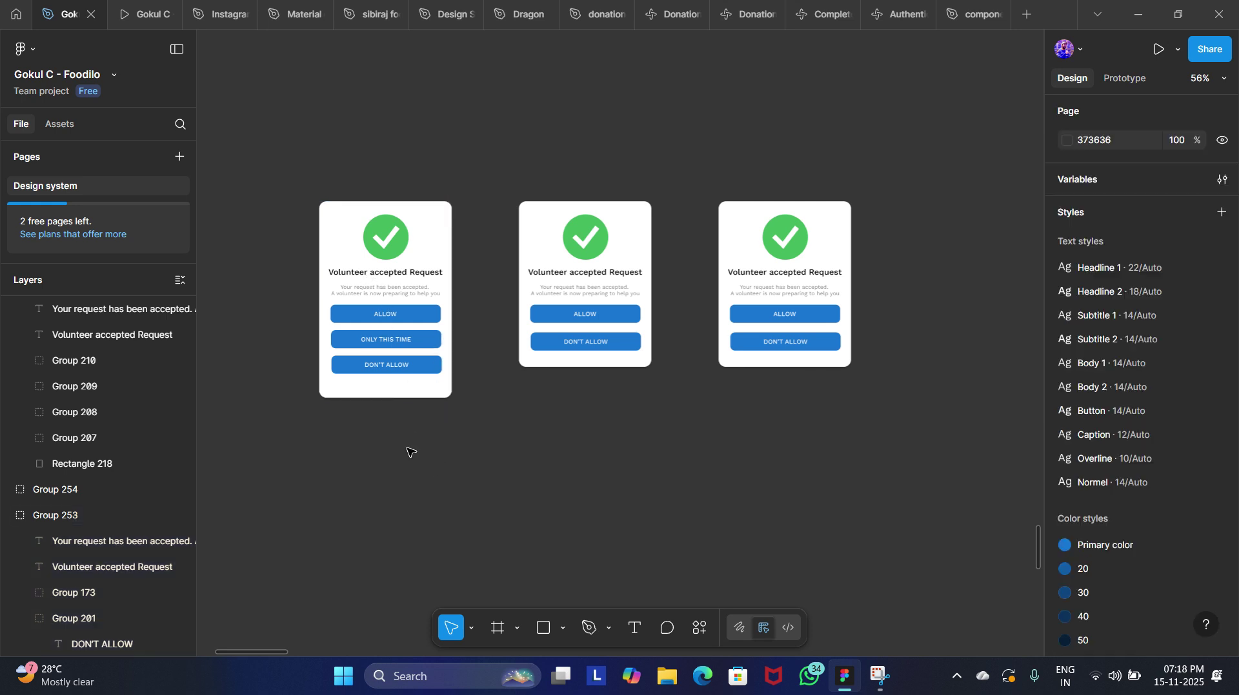
{"action": "left_click", "coordinate": [389, 242]}
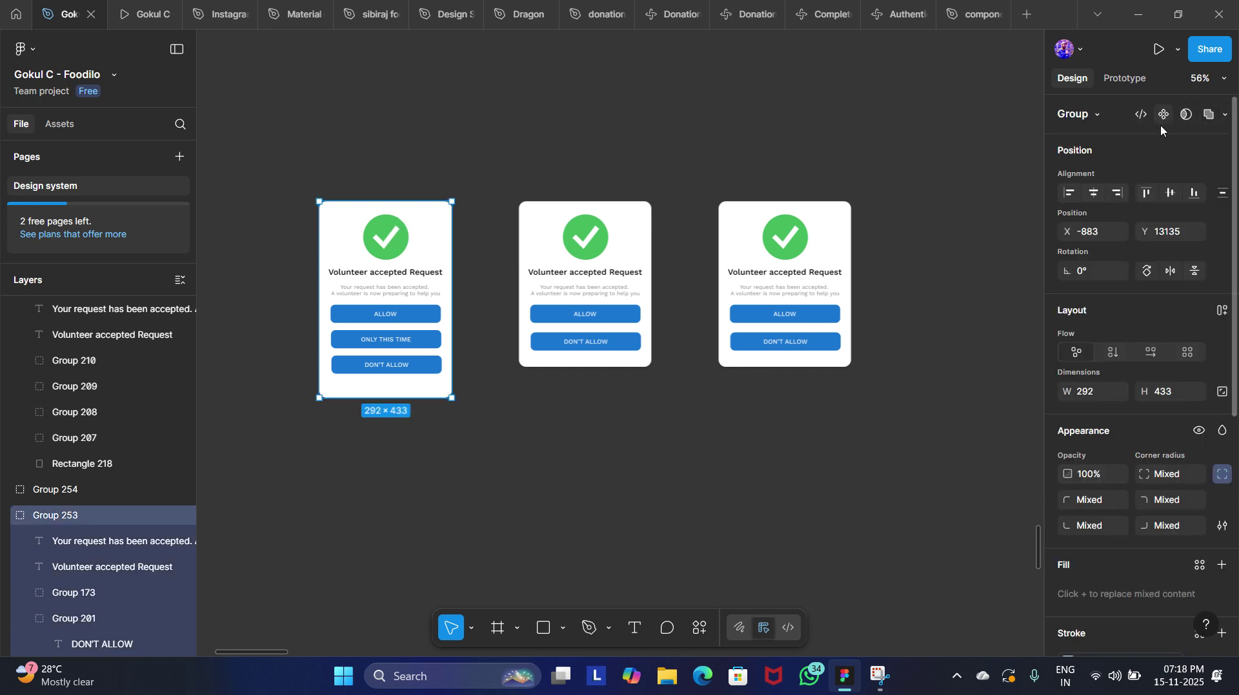
{"action": "left_click", "coordinate": [638, 433]}
{"action": "left_click", "coordinate": [435, 208]}
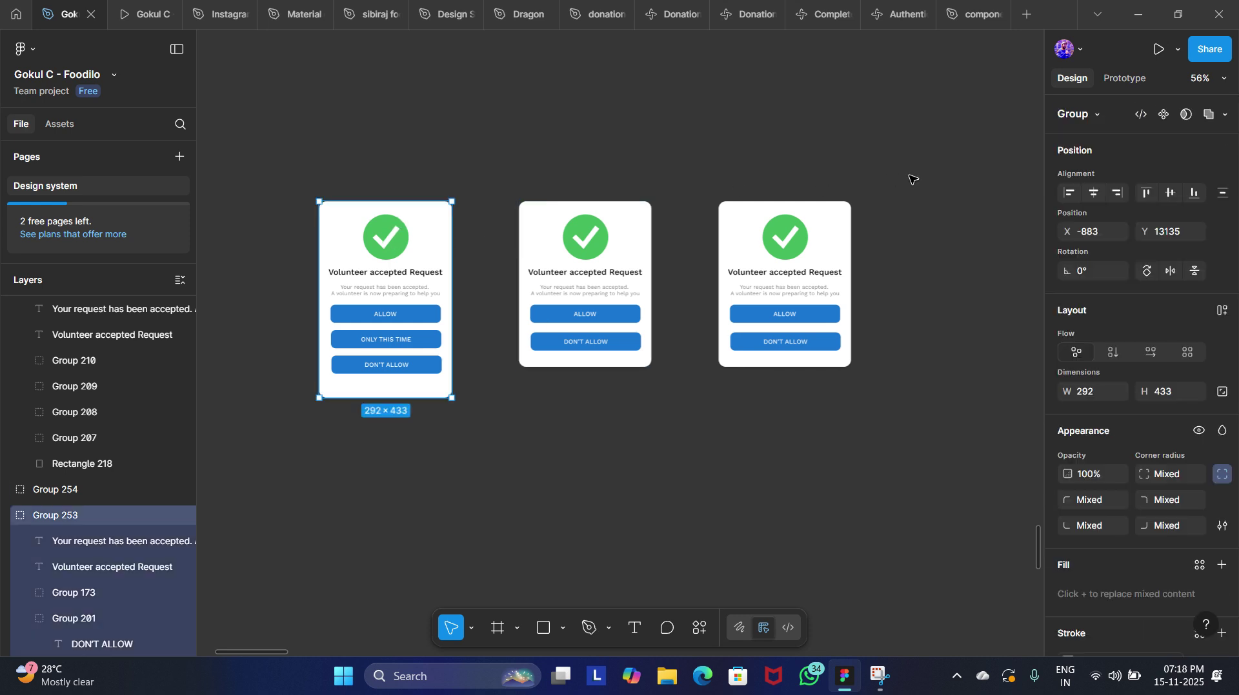
{"action": "left_click", "coordinate": [1163, 116]}
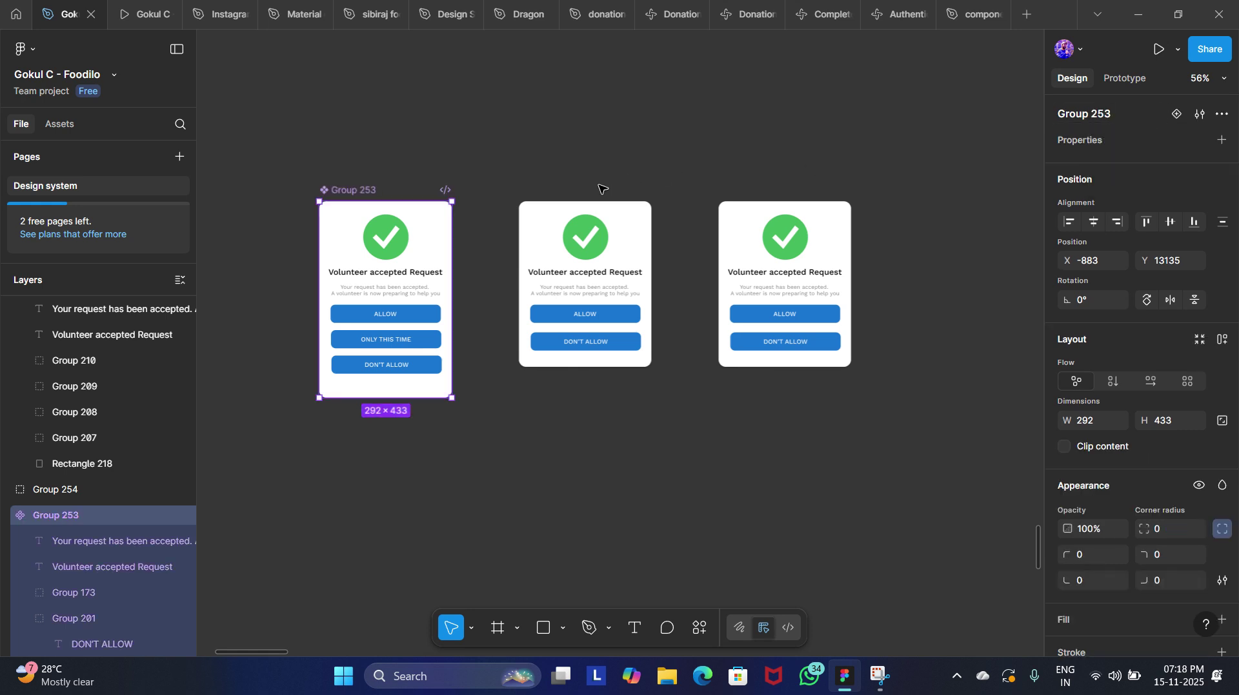
Turn each of the two two-button popup groups into its own component.
{"action": "left_click", "coordinate": [568, 207]}
{"action": "left_click", "coordinate": [1162, 116]}
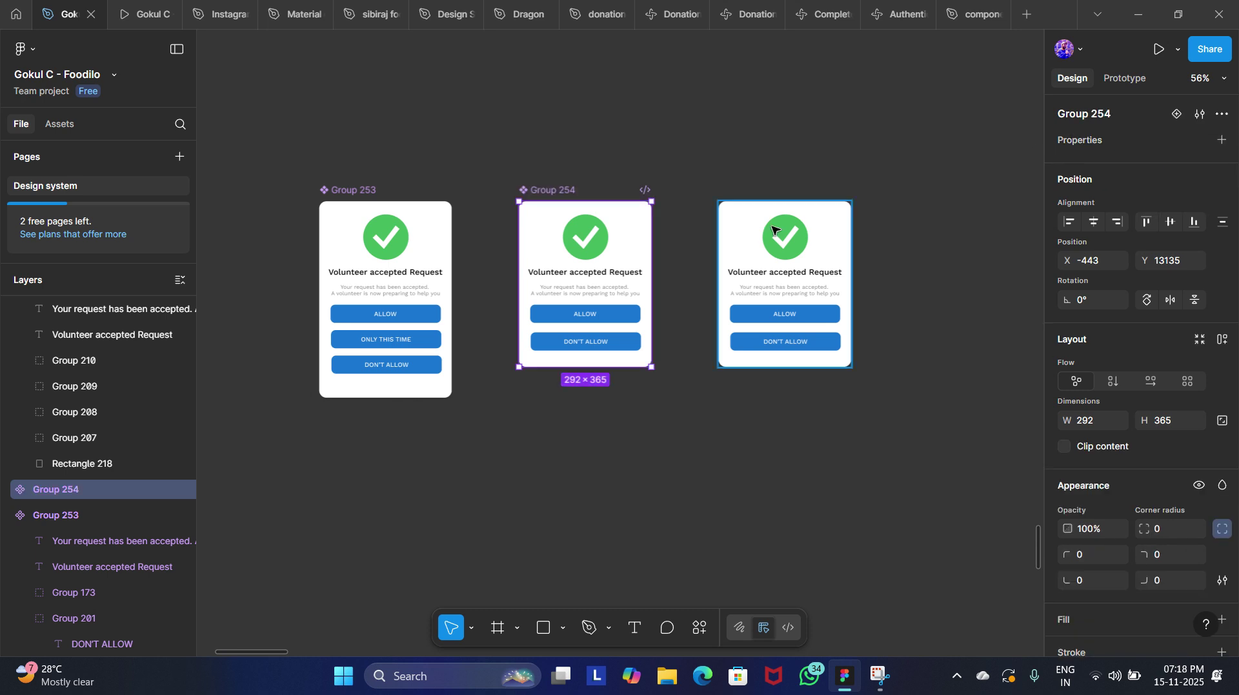
{"action": "left_click", "coordinate": [773, 230]}
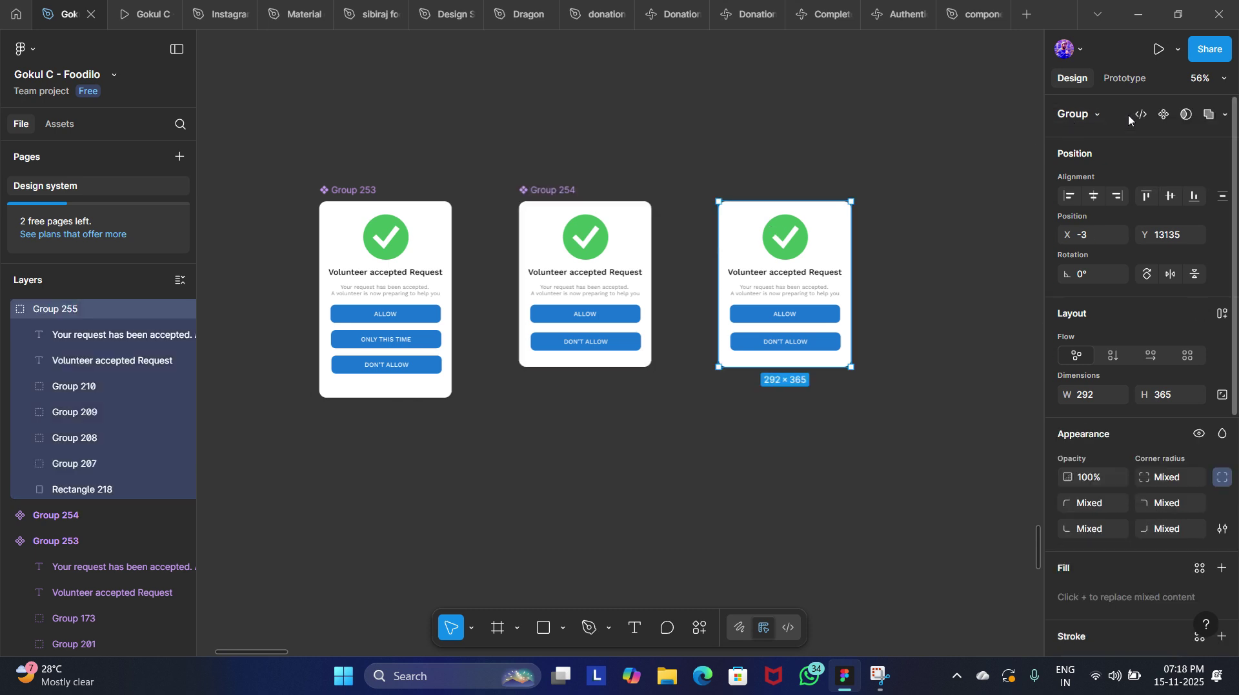
{"action": "left_click", "coordinate": [1163, 114]}
{"action": "left_click", "coordinate": [850, 123]}
In prototyping mode, connect the 04:59 timer ring on frame 100 to the three-button popup Group 253.
{"action": "scroll", "coordinate": [850, 123], "scroll_direction": "left", "scroll_amount": 5}
{"action": "scroll", "coordinate": [850, 123], "scroll_direction": "left", "scroll_amount": 1}
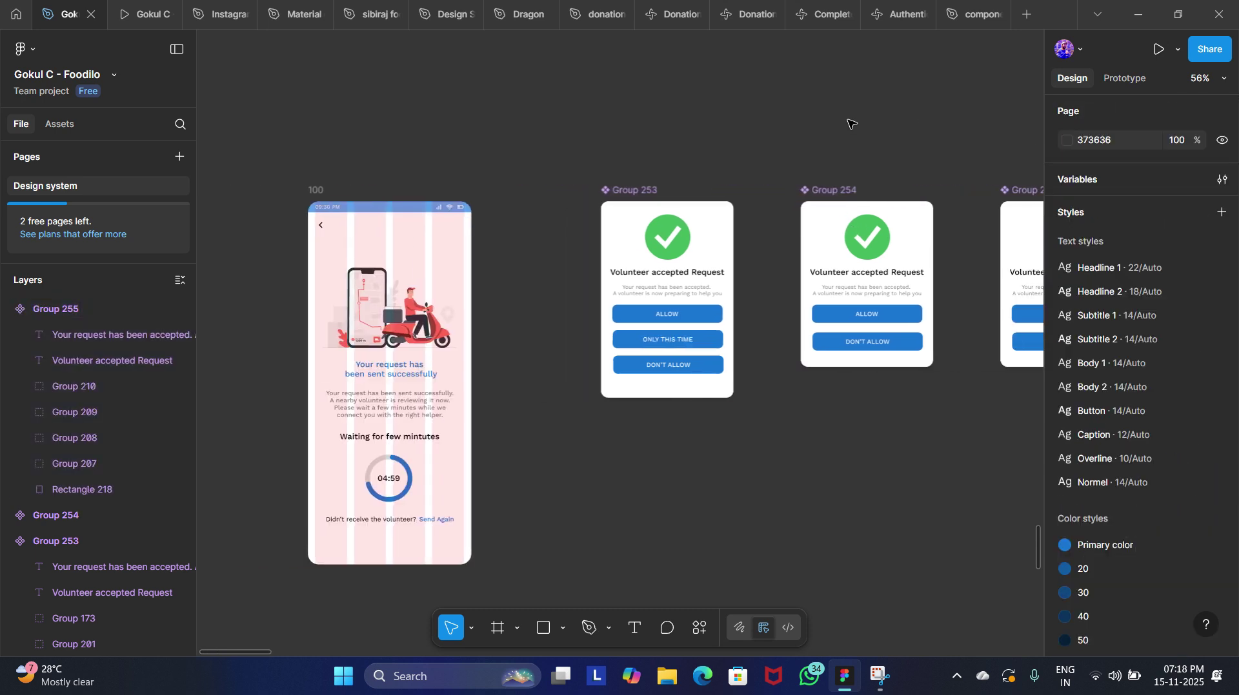
{"action": "scroll", "coordinate": [850, 123], "scroll_direction": "down", "scroll_amount": 3}
{"action": "scroll", "coordinate": [850, 123], "scroll_direction": "right", "scroll_amount": 3}
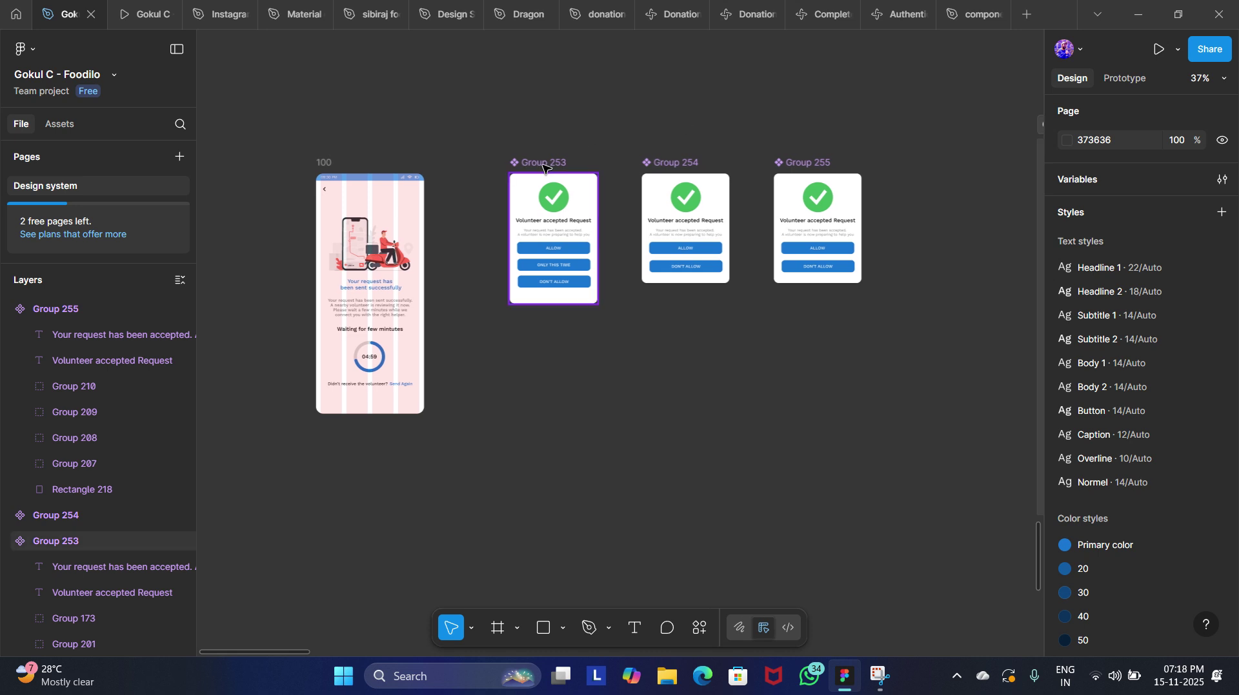
{"action": "left_click", "coordinate": [1125, 78]}
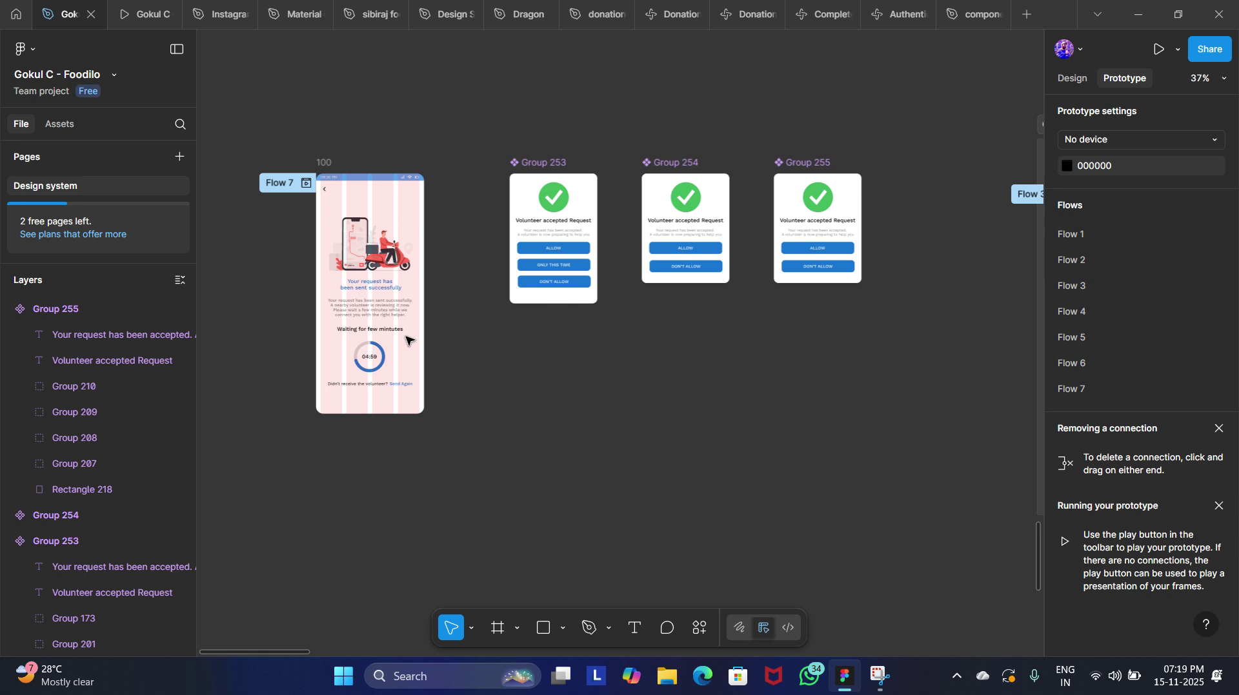
{"action": "scroll", "coordinate": [406, 340], "scroll_direction": "up", "scroll_amount": 5}
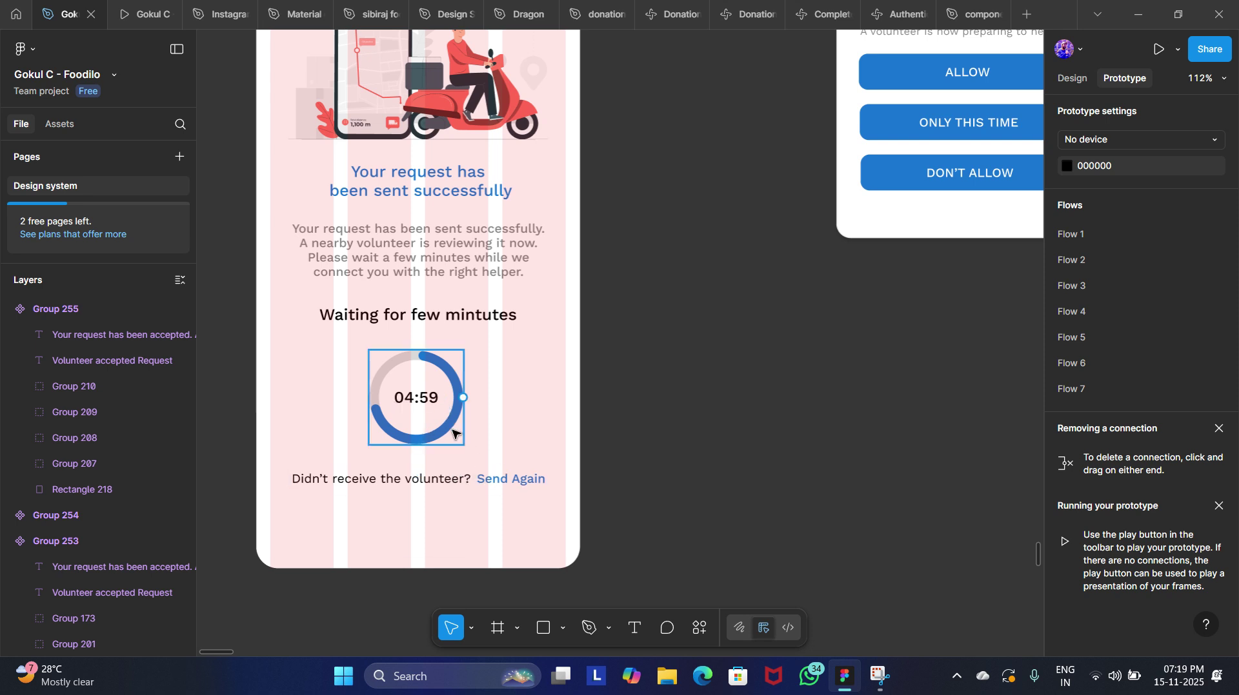
{"action": "scroll", "coordinate": [453, 433], "scroll_direction": "down", "scroll_amount": 3}
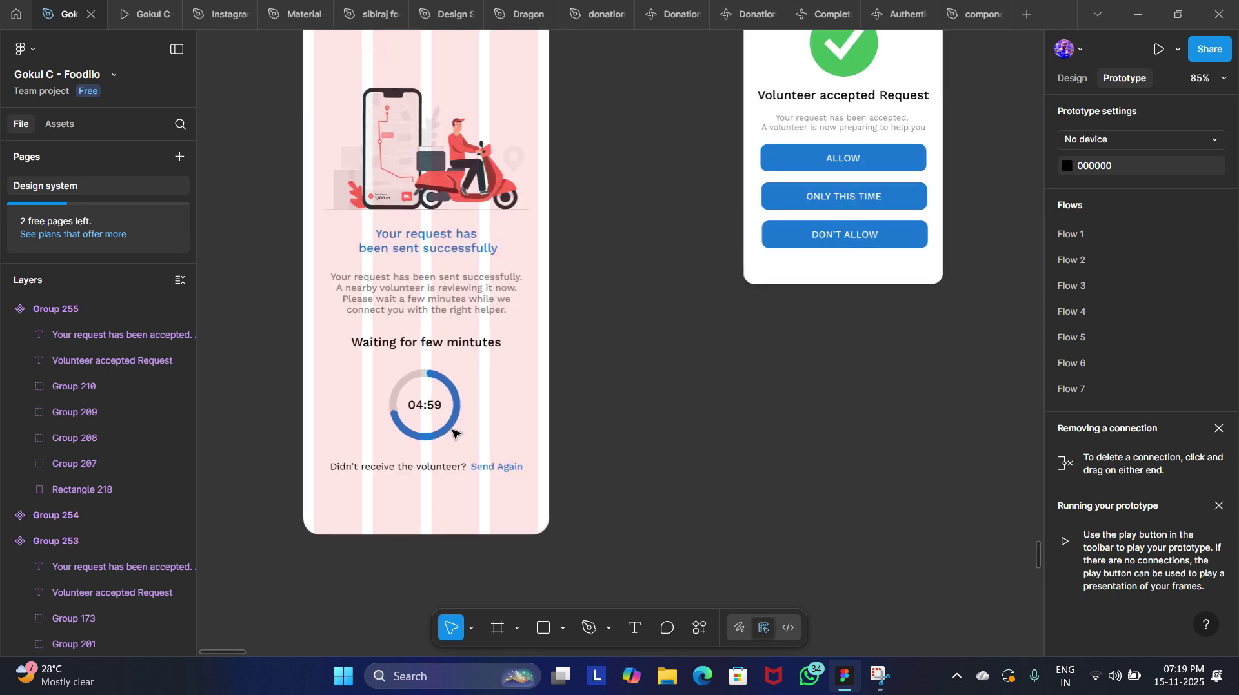
{"action": "left_click", "coordinate": [453, 434]}
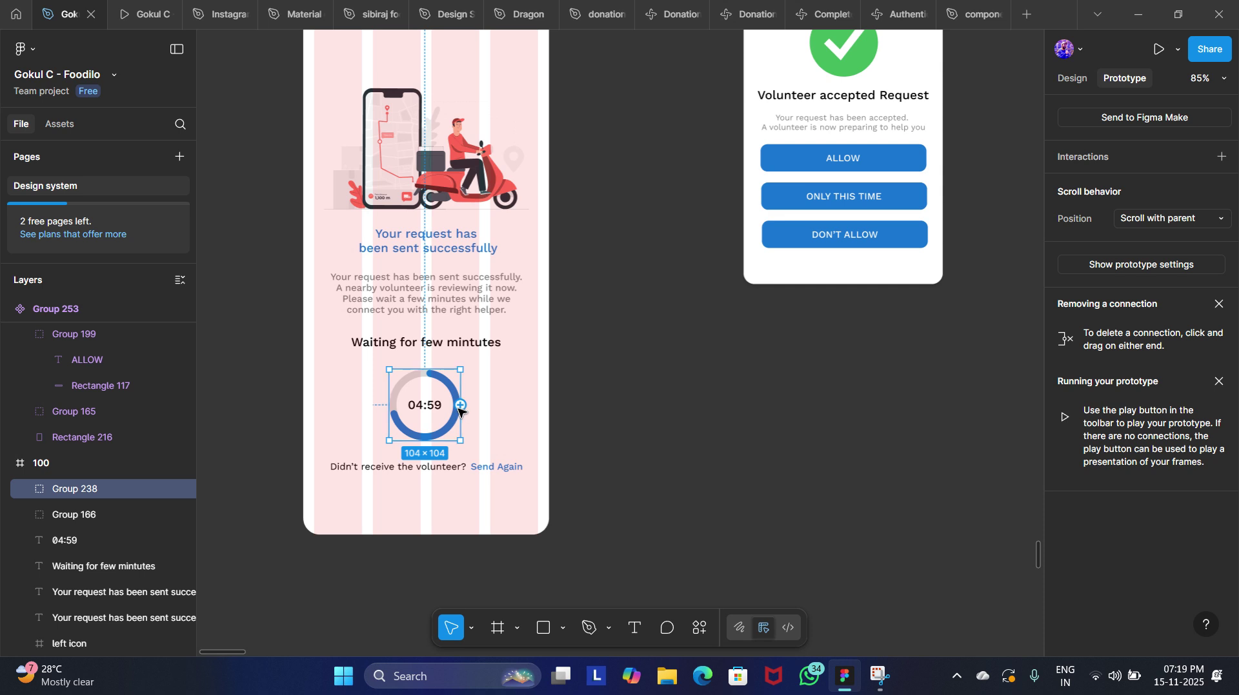
{"action": "left_click_drag", "start_coordinate": [460, 405], "coordinate": [758, 175]}
Set the timer ring's on-click interaction to open the three-button popup as an overlay.
{"action": "scroll", "coordinate": [699, 298], "scroll_direction": "right", "scroll_amount": 5}
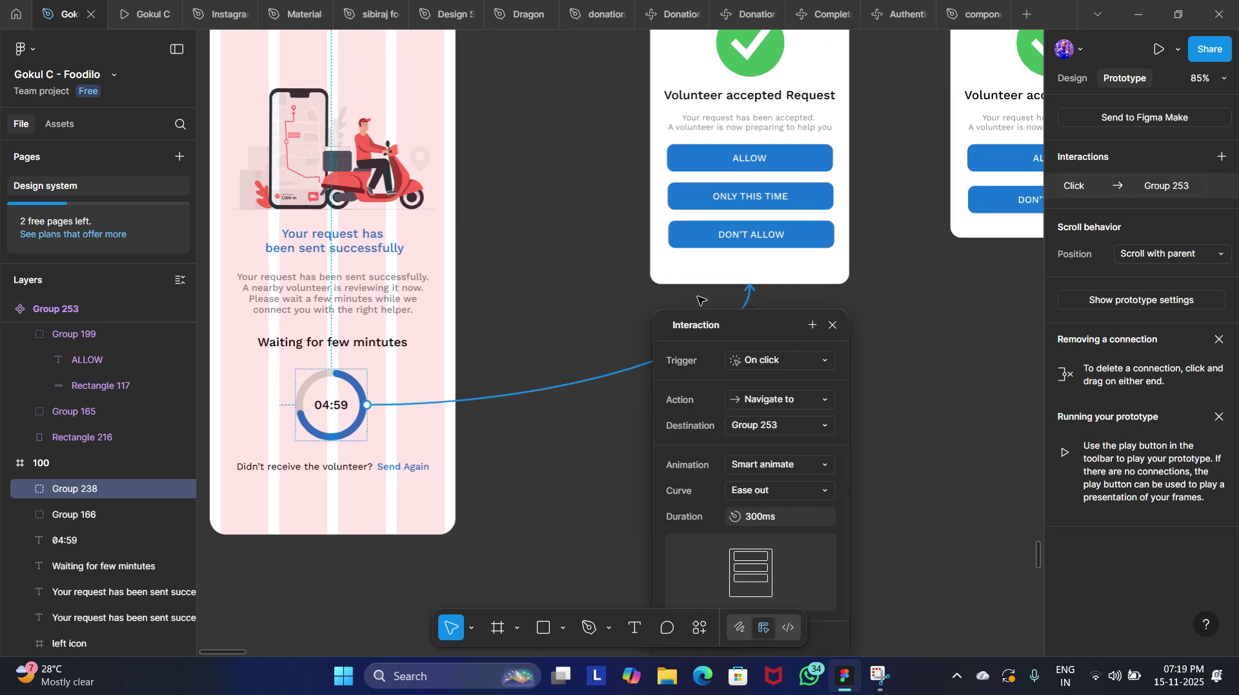
{"action": "scroll", "coordinate": [698, 298], "scroll_direction": "right", "scroll_amount": 3}
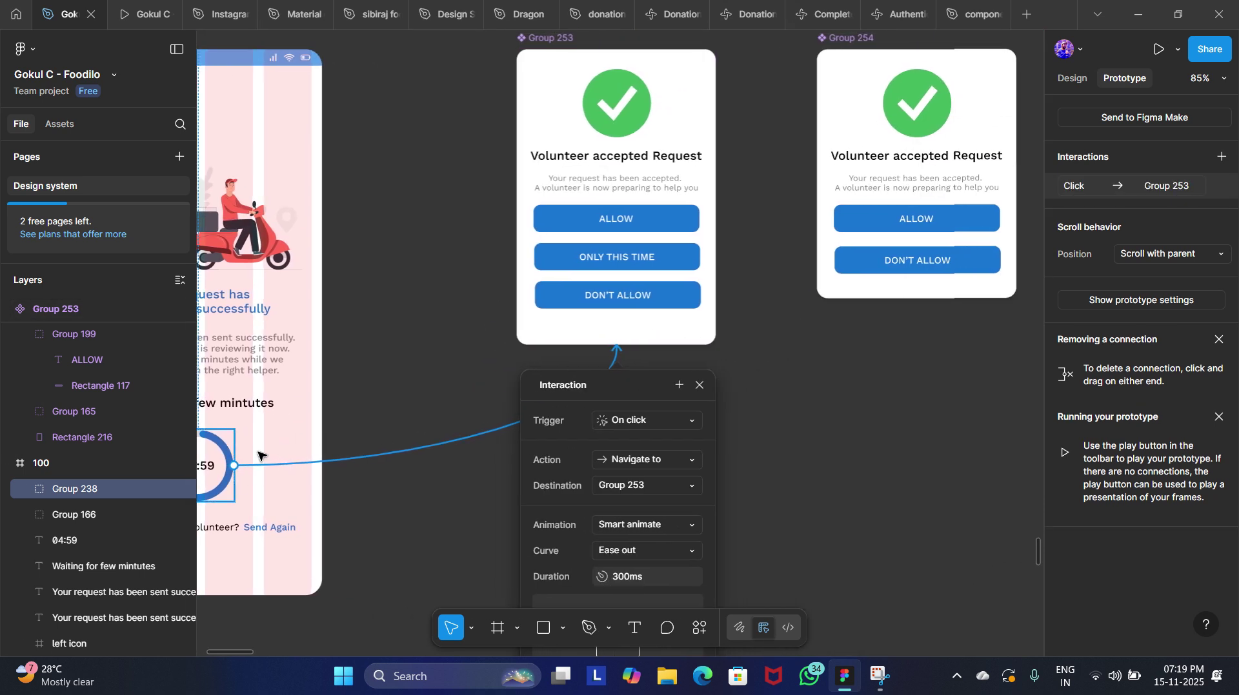
{"action": "left_click", "coordinate": [694, 459]}
{"action": "scroll", "coordinate": [675, 553], "scroll_direction": "down", "scroll_amount": 1}
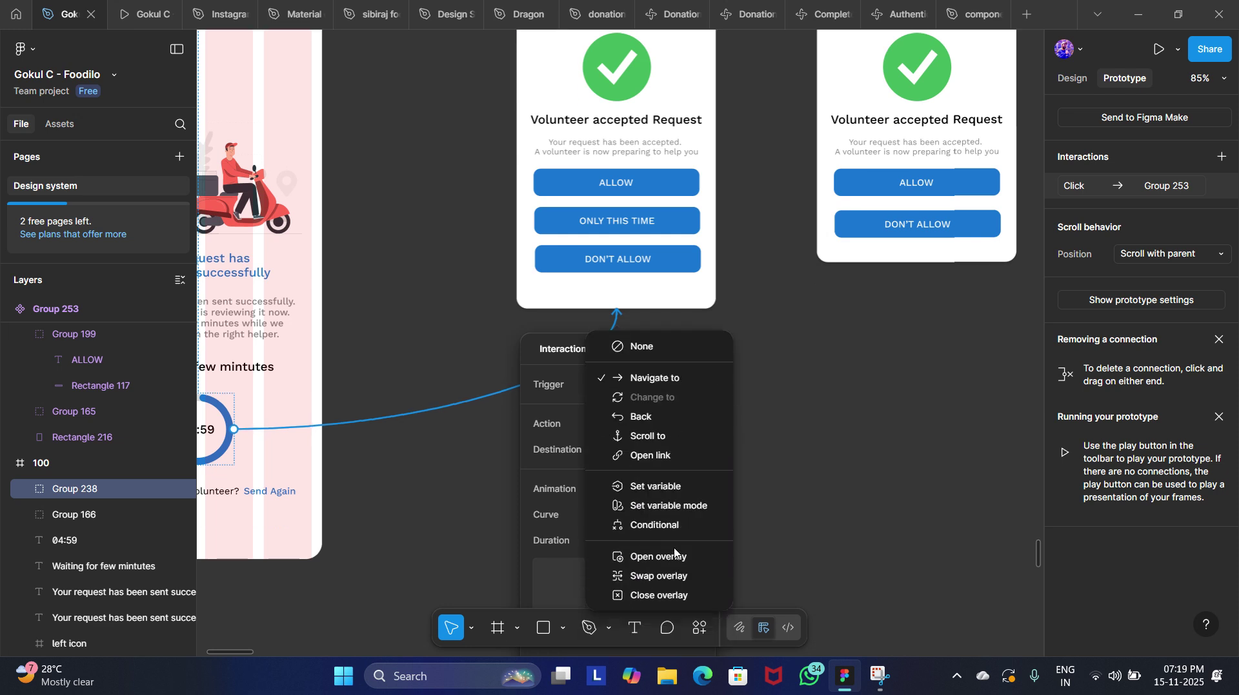
{"action": "left_click", "coordinate": [664, 555]}
{"action": "left_click", "coordinate": [774, 502]}
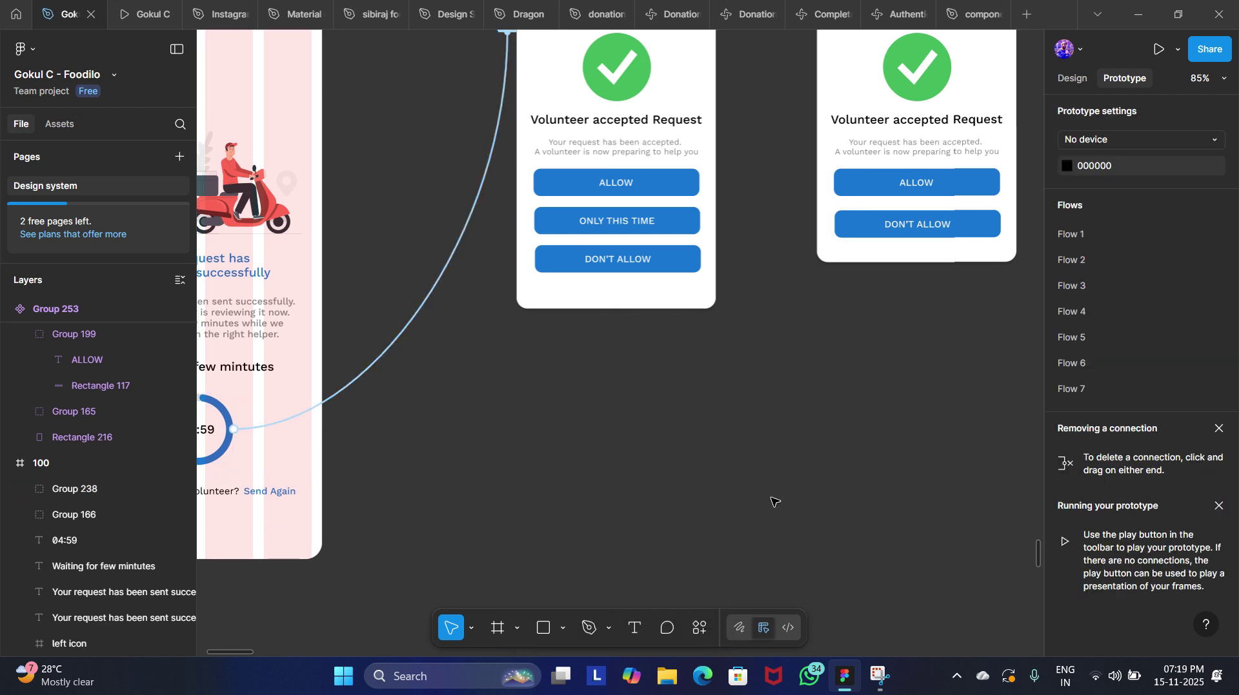
Connect the ALLOW button of the three-button popup to the first two-button popup, Group 254.
{"action": "scroll", "coordinate": [774, 502], "scroll_direction": "up", "scroll_amount": 4}
{"action": "scroll", "coordinate": [774, 501], "scroll_direction": "right", "scroll_amount": 2}
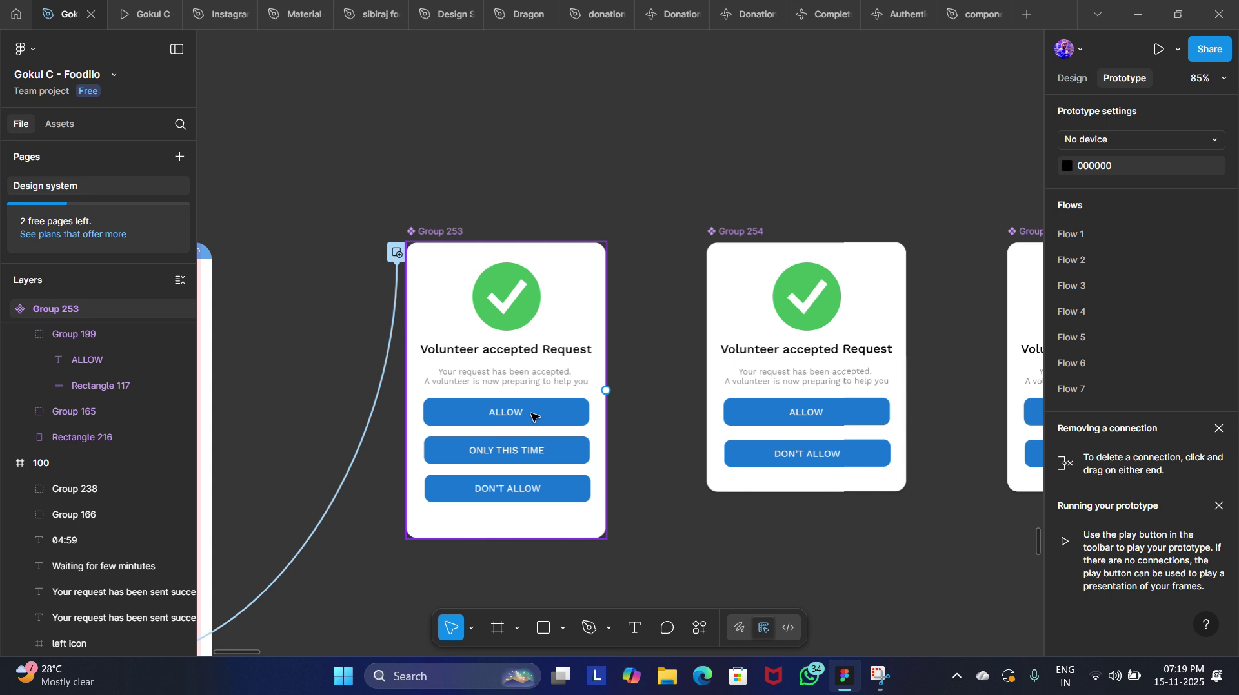
{"action": "scroll", "coordinate": [531, 416], "scroll_direction": "up", "scroll_amount": 3}
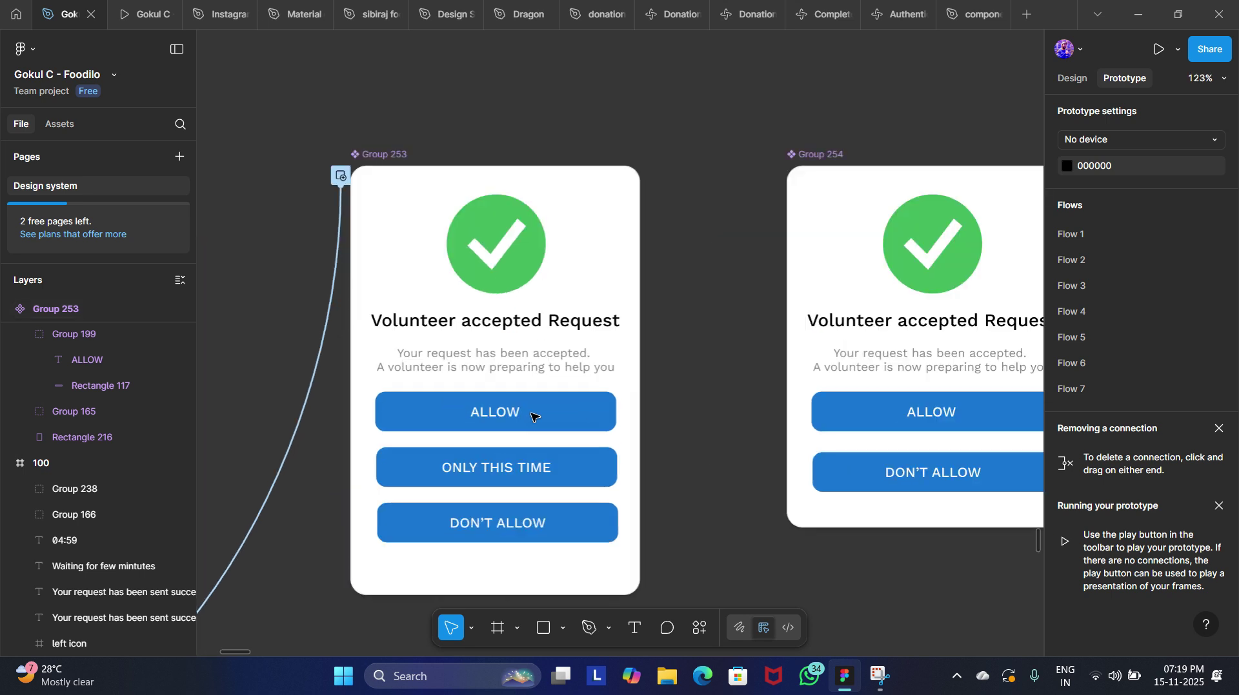
{"action": "double_click", "coordinate": [532, 416]}
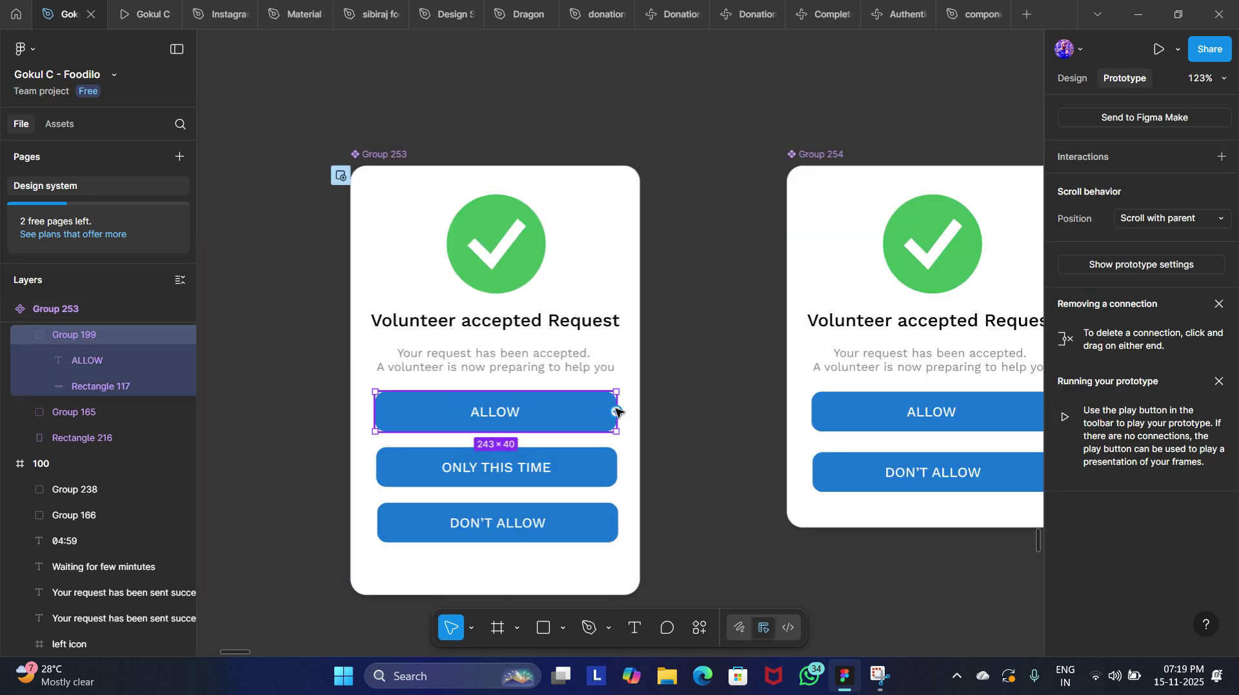
{"action": "left_click_drag", "start_coordinate": [616, 412], "coordinate": [859, 229]}
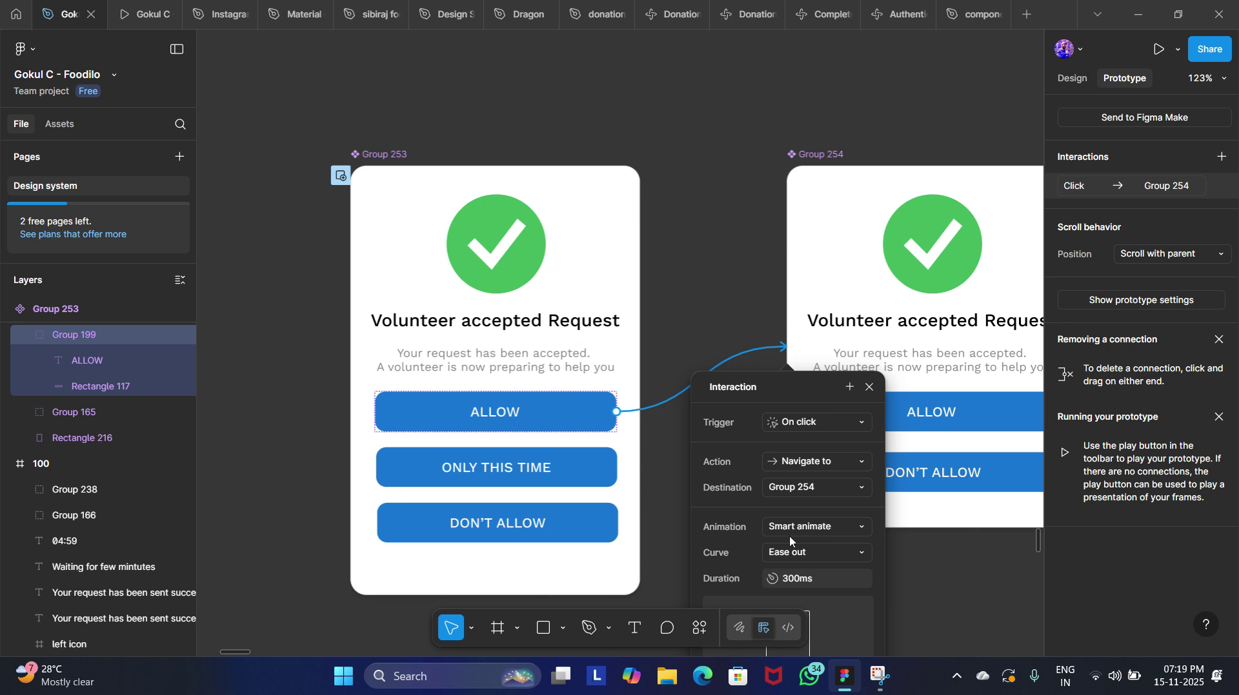
Set the ALLOW button's interaction to Swap overlay with Instant animation.
{"action": "scroll", "coordinate": [790, 541], "scroll_direction": "down", "scroll_amount": 1}
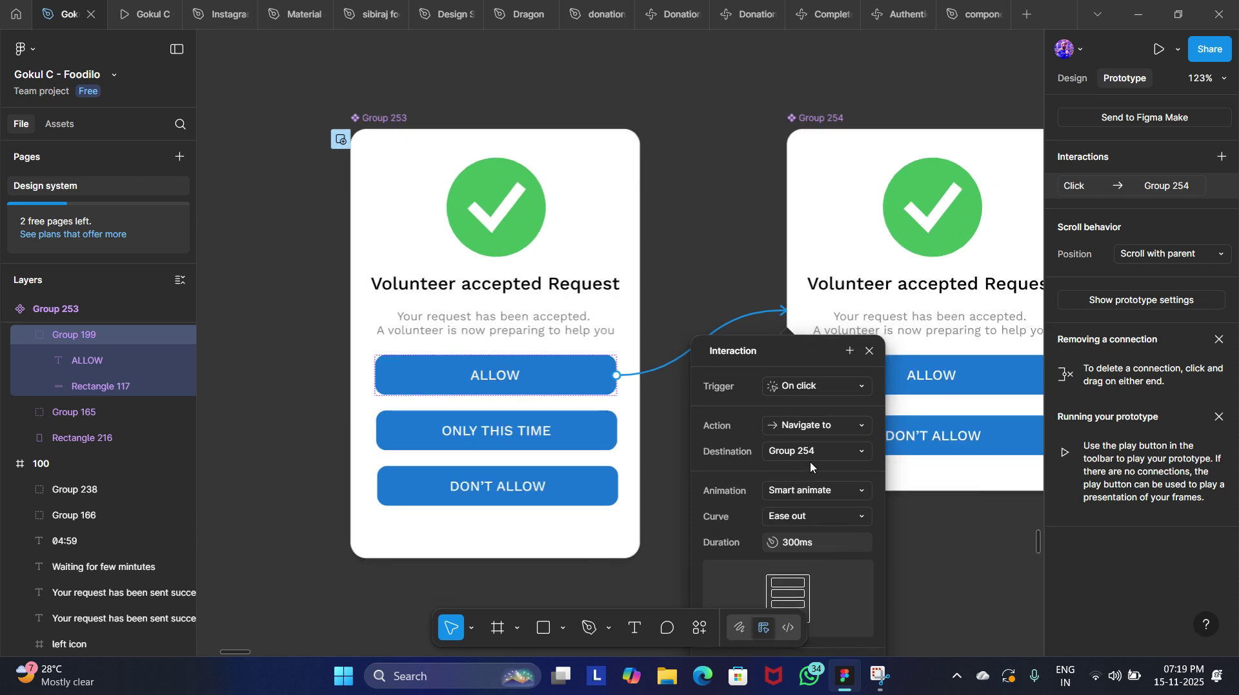
{"action": "left_click", "coordinate": [862, 427]}
{"action": "left_click", "coordinate": [824, 623]}
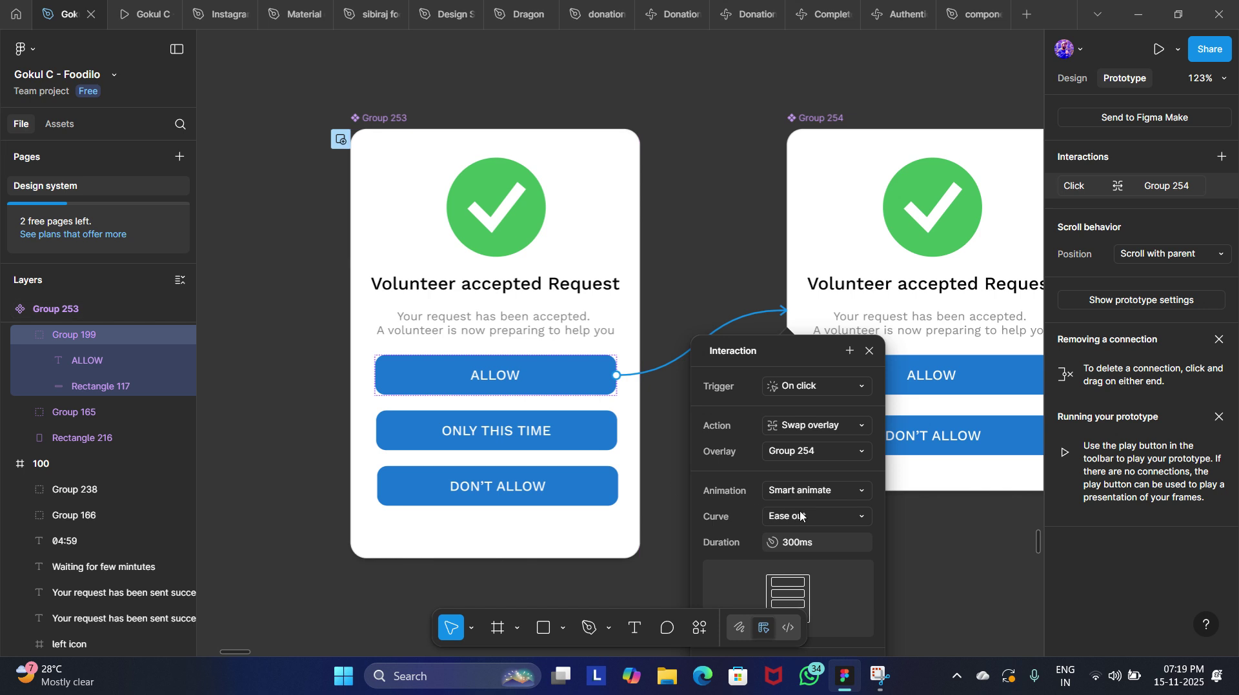
{"action": "left_click", "coordinate": [862, 491]}
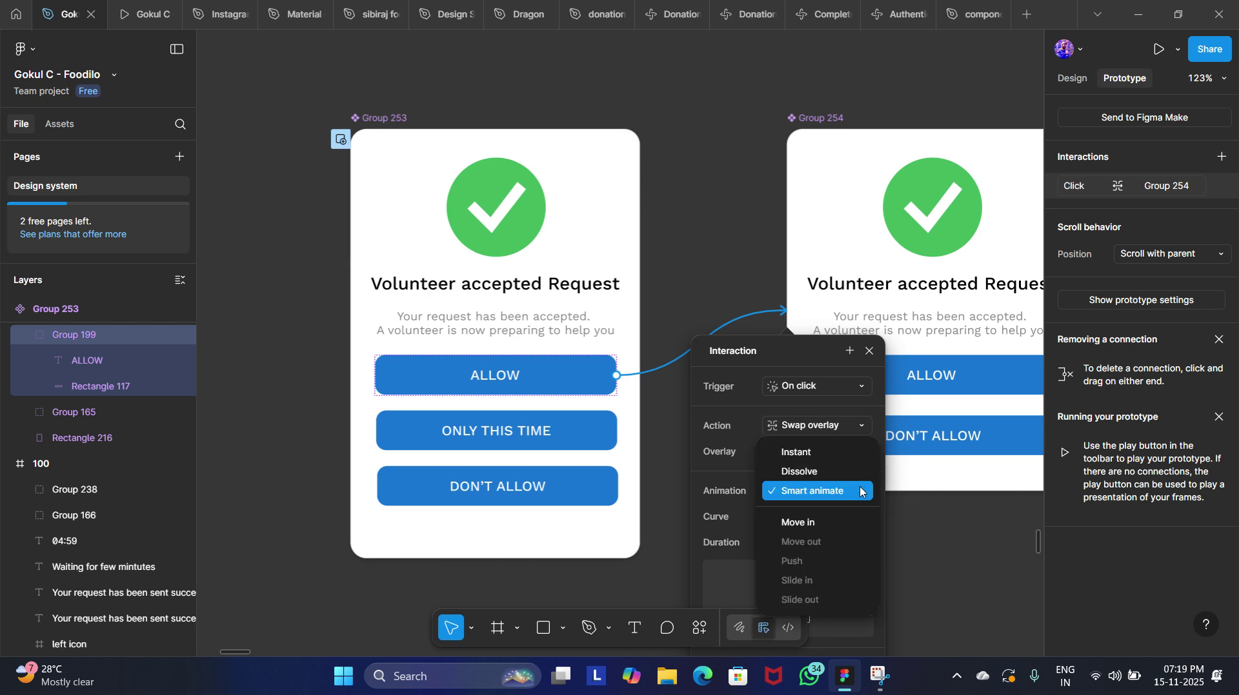
{"action": "left_click", "coordinate": [803, 452]}
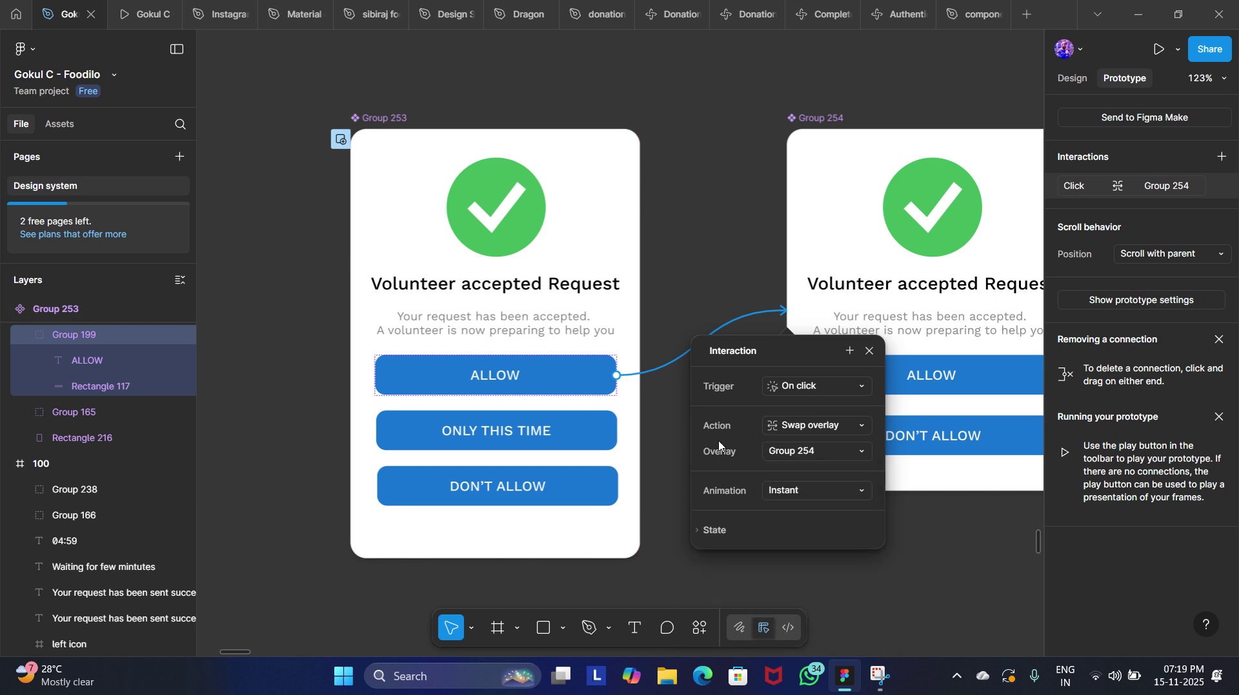
{"action": "left_click", "coordinate": [665, 455]}
Connect the ONLY THIS TIME button to the first two-button popup, Group 254, with an on-click interaction.
{"action": "left_click", "coordinate": [606, 431]}
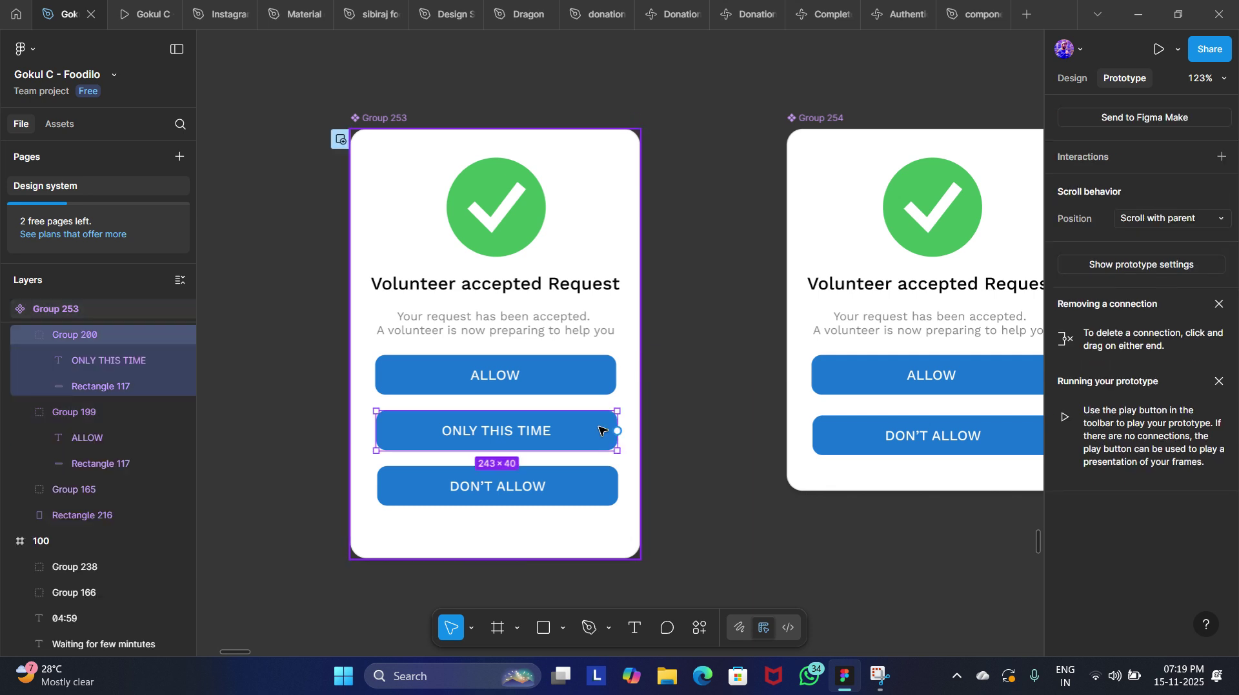
{"action": "left_click_drag", "start_coordinate": [617, 431], "coordinate": [779, 395]}
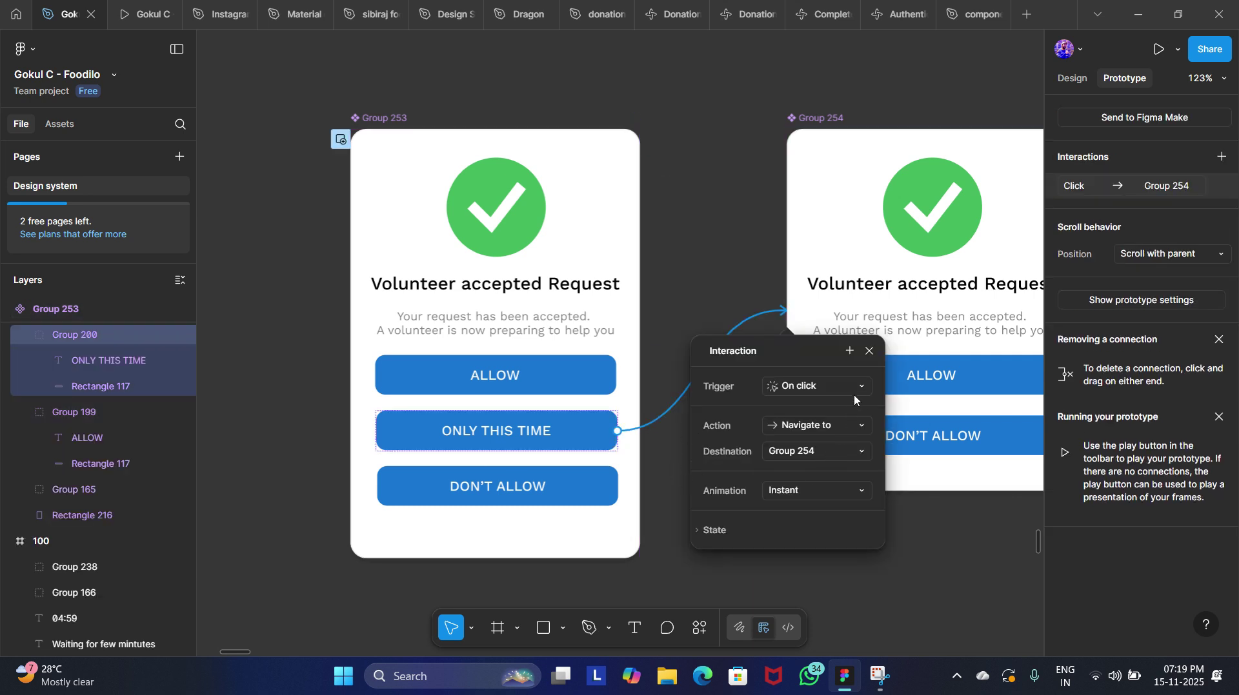
{"action": "left_click", "coordinate": [851, 425]}
{"action": "scroll", "coordinate": [832, 509], "scroll_direction": "down", "scroll_amount": 3}
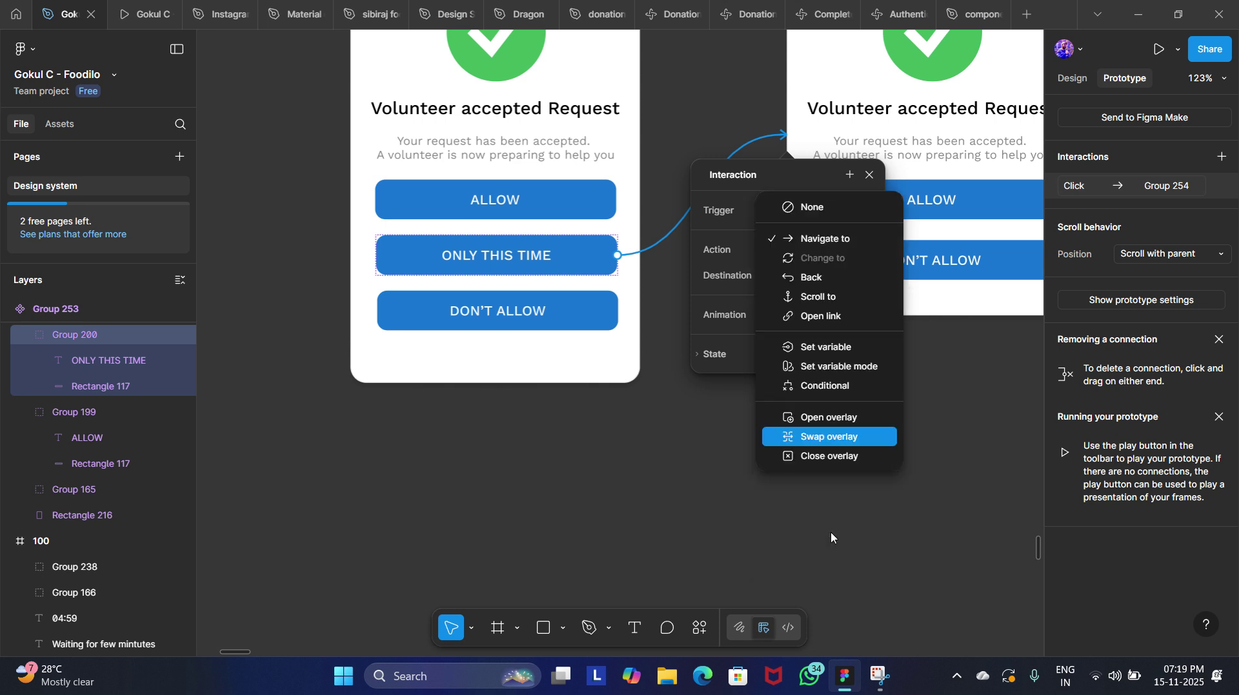
{"action": "left_click", "coordinate": [687, 431]}
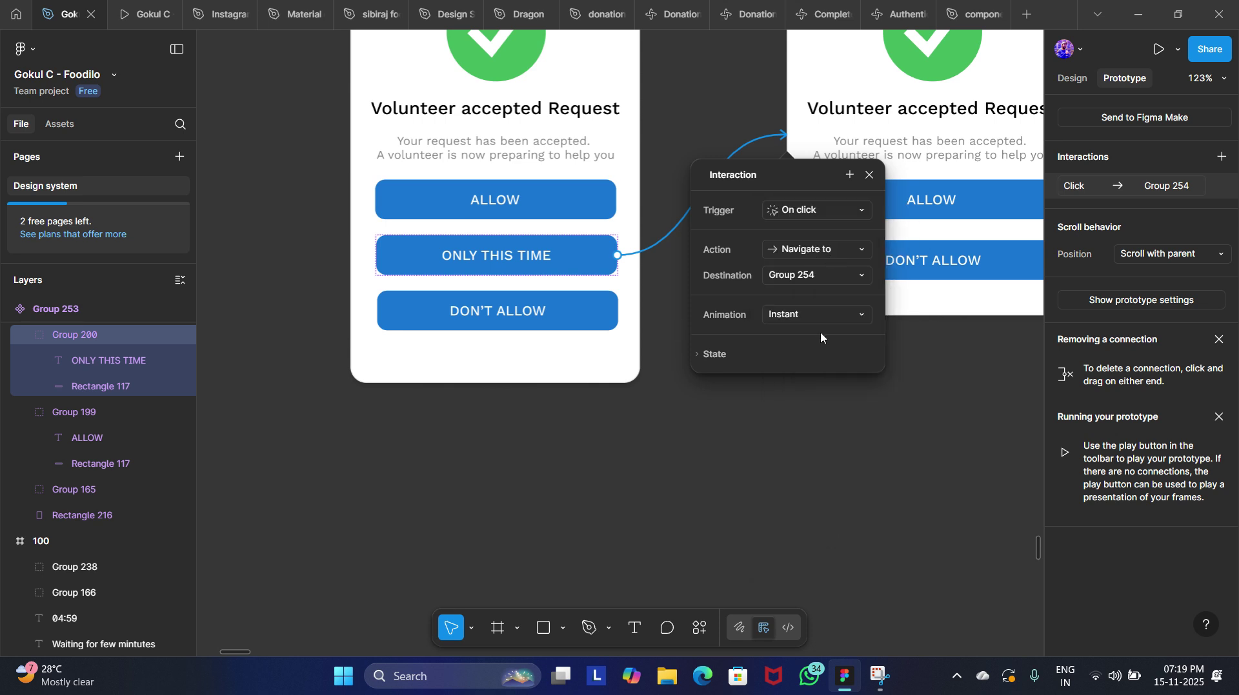
{"action": "left_click", "coordinate": [722, 404]}
Connect the DON'T ALLOW button of the three-button popup to Group 254 with the Swap overlay action.
{"action": "left_click", "coordinate": [597, 313]}
{"action": "left_click", "coordinate": [597, 312]}
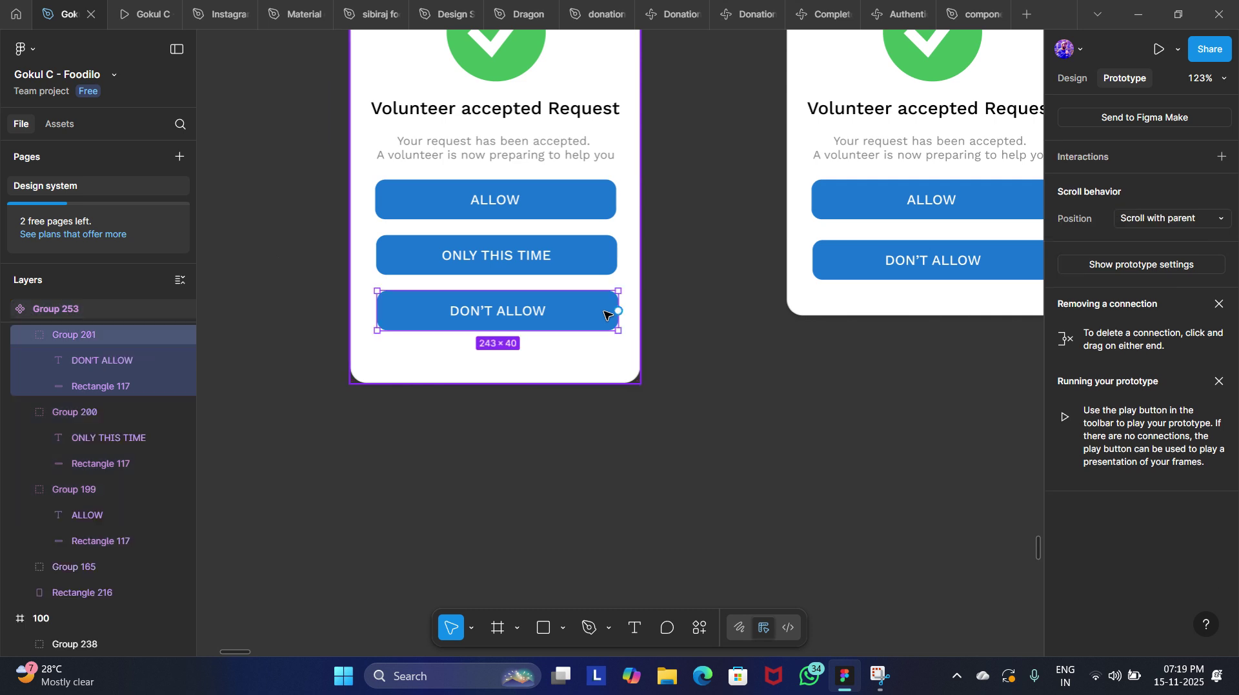
{"action": "left_click_drag", "start_coordinate": [809, 218], "coordinate": [811, 218]}
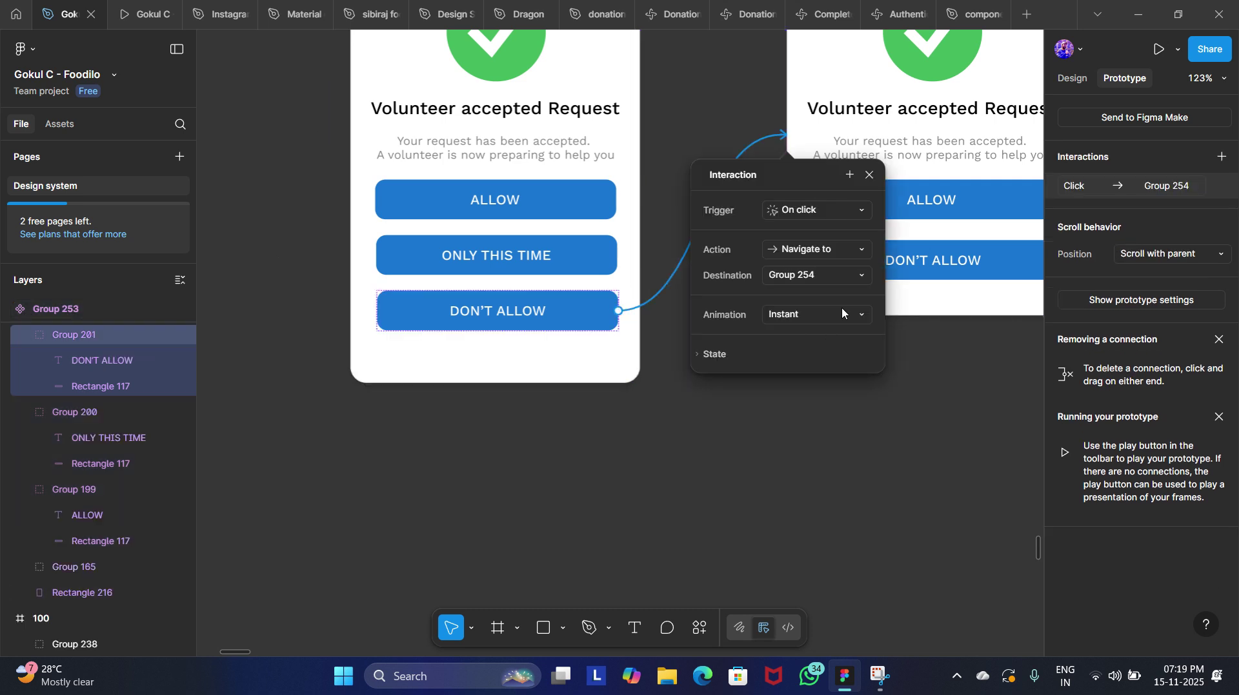
{"action": "left_click", "coordinate": [864, 254]}
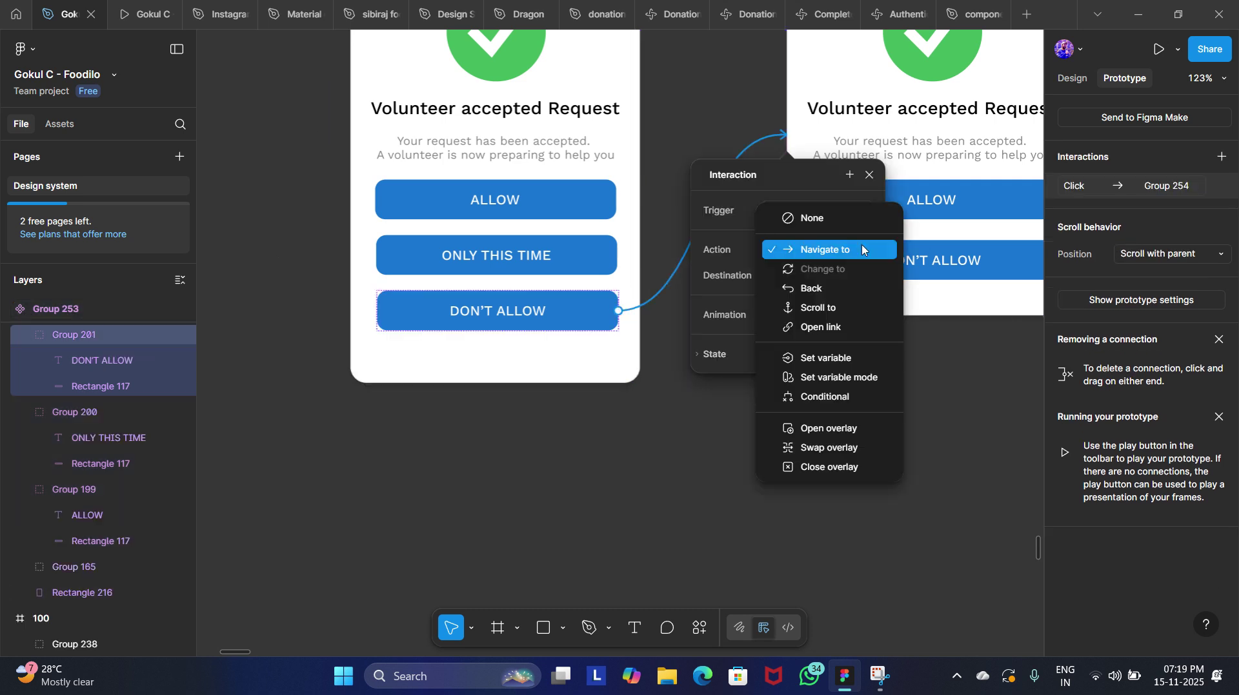
{"action": "left_click", "coordinate": [820, 448]}
{"action": "left_click", "coordinate": [794, 451]}
Connect the ALLOW button of the first two-button popup, Group 254, to Group 255 with an on-click Swap overlay action.
{"action": "scroll", "coordinate": [795, 452], "scroll_direction": "right", "scroll_amount": 5}
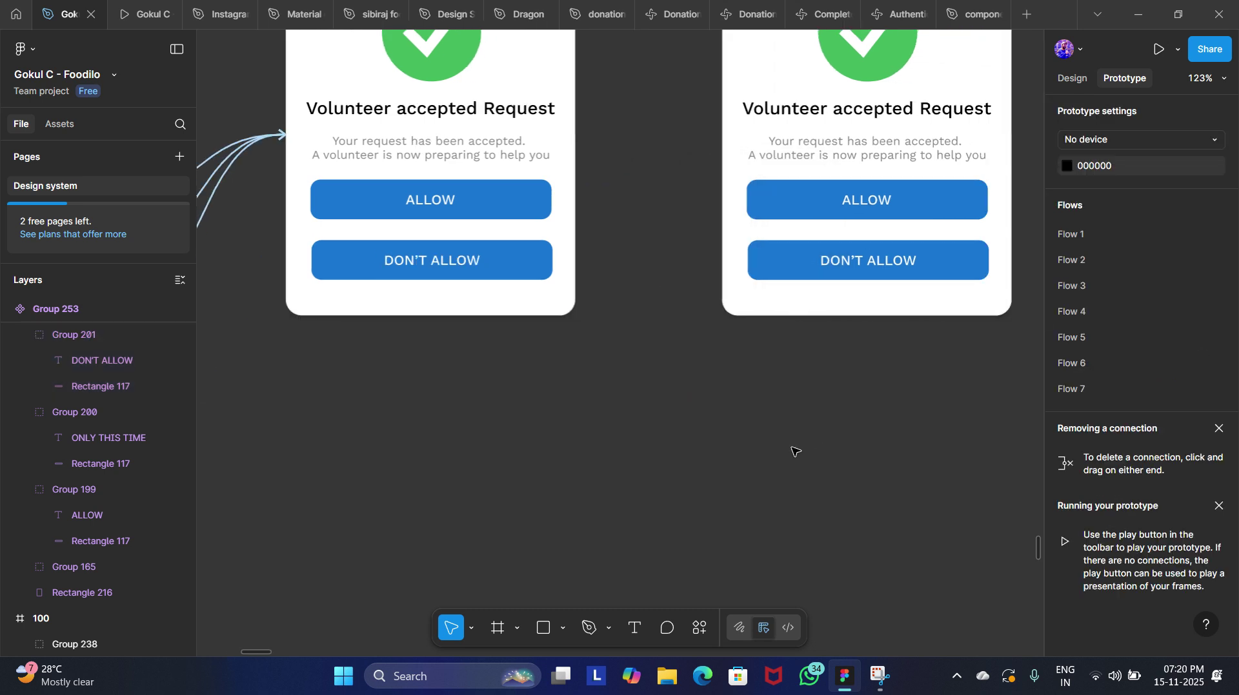
{"action": "scroll", "coordinate": [795, 452], "scroll_direction": "up", "scroll_amount": 2}
{"action": "scroll", "coordinate": [793, 451], "scroll_direction": "left", "scroll_amount": 3}
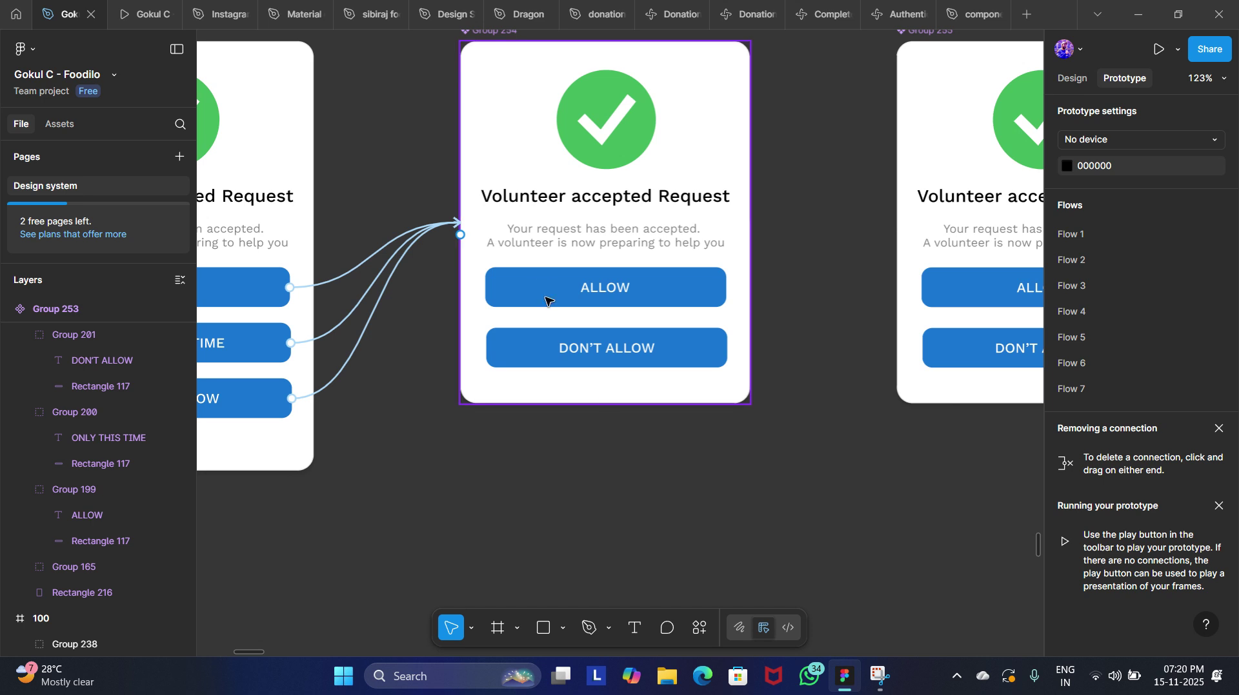
{"action": "scroll", "coordinate": [548, 301], "scroll_direction": "right", "scroll_amount": 1}
{"action": "left_click", "coordinate": [630, 290]}
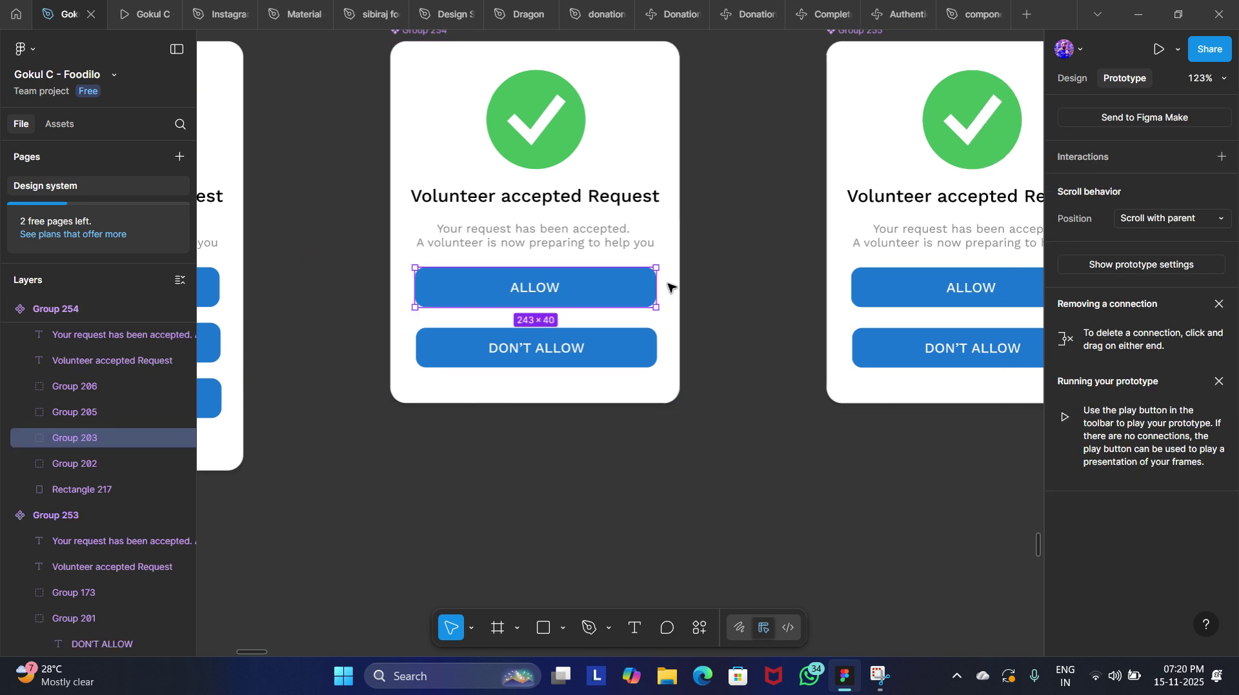
{"action": "scroll", "coordinate": [671, 287], "scroll_direction": "right", "scroll_amount": 1}
{"action": "left_click_drag", "start_coordinate": [599, 288], "coordinate": [792, 248]}
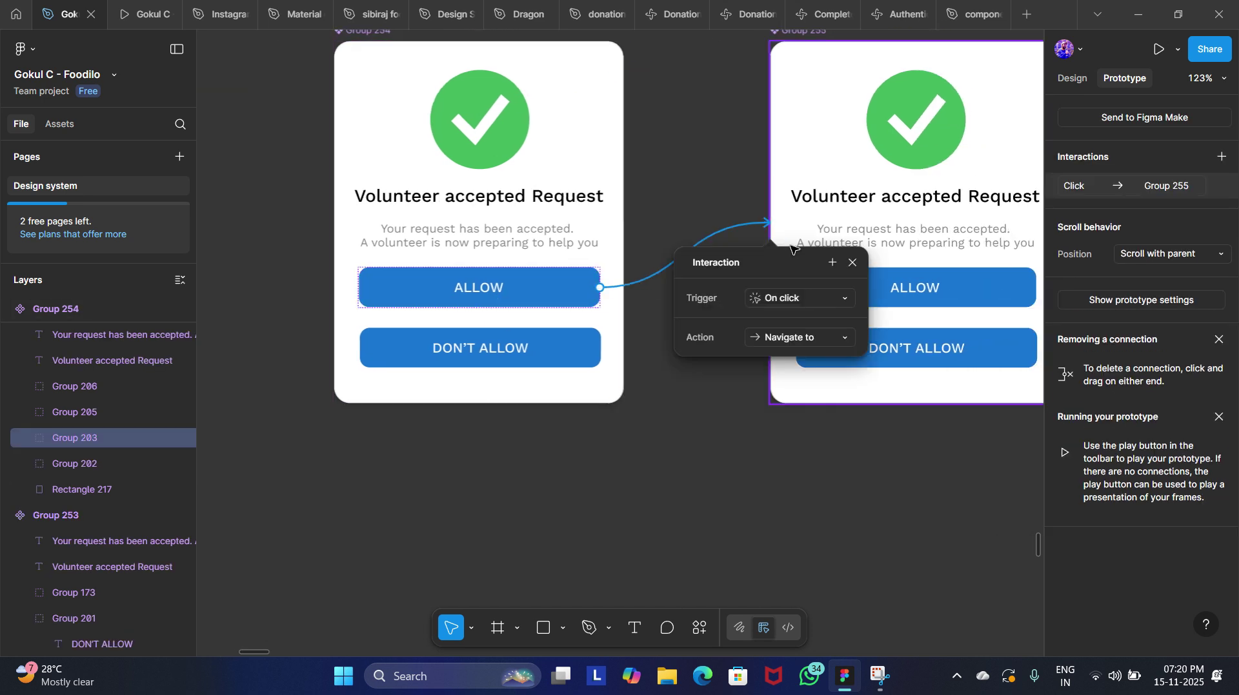
{"action": "left_click", "coordinate": [846, 338]}
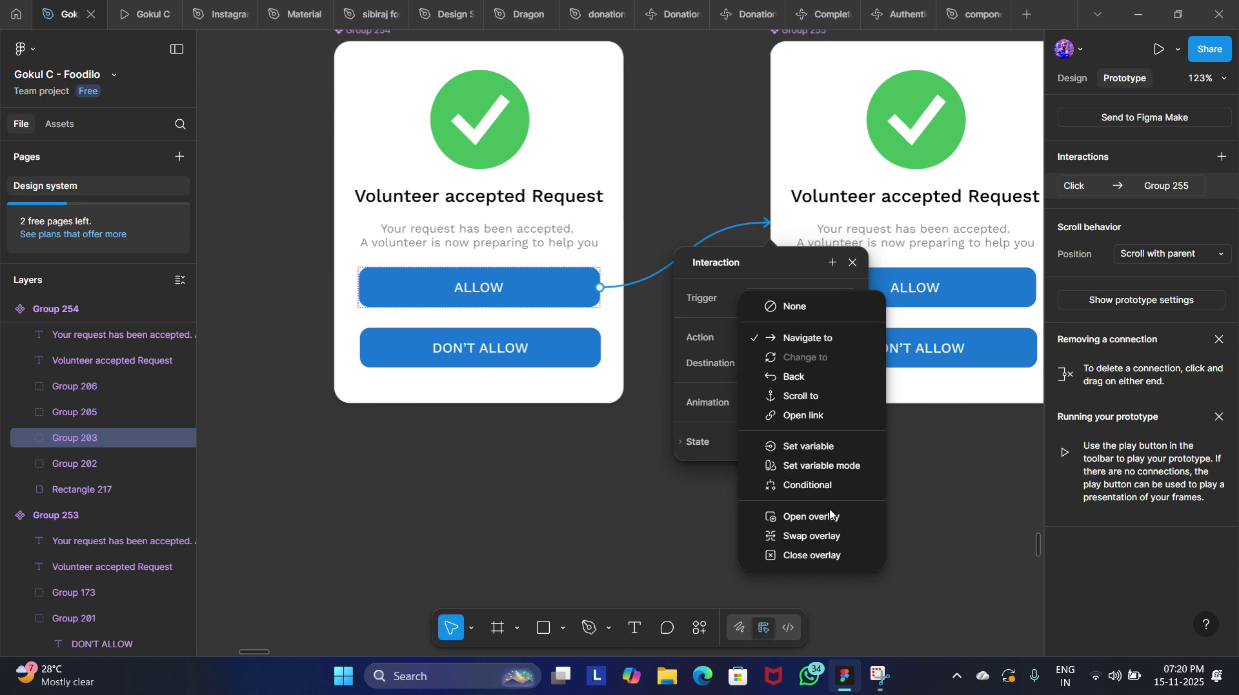
{"action": "left_click", "coordinate": [826, 536]}
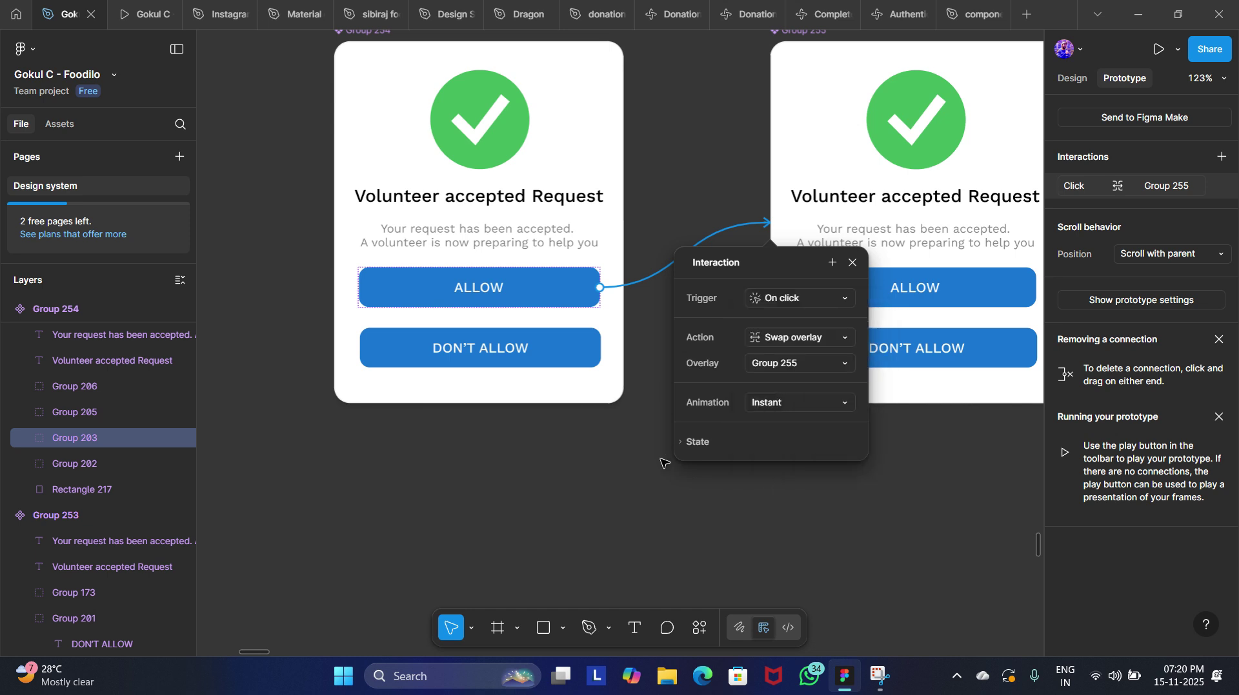
Connect the DON'T ALLOW button of Group 254 to Group 255 with the Swap overlay action.
{"action": "key", "text": "Escape"}
{"action": "left_click", "coordinate": [571, 338]}
{"action": "left_click_drag", "start_coordinate": [600, 348], "coordinate": [800, 271]}
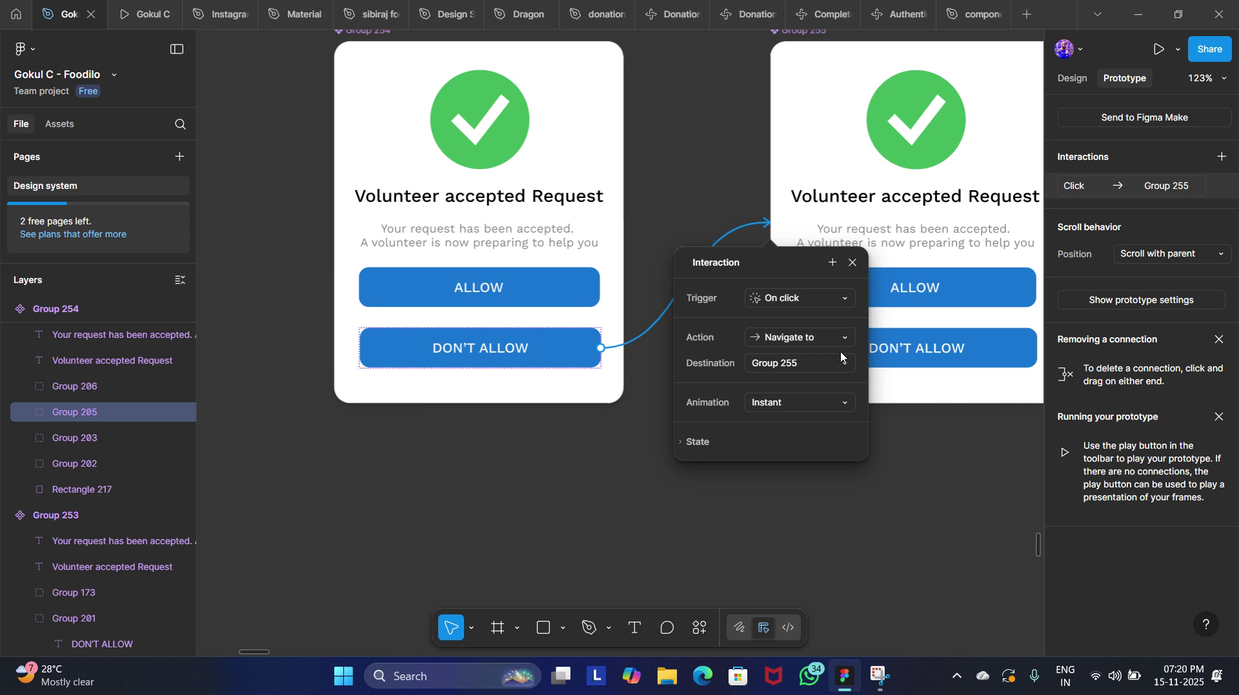
{"action": "left_click", "coordinate": [843, 331]}
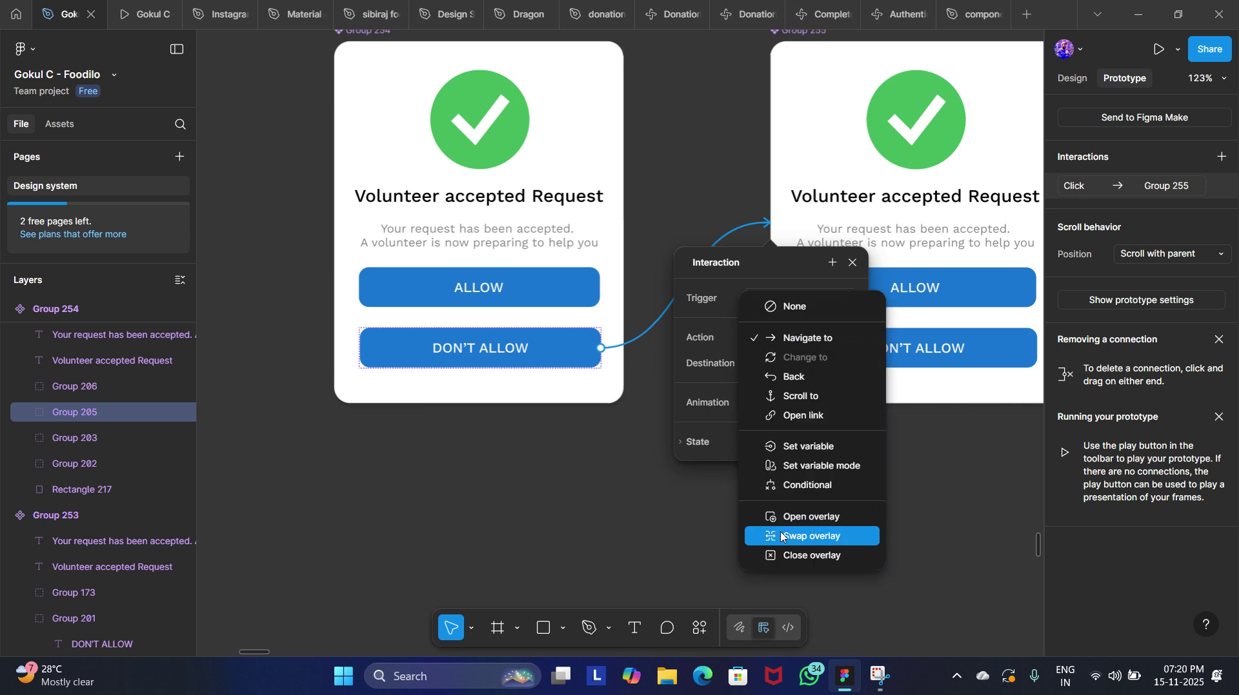
{"action": "key", "text": "Escape"}
{"action": "left_click", "coordinate": [799, 478]}
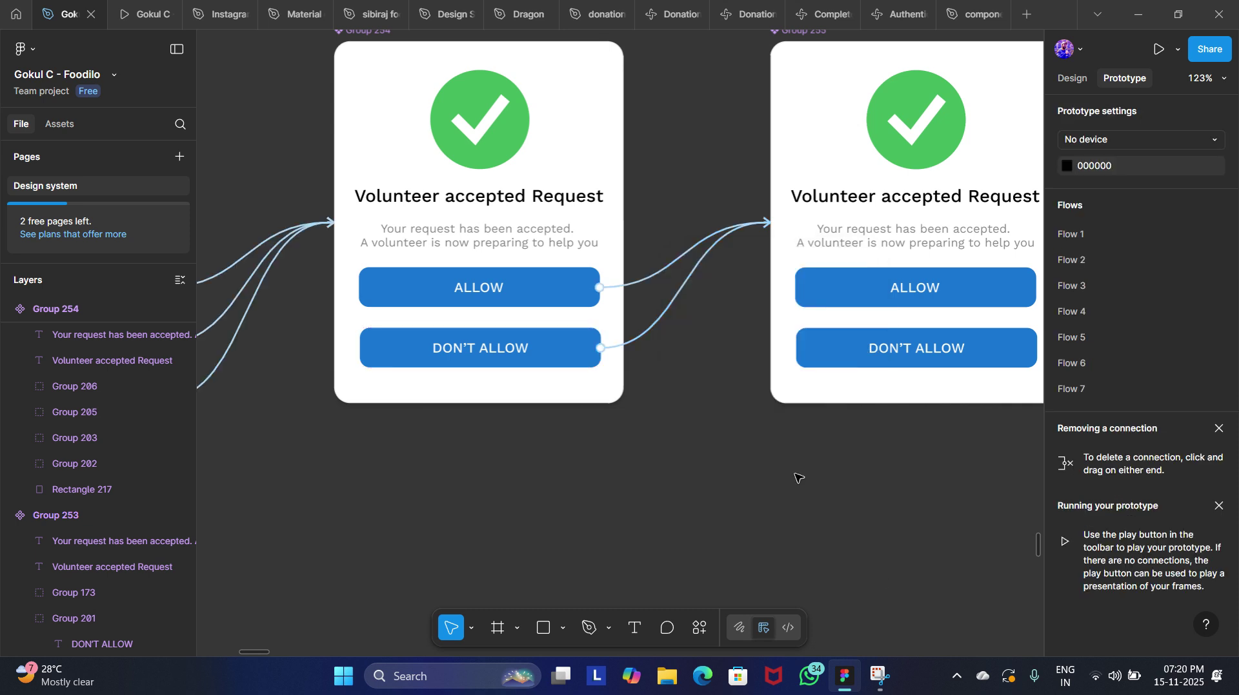
Add an on-click Close overlay interaction to the ALLOW button of the last popup, Group 255.
{"action": "scroll", "coordinate": [799, 478], "scroll_direction": "down", "scroll_amount": 5}
{"action": "scroll", "coordinate": [798, 478], "scroll_direction": "right", "scroll_amount": 3}
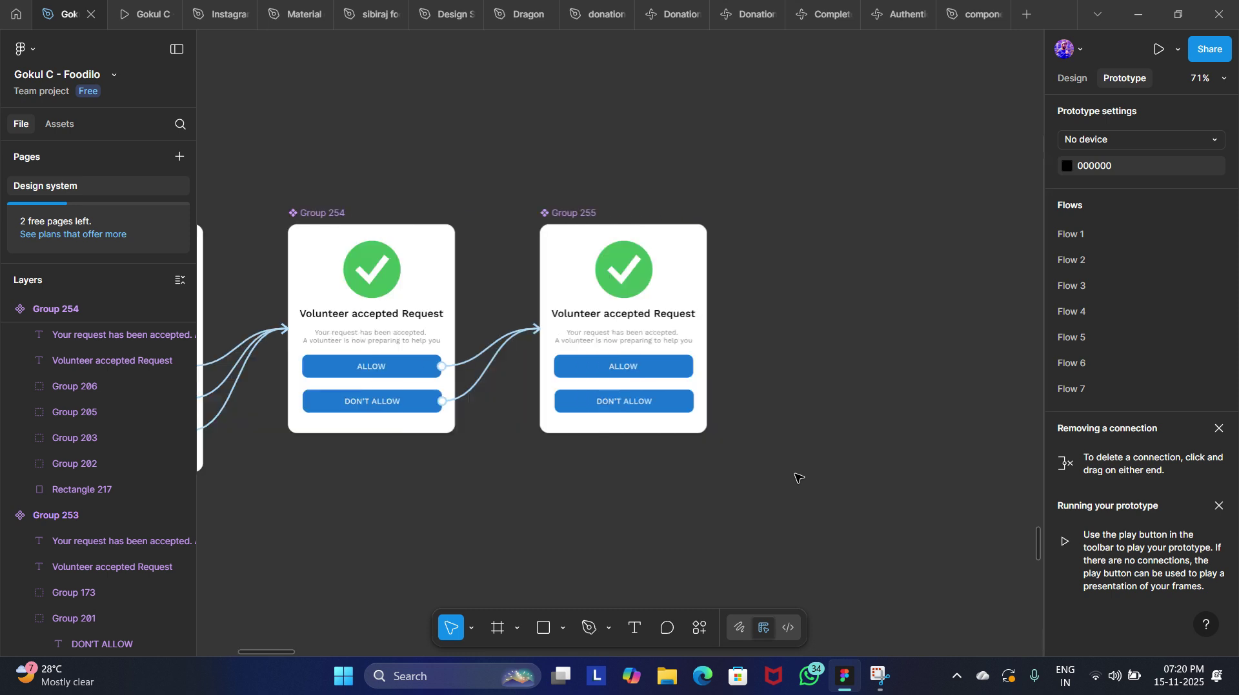
{"action": "scroll", "coordinate": [799, 478], "scroll_direction": "up", "scroll_amount": 5}
{"action": "scroll", "coordinate": [732, 389], "scroll_direction": "left", "scroll_amount": 2}
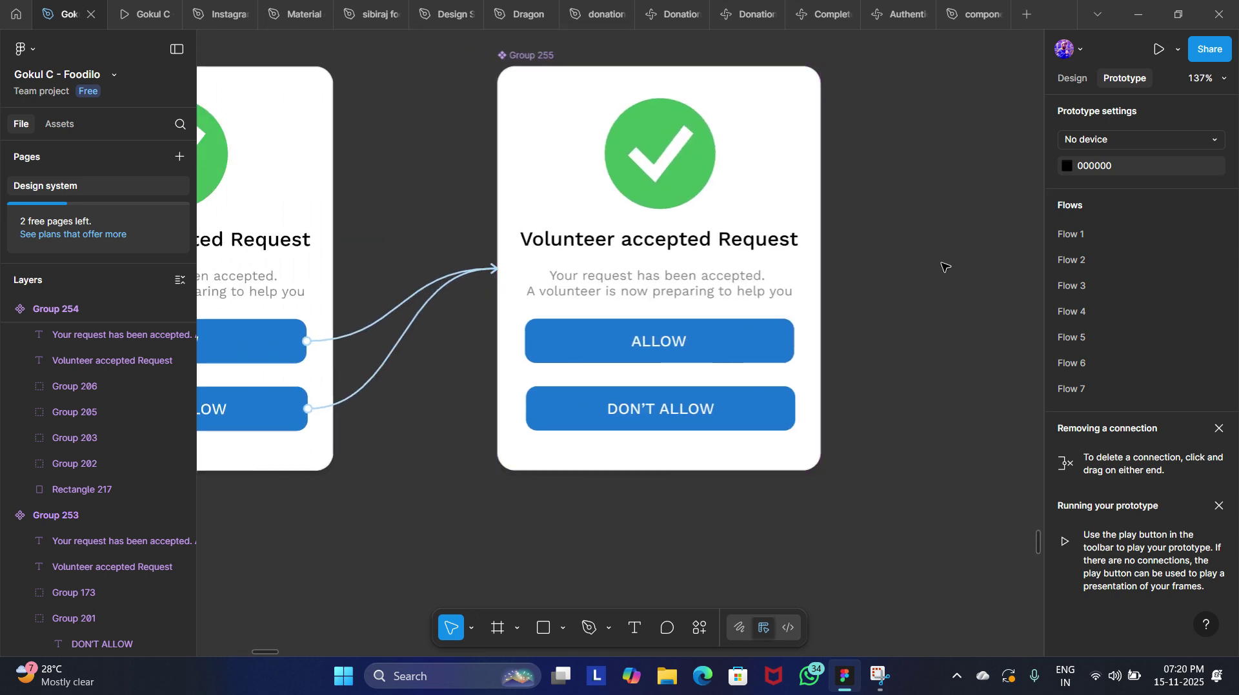
{"action": "left_click", "coordinate": [774, 354]}
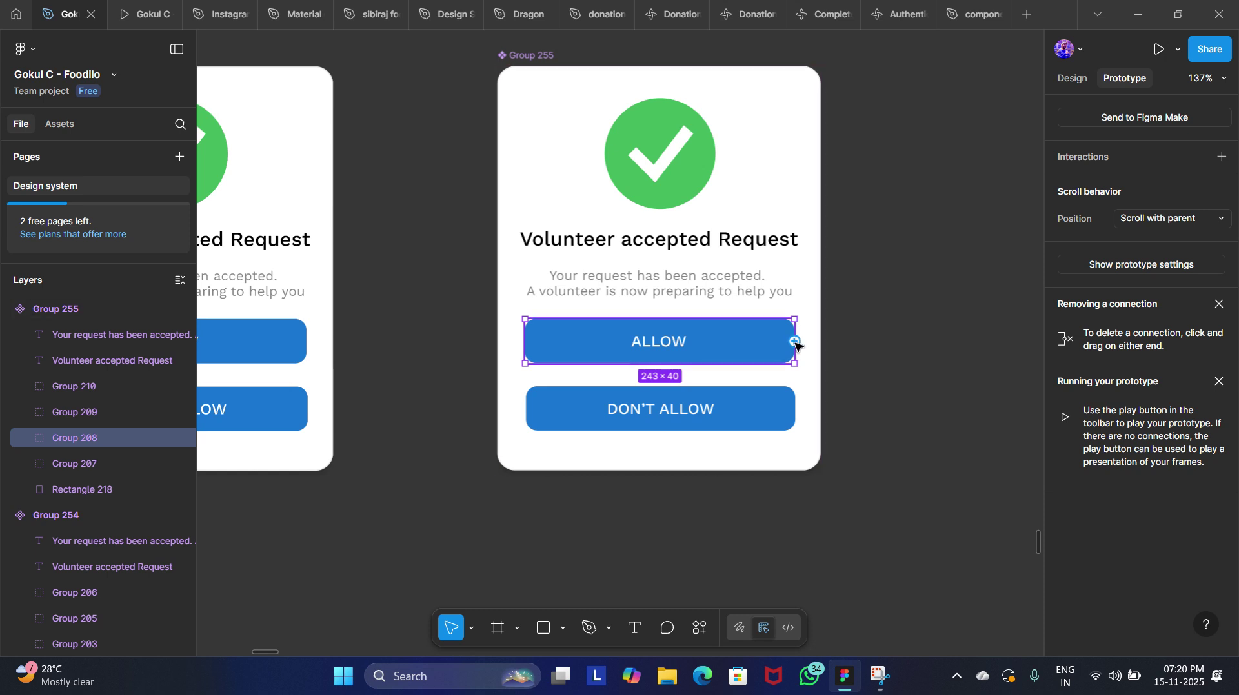
{"action": "left_click", "coordinate": [796, 341]}
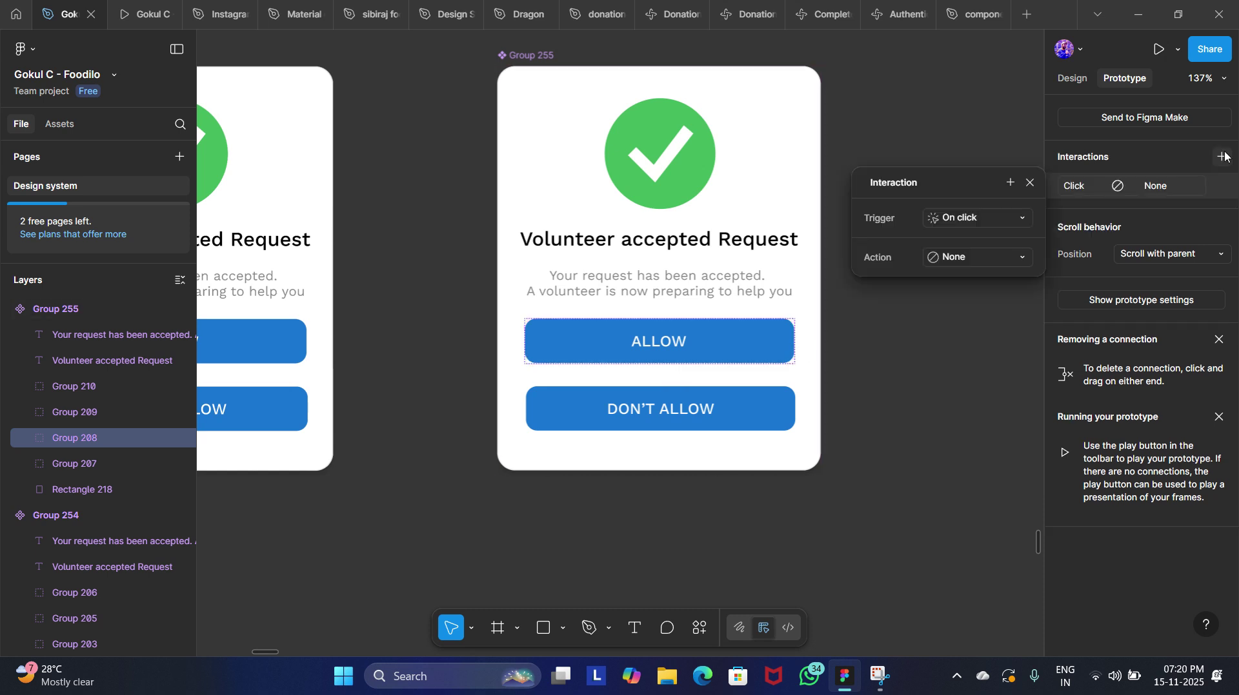
{"action": "left_click", "coordinate": [1021, 260]}
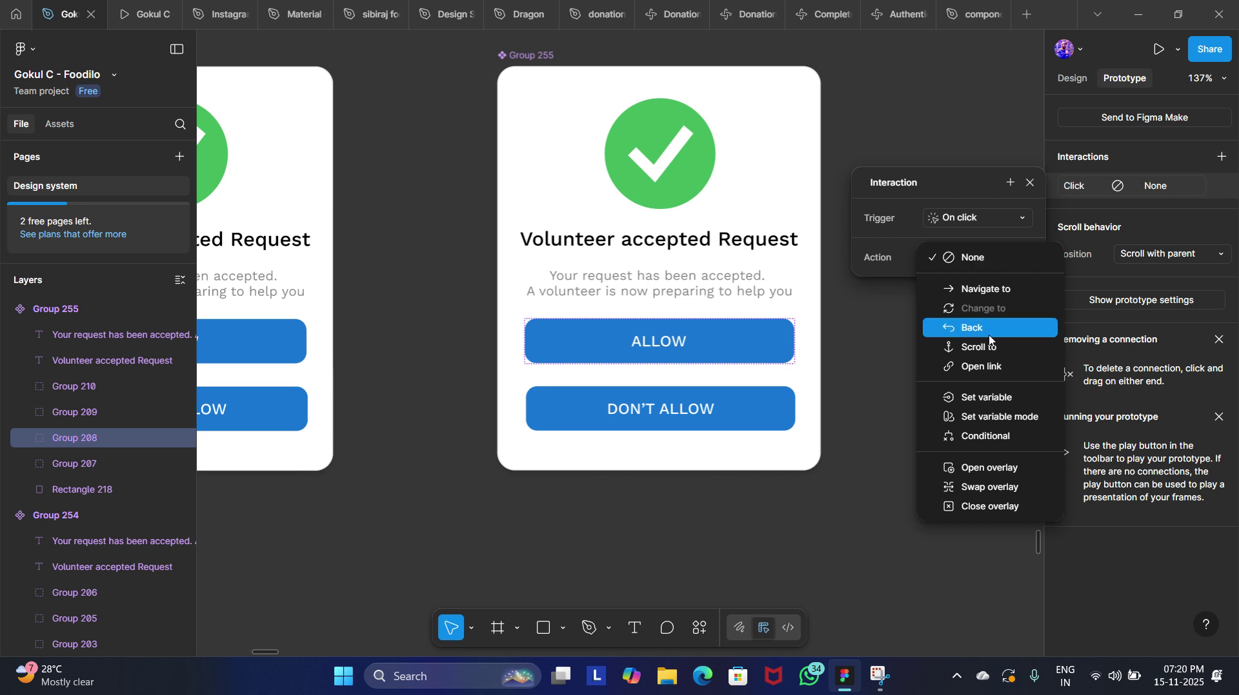
{"action": "left_click", "coordinate": [990, 507]}
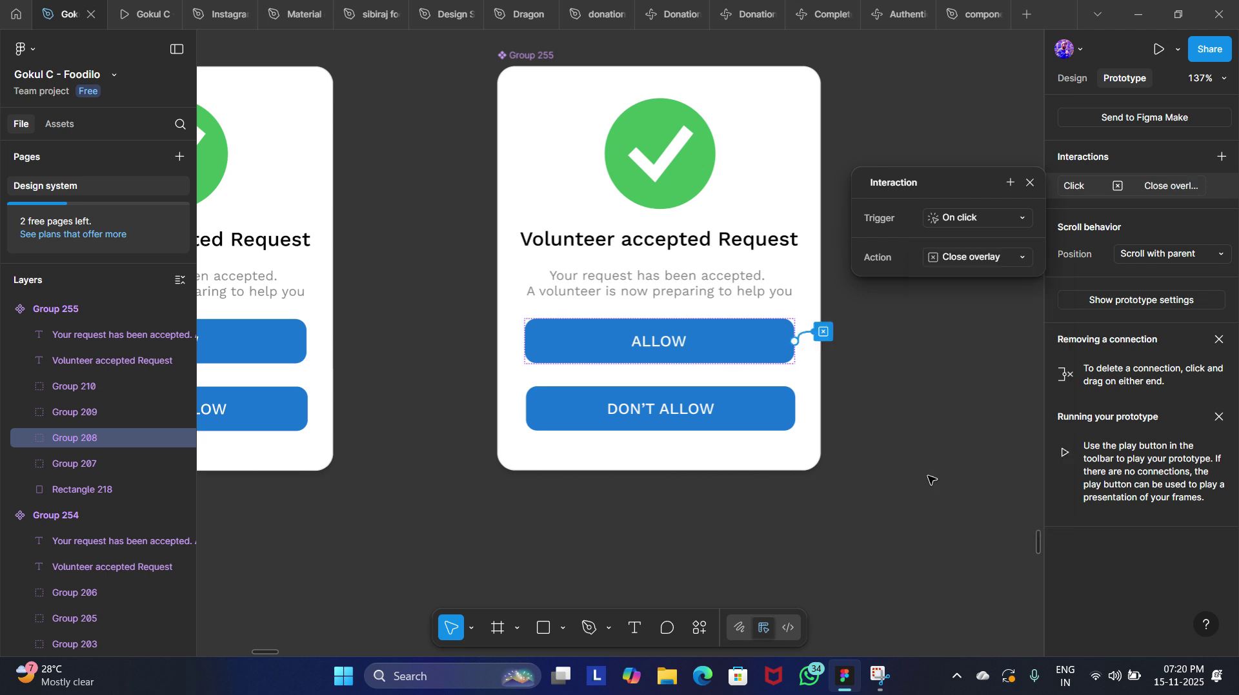
Add an on-click Close overlay interaction to the DON'T ALLOW button of Group 255.
{"action": "left_click", "coordinate": [778, 418]}
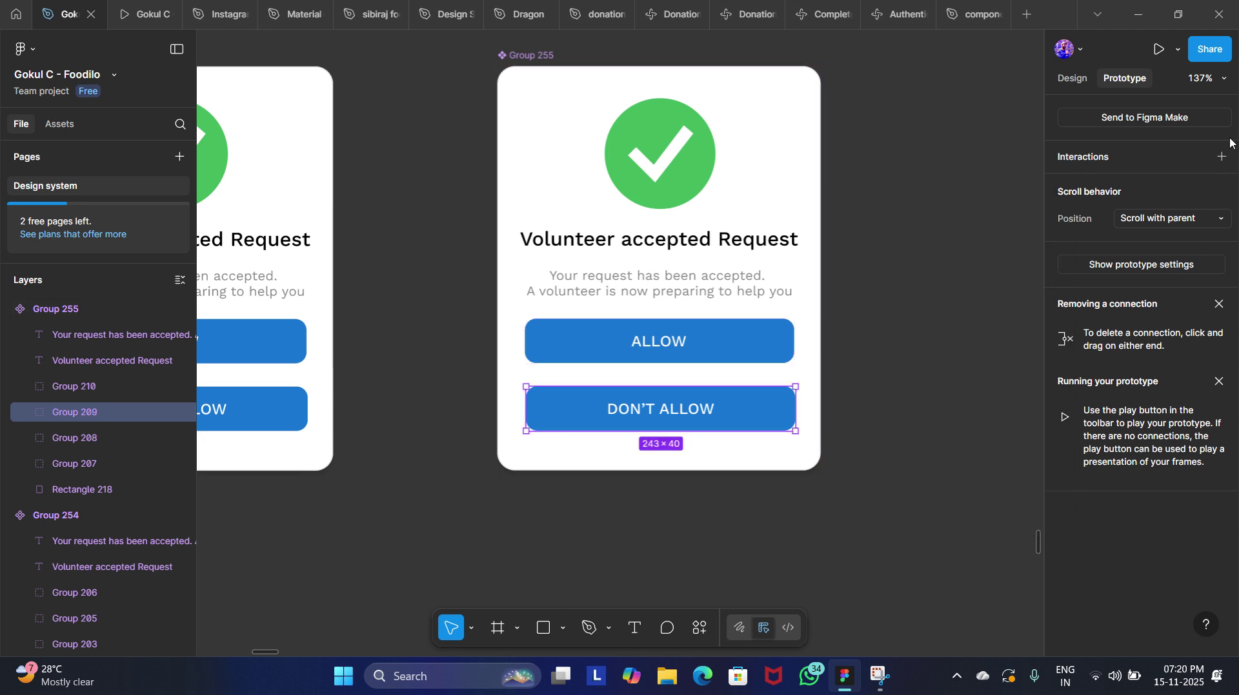
{"action": "left_click", "coordinate": [1222, 156]}
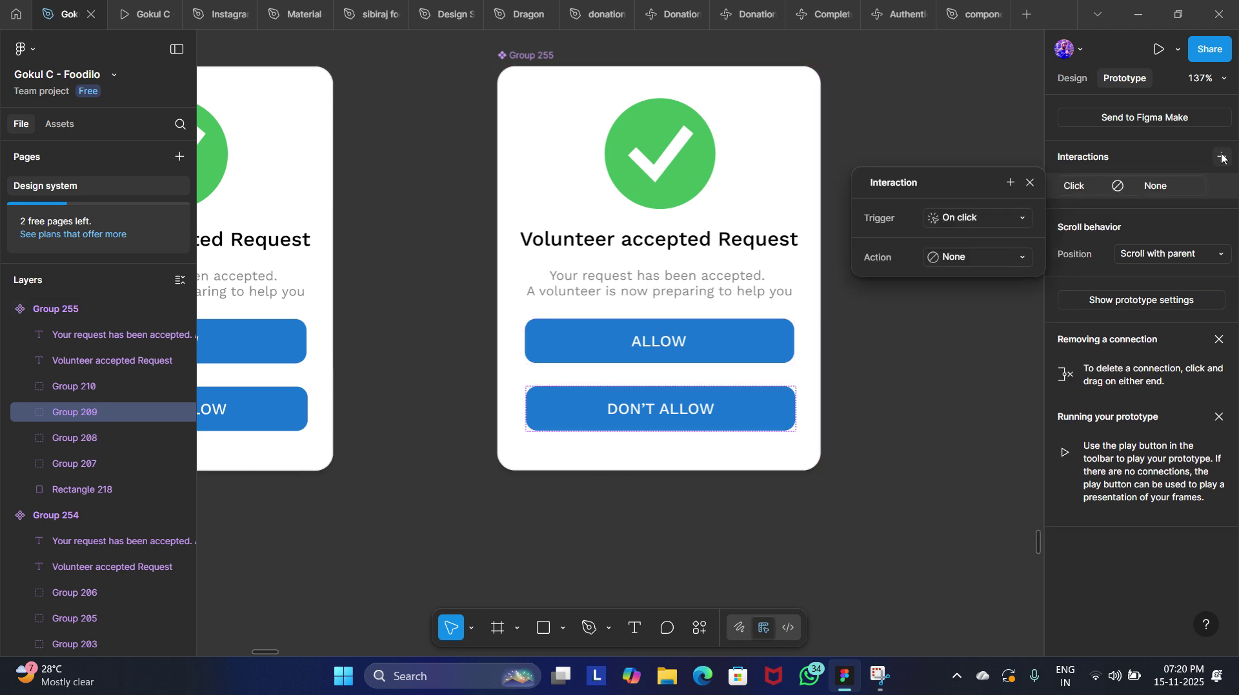
{"action": "left_click", "coordinate": [1012, 257]}
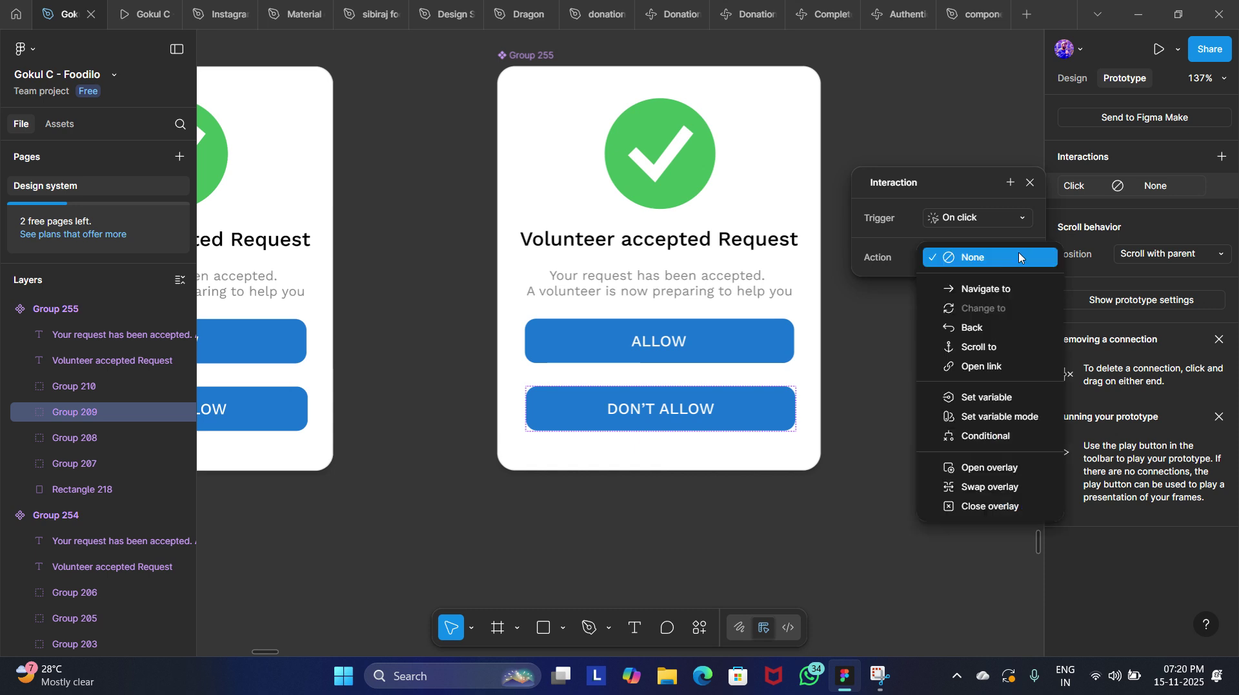
{"action": "left_click", "coordinate": [974, 507]}
{"action": "left_click", "coordinate": [882, 500]}
{"action": "scroll", "coordinate": [882, 501], "scroll_direction": "down", "scroll_amount": 6}
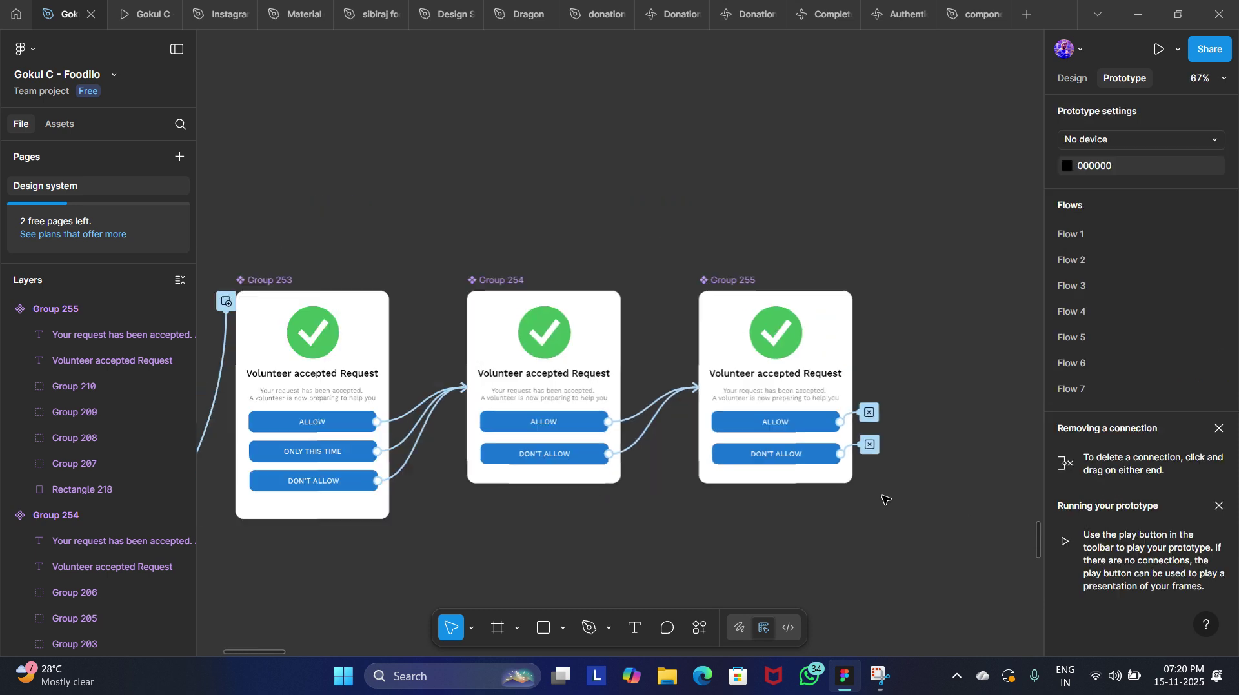
Enable the background for the timer's Open overlay interaction on frame 100.
{"action": "scroll", "coordinate": [883, 500], "scroll_direction": "left", "scroll_amount": 3}
{"action": "scroll", "coordinate": [884, 500], "scroll_direction": "down", "scroll_amount": 2}
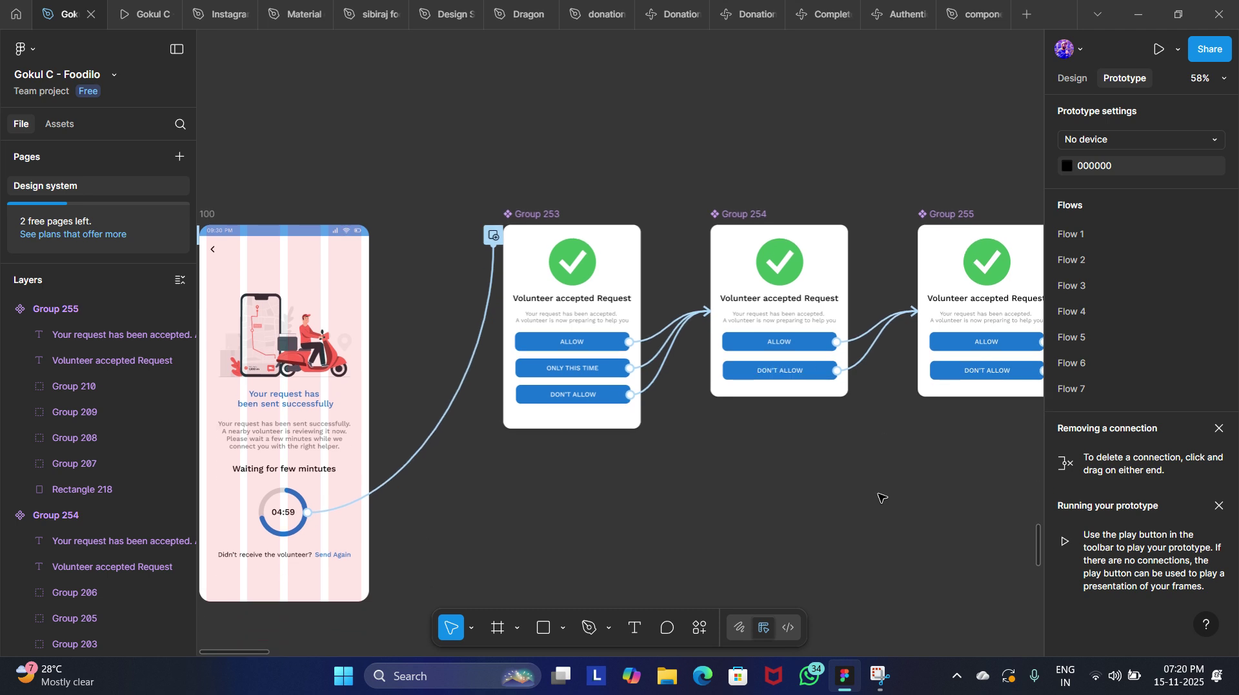
{"action": "scroll", "coordinate": [563, 451], "scroll_direction": "left", "scroll_amount": 3}
{"action": "left_click", "coordinate": [533, 432]}
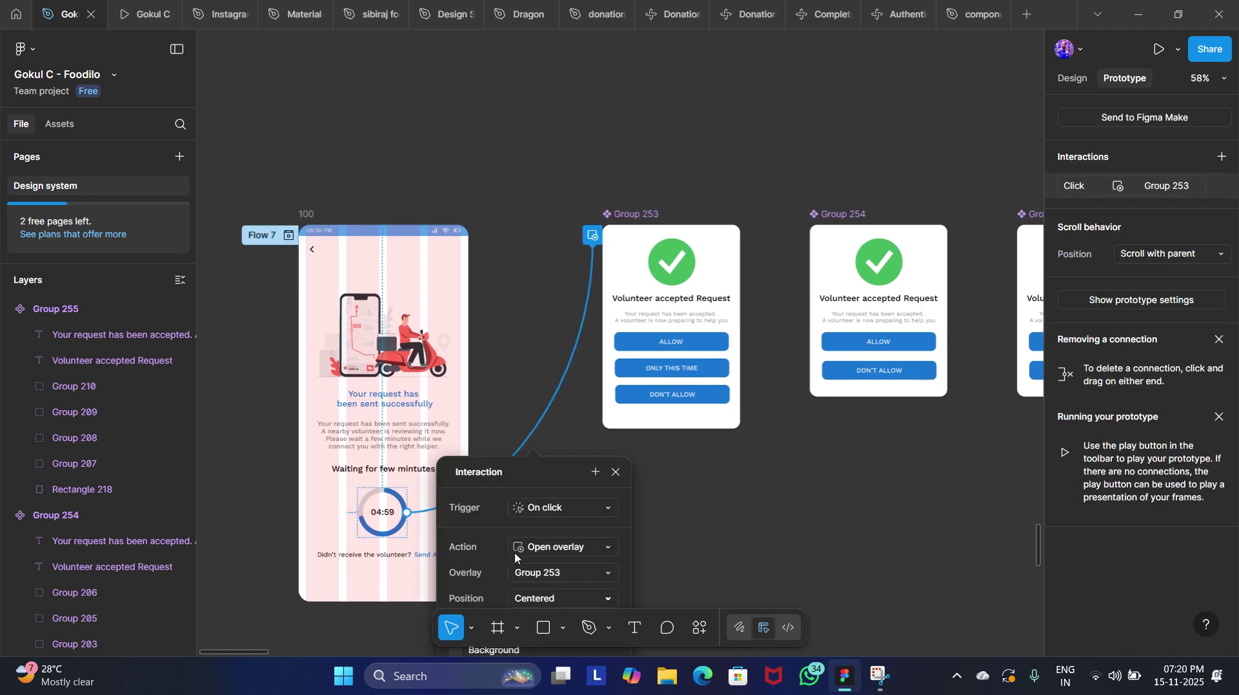
{"action": "scroll", "coordinate": [514, 552], "scroll_direction": "down", "scroll_amount": 3}
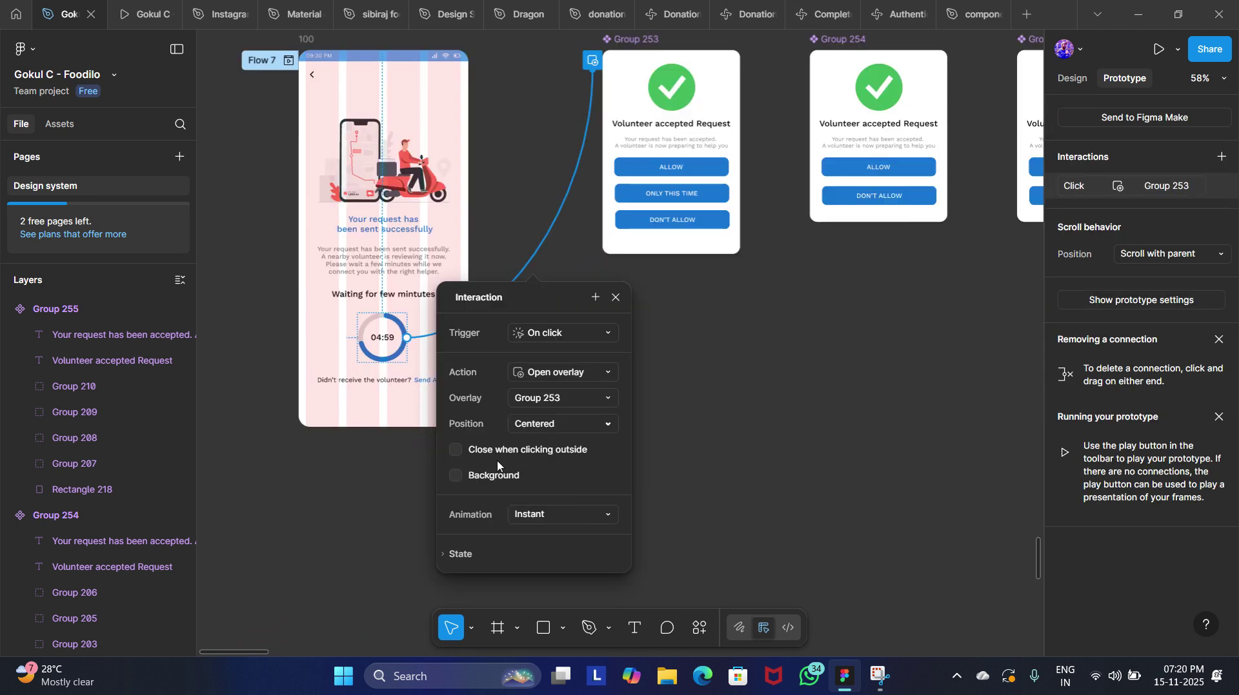
{"action": "left_click", "coordinate": [457, 476]}
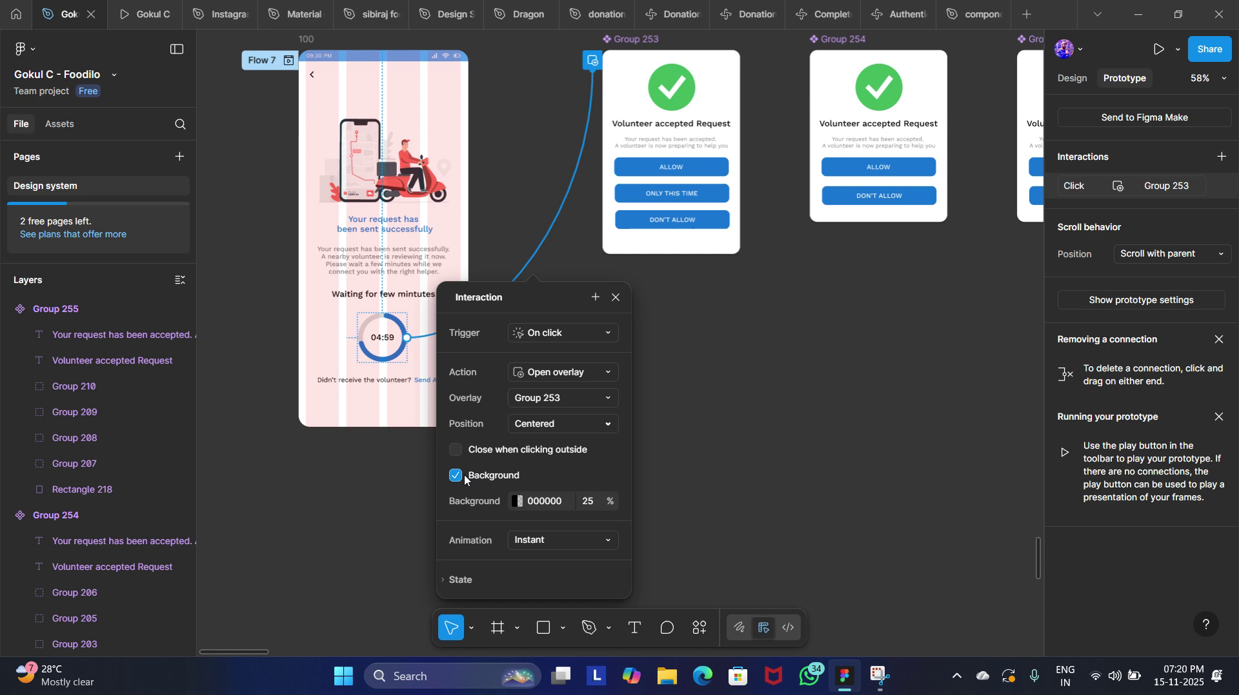
{"action": "left_click", "coordinate": [666, 453]}
Preview Flow 7, testing the popups from the timer through ALLOW to DON'T ALLOW on the last popup, and close the preview.
{"action": "scroll", "coordinate": [667, 453], "scroll_direction": "left", "scroll_amount": 5}
{"action": "scroll", "coordinate": [667, 454], "scroll_direction": "up", "scroll_amount": 3}
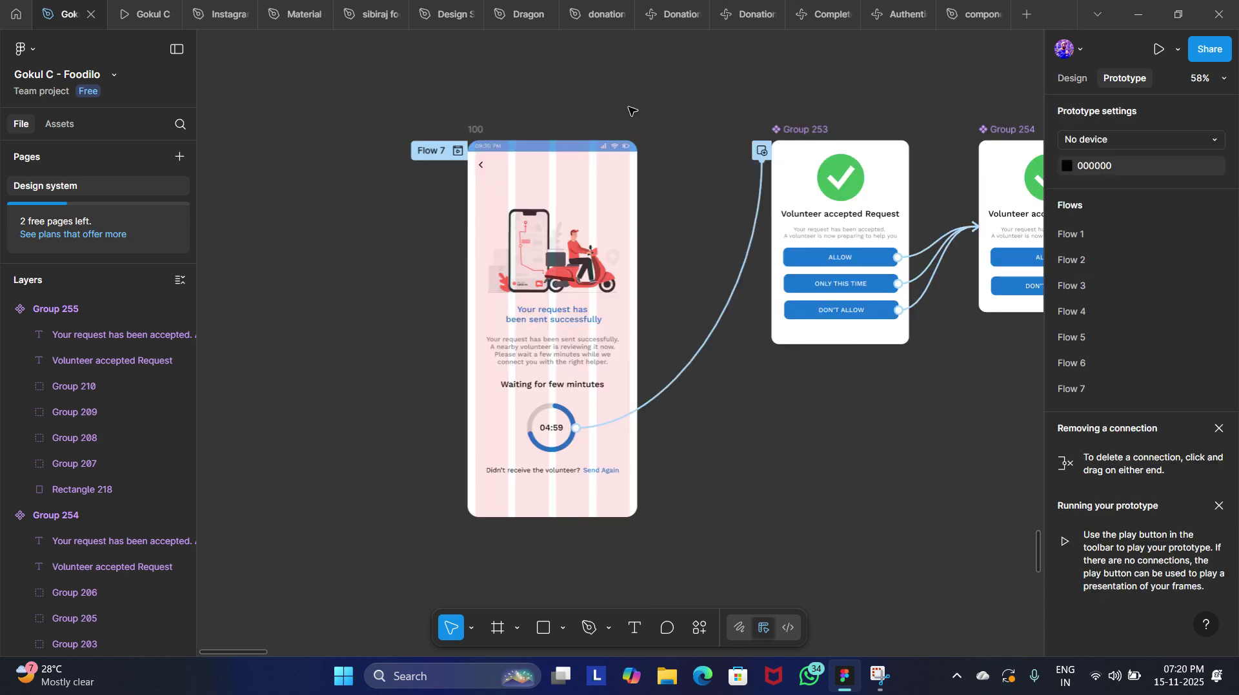
{"action": "left_click", "coordinate": [469, 128]}
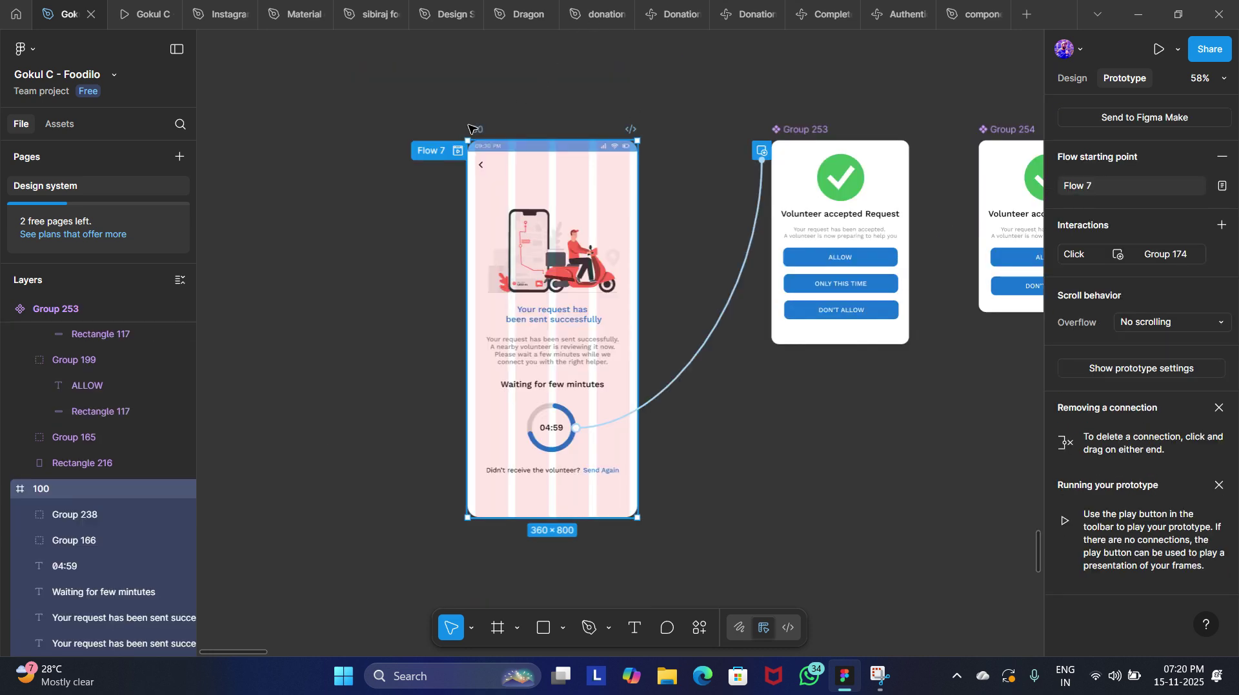
{"action": "left_click", "coordinate": [458, 151]}
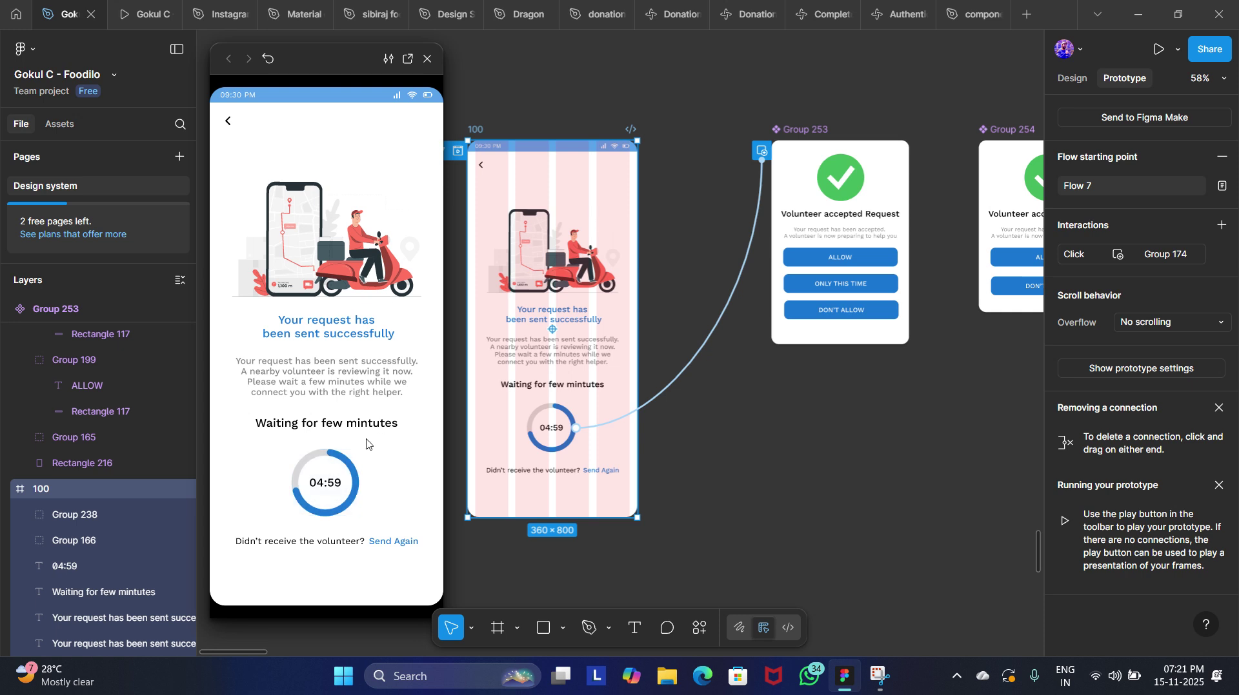
{"action": "left_click", "coordinate": [332, 516]}
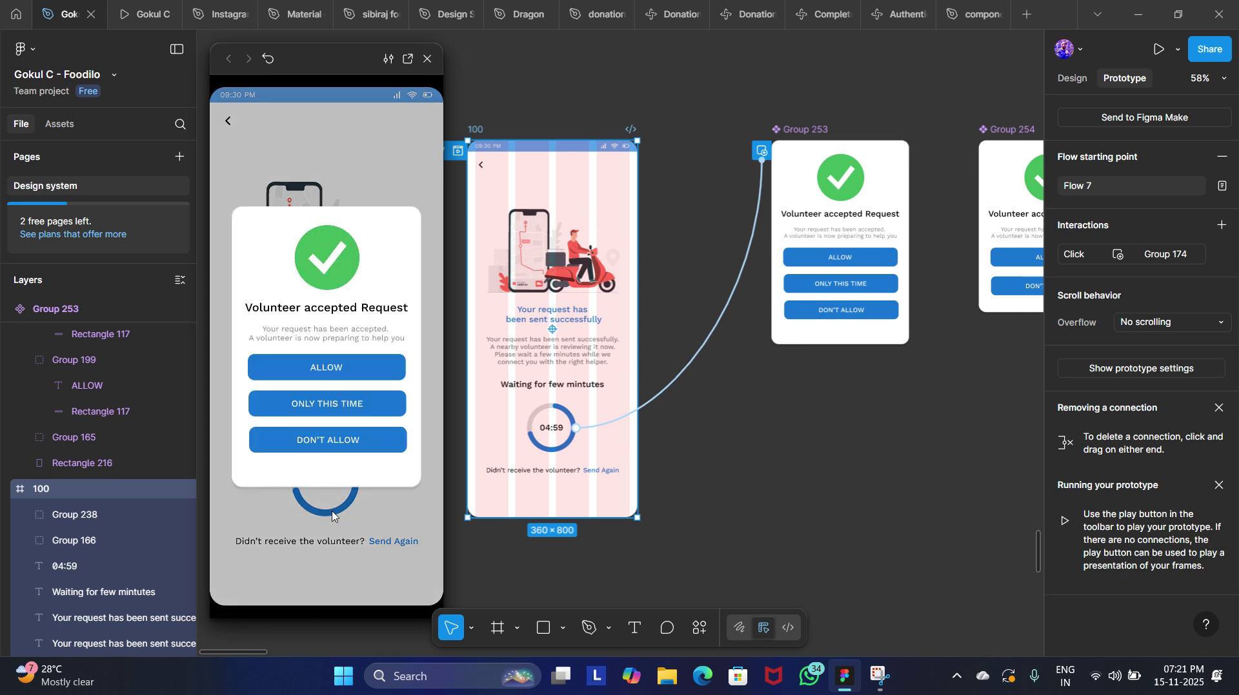
{"action": "left_click", "coordinate": [323, 365]}
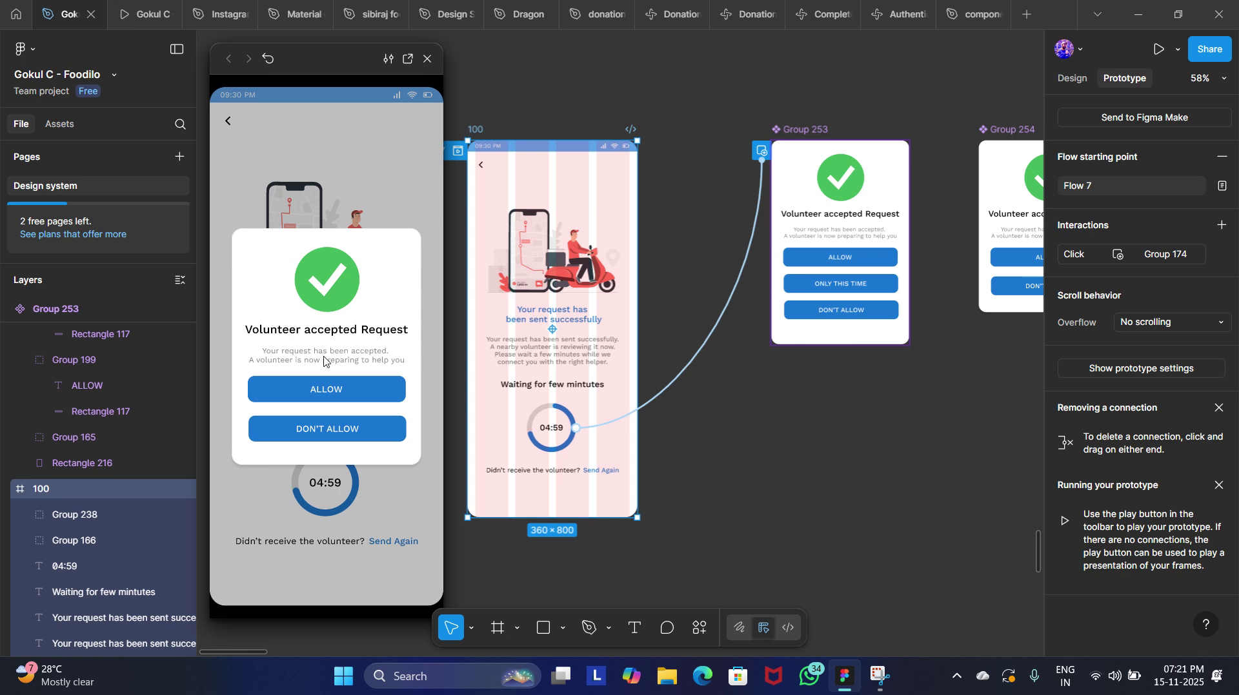
{"action": "scroll", "coordinate": [933, 222], "scroll_direction": "right", "scroll_amount": 3}
{"action": "scroll", "coordinate": [645, 335], "scroll_direction": "right", "scroll_amount": 3}
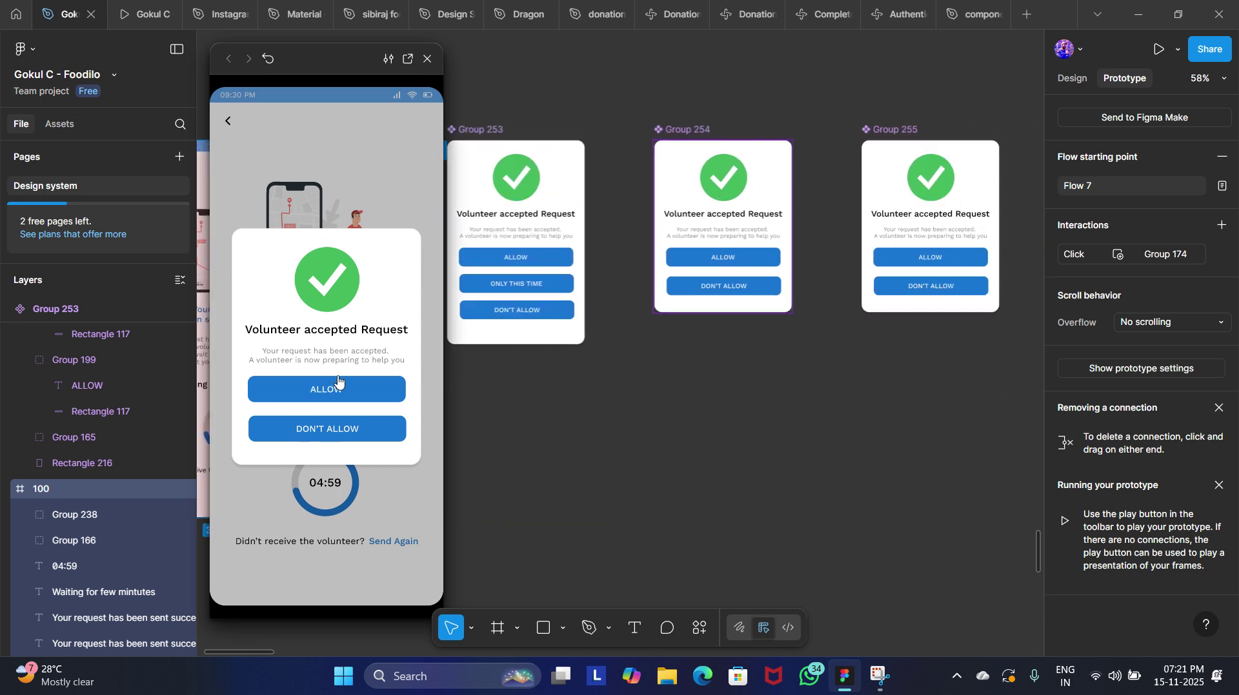
{"action": "scroll", "coordinate": [769, 389], "scroll_direction": "right", "scroll_amount": 3}
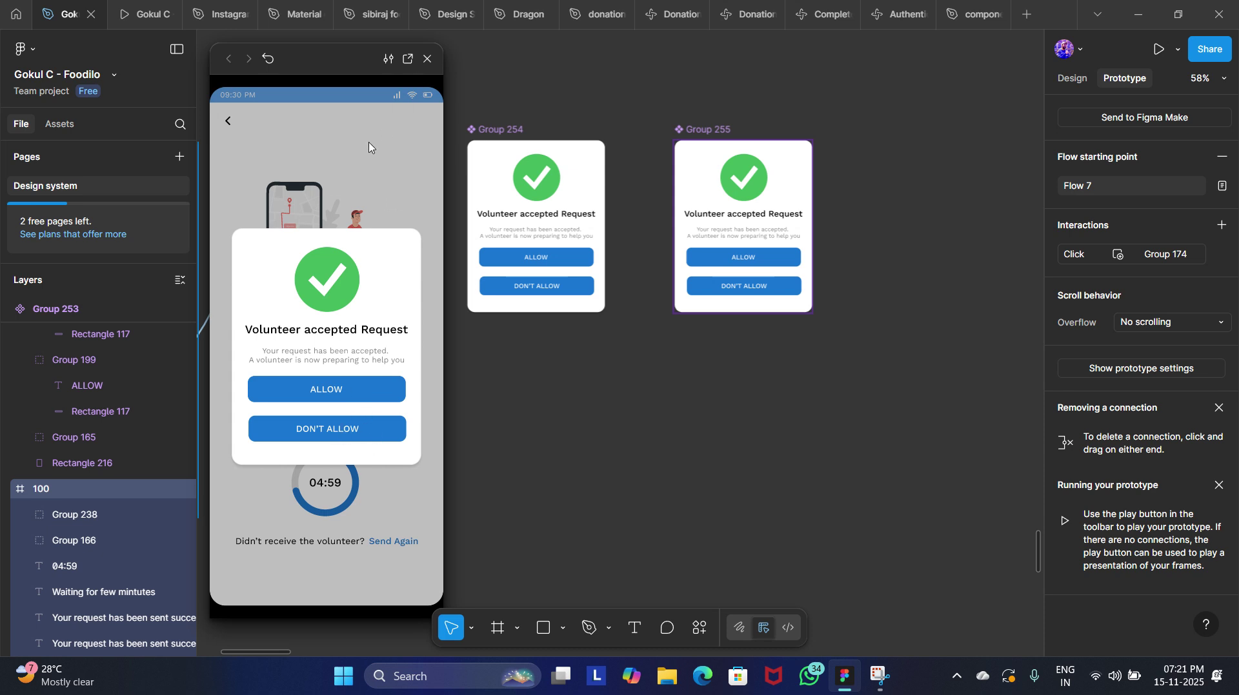
{"action": "left_click", "coordinate": [333, 431]}
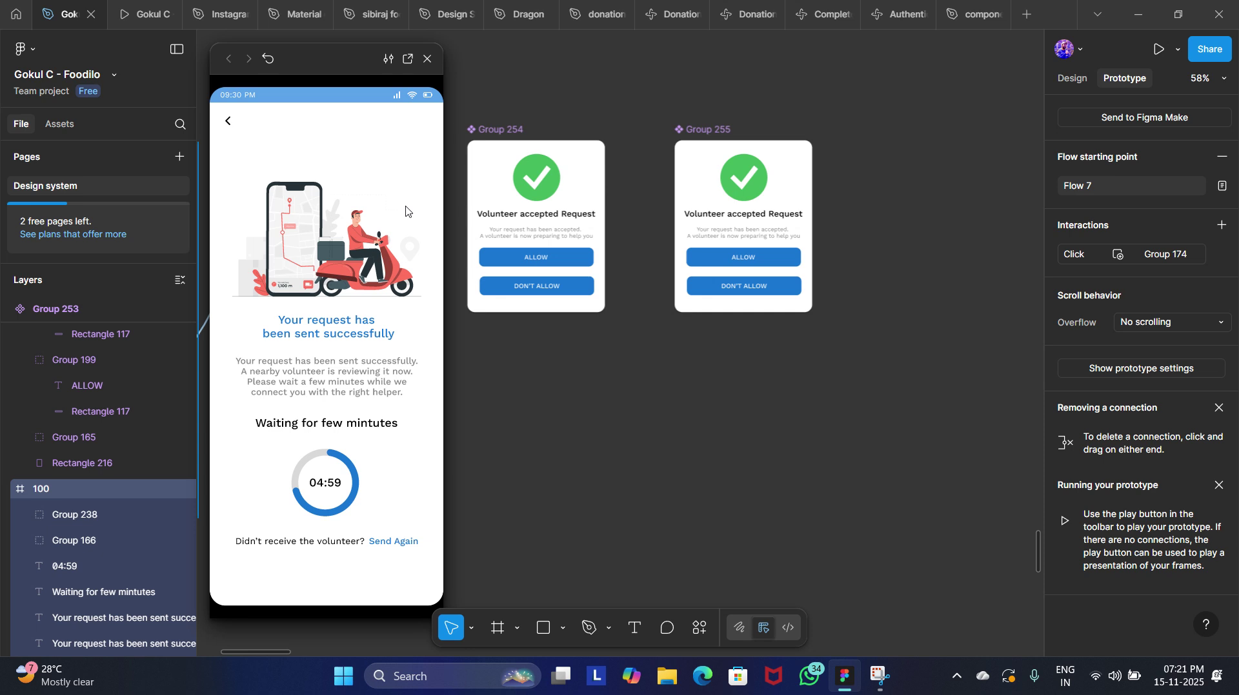
{"action": "left_click", "coordinate": [427, 59]}
Return to Design mode and examine the BACK section's order screens and Common screen.
{"action": "scroll", "coordinate": [547, 387], "scroll_direction": "down", "scroll_amount": 3}
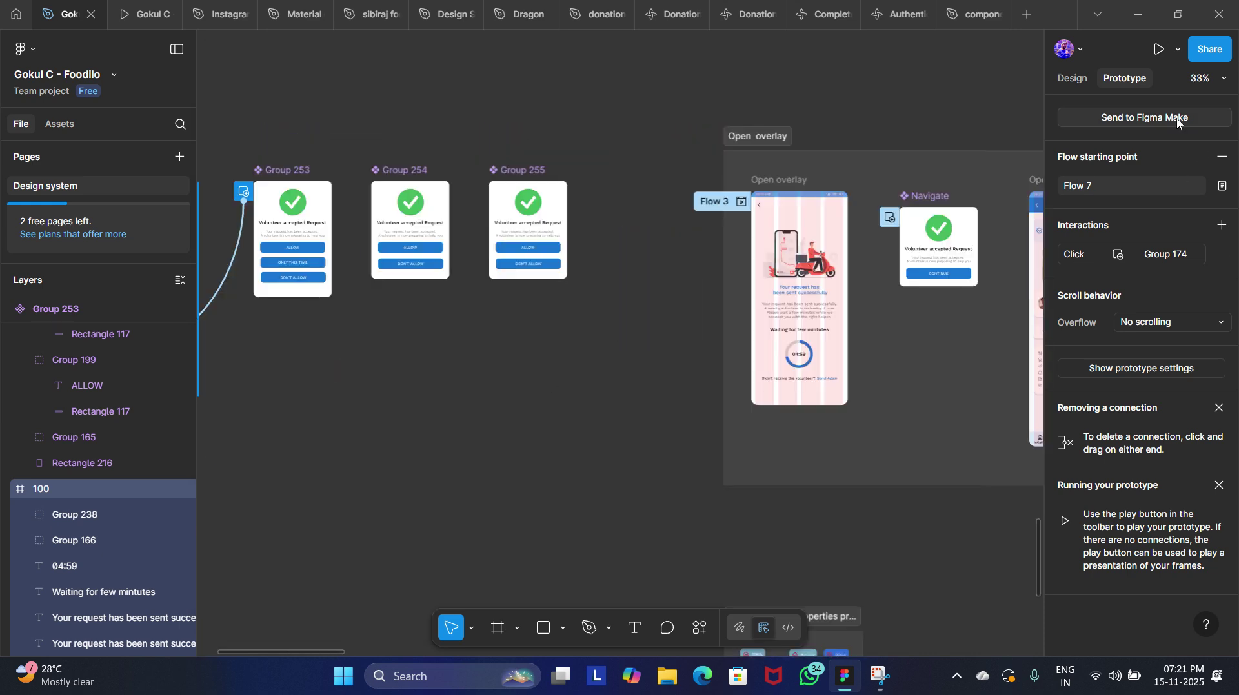
{"action": "left_click", "coordinate": [1072, 78]}
{"action": "scroll", "coordinate": [584, 297], "scroll_direction": "down", "scroll_amount": 2}
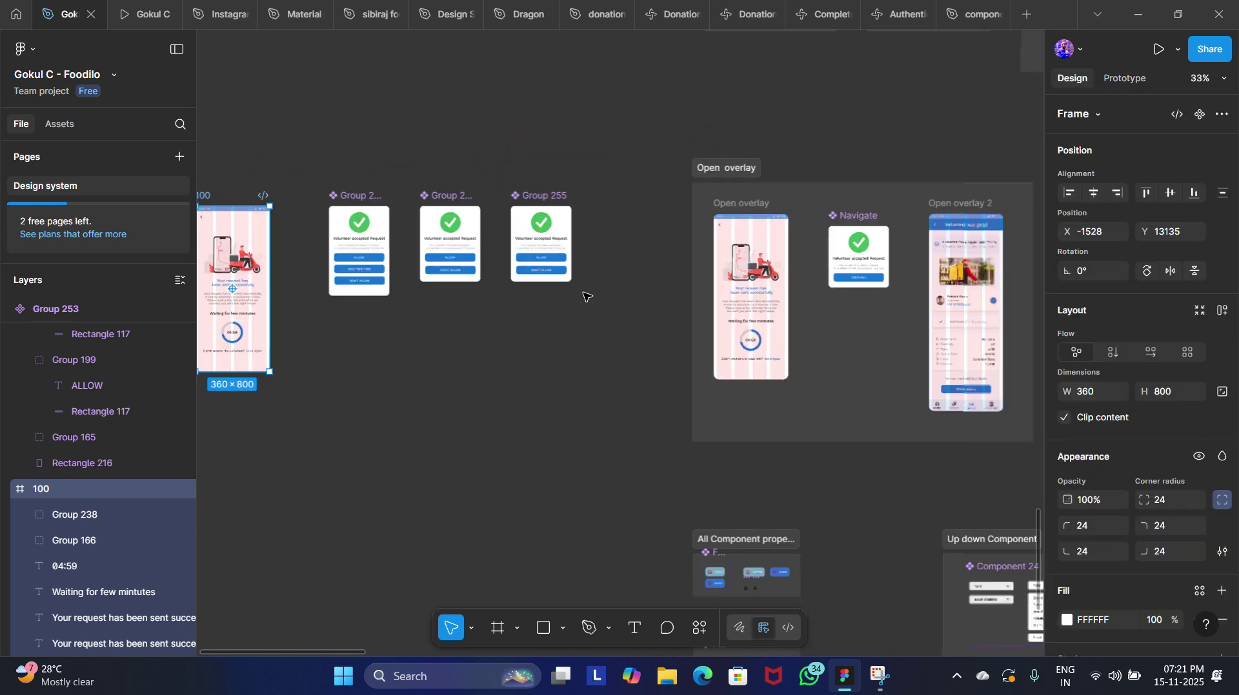
{"action": "scroll", "coordinate": [584, 296], "scroll_direction": "down", "scroll_amount": 5}
{"action": "scroll", "coordinate": [584, 297], "scroll_direction": "up", "scroll_amount": 10}
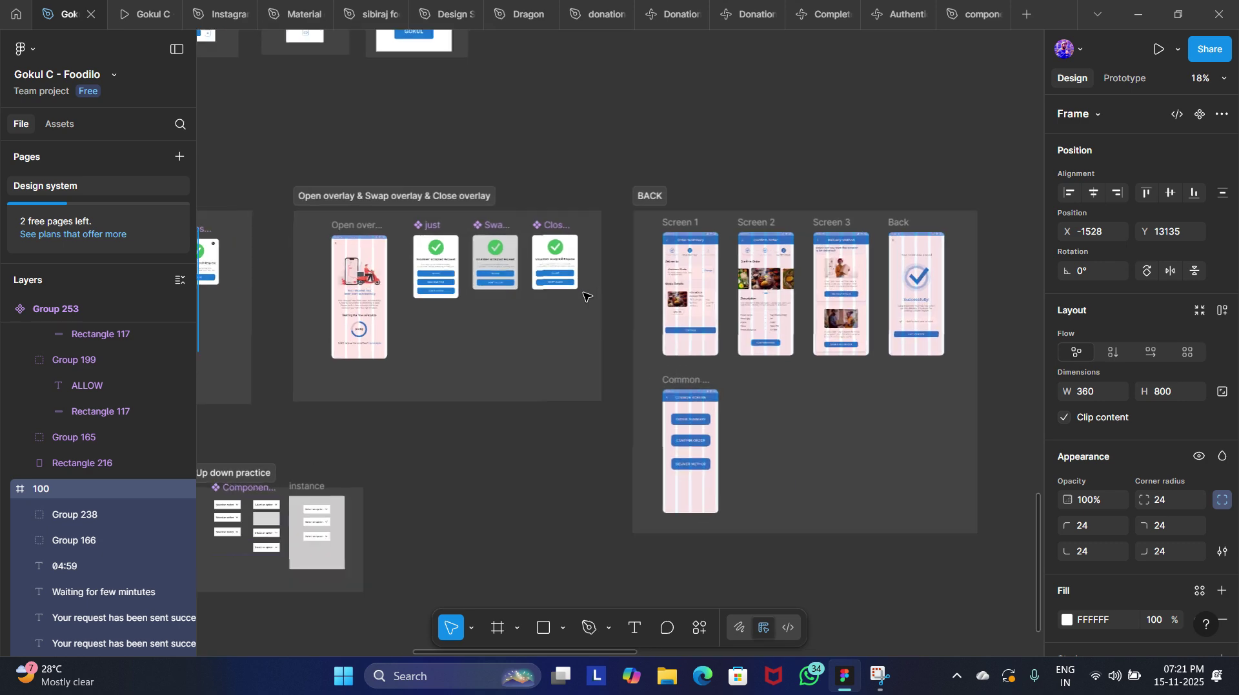
{"action": "scroll", "coordinate": [584, 296], "scroll_direction": "down", "scroll_amount": 3}
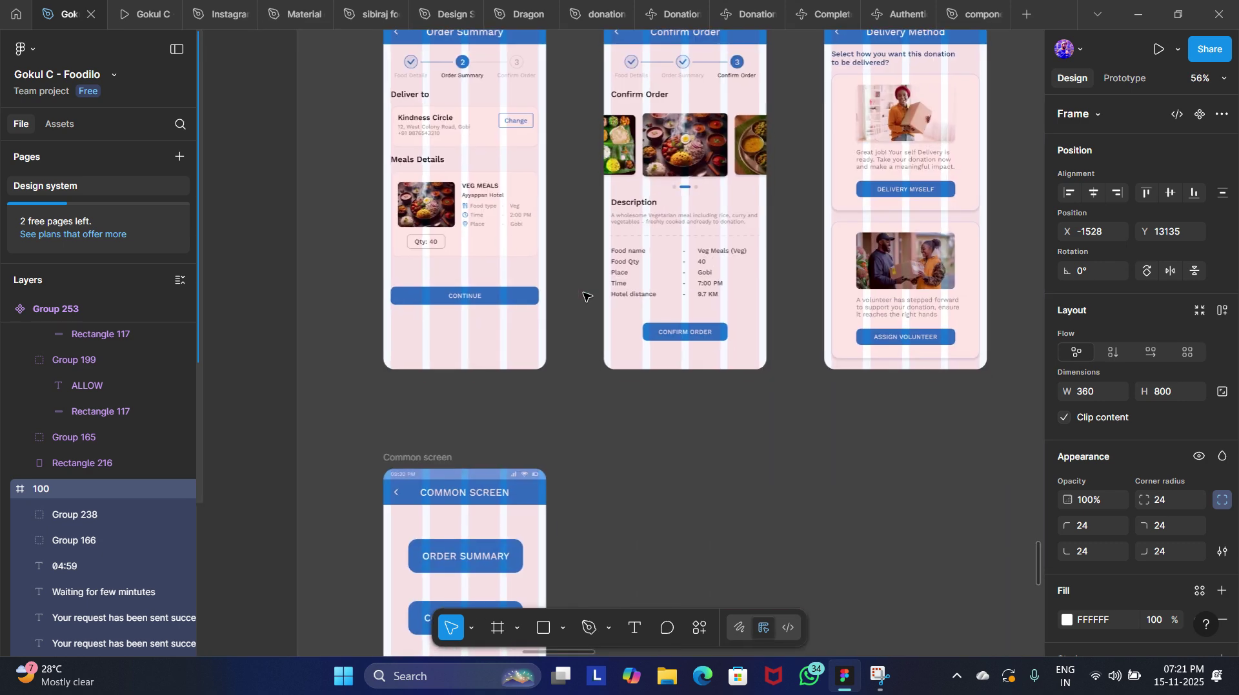
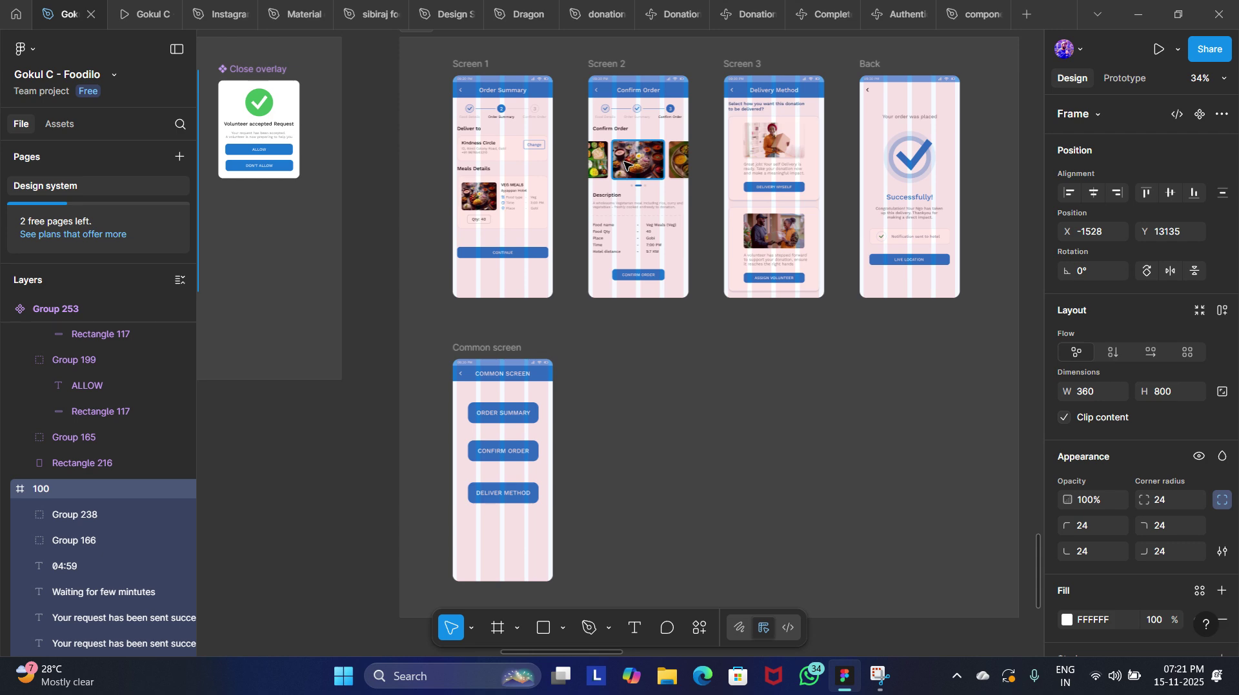
Examine how Screens 1 to 3, the Back screen and the Common screen are laid out in the BACK section.
{"action": "scroll", "coordinate": [624, 164], "scroll_direction": "up", "scroll_amount": 3}
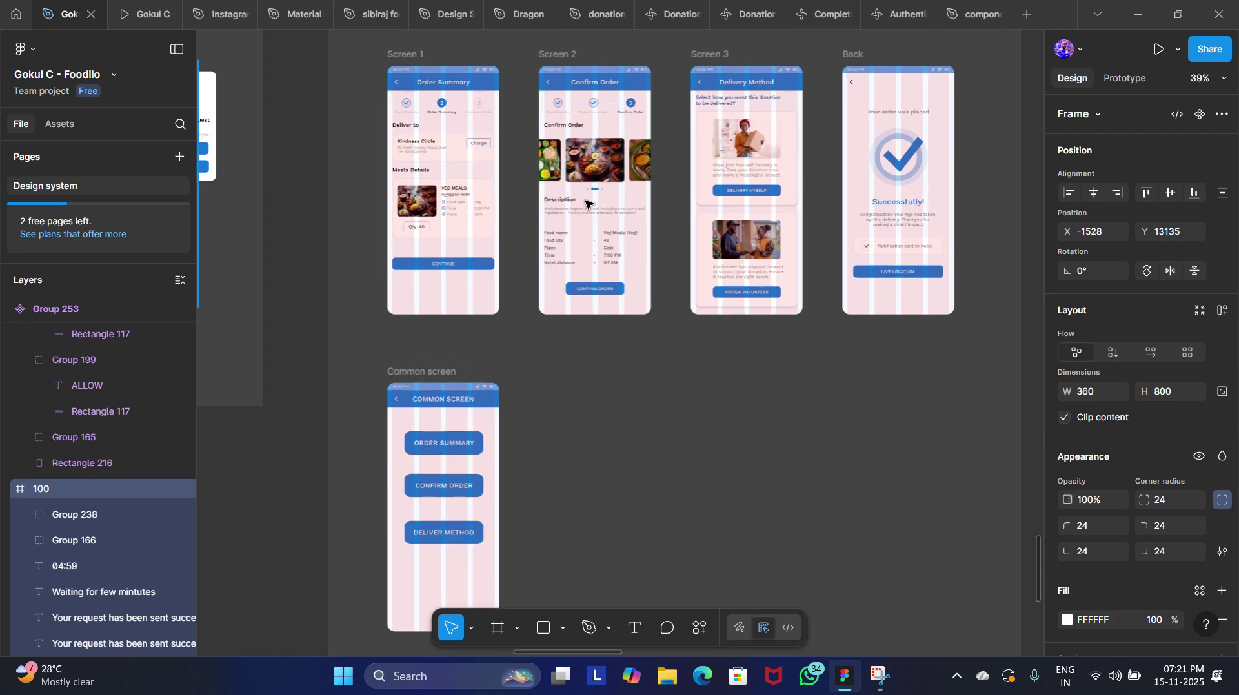
{"action": "scroll", "coordinate": [586, 204], "scroll_direction": "down", "scroll_amount": 3}
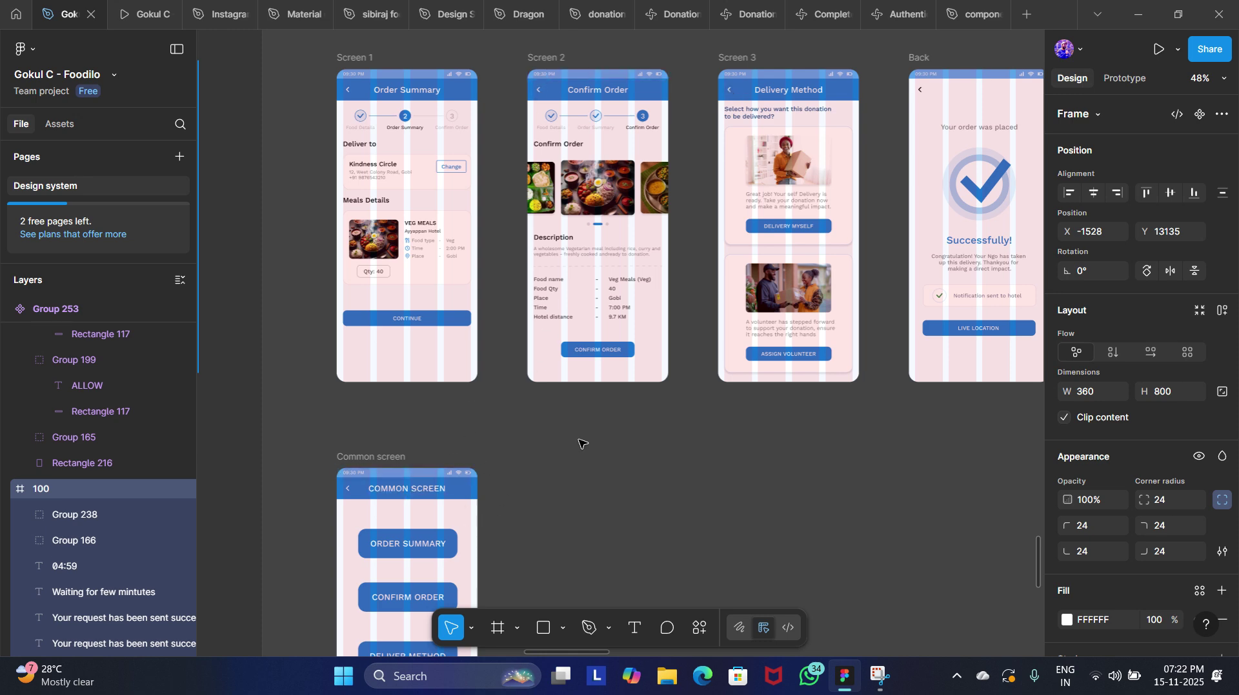
{"action": "scroll", "coordinate": [582, 444], "scroll_direction": "down", "scroll_amount": 2}
{"action": "scroll", "coordinate": [582, 444], "scroll_direction": "up", "scroll_amount": 5}
{"action": "scroll", "coordinate": [582, 444], "scroll_direction": "down", "scroll_amount": 3}
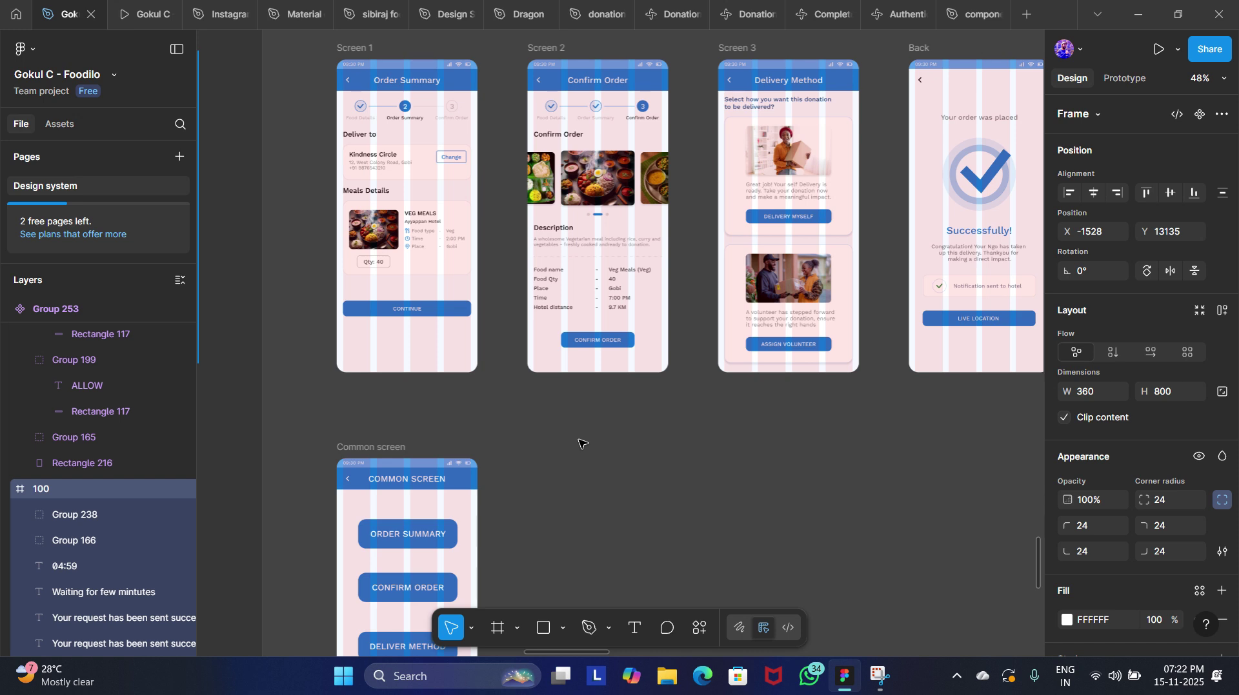
{"action": "scroll", "coordinate": [582, 444], "scroll_direction": "up", "scroll_amount": 1}
{"action": "scroll", "coordinate": [582, 443], "scroll_direction": "down", "scroll_amount": 2}
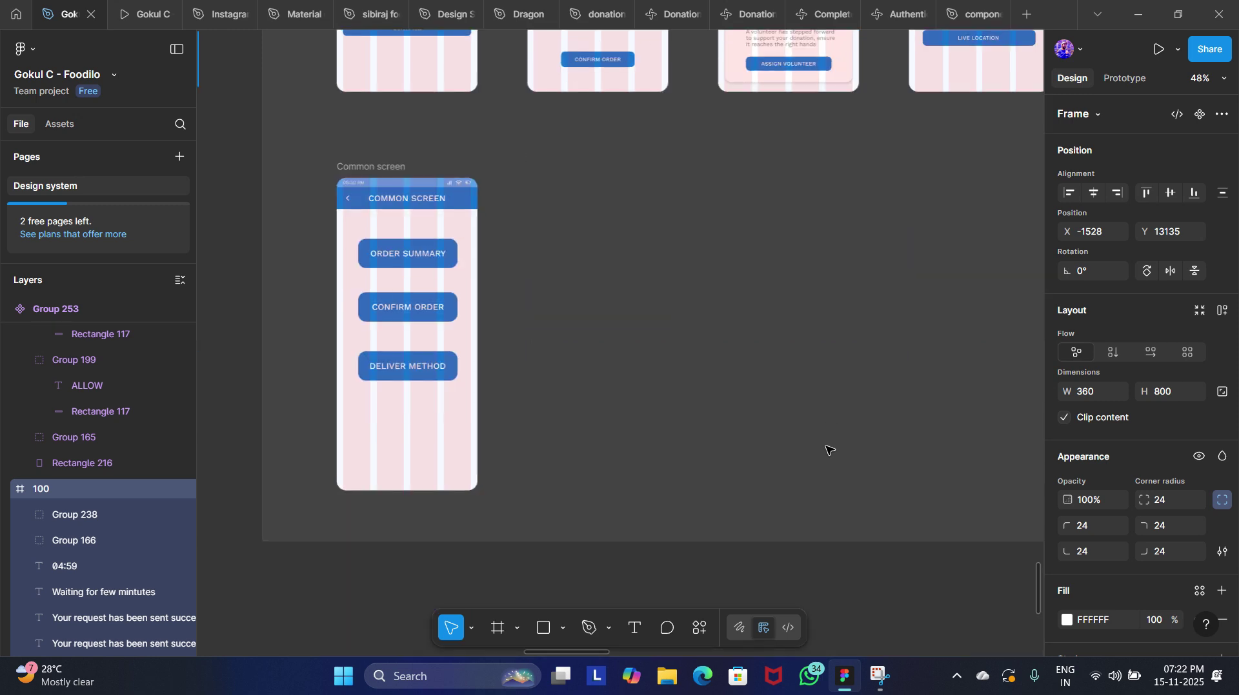
{"action": "scroll", "coordinate": [829, 449], "scroll_direction": "down", "scroll_amount": 3}
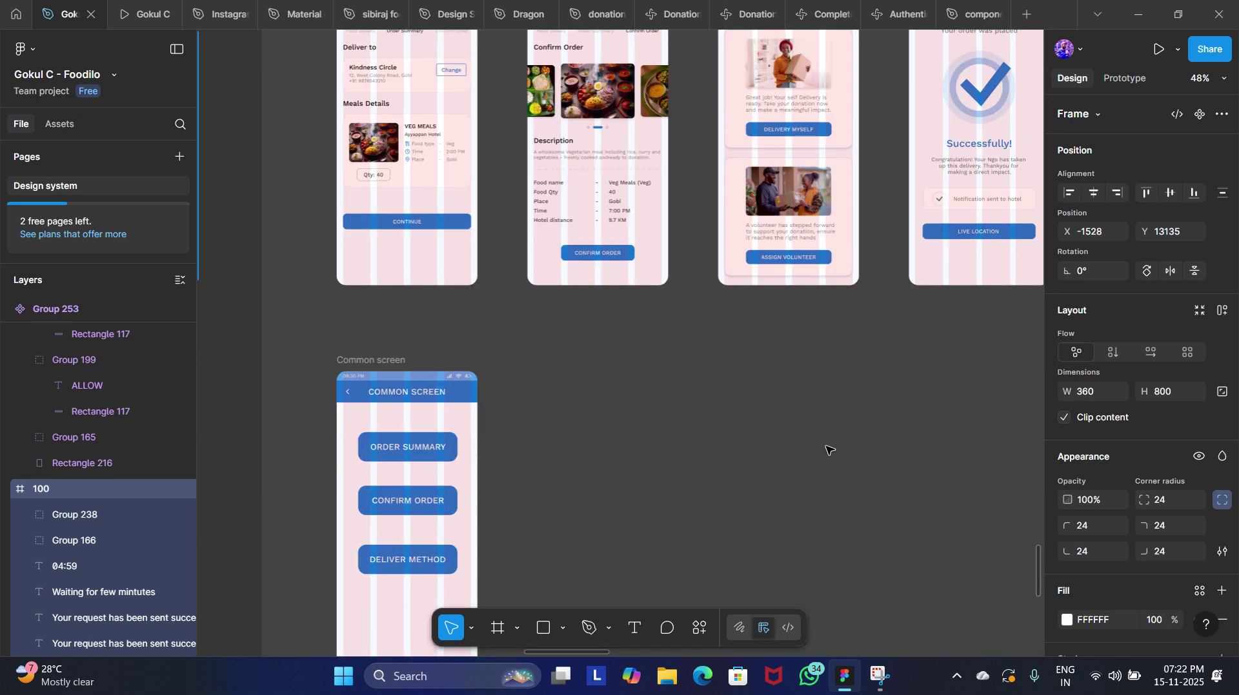
{"action": "scroll", "coordinate": [829, 450], "scroll_direction": "down", "scroll_amount": 5}
{"action": "scroll", "coordinate": [716, 445], "scroll_direction": "up", "scroll_amount": 3}
{"action": "scroll", "coordinate": [681, 442], "scroll_direction": "down", "scroll_amount": 2}
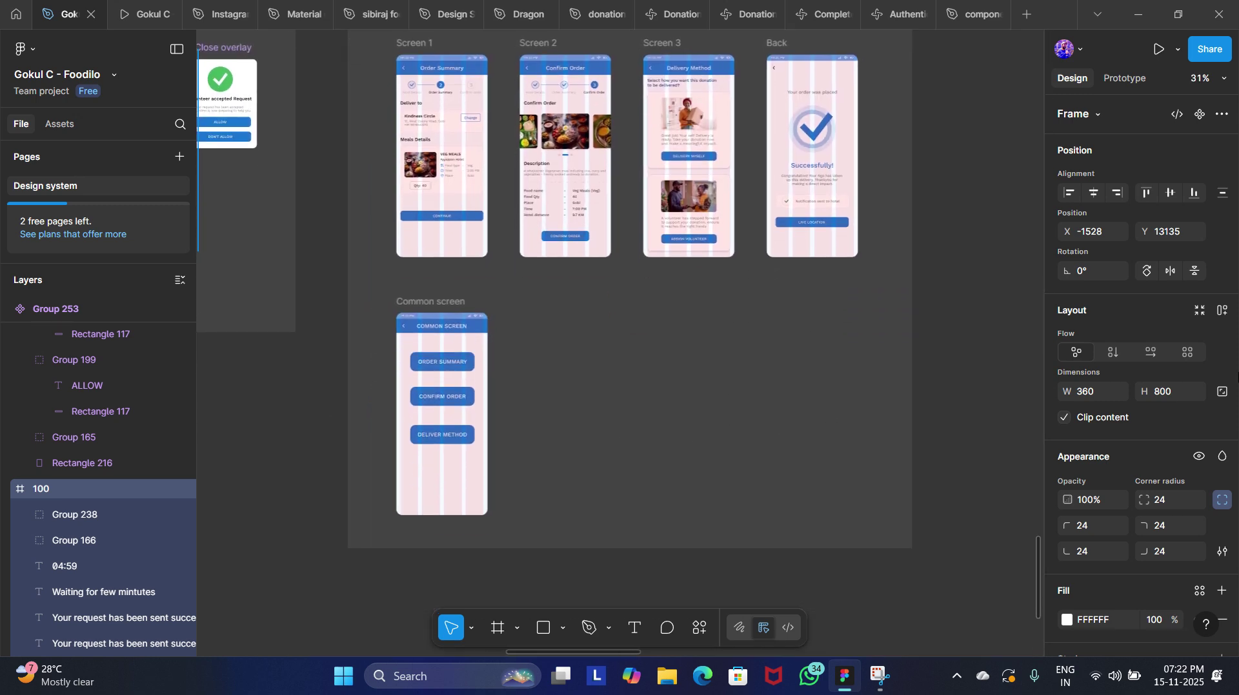
Copy the BACK section's Common screen and place the duplicate on the empty canvas beside the section, past the Back screen.
{"action": "left_click", "coordinate": [446, 303]}
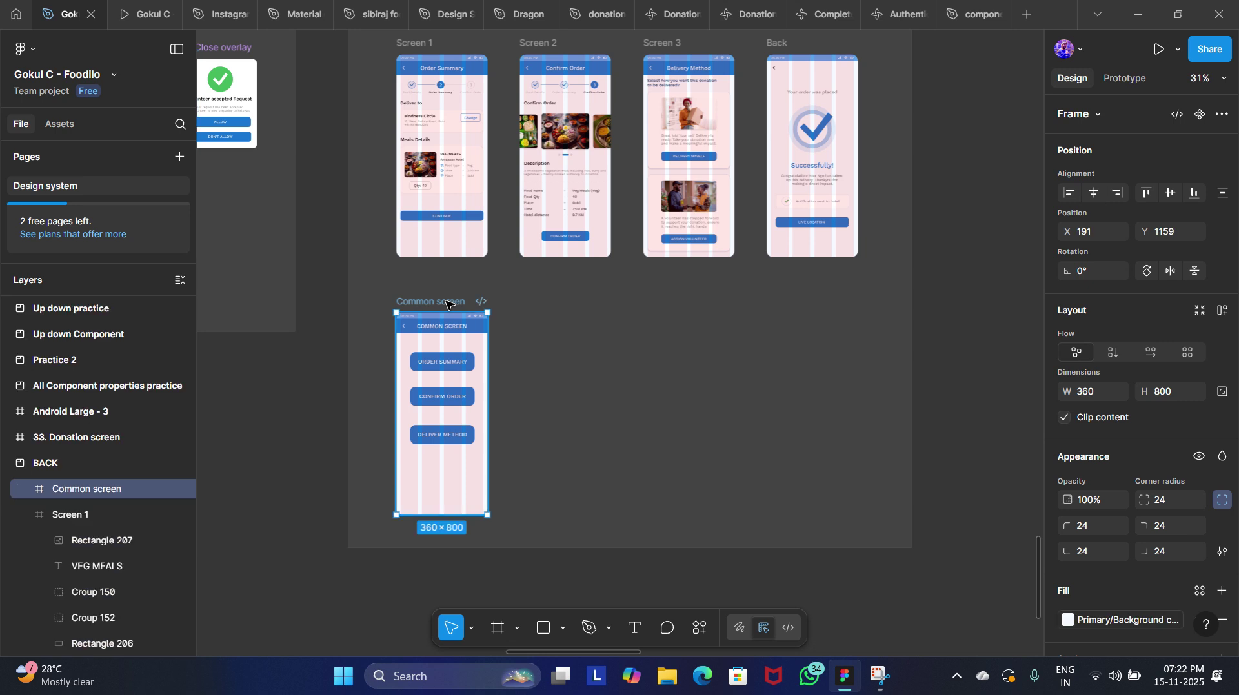
{"action": "left_click", "coordinate": [987, 464]}
{"action": "scroll", "coordinate": [942, 441], "scroll_direction": "right", "scroll_amount": 5}
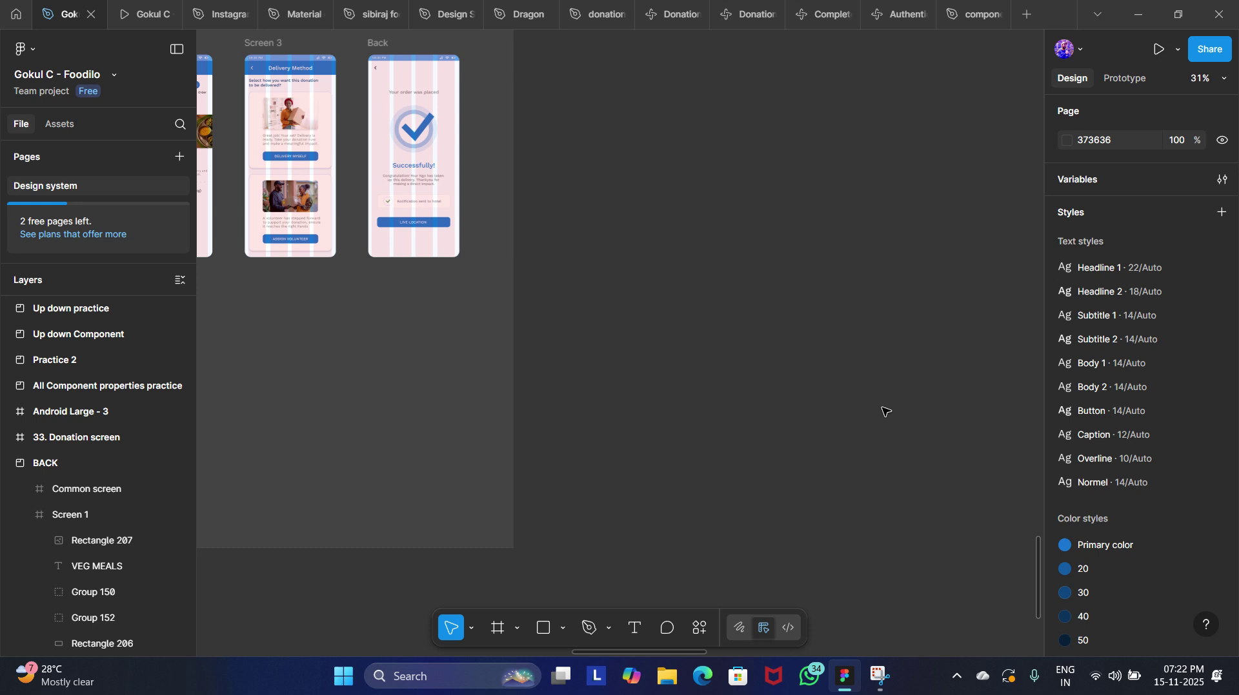
{"action": "key", "text": "ctrl+v"}
{"action": "left_click_drag", "start_coordinate": [605, 396], "coordinate": [793, 263]}
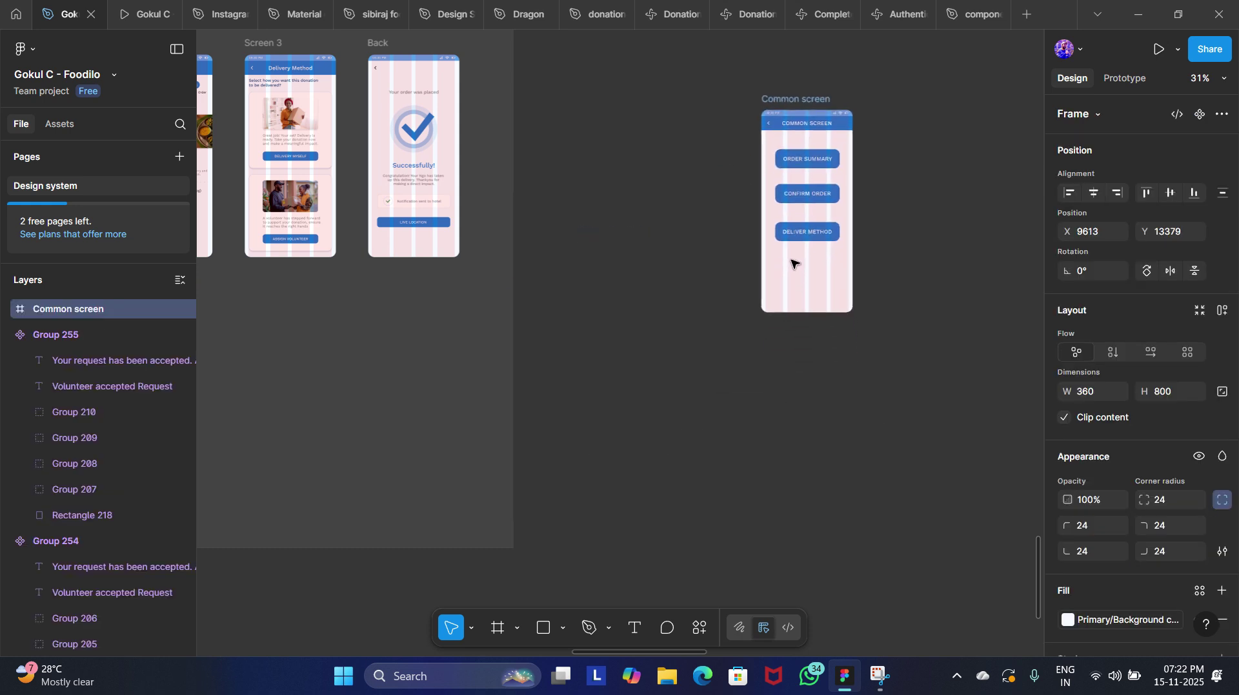
{"action": "left_click", "coordinate": [686, 489]}
Review the open, swap and close overlay example sections and compare them with the BACK section.
{"action": "scroll", "coordinate": [685, 488], "scroll_direction": "left", "scroll_amount": 5}
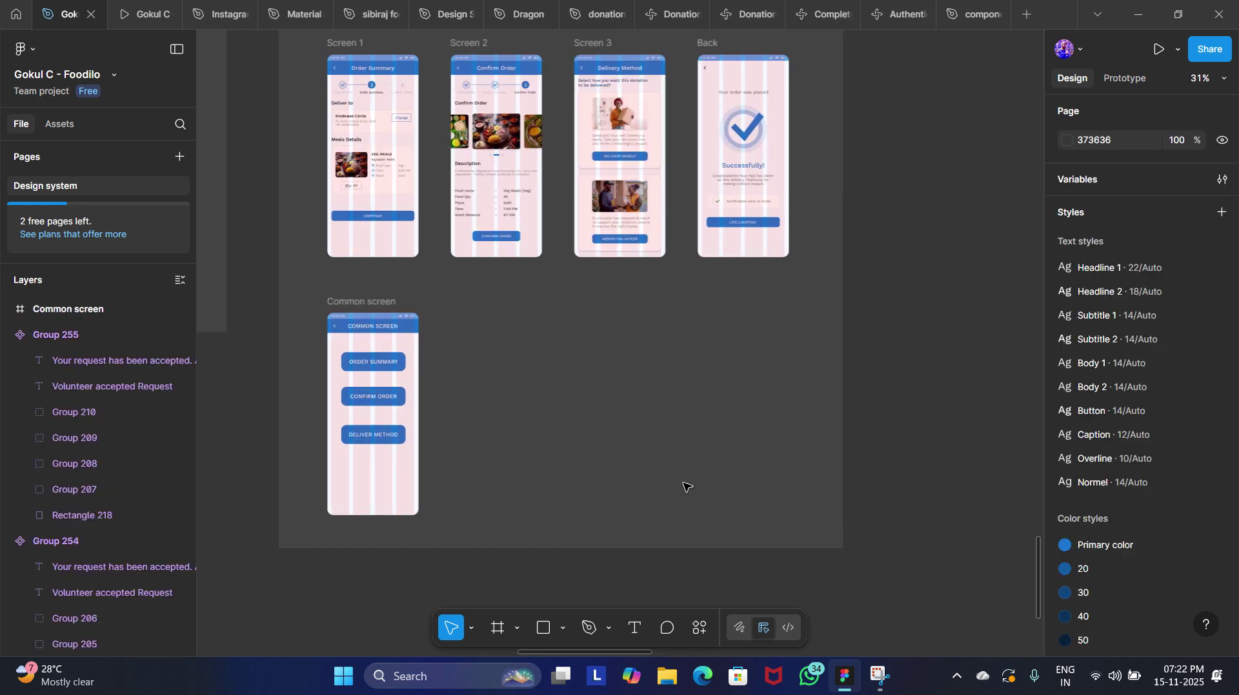
{"action": "scroll", "coordinate": [685, 488], "scroll_direction": "left", "scroll_amount": 7}
{"action": "scroll", "coordinate": [686, 488], "scroll_direction": "up", "scroll_amount": 3}
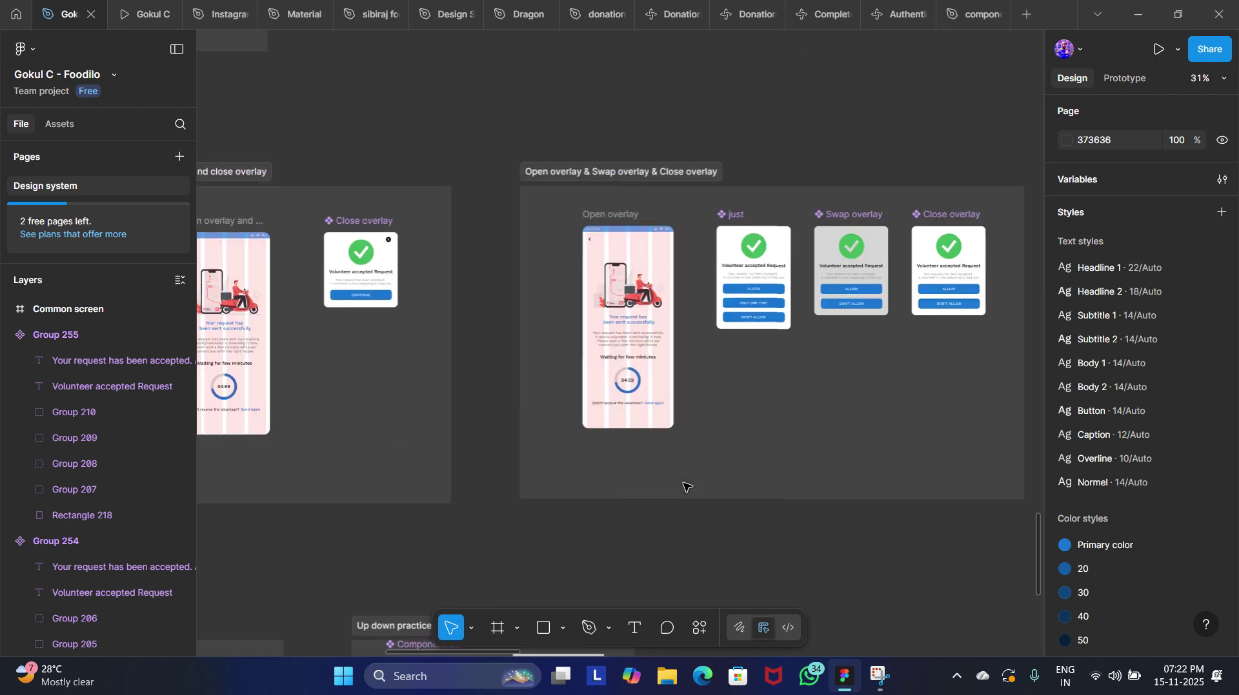
{"action": "scroll", "coordinate": [685, 487], "scroll_direction": "left", "scroll_amount": 18}
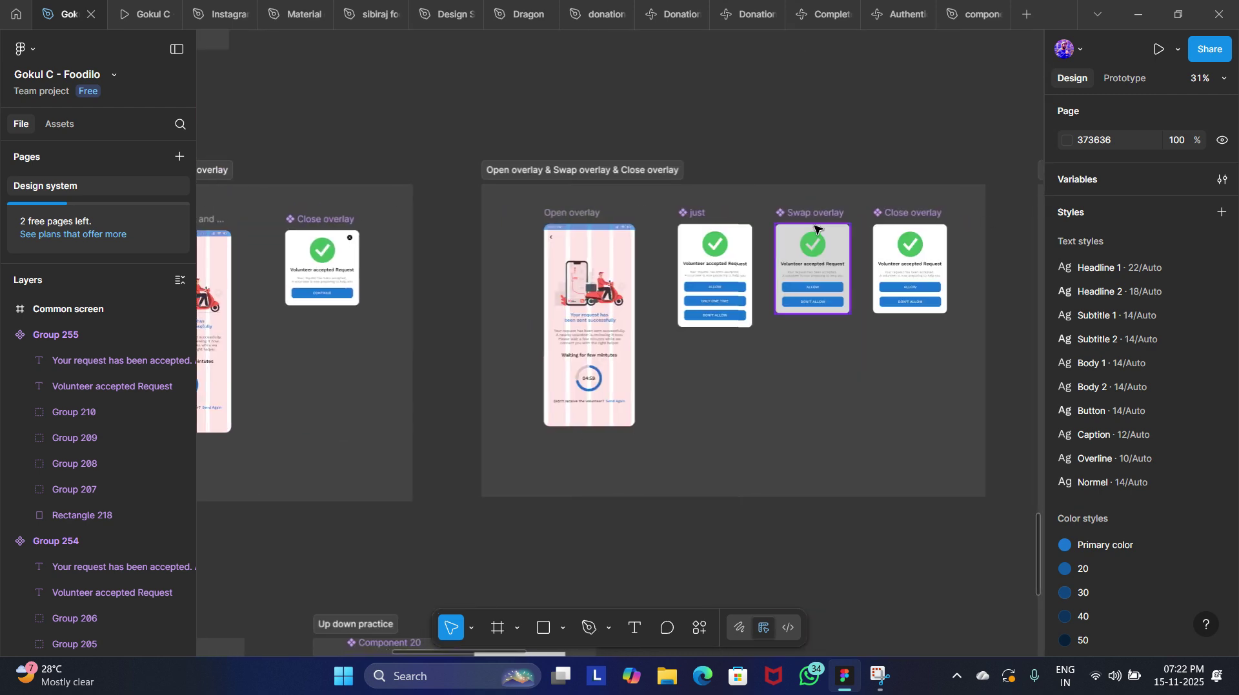
{"action": "scroll", "coordinate": [583, 296], "scroll_direction": "right", "scroll_amount": 10}
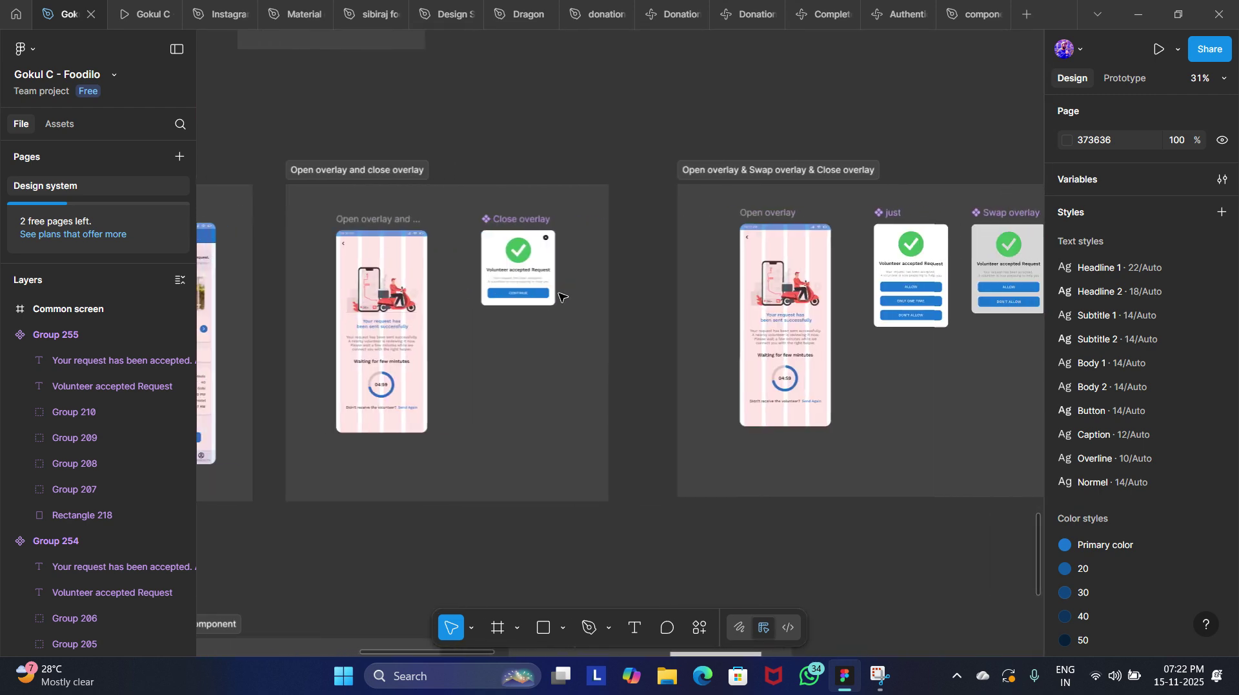
{"action": "scroll", "coordinate": [506, 390], "scroll_direction": "right", "scroll_amount": 13}
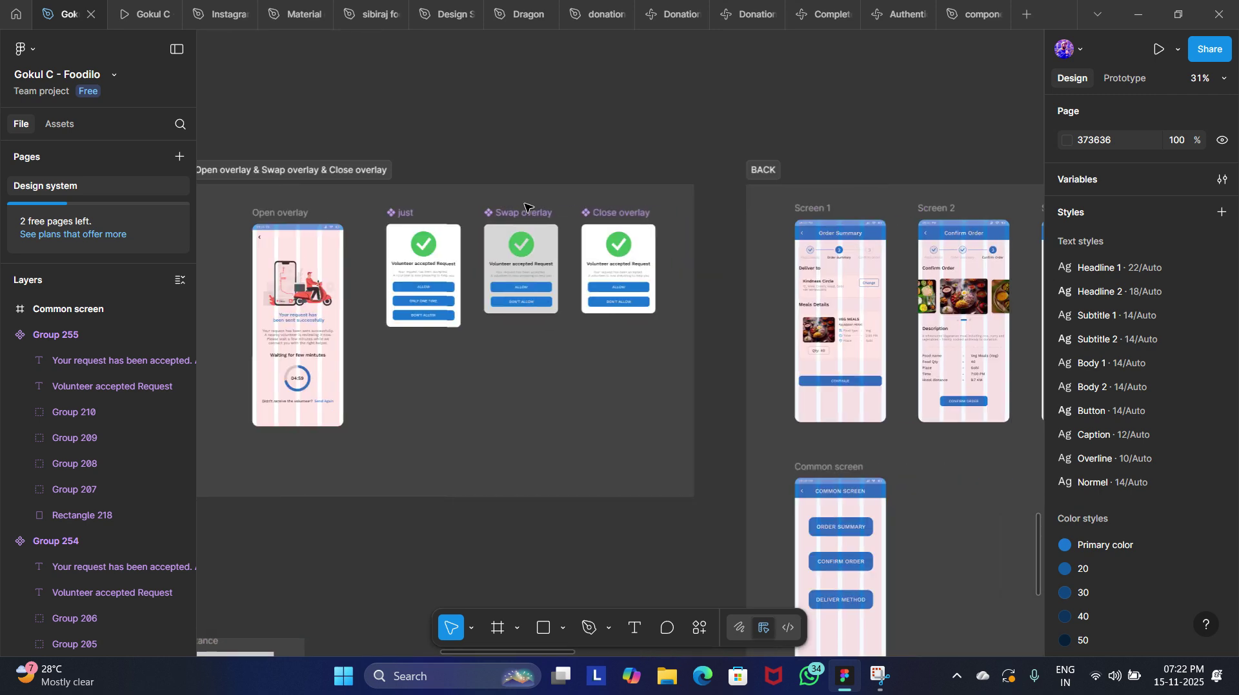
{"action": "scroll", "coordinate": [506, 390], "scroll_direction": "down", "scroll_amount": 1}
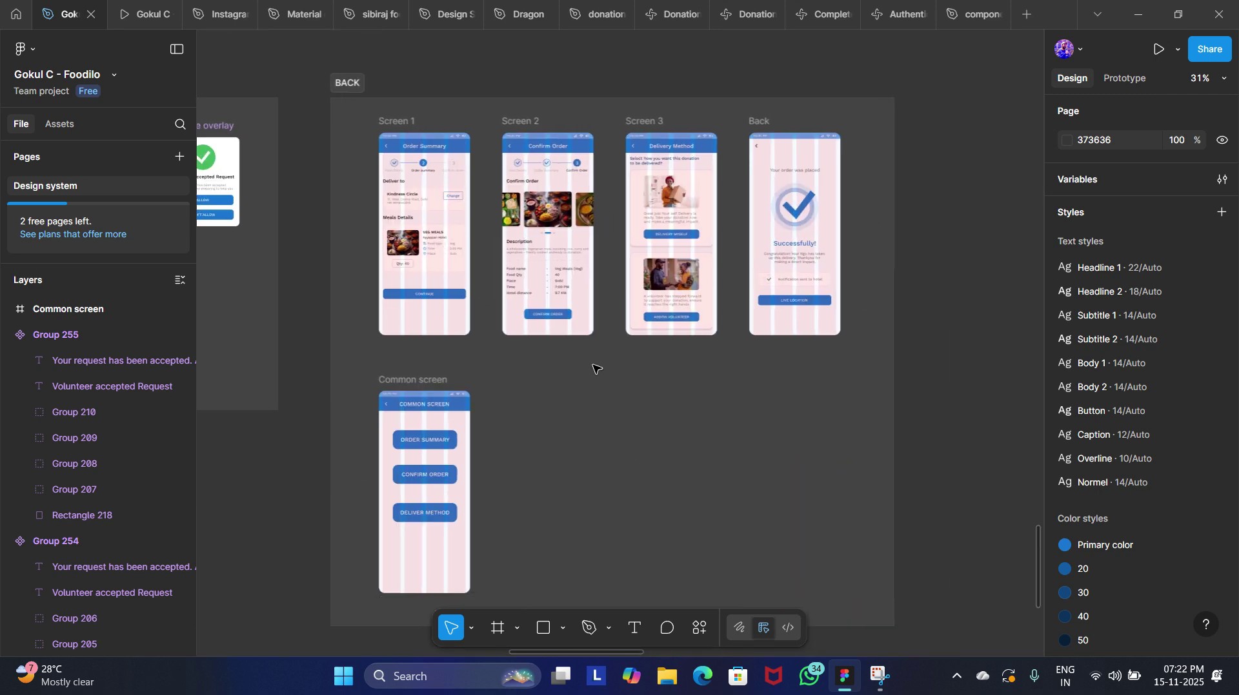
{"action": "scroll", "coordinate": [600, 364], "scroll_direction": "left", "scroll_amount": 7}
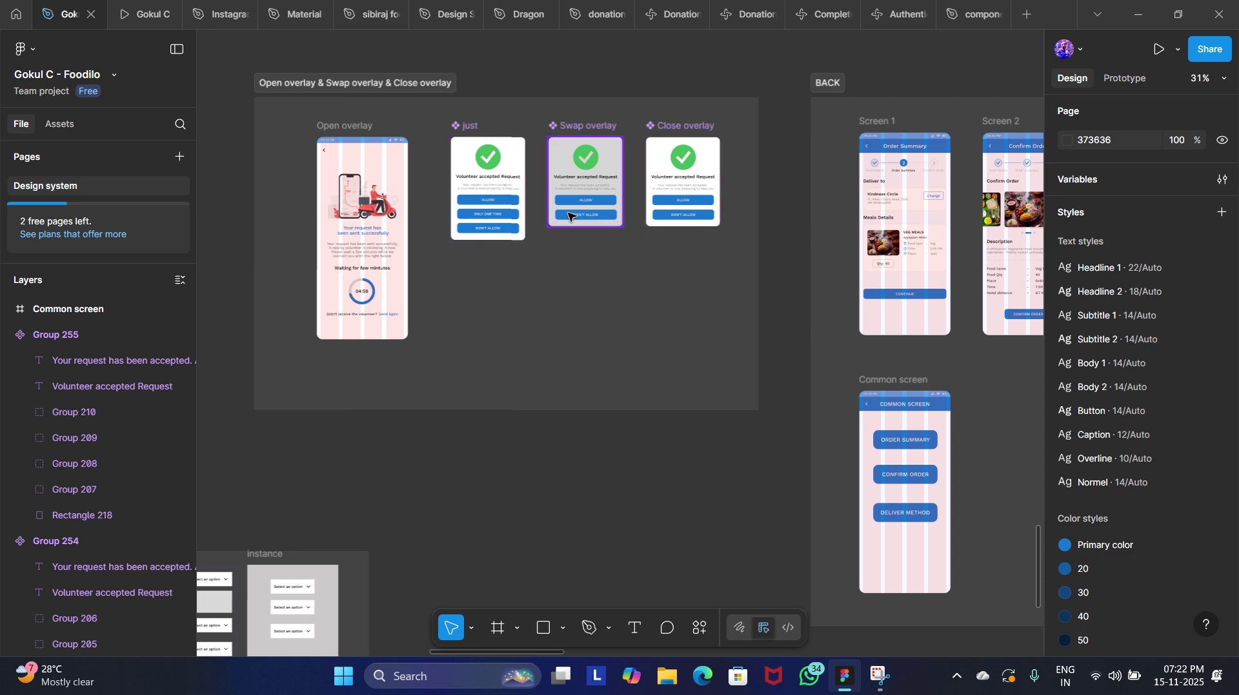
{"action": "scroll", "coordinate": [494, 384], "scroll_direction": "right", "scroll_amount": 6}
{"action": "scroll", "coordinate": [495, 387], "scroll_direction": "right", "scroll_amount": 5}
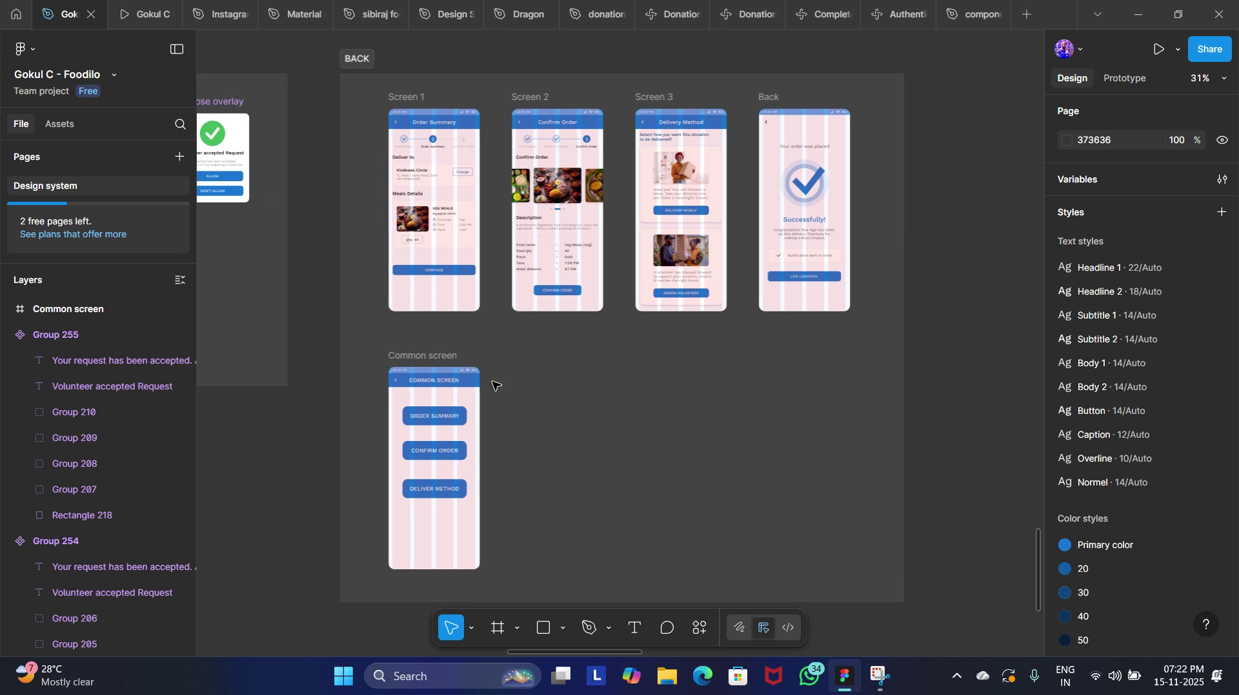
Compare the Common screen's ORDER SUMMARY, CONFIRM ORDER and DELIVER METHOD buttons with the matching order screens above it.
{"action": "scroll", "coordinate": [495, 387], "scroll_direction": "left", "scroll_amount": 3}
{"action": "scroll", "coordinate": [496, 387], "scroll_direction": "up", "scroll_amount": 1}
{"action": "scroll", "coordinate": [412, 200], "scroll_direction": "right", "scroll_amount": 3}
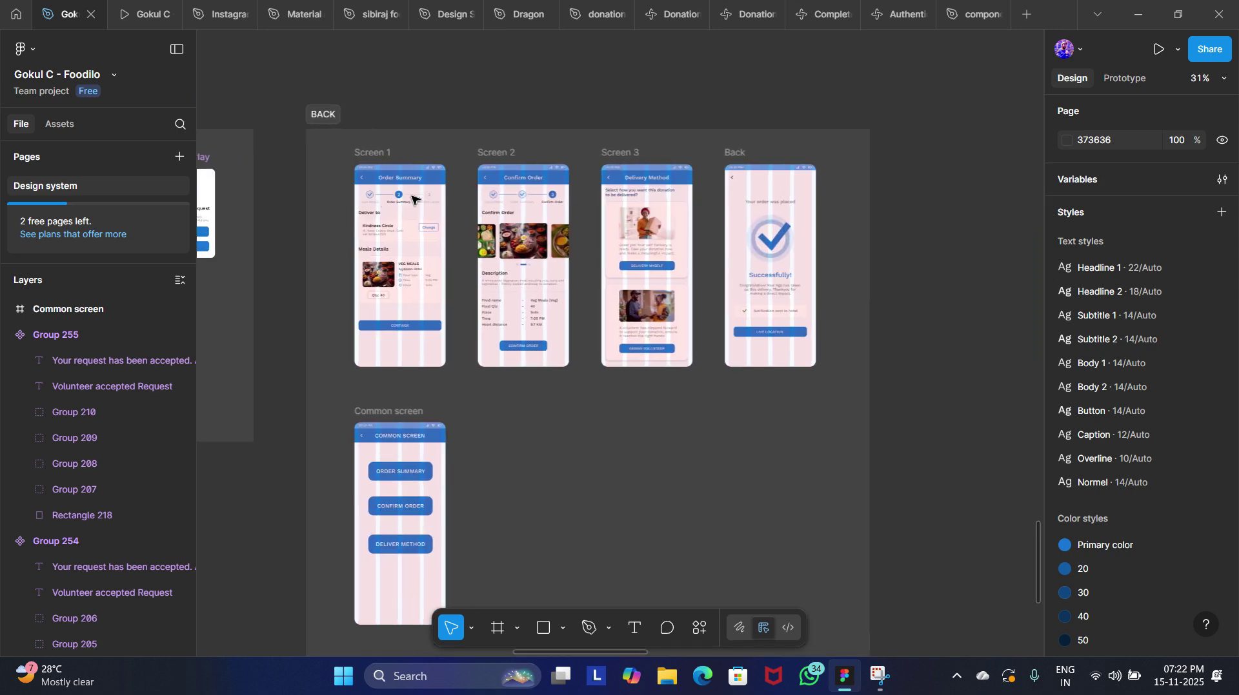
{"action": "scroll", "coordinate": [356, 459], "scroll_direction": "down", "scroll_amount": 1}
{"action": "scroll", "coordinate": [356, 459], "scroll_direction": "up", "scroll_amount": 5}
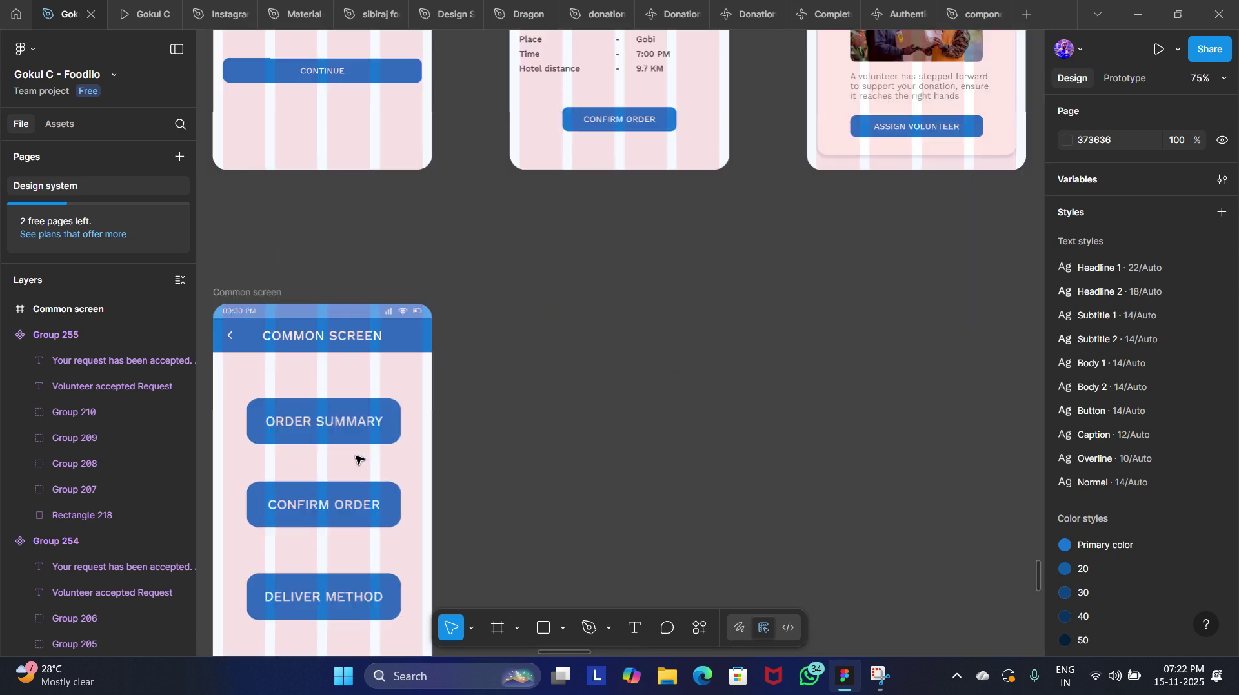
{"action": "scroll", "coordinate": [358, 460], "scroll_direction": "up", "scroll_amount": 5}
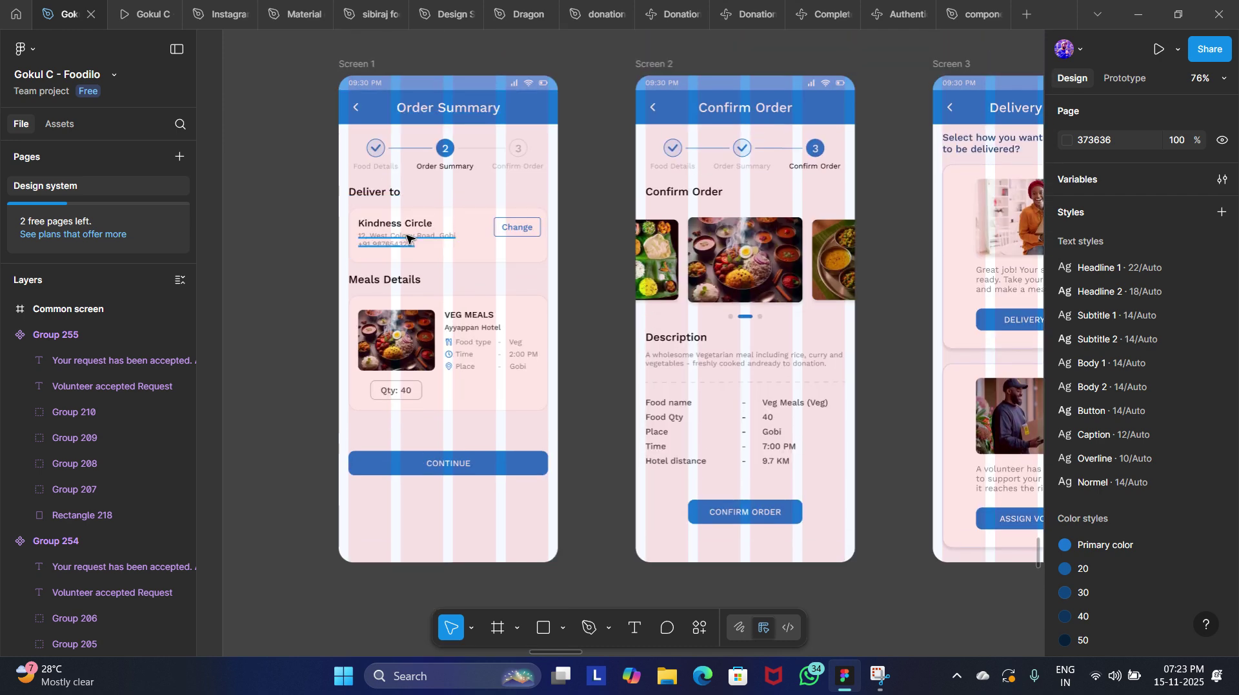
{"action": "scroll", "coordinate": [369, 532], "scroll_direction": "right", "scroll_amount": 2}
{"action": "scroll", "coordinate": [369, 532], "scroll_direction": "down", "scroll_amount": 5}
{"action": "scroll", "coordinate": [369, 533], "scroll_direction": "down", "scroll_amount": 1}
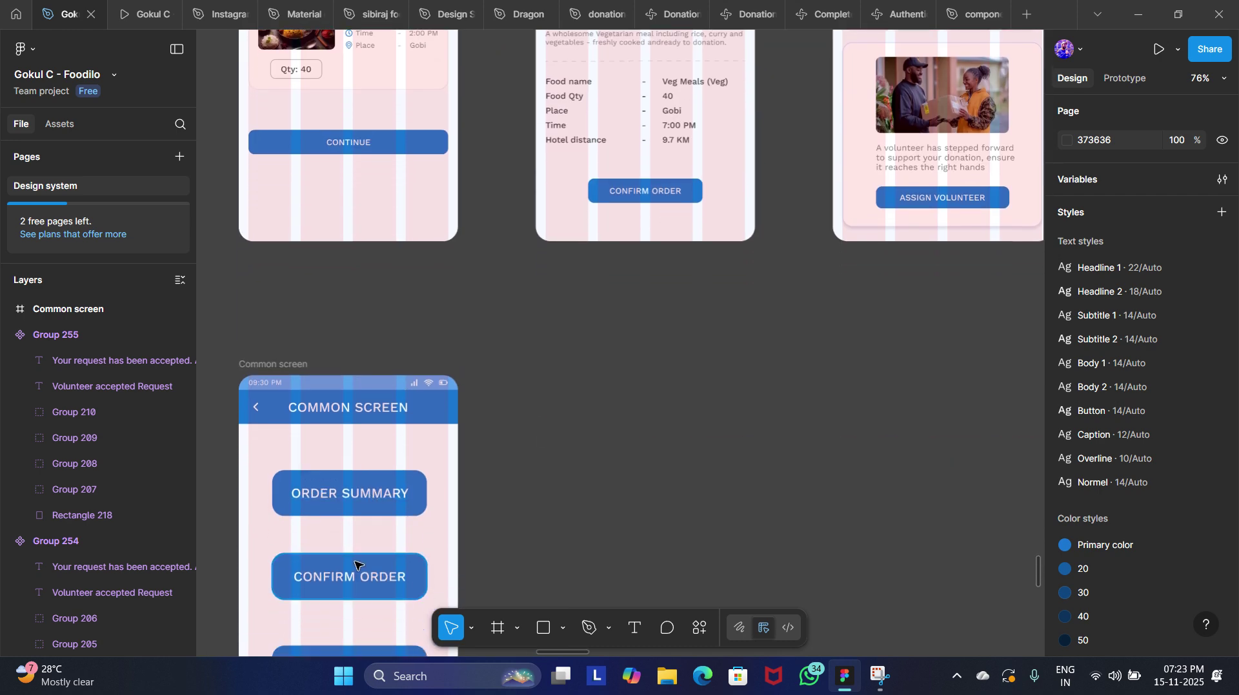
{"action": "scroll", "coordinate": [568, 445], "scroll_direction": "up", "scroll_amount": 6}
{"action": "scroll", "coordinate": [567, 445], "scroll_direction": "left", "scroll_amount": 1}
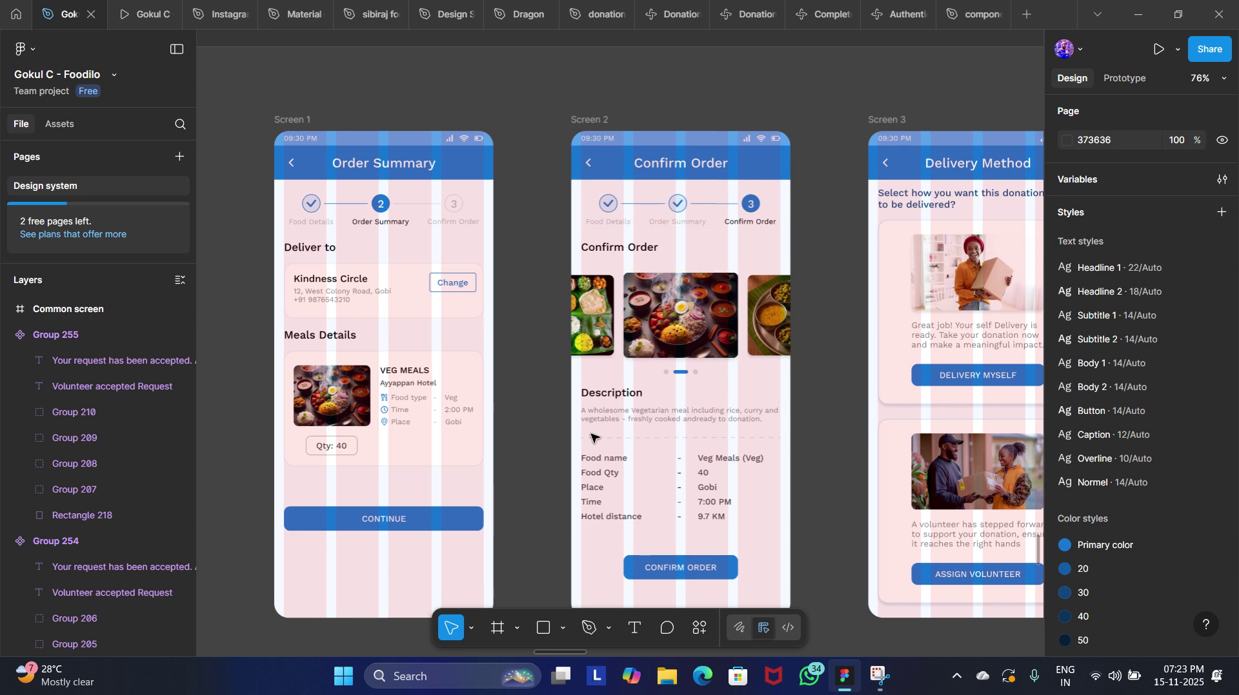
{"action": "scroll", "coordinate": [512, 418], "scroll_direction": "down", "scroll_amount": 8}
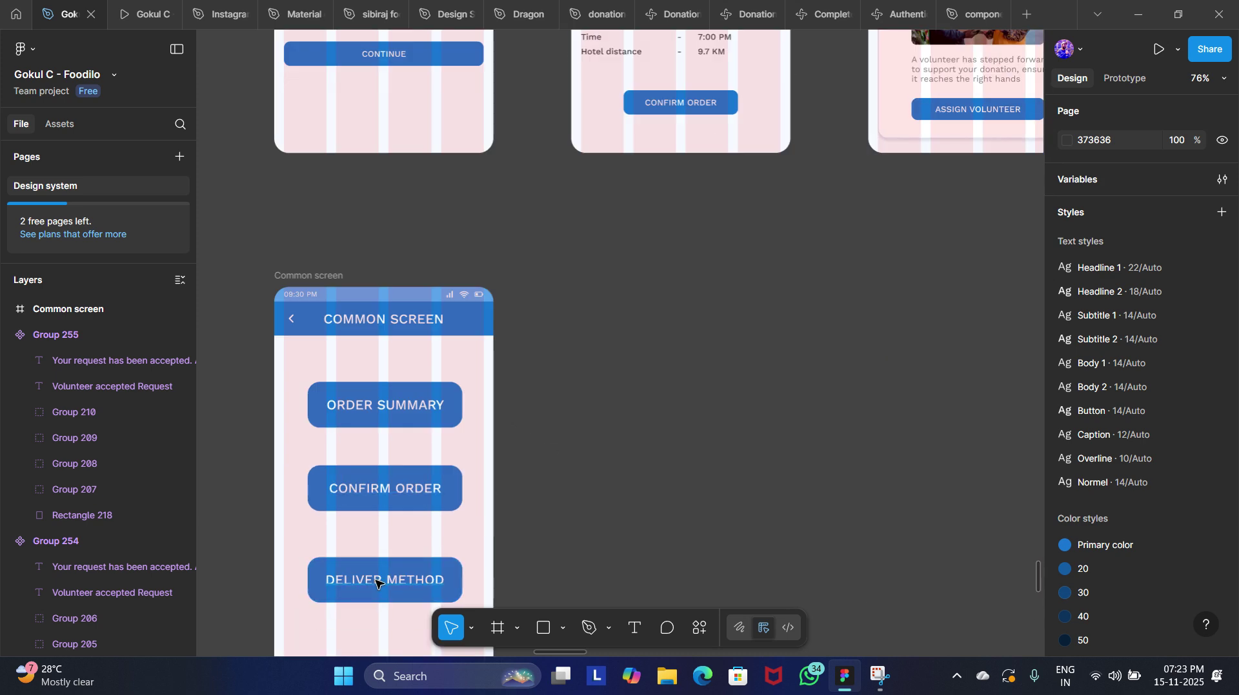
Examine the screen sequence from Order Summary through Confirm Order and Delivery Method to the order-placed Back screen.
{"action": "scroll", "coordinate": [812, 416], "scroll_direction": "up", "scroll_amount": 10}
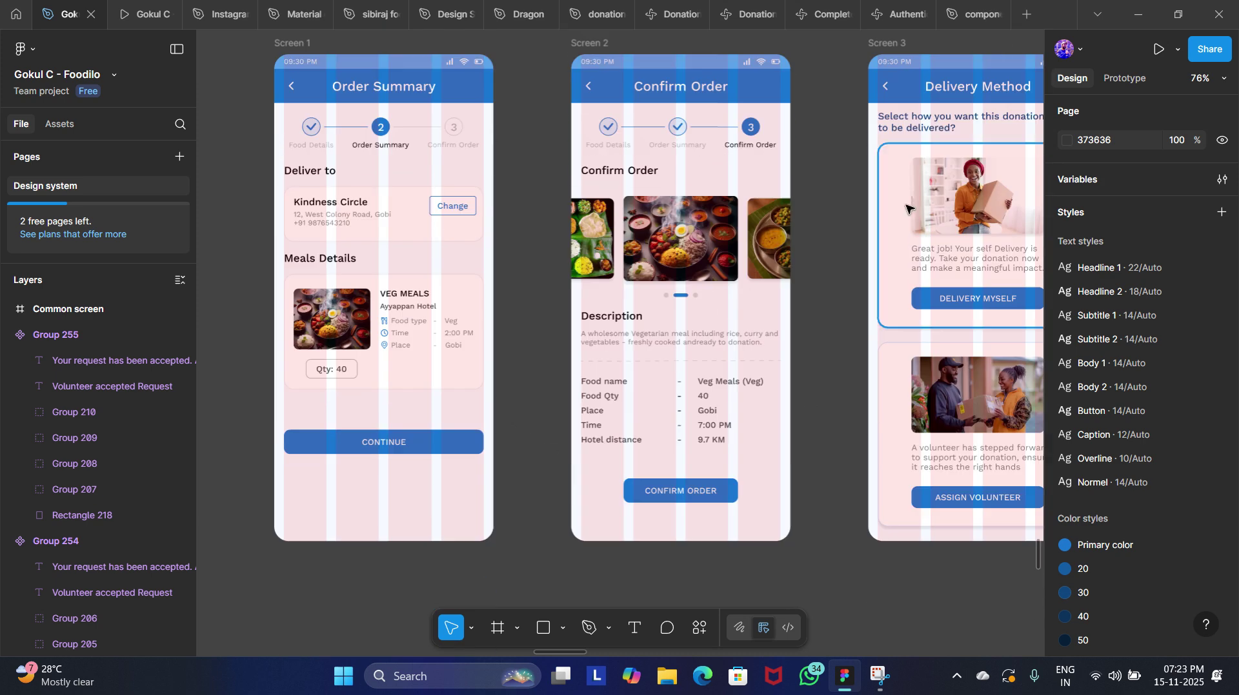
{"action": "scroll", "coordinate": [393, 442], "scroll_direction": "right", "scroll_amount": 1}
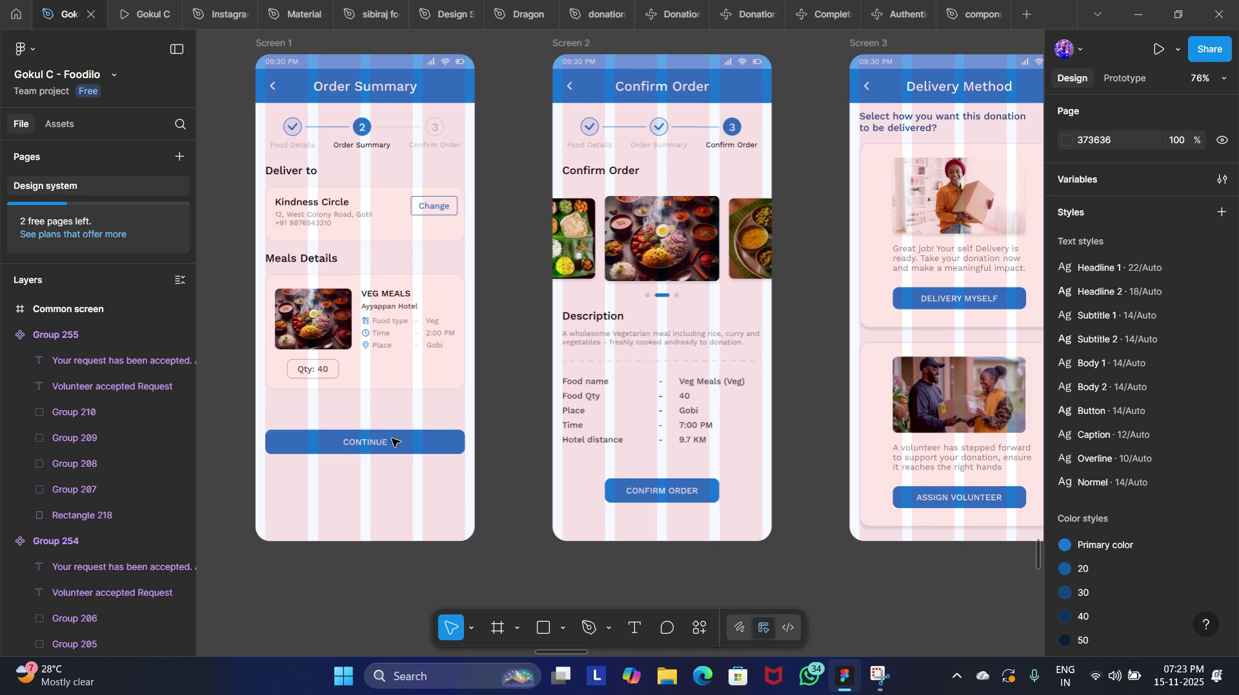
{"action": "scroll", "coordinate": [774, 309], "scroll_direction": "right", "scroll_amount": 5}
{"action": "scroll", "coordinate": [774, 309], "scroll_direction": "left", "scroll_amount": 5}
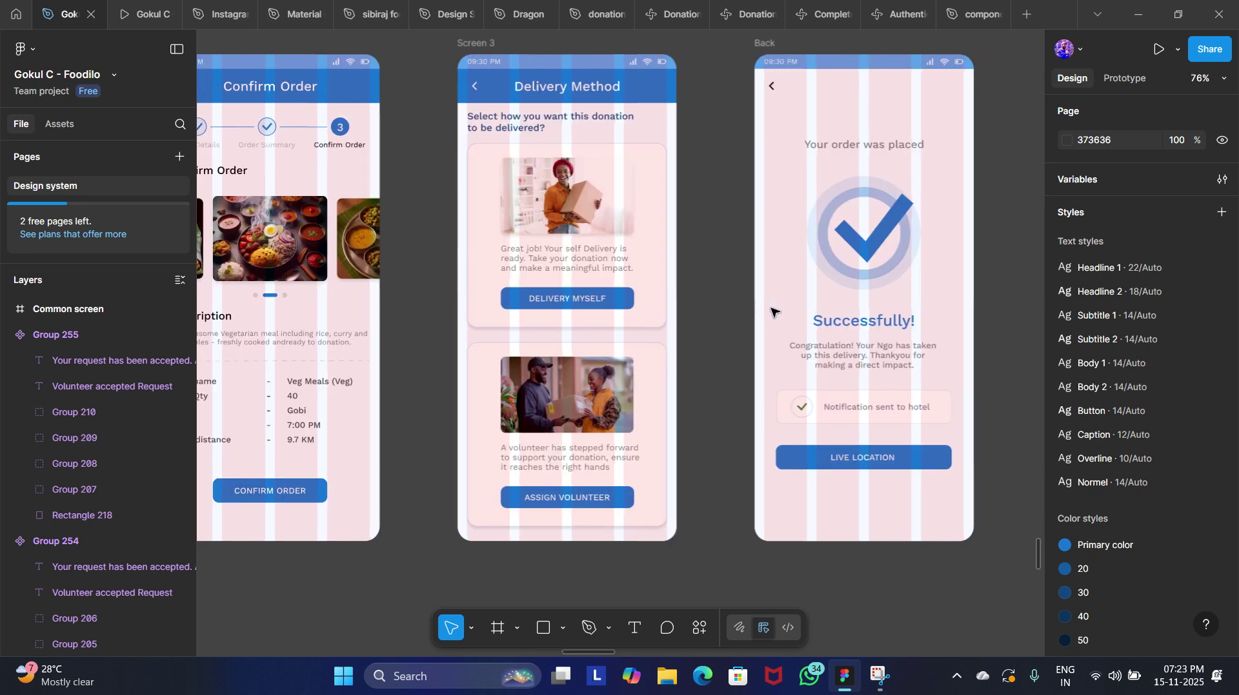
{"action": "scroll", "coordinate": [669, 495], "scroll_direction": "right", "scroll_amount": 6}
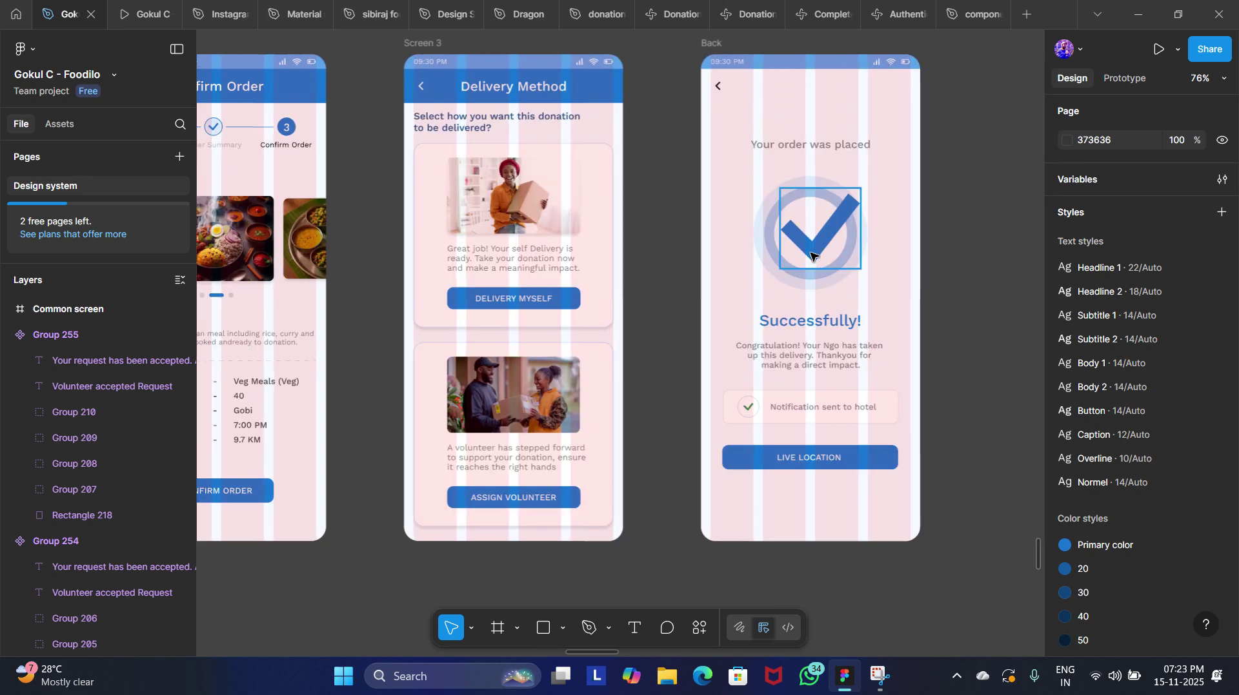
{"action": "scroll", "coordinate": [691, 377], "scroll_direction": "left", "scroll_amount": 3}
{"action": "scroll", "coordinate": [689, 377], "scroll_direction": "left", "scroll_amount": 1}
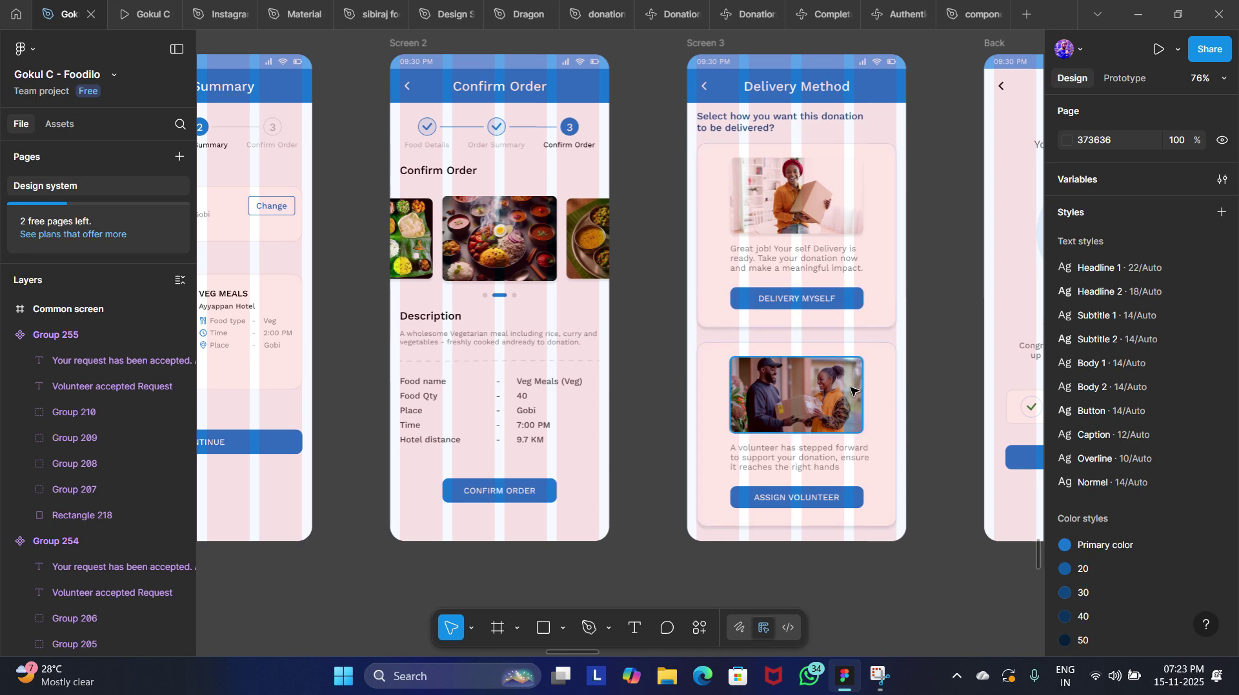
{"action": "scroll", "coordinate": [853, 391], "scroll_direction": "down", "scroll_amount": 3}
{"action": "scroll", "coordinate": [852, 390], "scroll_direction": "right", "scroll_amount": 2}
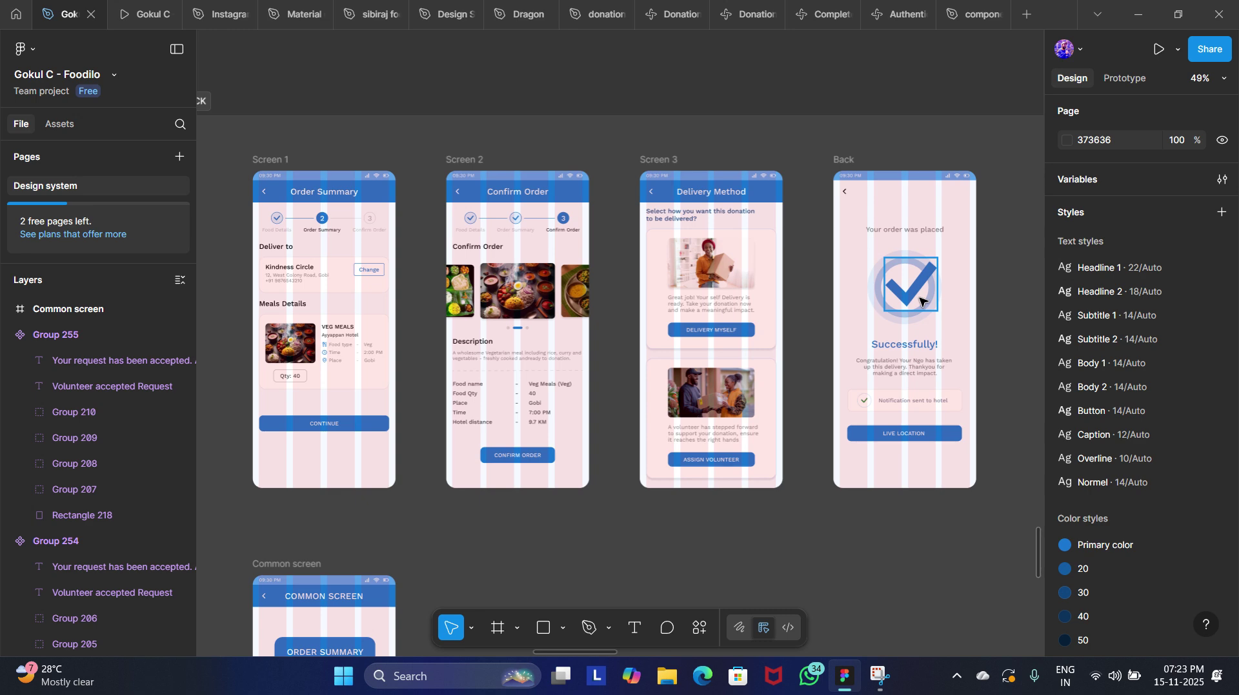
{"action": "scroll", "coordinate": [527, 305], "scroll_direction": "up", "scroll_amount": 3}
{"action": "scroll", "coordinate": [528, 341], "scroll_direction": "right", "scroll_amount": 4}
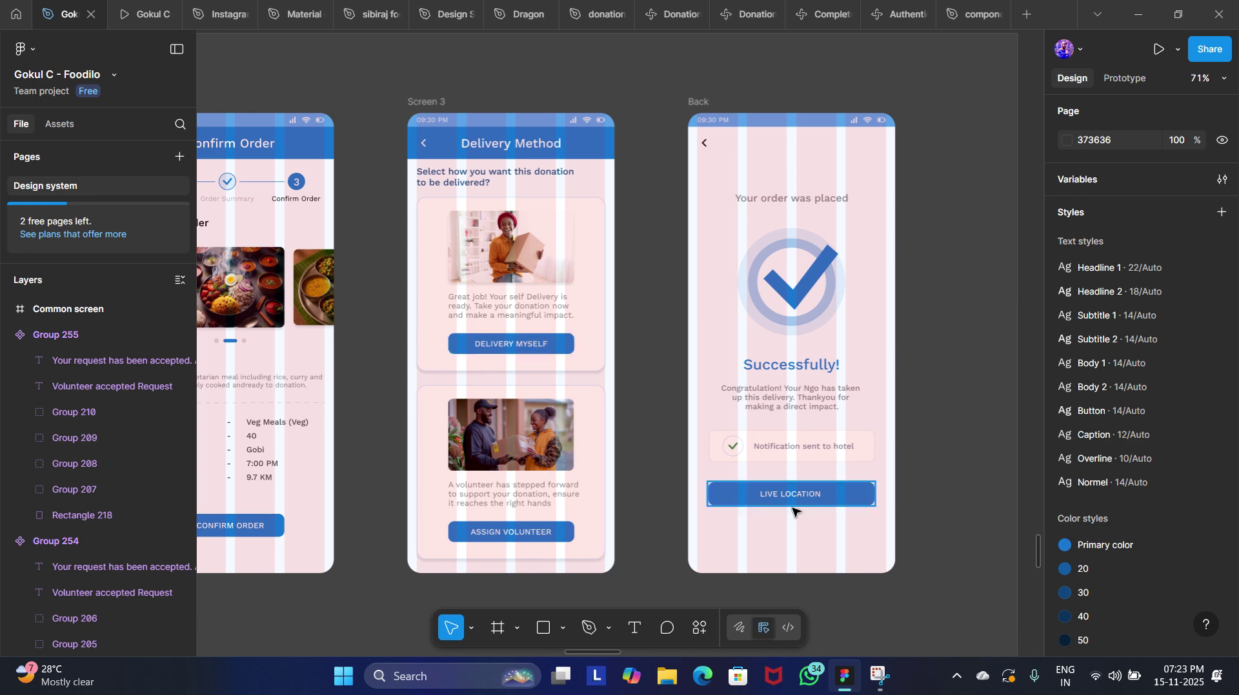
{"action": "scroll", "coordinate": [782, 250], "scroll_direction": "left", "scroll_amount": 1}
{"action": "scroll", "coordinate": [782, 250], "scroll_direction": "left", "scroll_amount": 10}
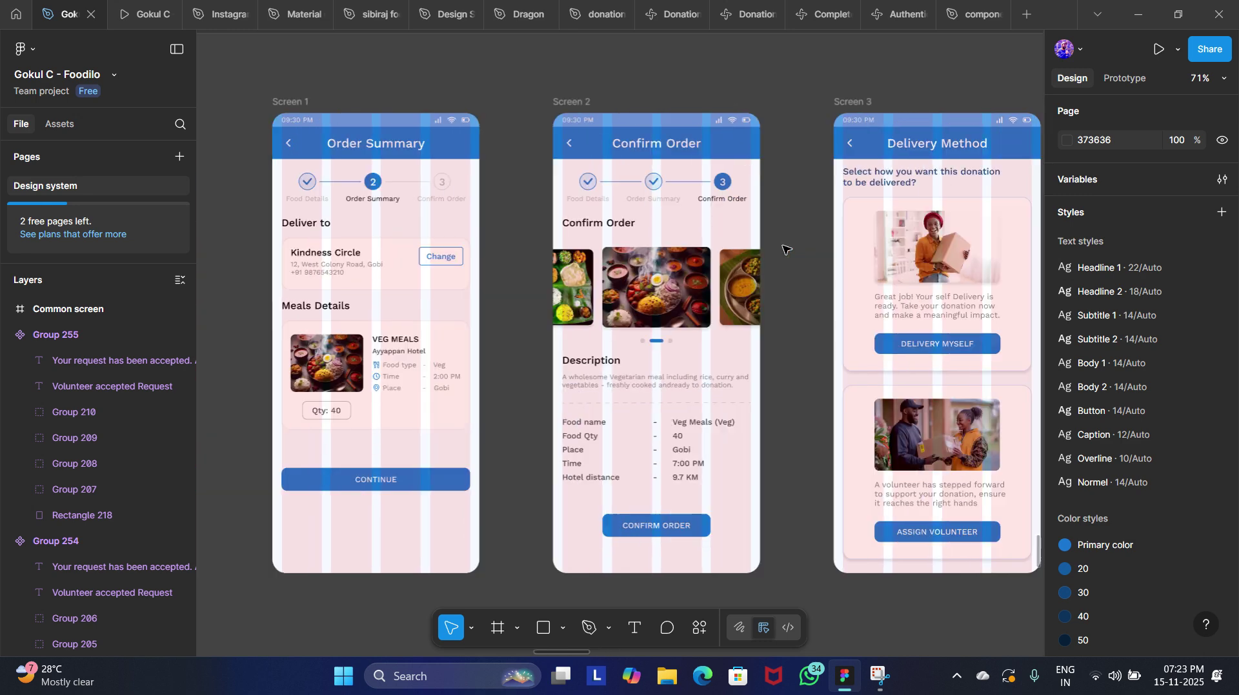
{"action": "scroll", "coordinate": [650, 197], "scroll_direction": "right", "scroll_amount": 2}
{"action": "scroll", "coordinate": [651, 197], "scroll_direction": "right", "scroll_amount": 4}
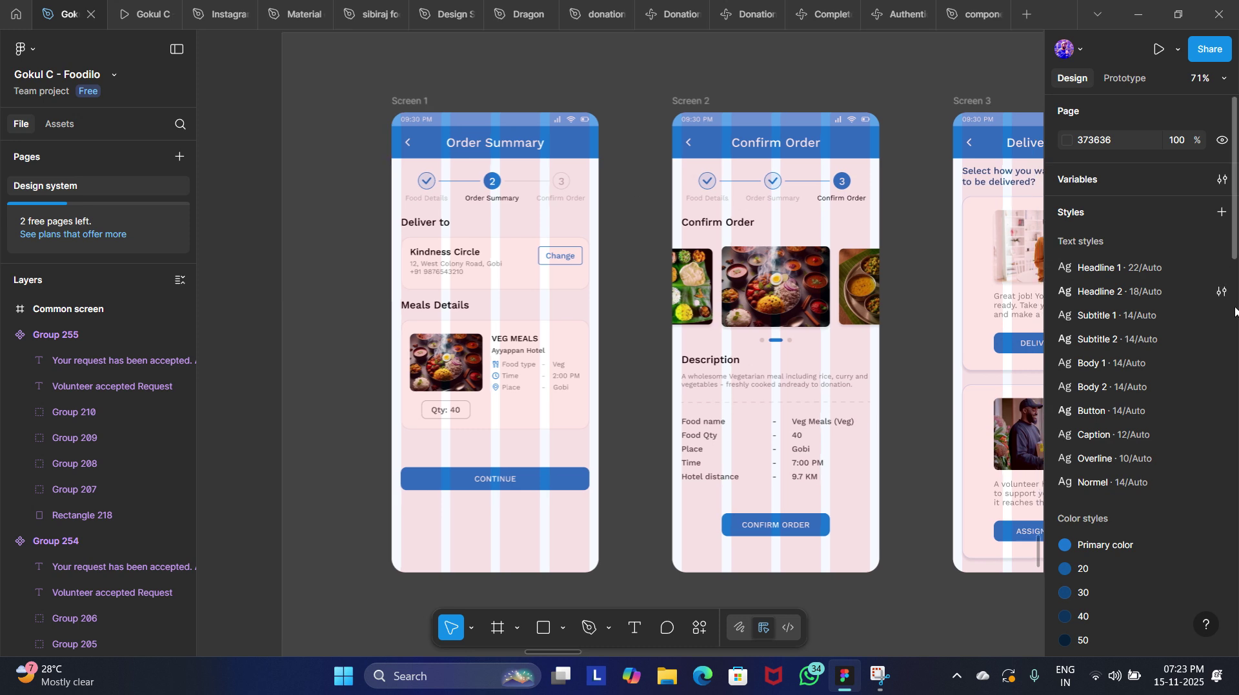
Copy Screens 1, 2 and 3 from the BACK section and place the duplicates in line beside the copied Common screen.
{"action": "scroll", "coordinate": [800, 503], "scroll_direction": "up", "scroll_amount": 3}
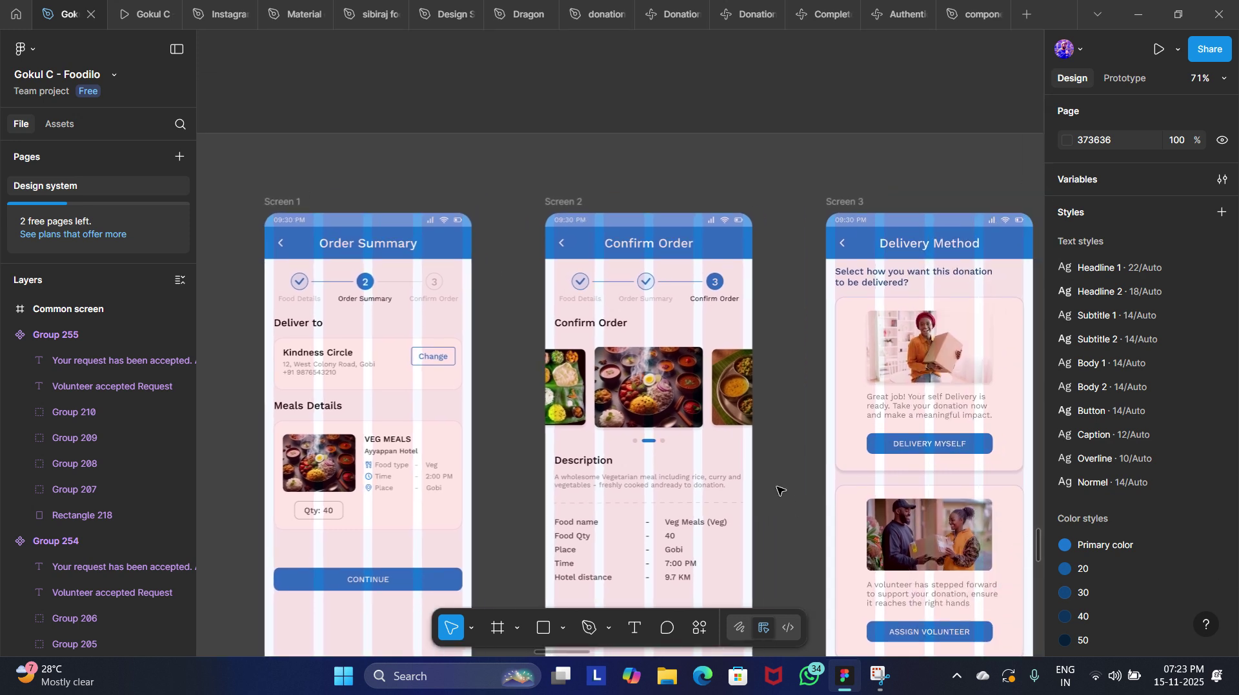
{"action": "left_click", "coordinate": [294, 201]}
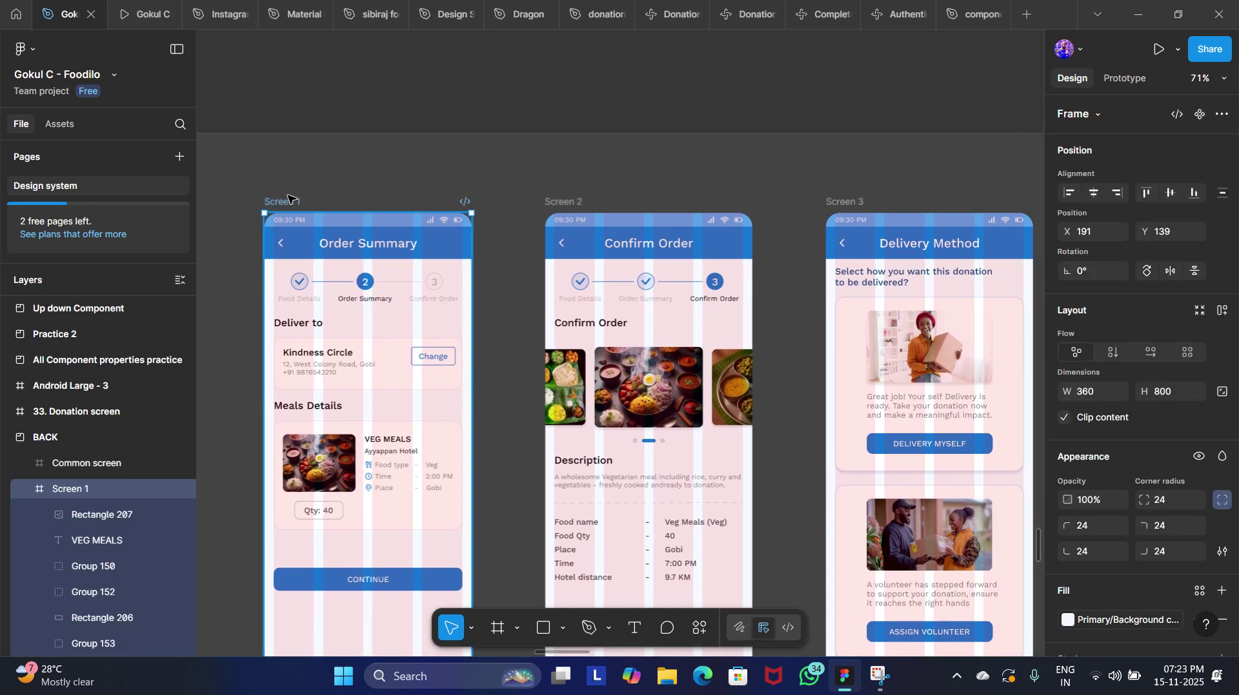
{"action": "left_click", "coordinate": [556, 202], "text": "shift"}
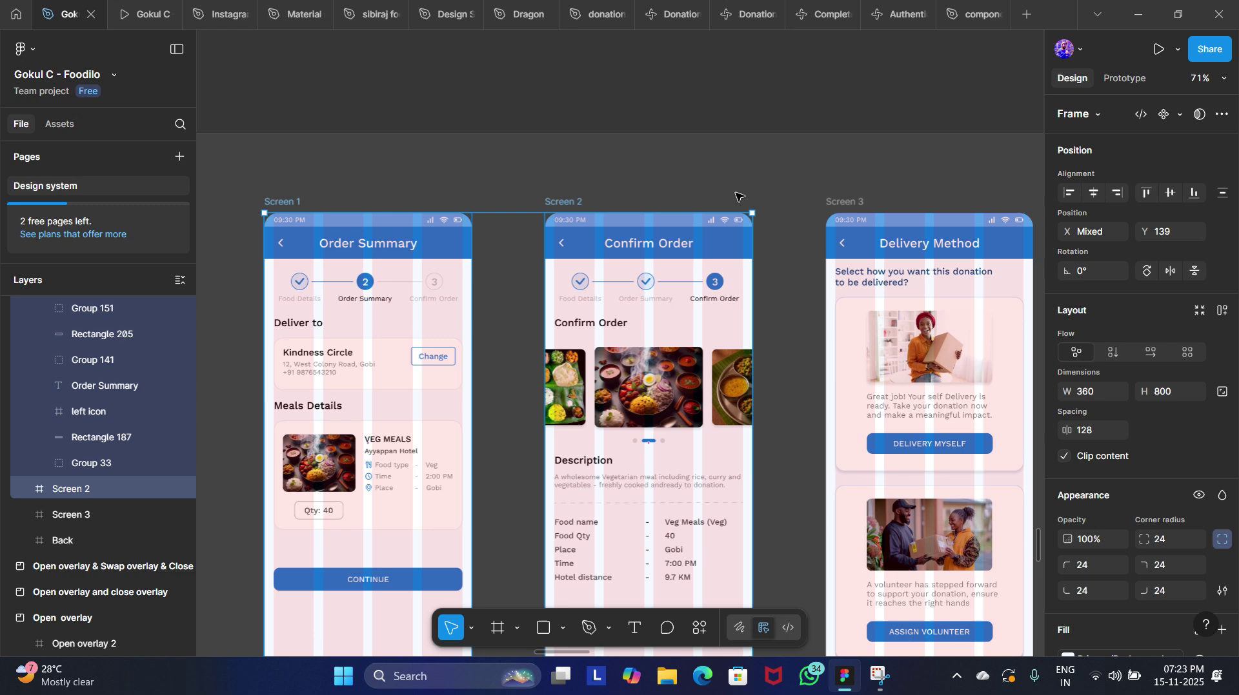
{"action": "left_click", "coordinate": [826, 202], "text": "shift"}
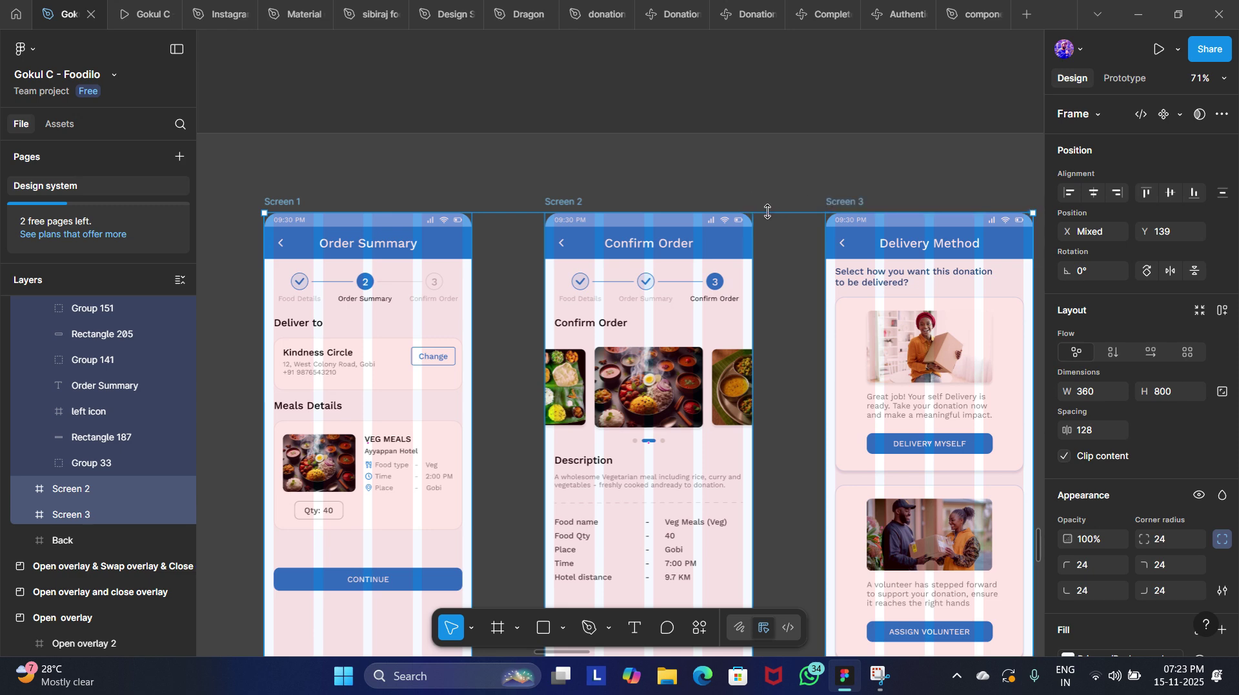
{"action": "left_click", "coordinate": [779, 90]}
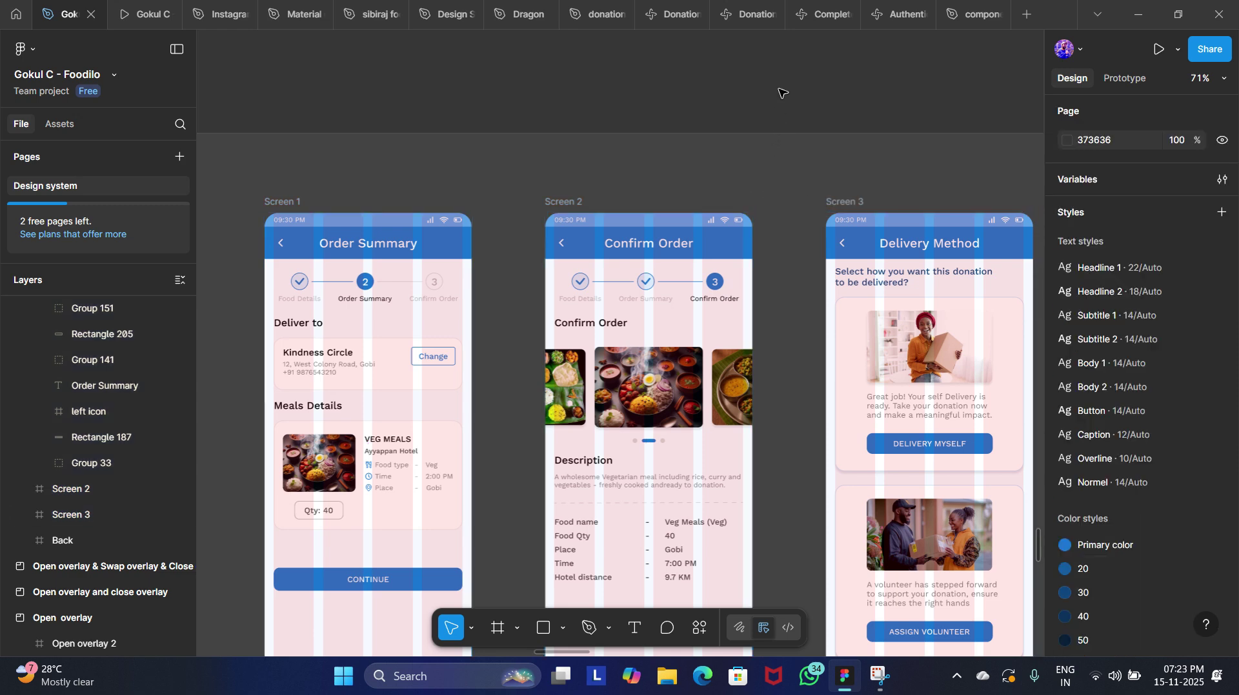
{"action": "scroll", "coordinate": [780, 92], "scroll_direction": "down", "scroll_amount": 3}
{"action": "scroll", "coordinate": [781, 92], "scroll_direction": "right", "scroll_amount": 5}
{"action": "scroll", "coordinate": [781, 92], "scroll_direction": "down", "scroll_amount": 3}
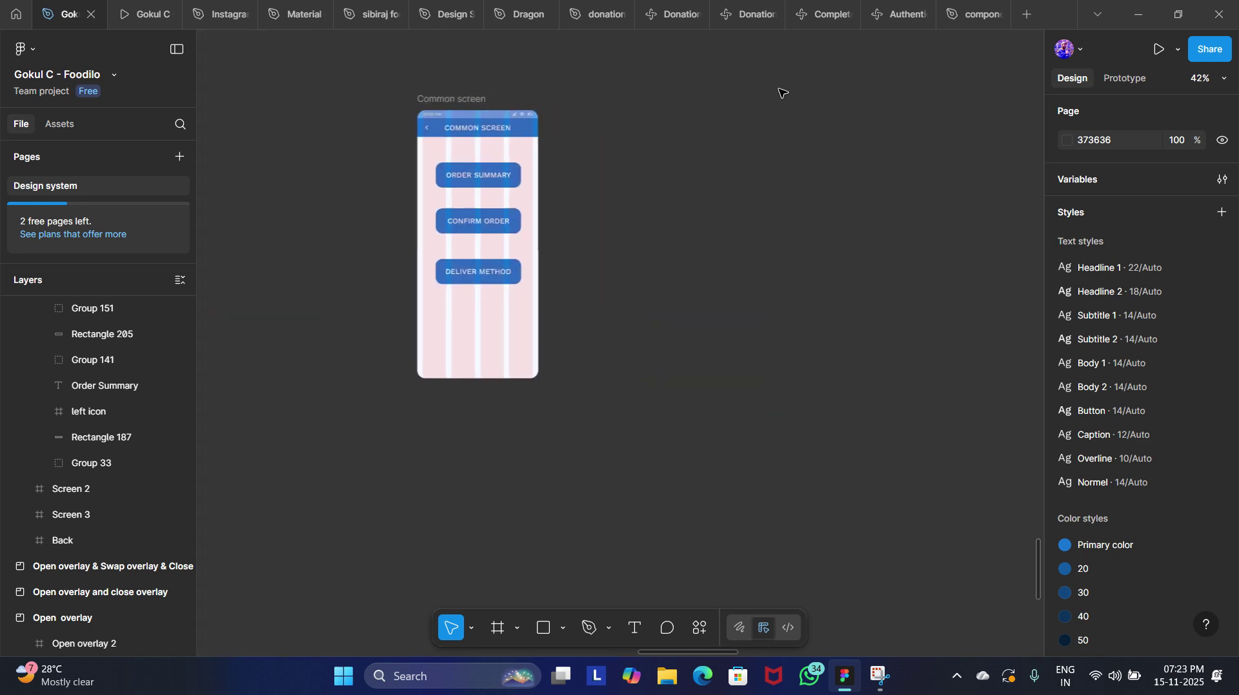
{"action": "scroll", "coordinate": [813, 210], "scroll_direction": "up", "scroll_amount": 2}
{"action": "scroll", "coordinate": [813, 211], "scroll_direction": "right", "scroll_amount": 5}
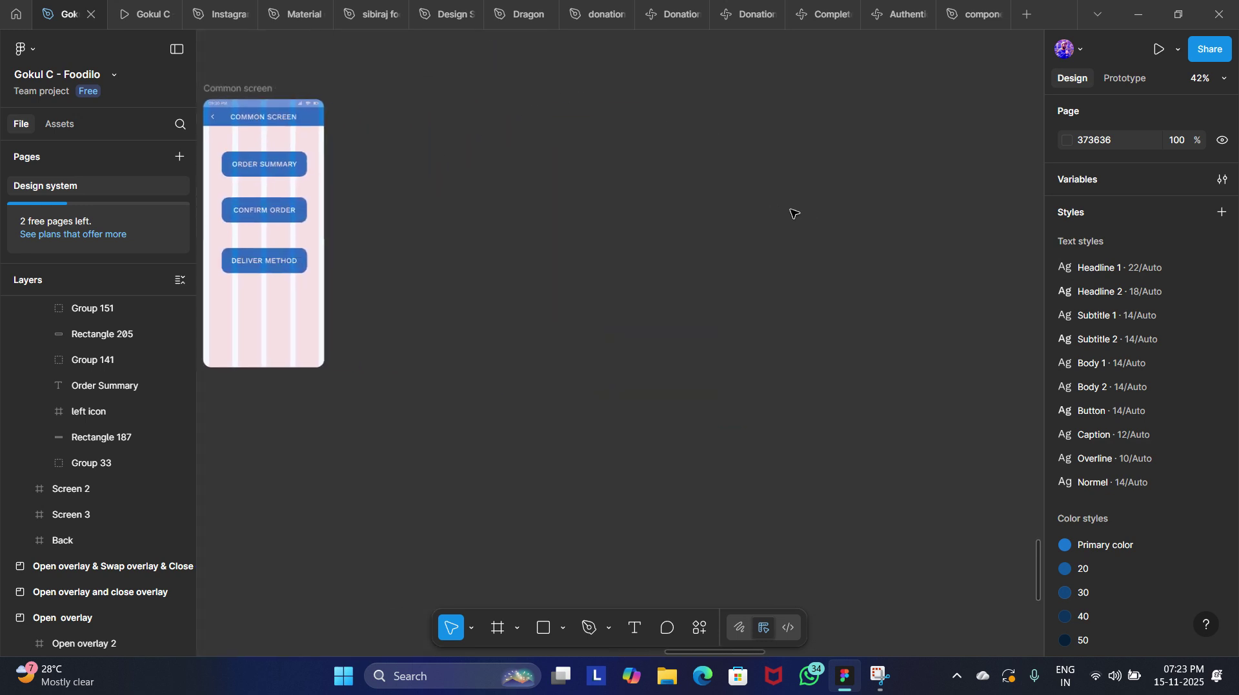
{"action": "key", "text": "ctrl+v"}
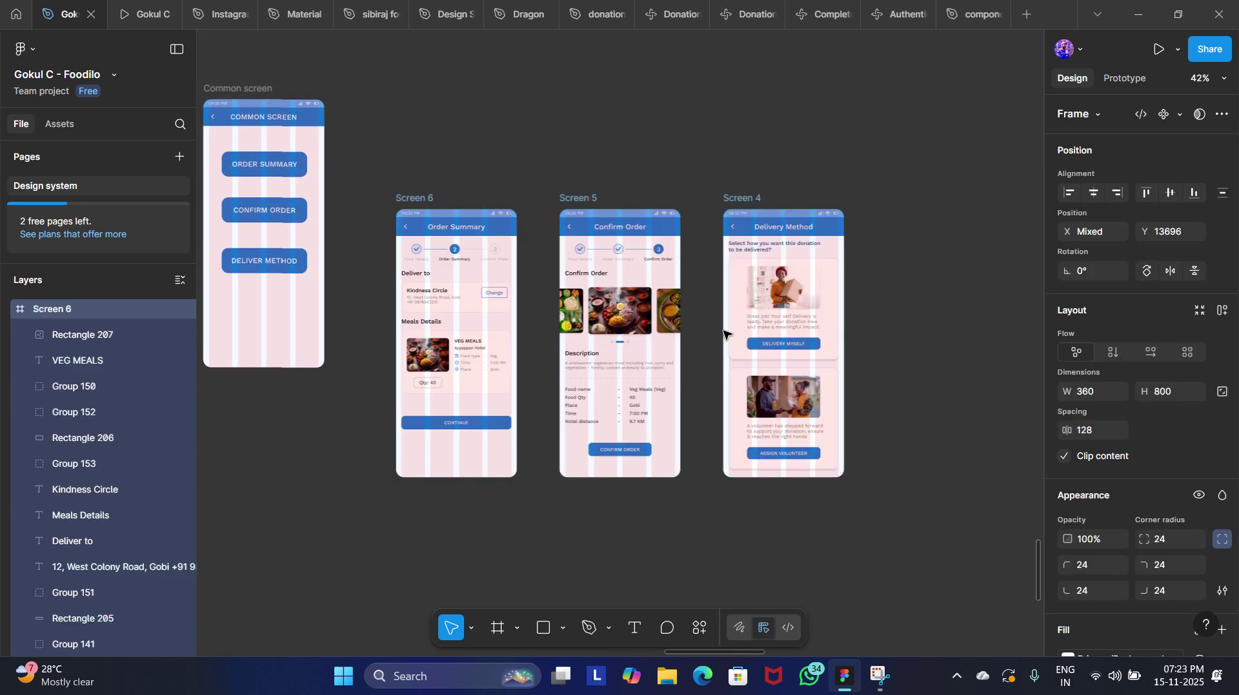
{"action": "left_click_drag", "start_coordinate": [695, 377], "coordinate": [698, 265]}
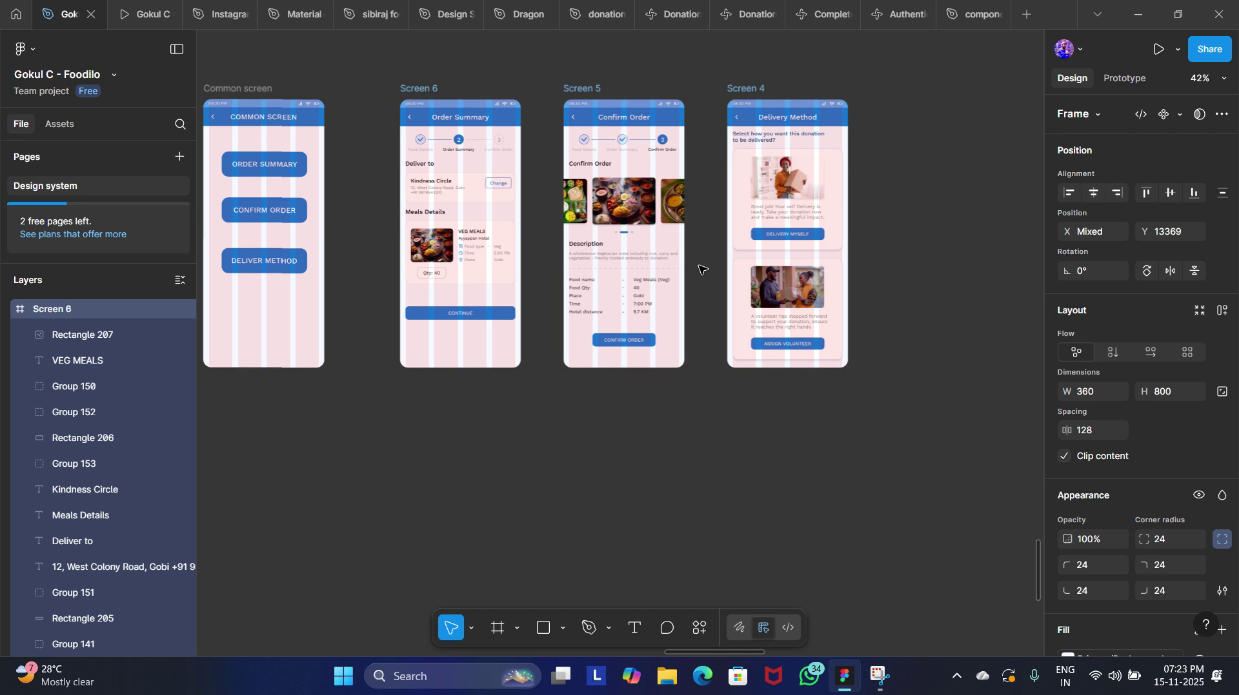
{"action": "left_click", "coordinate": [704, 469]}
Copy the BACK section's order-placed Back screen and place the duplicate at the end of the new row, after the Delivery Method screen.
{"action": "scroll", "coordinate": [705, 469], "scroll_direction": "down", "scroll_amount": 3}
{"action": "scroll", "coordinate": [702, 469], "scroll_direction": "left", "scroll_amount": 7}
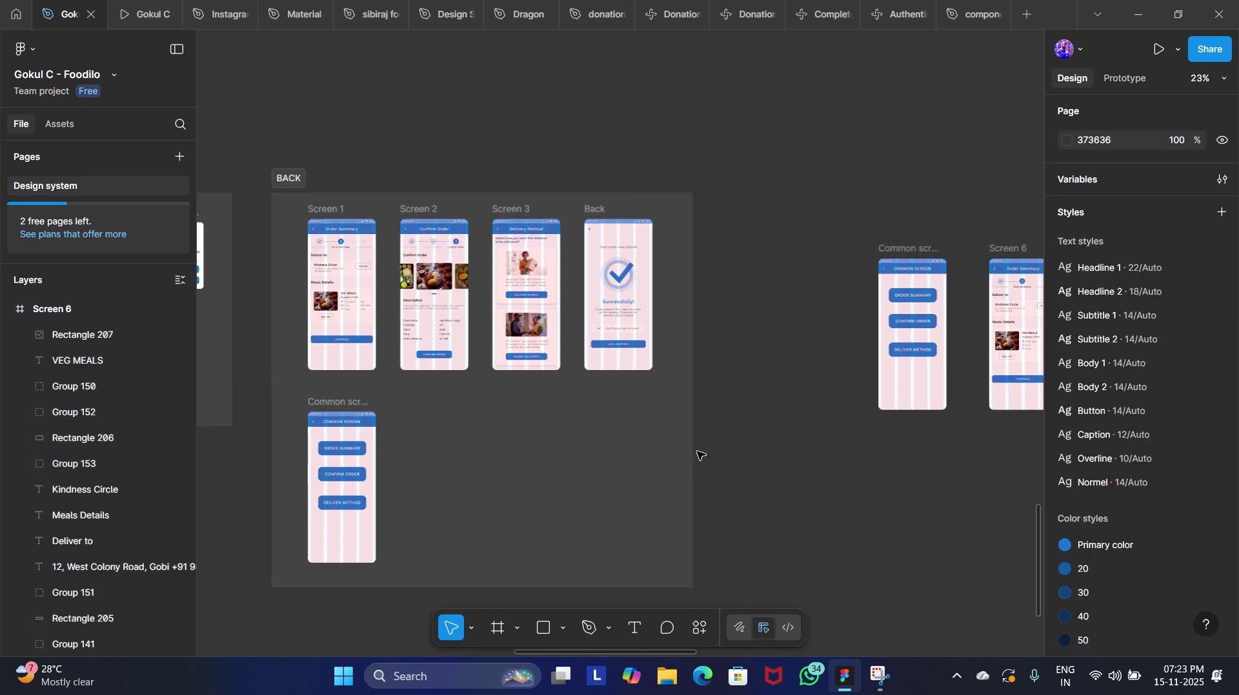
{"action": "left_click", "coordinate": [600, 210]}
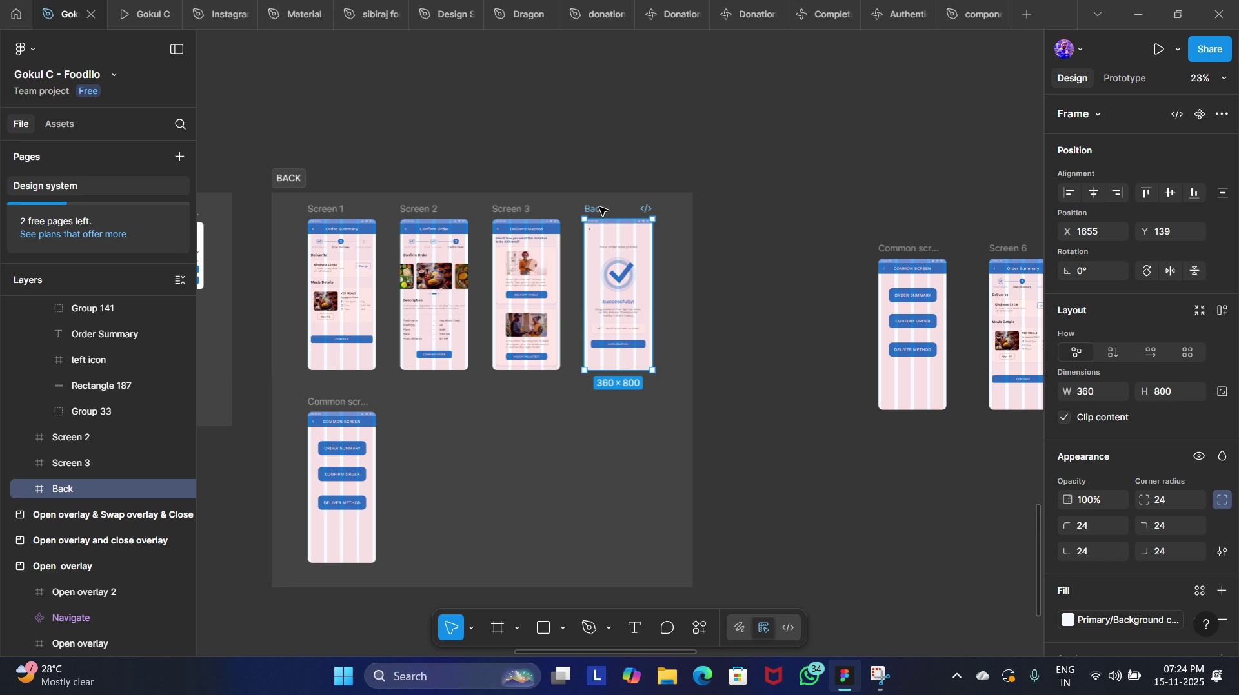
{"action": "left_click", "coordinate": [719, 389]}
{"action": "scroll", "coordinate": [742, 374], "scroll_direction": "right", "scroll_amount": 8}
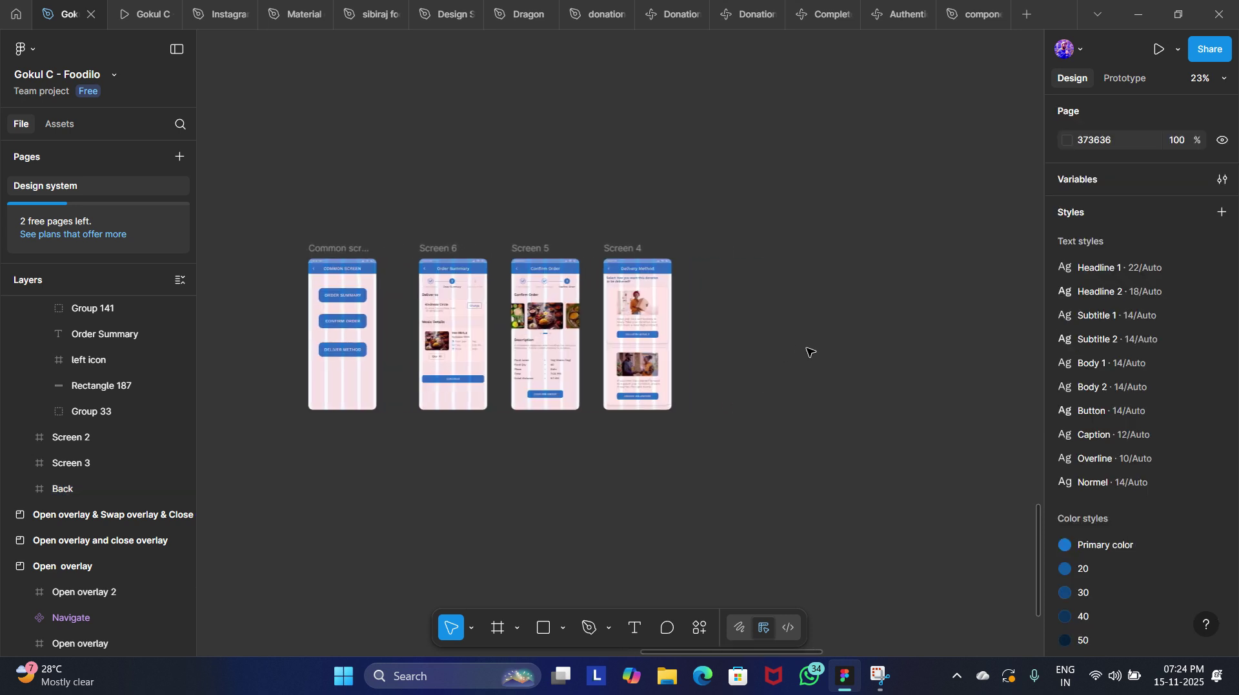
{"action": "key", "text": "ctrl+v"}
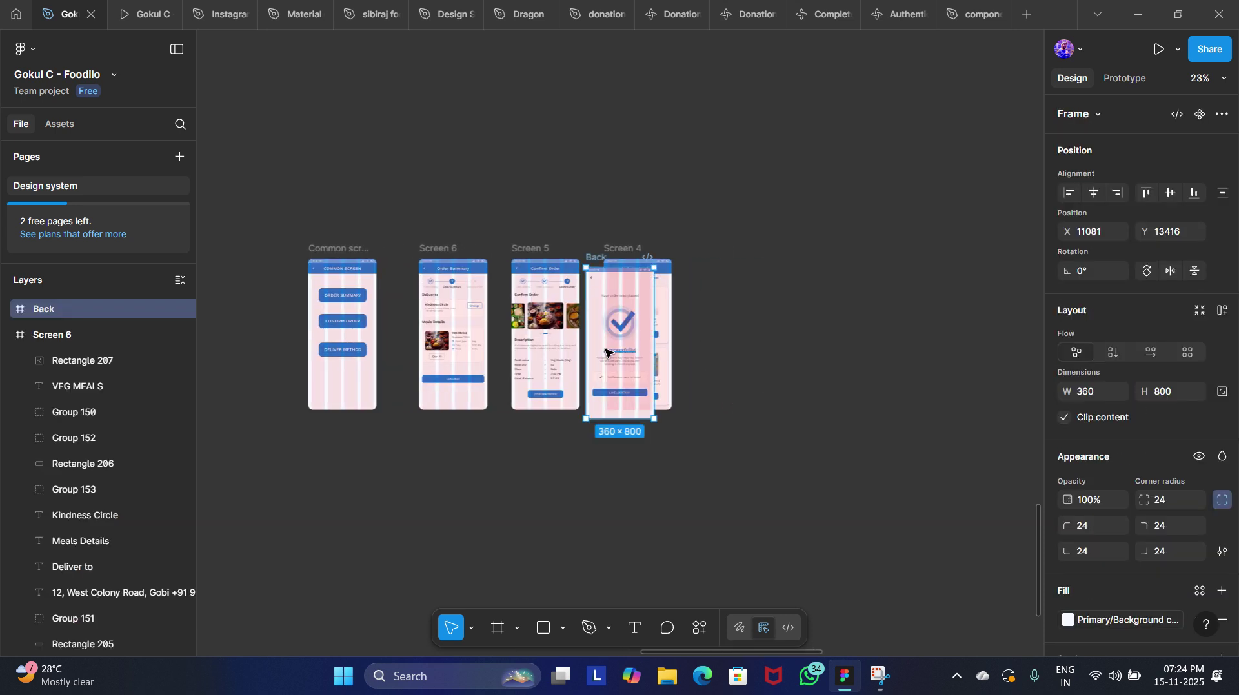
{"action": "left_click_drag", "start_coordinate": [602, 339], "coordinate": [718, 331]}
{"action": "left_click", "coordinate": [475, 531]}
Switch to prototyping and connect the copied Common screen's ORDER SUMMARY button to the copied Order Summary screen.
{"action": "scroll", "coordinate": [484, 522], "scroll_direction": "left", "scroll_amount": 15}
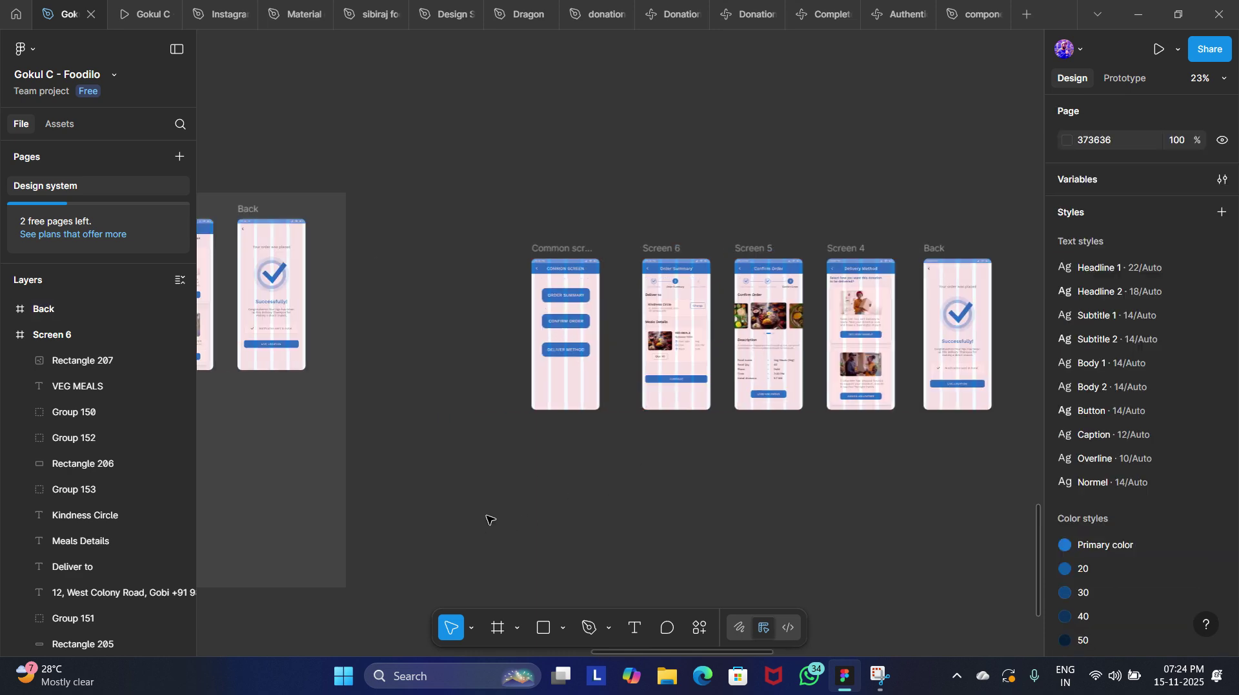
{"action": "scroll", "coordinate": [539, 477], "scroll_direction": "right", "scroll_amount": 1}
{"action": "scroll", "coordinate": [539, 478], "scroll_direction": "up", "scroll_amount": 4}
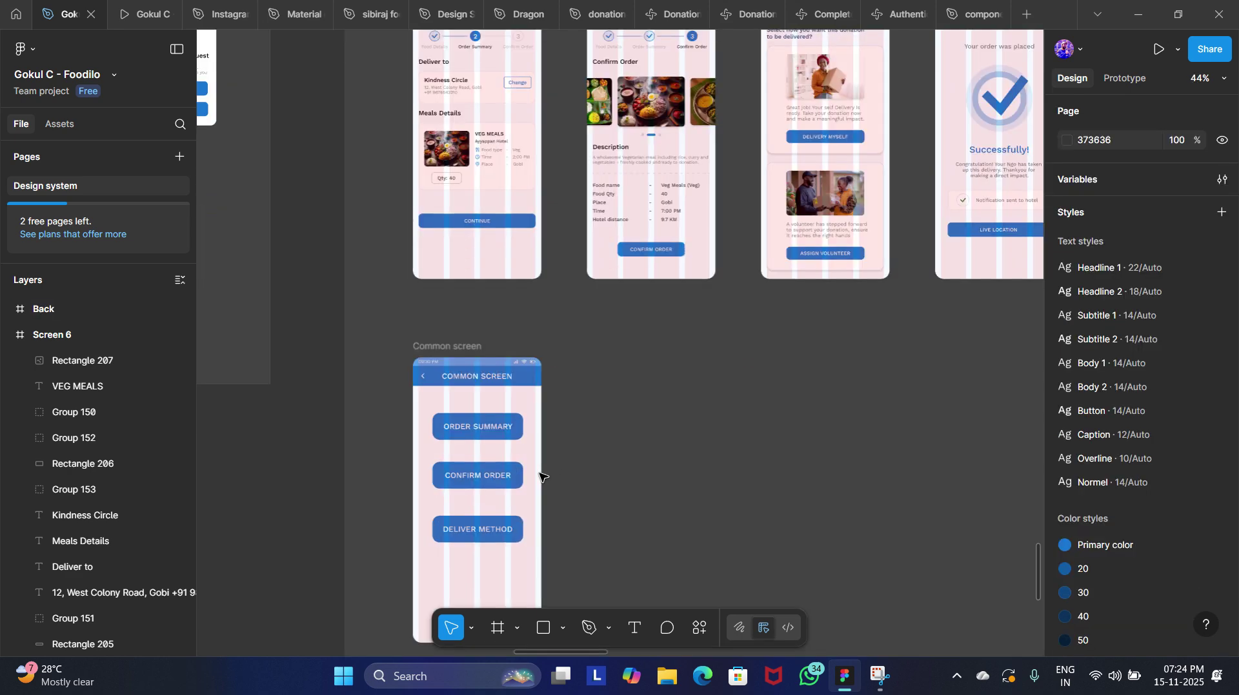
{"action": "scroll", "coordinate": [540, 478], "scroll_direction": "down", "scroll_amount": 2}
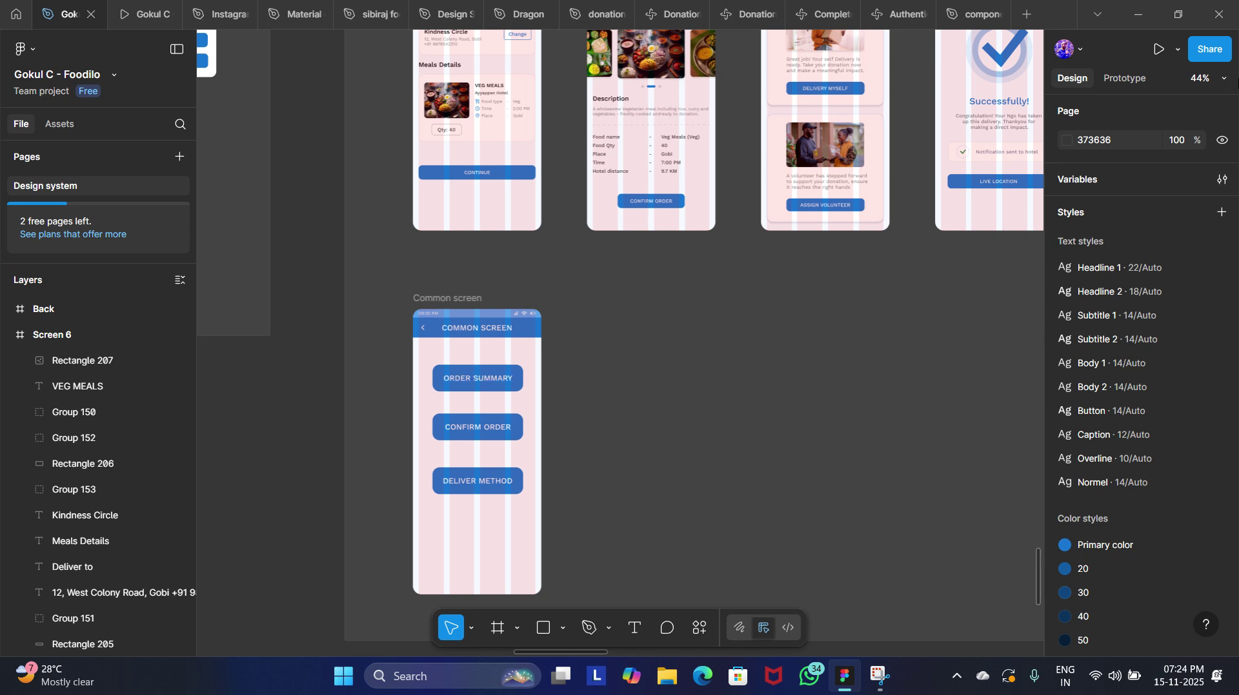
{"action": "left_click", "coordinate": [1124, 78]}
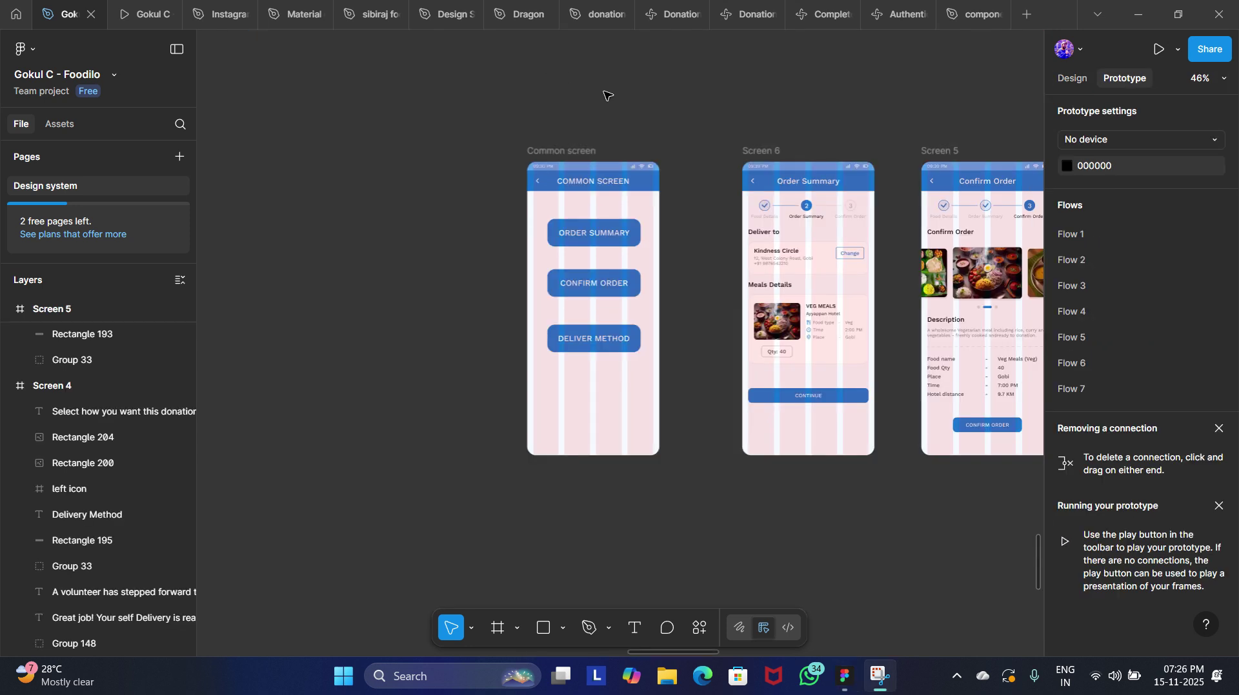
{"action": "scroll", "coordinate": [606, 96], "scroll_direction": "right", "scroll_amount": 1}
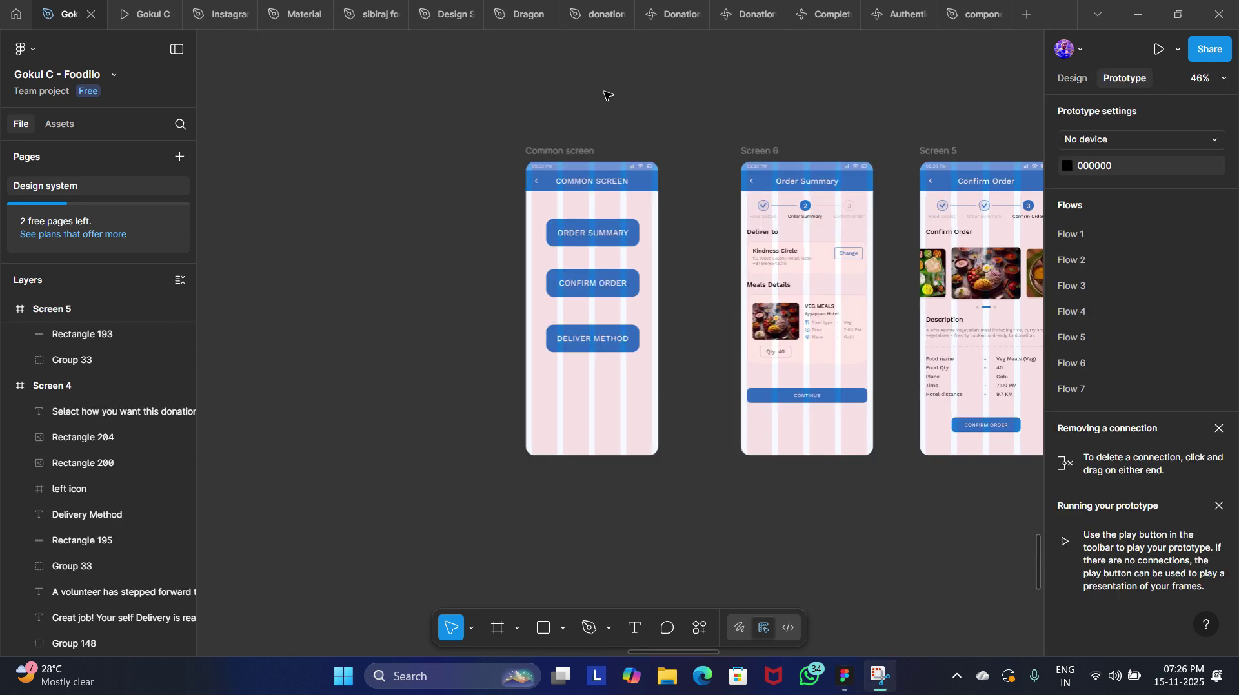
{"action": "scroll", "coordinate": [607, 95], "scroll_direction": "right", "scroll_amount": 3}
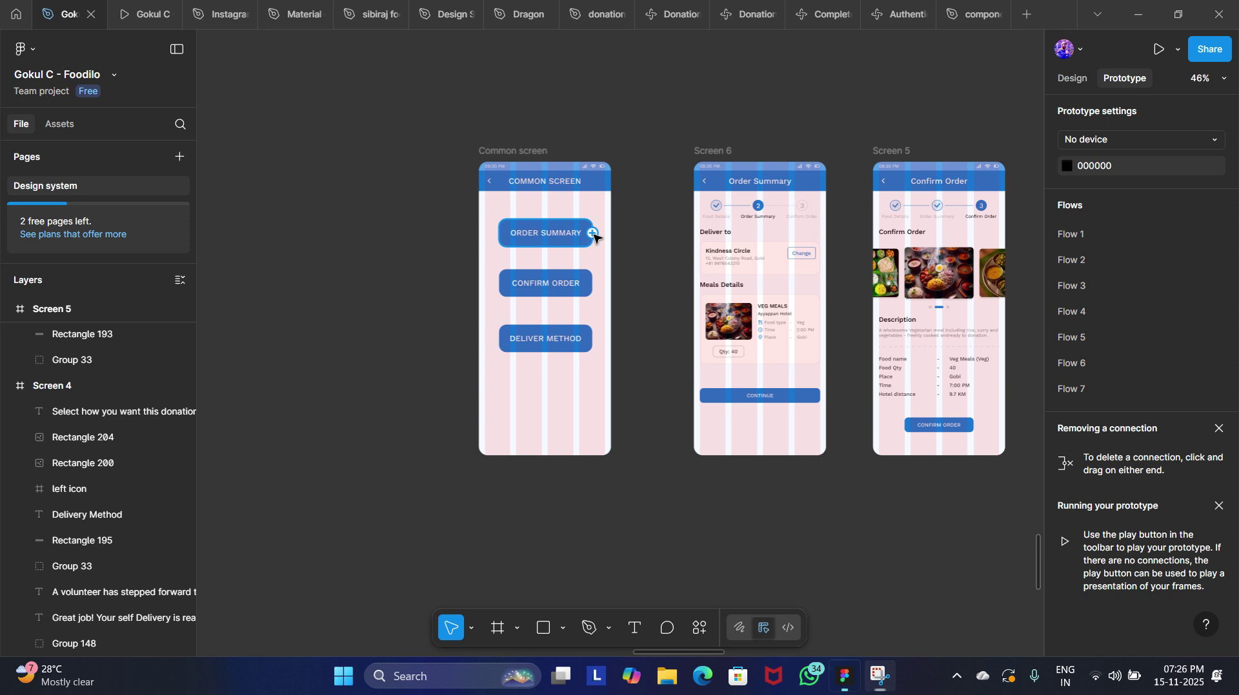
{"action": "left_click_drag", "start_coordinate": [593, 234], "coordinate": [771, 267]}
{"action": "scroll", "coordinate": [608, 356], "scroll_direction": "right", "scroll_amount": 3}
{"action": "left_click", "coordinate": [677, 437]}
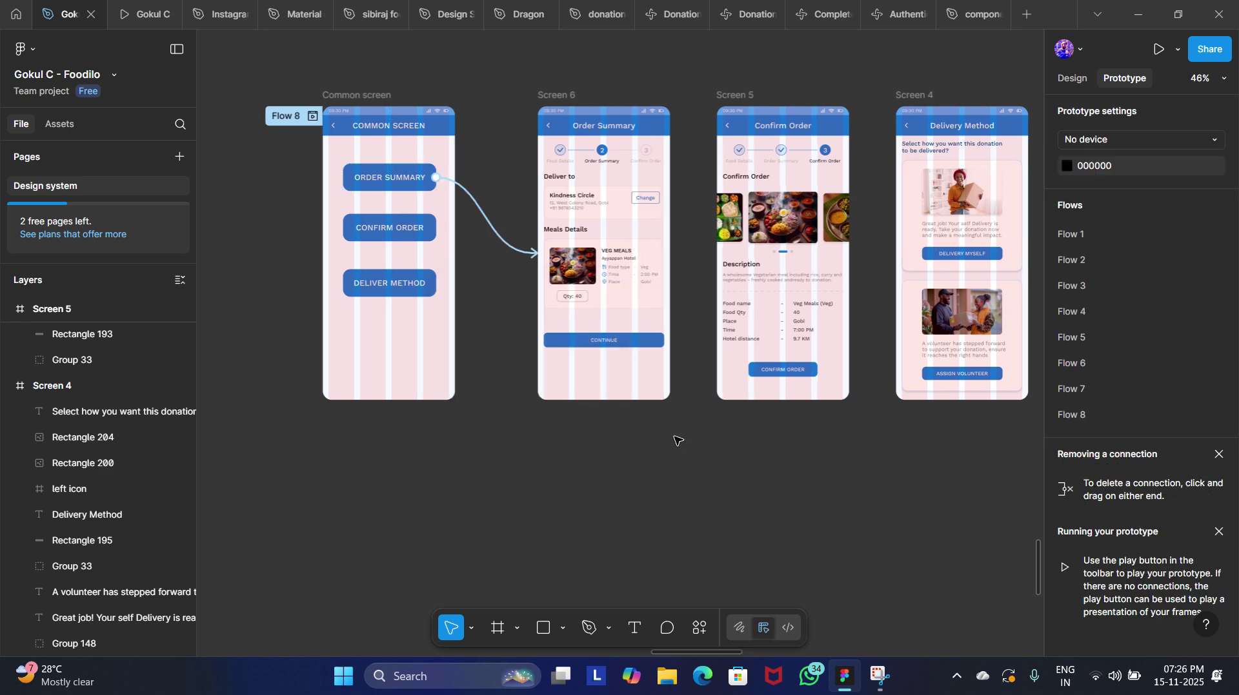
Connect the copied Common screen's CONFIRM ORDER button to the Confirm Order screen and its DELIVER METHOD button to the Delivery Method screen.
{"action": "scroll", "coordinate": [497, 285], "scroll_direction": "up", "scroll_amount": 2}
{"action": "scroll", "coordinate": [498, 284], "scroll_direction": "left", "scroll_amount": 2}
{"action": "left_click", "coordinate": [487, 291]}
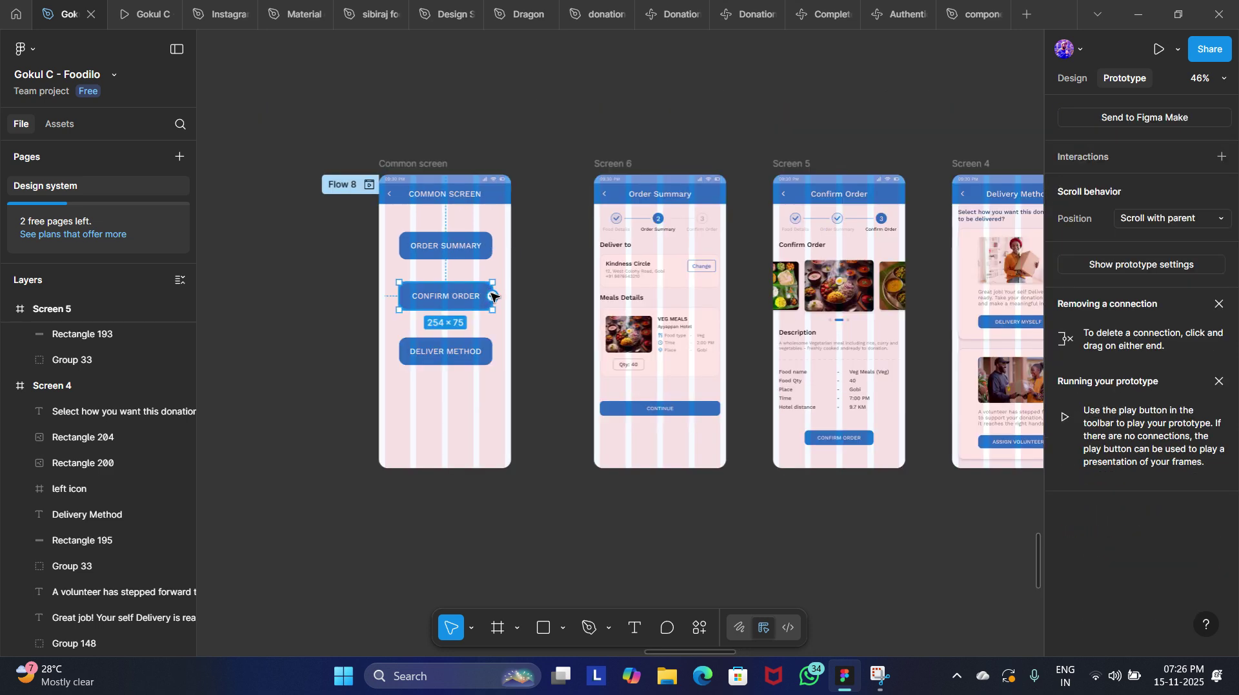
{"action": "left_click_drag", "start_coordinate": [876, 403], "coordinate": [867, 386]}
{"action": "left_click", "coordinate": [470, 342]}
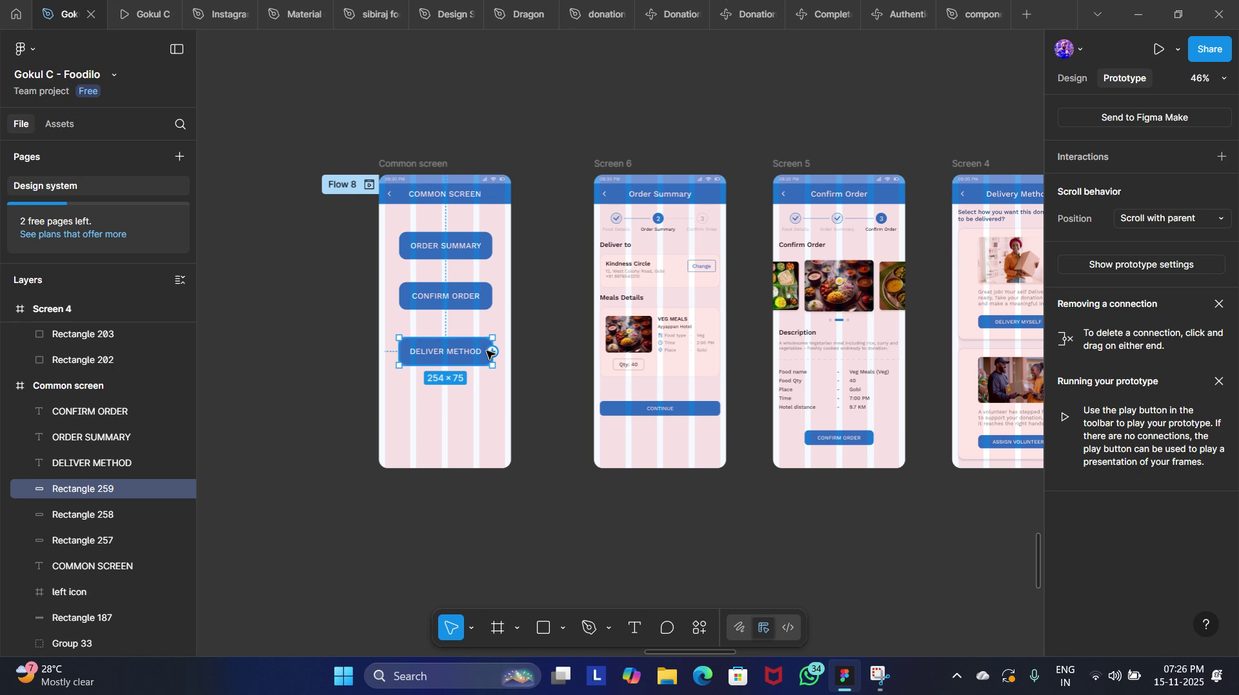
{"action": "left_click_drag", "start_coordinate": [491, 352], "coordinate": [767, 332]}
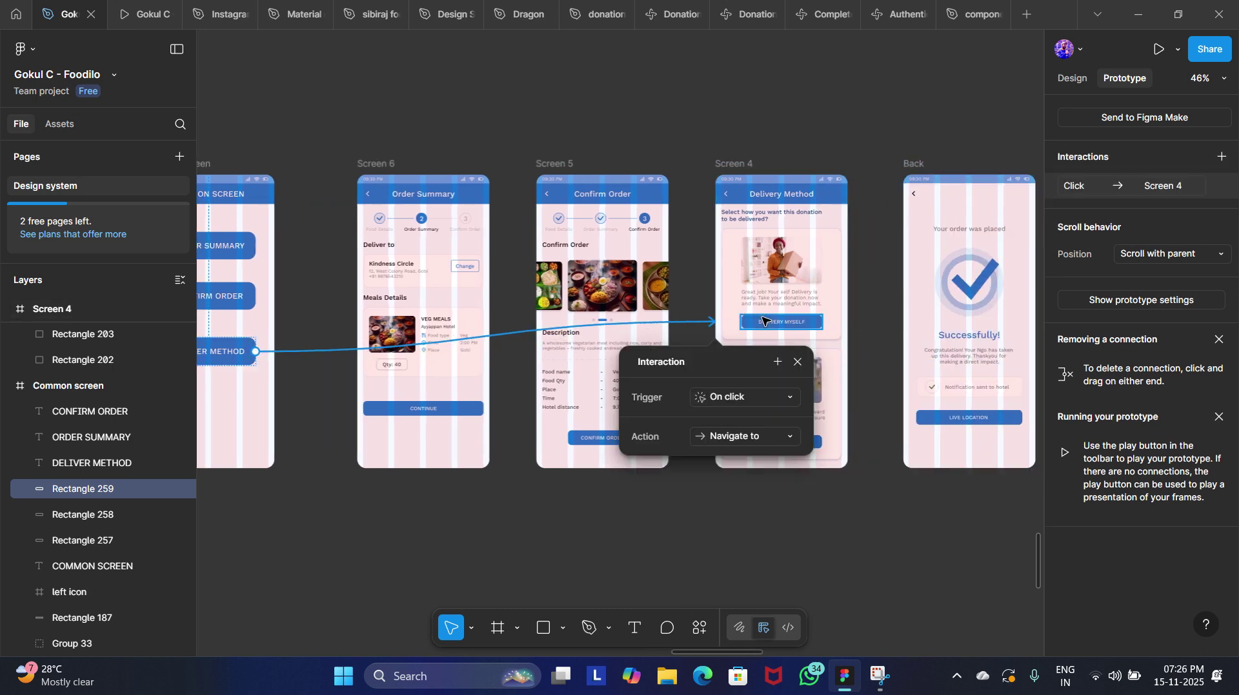
{"action": "left_click", "coordinate": [498, 526]}
{"action": "scroll", "coordinate": [498, 525], "scroll_direction": "left", "scroll_amount": 5}
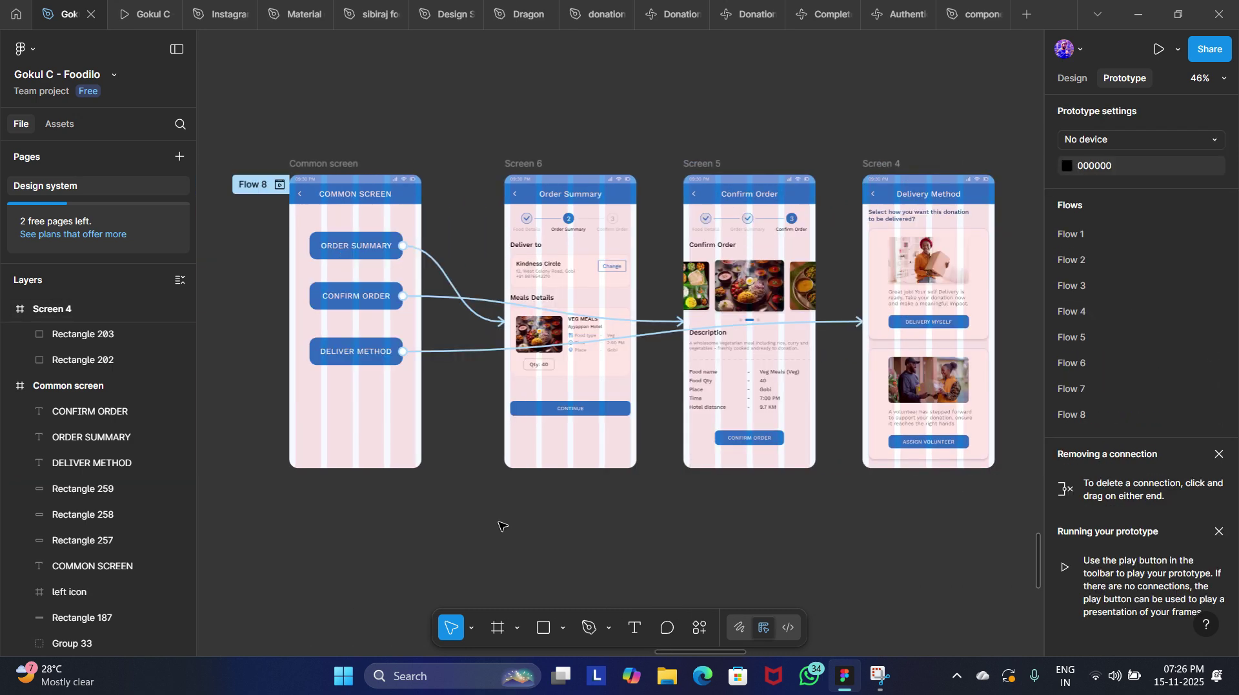
Connect the back arrow on the copied Order Summary screen to the Common screen with an on-click Navigate to interaction.
{"action": "scroll", "coordinate": [499, 526], "scroll_direction": "left", "scroll_amount": 1}
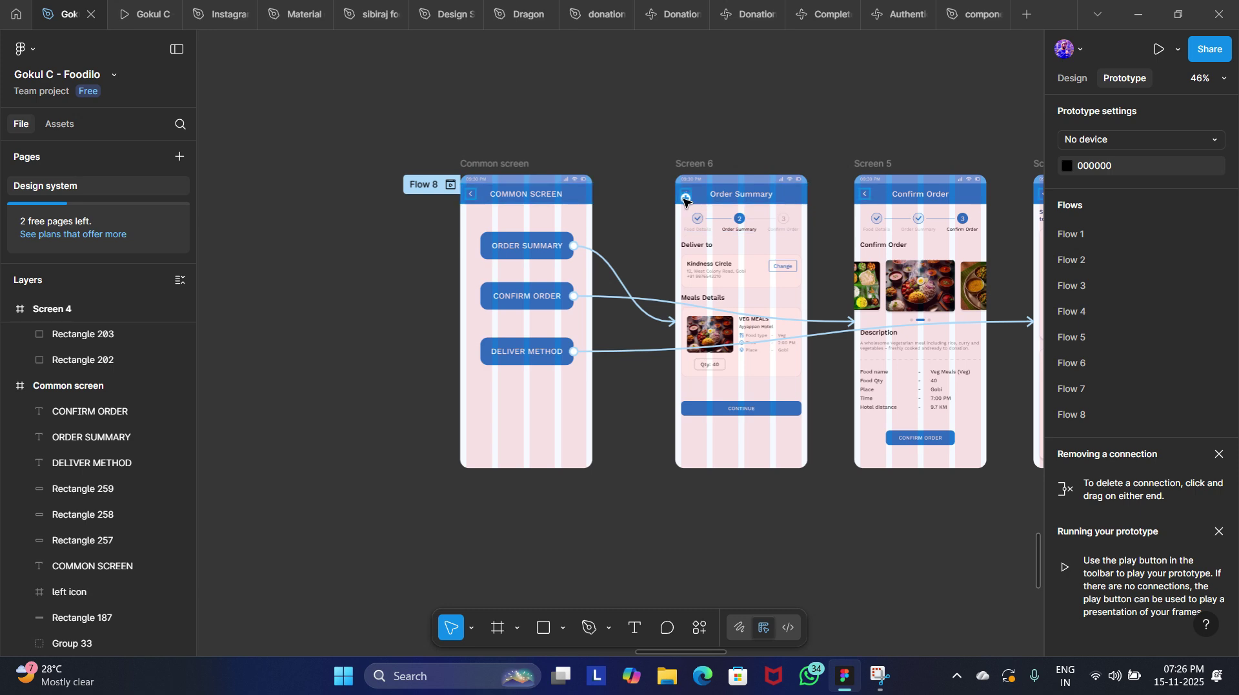
{"action": "scroll", "coordinate": [684, 202], "scroll_direction": "up", "scroll_amount": 5}
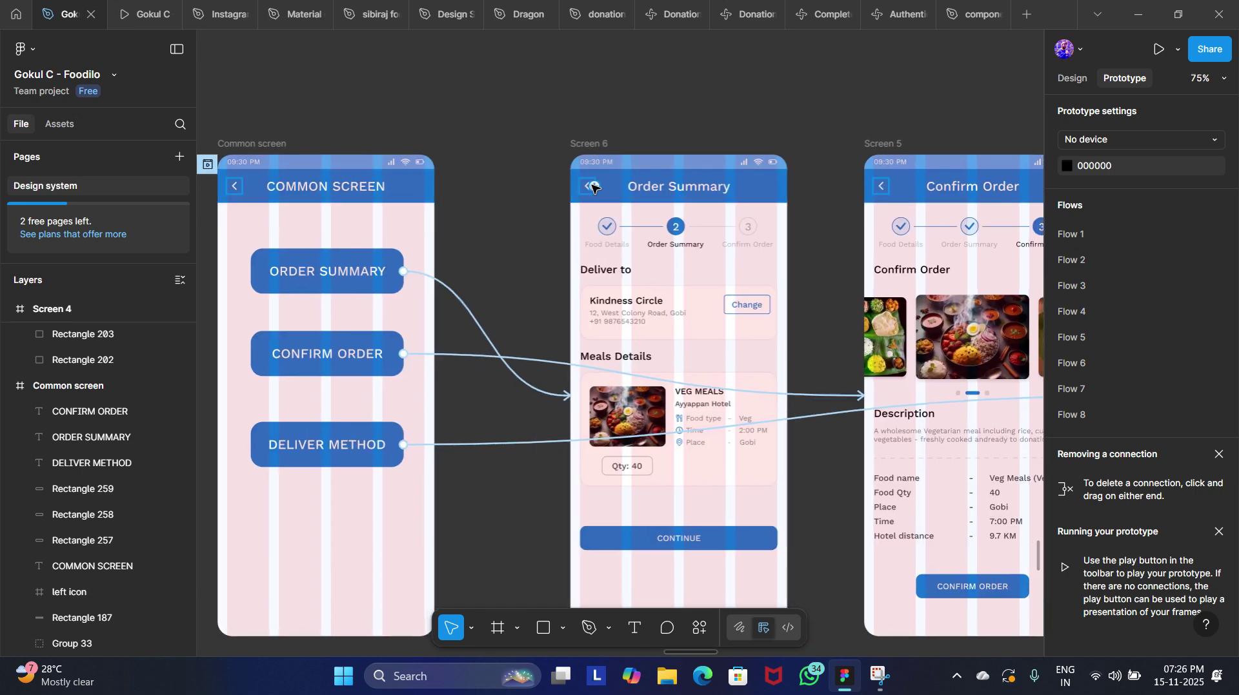
{"action": "left_click", "coordinate": [577, 187]}
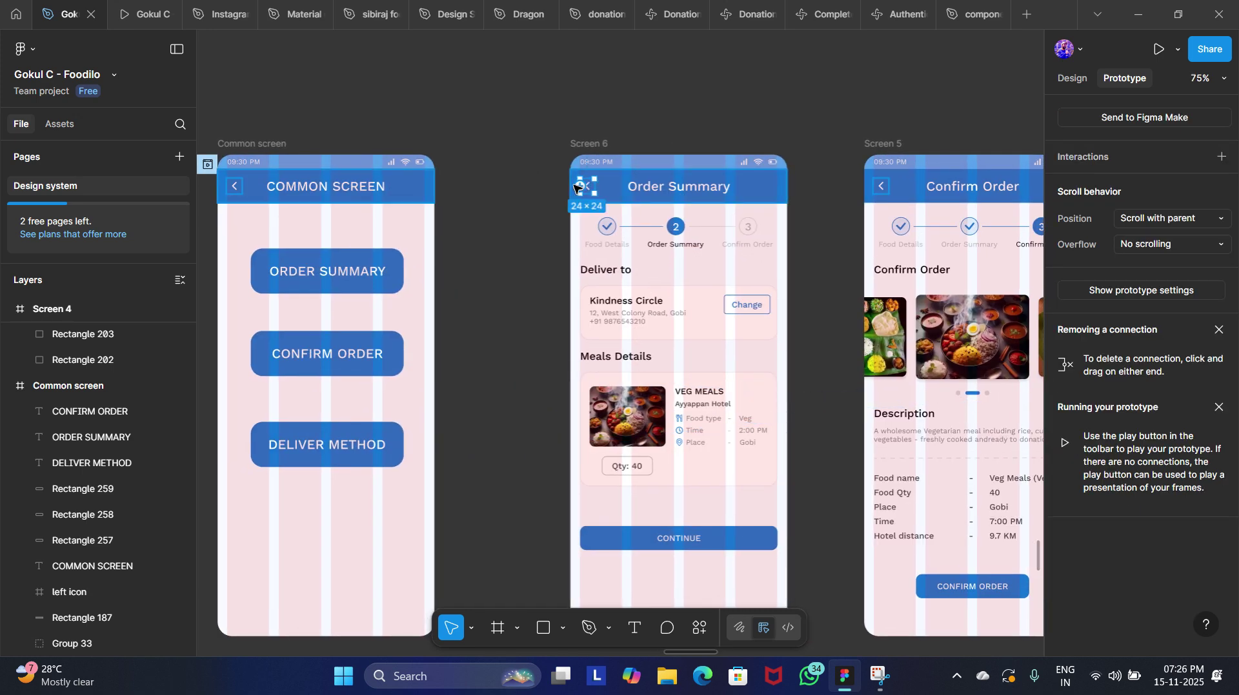
{"action": "left_click_drag", "start_coordinate": [577, 188], "coordinate": [400, 268]}
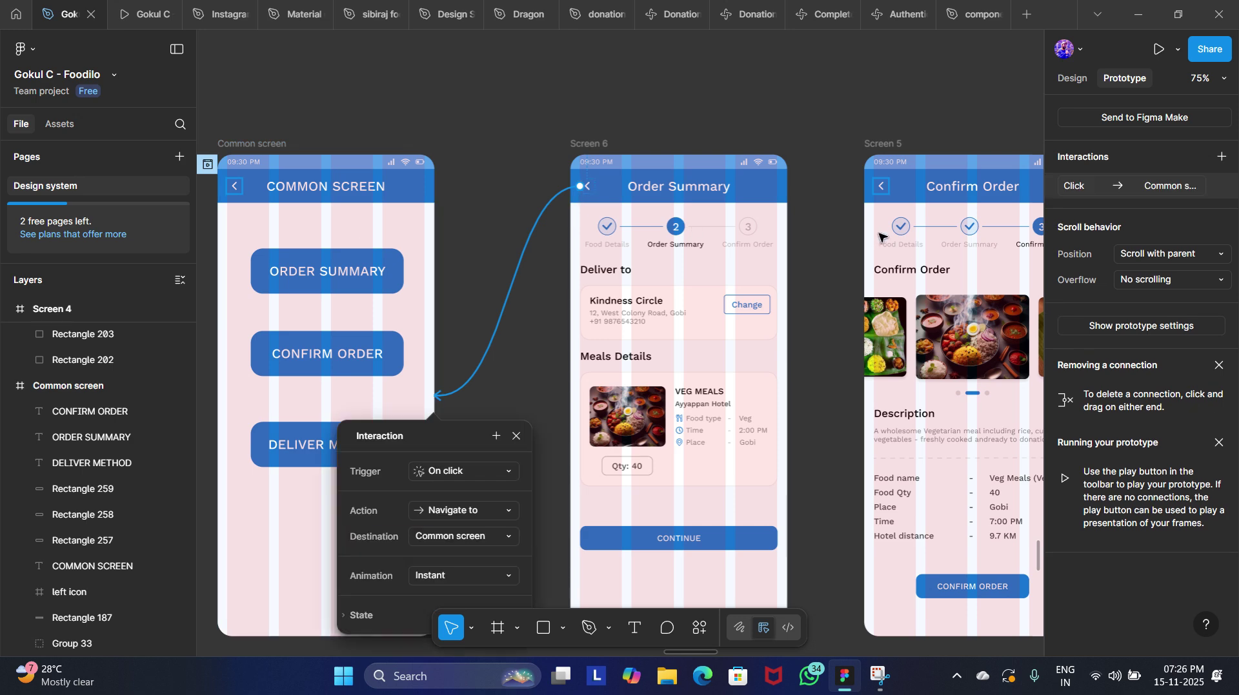
Connect the back arrows on the copied Confirm Order and Delivery Method screens to the Common screen.
{"action": "scroll", "coordinate": [669, 165], "scroll_direction": "right", "scroll_amount": 2}
{"action": "left_click", "coordinate": [746, 188]}
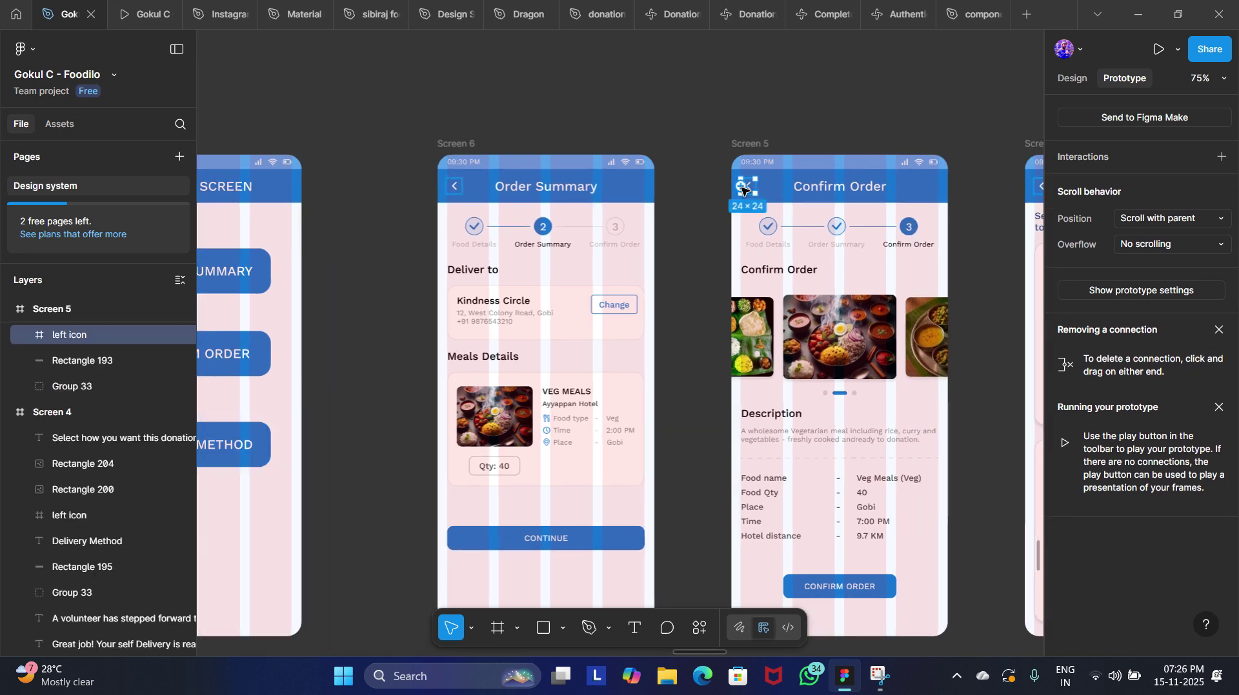
{"action": "left_click_drag", "start_coordinate": [743, 189], "coordinate": [465, 387]}
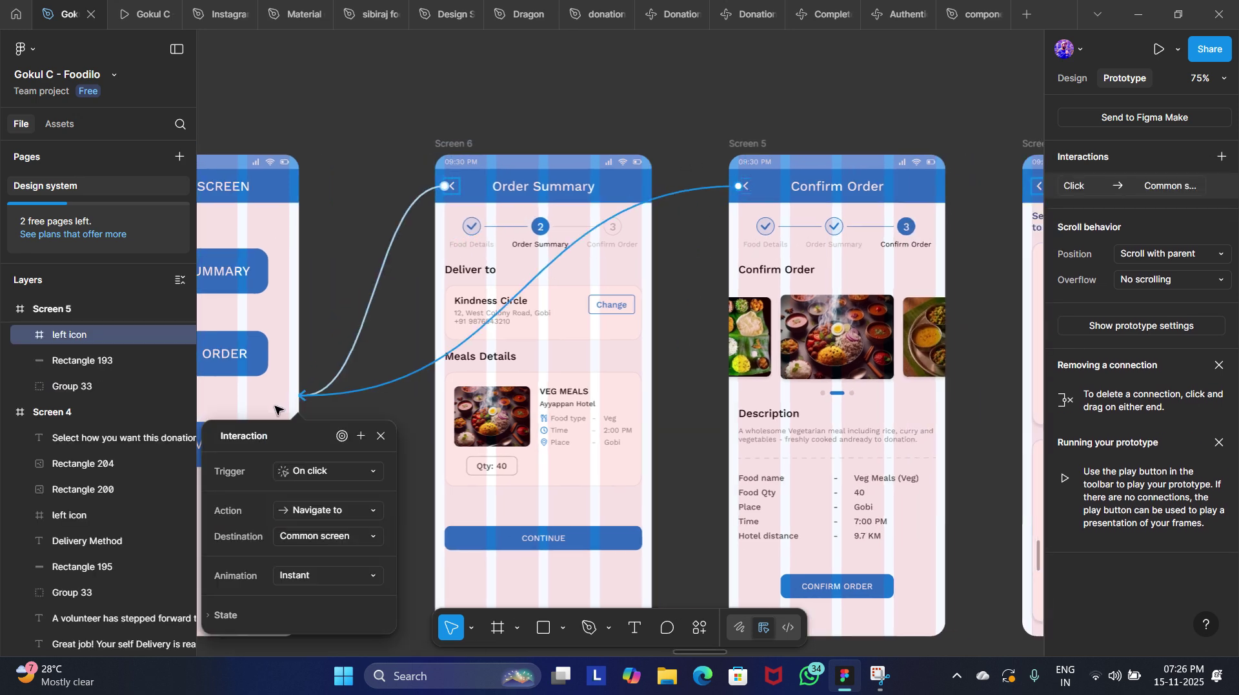
{"action": "scroll", "coordinate": [861, 201], "scroll_direction": "right", "scroll_amount": 3}
{"action": "left_click", "coordinate": [741, 187]}
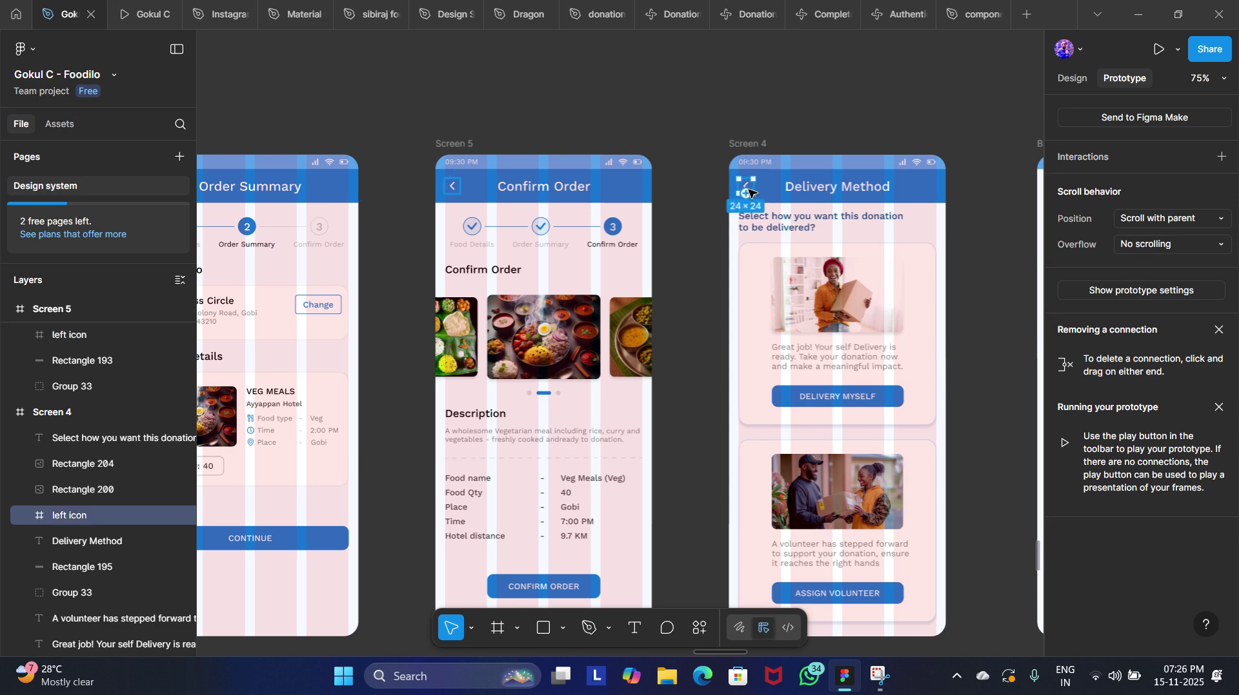
{"action": "left_click_drag", "start_coordinate": [738, 187], "coordinate": [337, 398]}
{"action": "scroll", "coordinate": [401, 313], "scroll_direction": "left", "scroll_amount": 15}
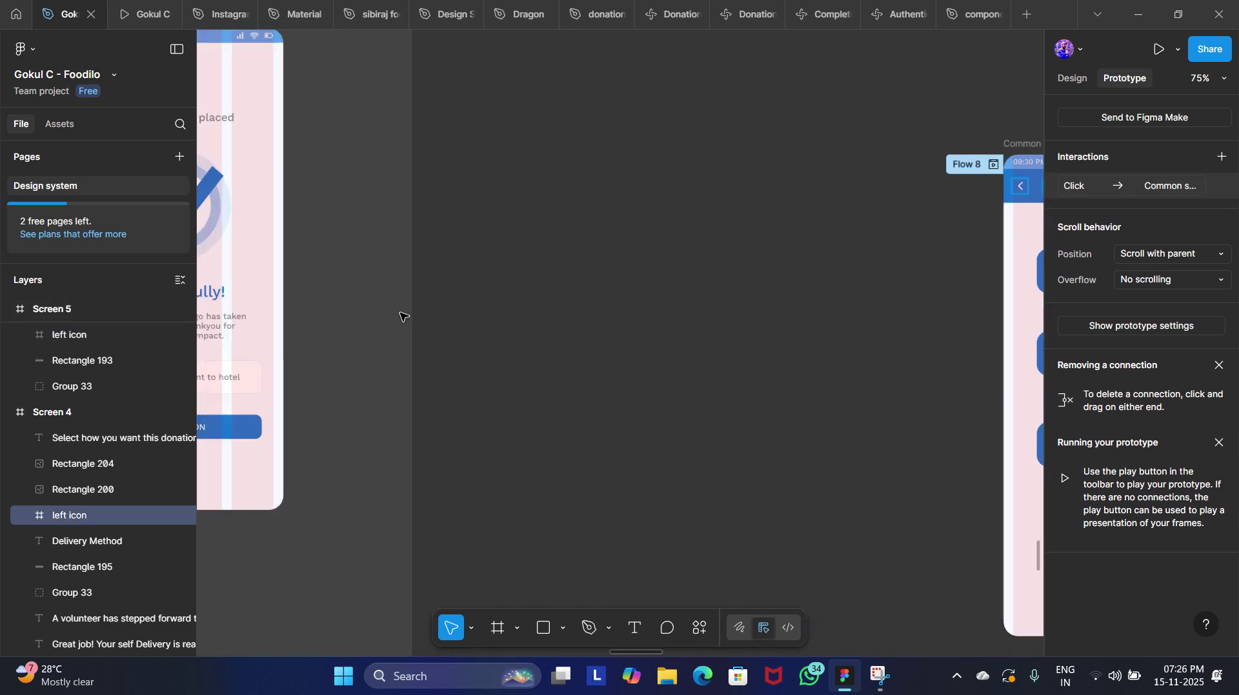
{"action": "scroll", "coordinate": [401, 316], "scroll_direction": "down", "scroll_amount": 5}
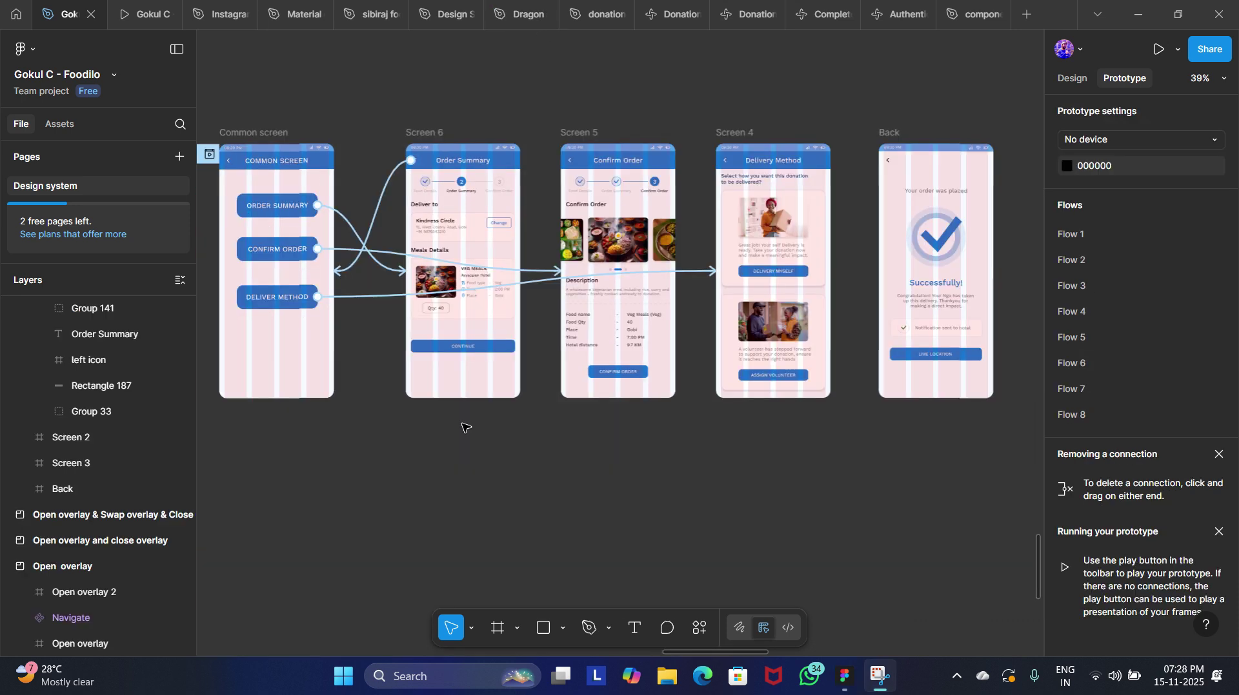
Connect the Order Summary screen's CONTINUE button and the Confirm Order screen's CONFIRM ORDER button to the order-placed Back screen.
{"action": "left_click_drag", "start_coordinate": [514, 346], "coordinate": [984, 332]}
{"action": "left_click", "coordinate": [611, 372]}
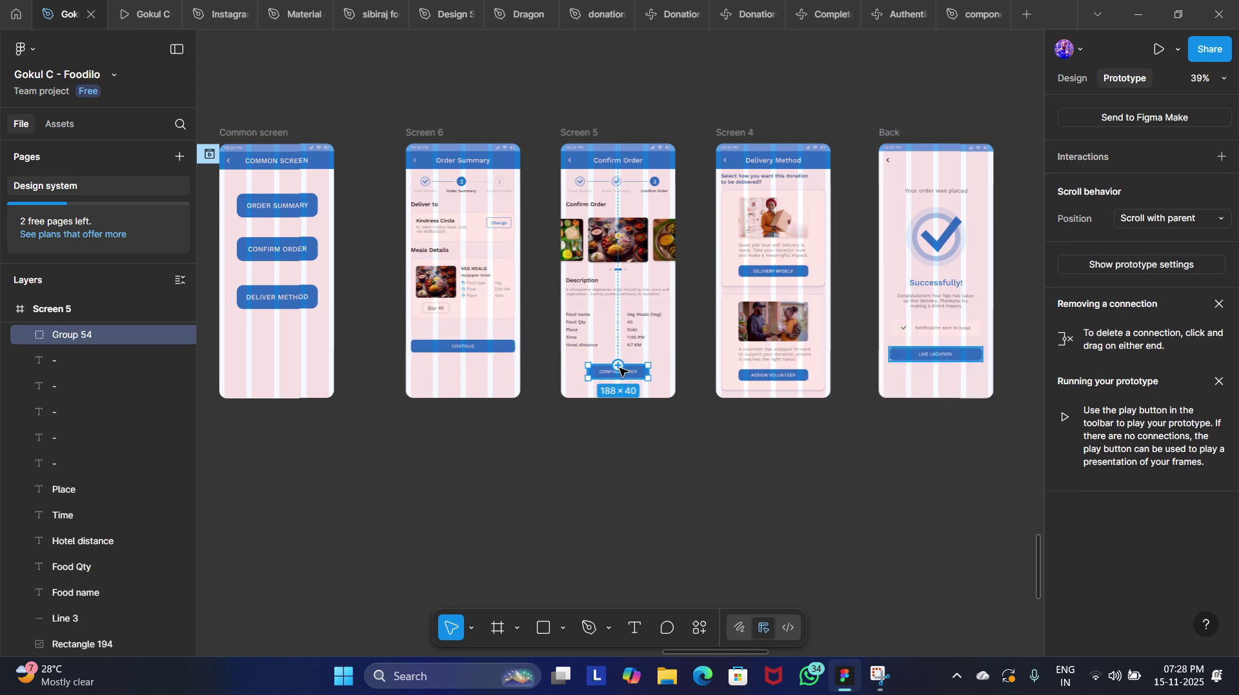
{"action": "left_click_drag", "start_coordinate": [648, 372], "coordinate": [923, 353]}
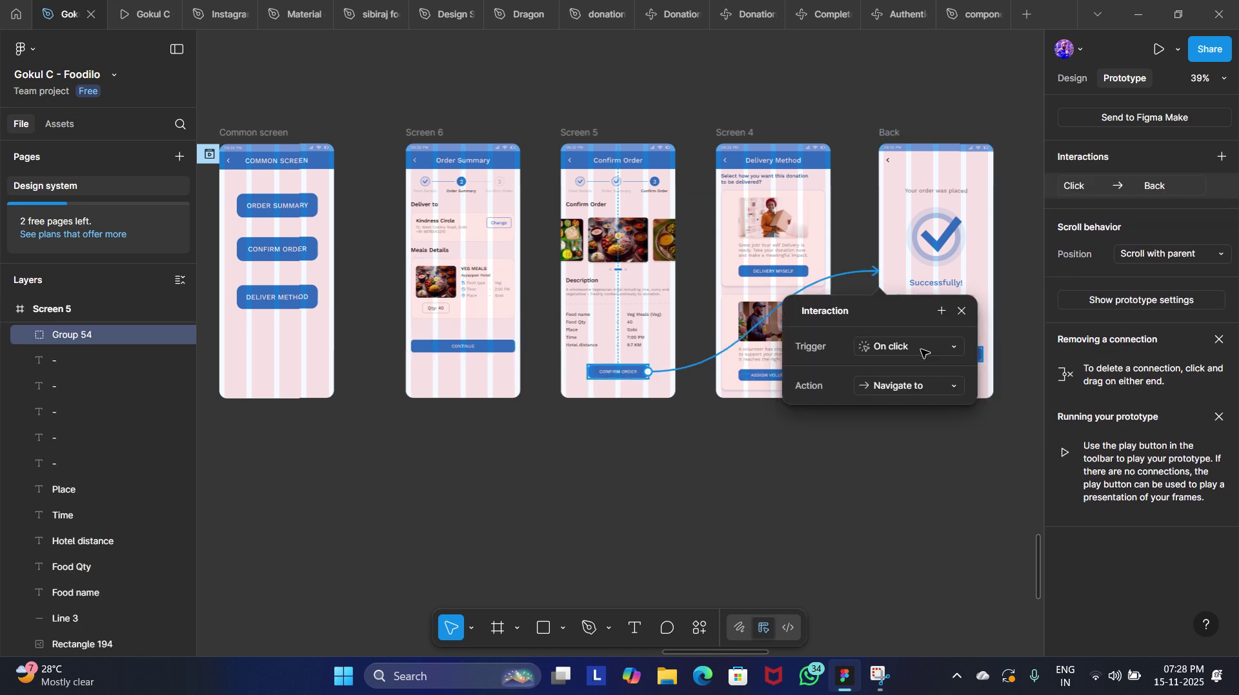
Connect the Delivery Method screen's DELIVERY MYSELF and ASSIGN VOLUNTEER buttons to the order-placed Back screen.
{"action": "left_click", "coordinate": [961, 313]}
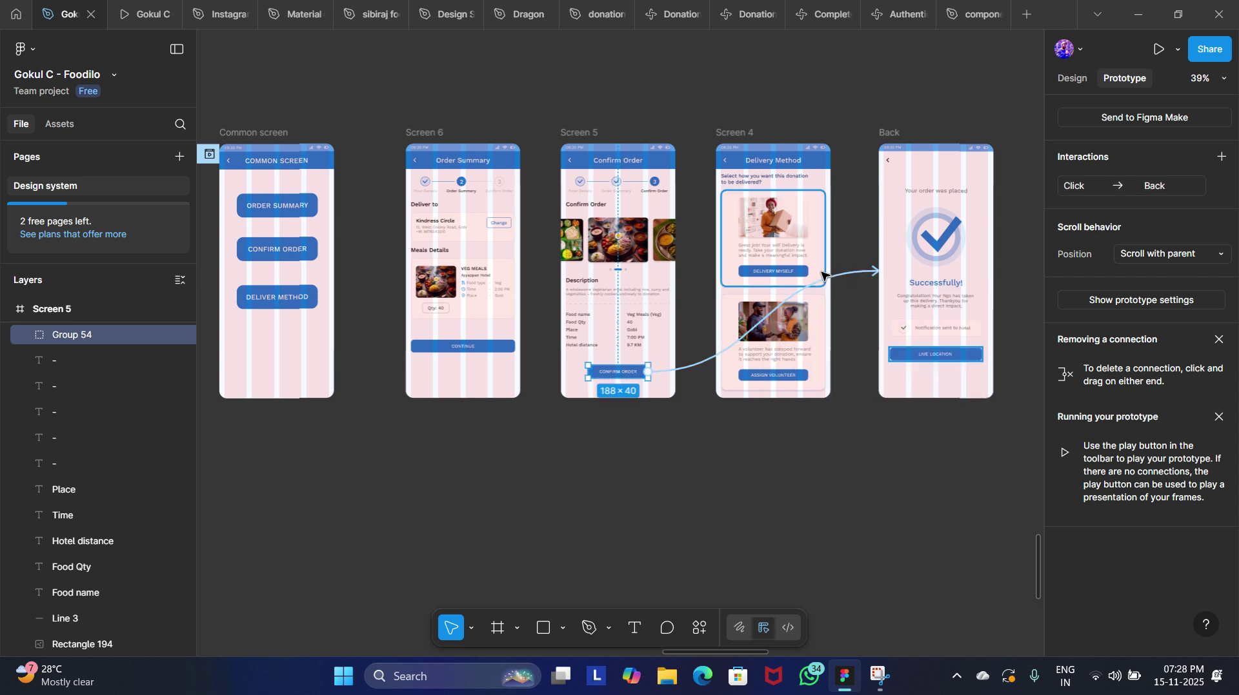
{"action": "left_click", "coordinate": [800, 272]}
{"action": "left_click_drag", "start_coordinate": [808, 272], "coordinate": [916, 271]}
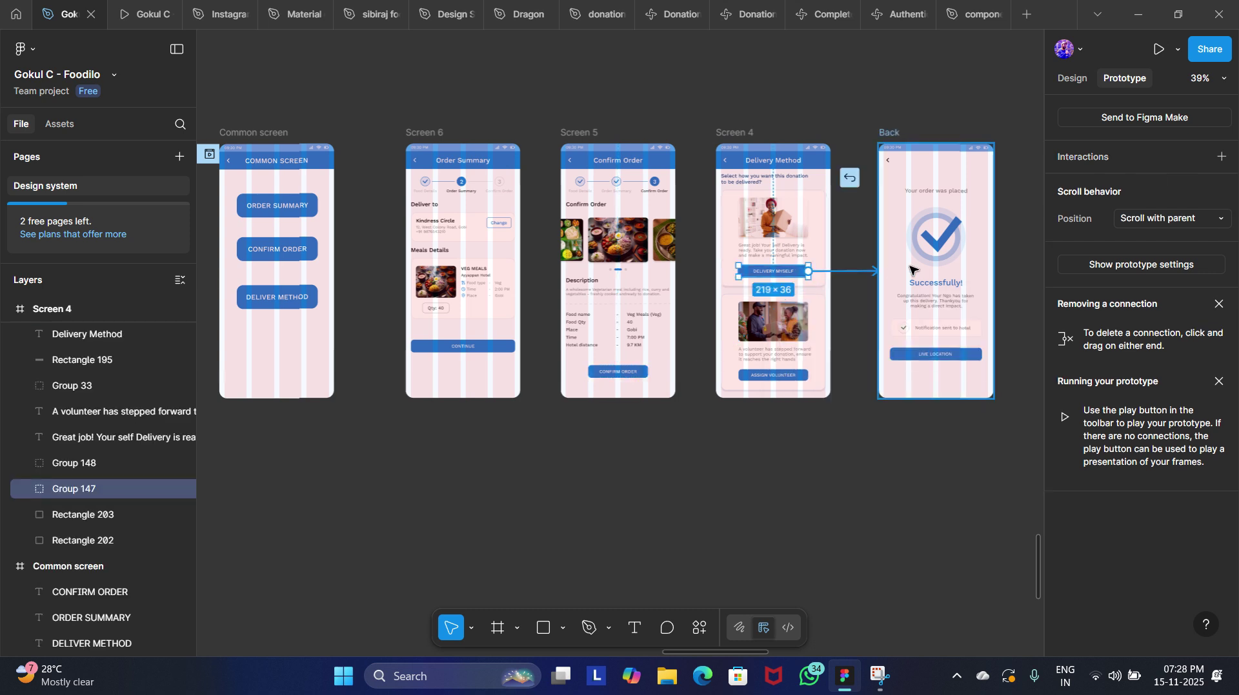
{"action": "left_click", "coordinate": [801, 375]}
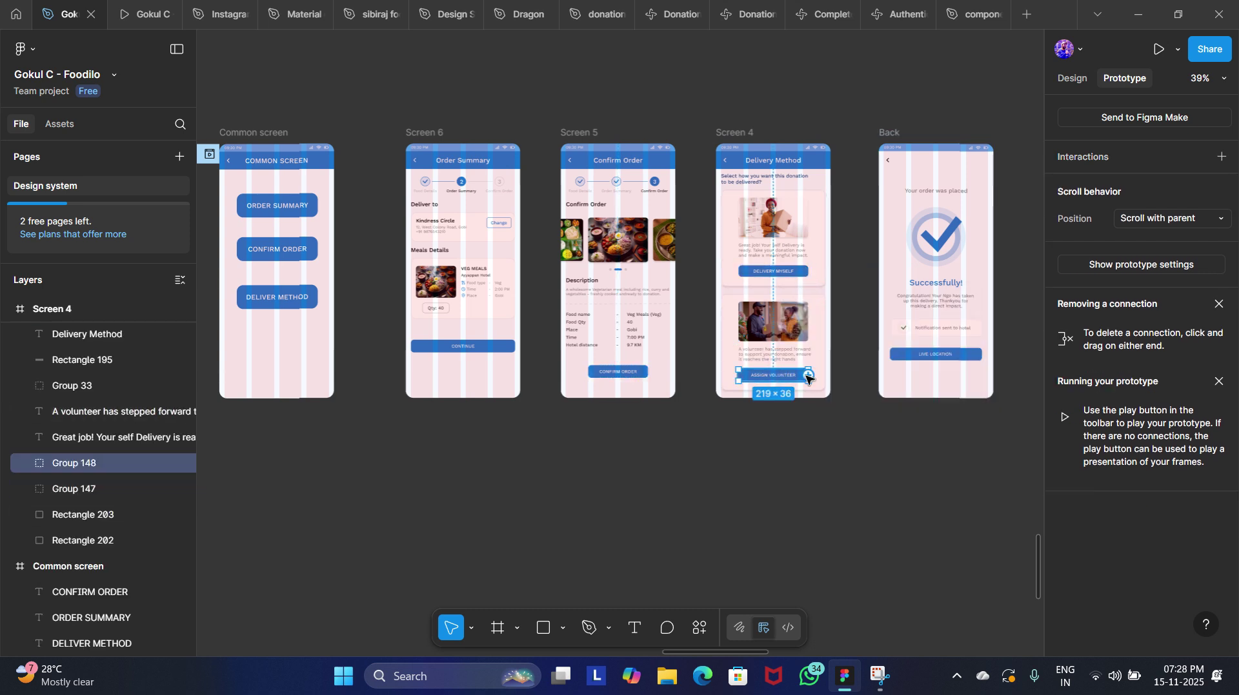
{"action": "left_click_drag", "start_coordinate": [818, 372], "coordinate": [922, 302]}
{"action": "left_click", "coordinate": [653, 504]}
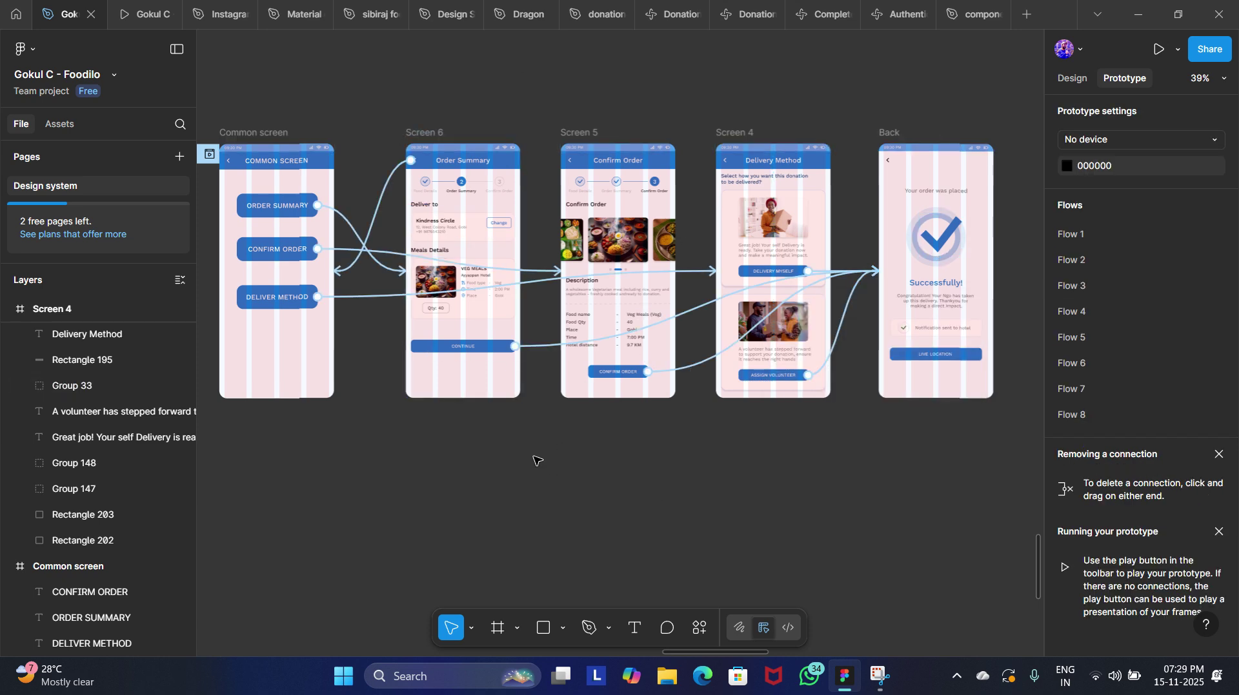
Add an On drag interaction with the Back action to the back arrow on the copied order-placed screen.
{"action": "scroll", "coordinate": [534, 462], "scroll_direction": "right", "scroll_amount": 2}
{"action": "scroll", "coordinate": [798, 369], "scroll_direction": "up", "scroll_amount": 2}
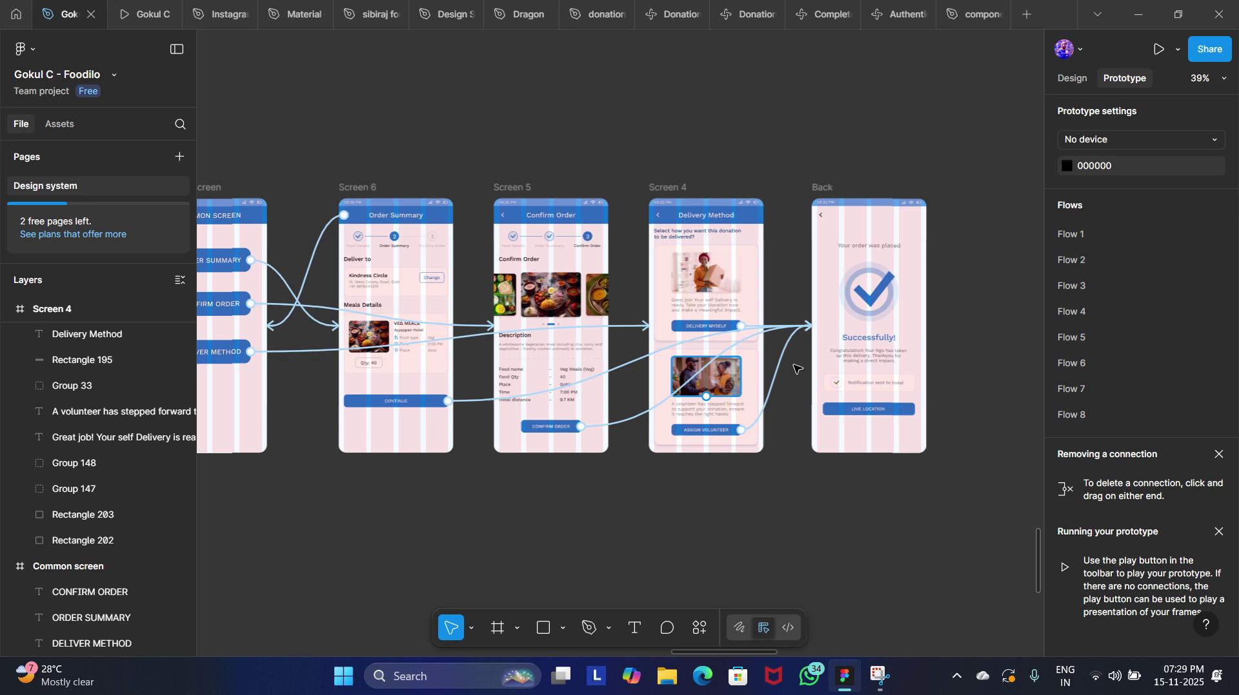
{"action": "left_click", "coordinate": [825, 218]}
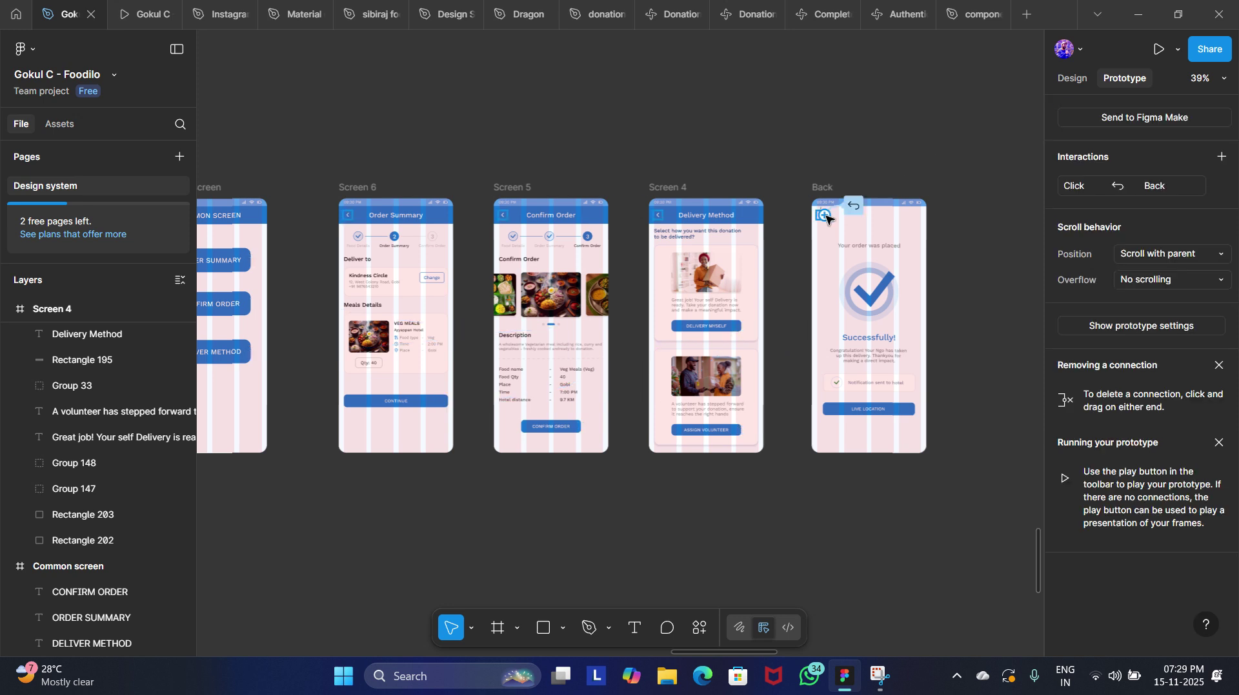
{"action": "left_click", "coordinate": [1220, 157]}
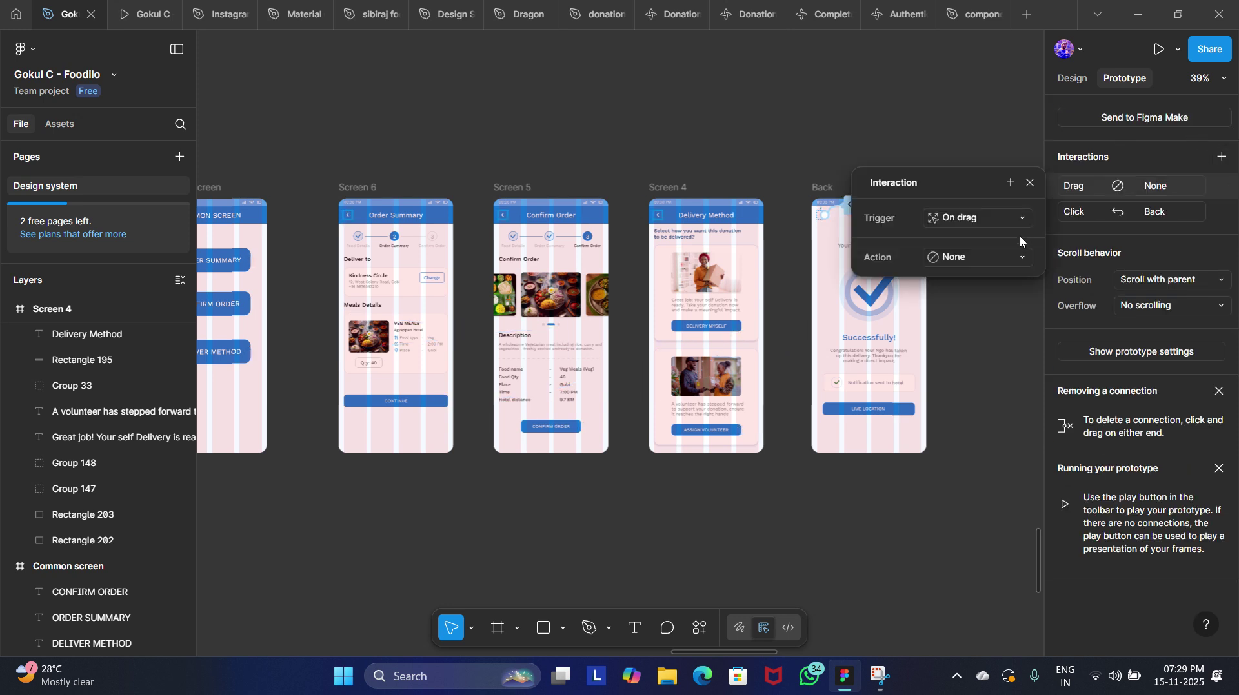
{"action": "left_click", "coordinate": [1027, 256]}
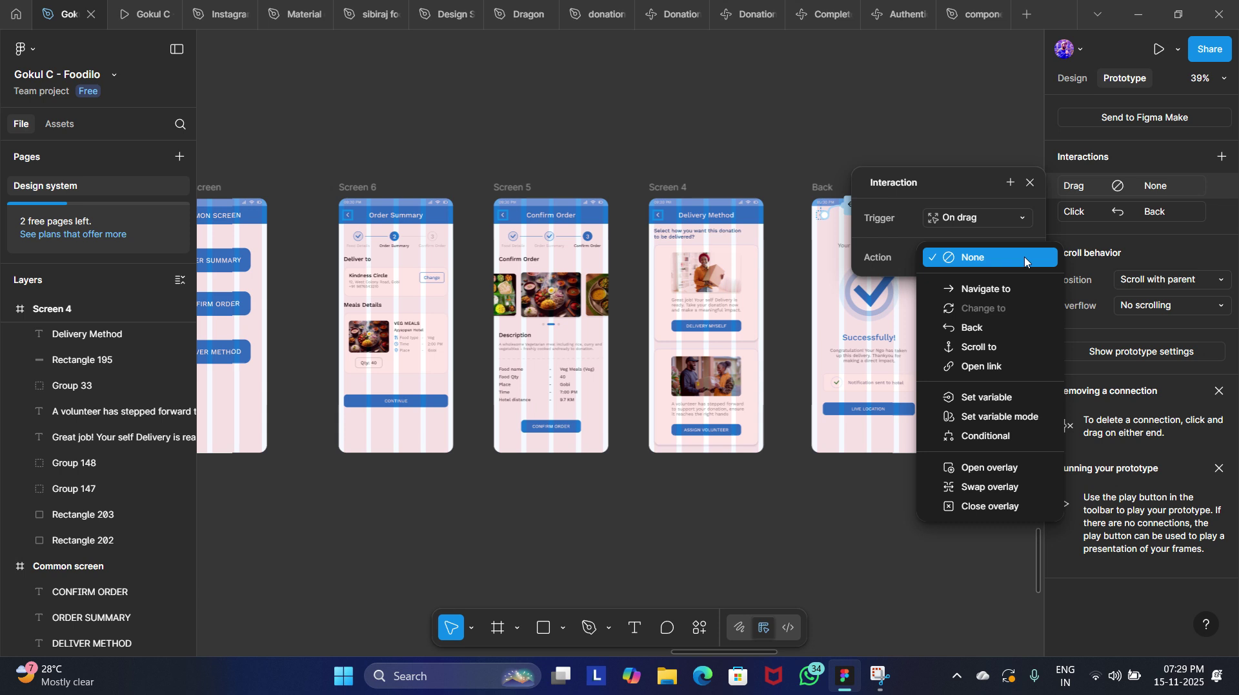
{"action": "left_click", "coordinate": [992, 330]}
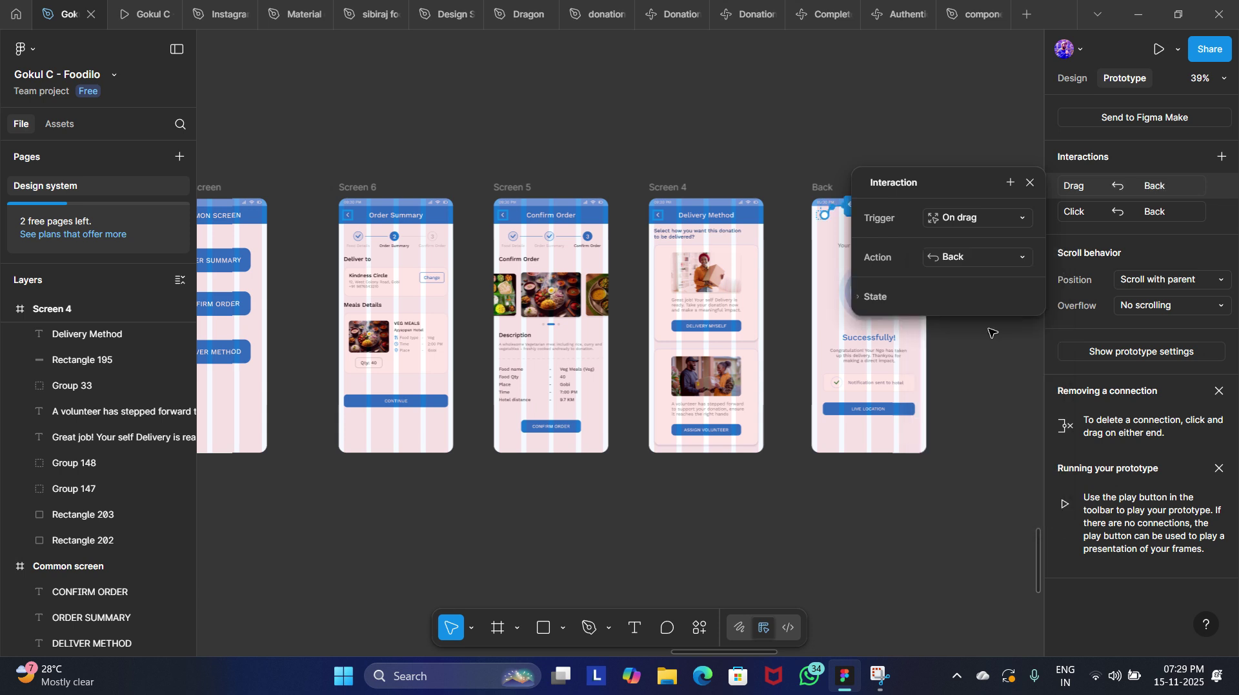
{"action": "left_click", "coordinate": [914, 121]}
Preview Flow 8 from the copied Common screen and test the Order Summary path to the order-placed screen and back.
{"action": "scroll", "coordinate": [475, 187], "scroll_direction": "left", "scroll_amount": 5}
{"action": "left_click", "coordinate": [474, 187]}
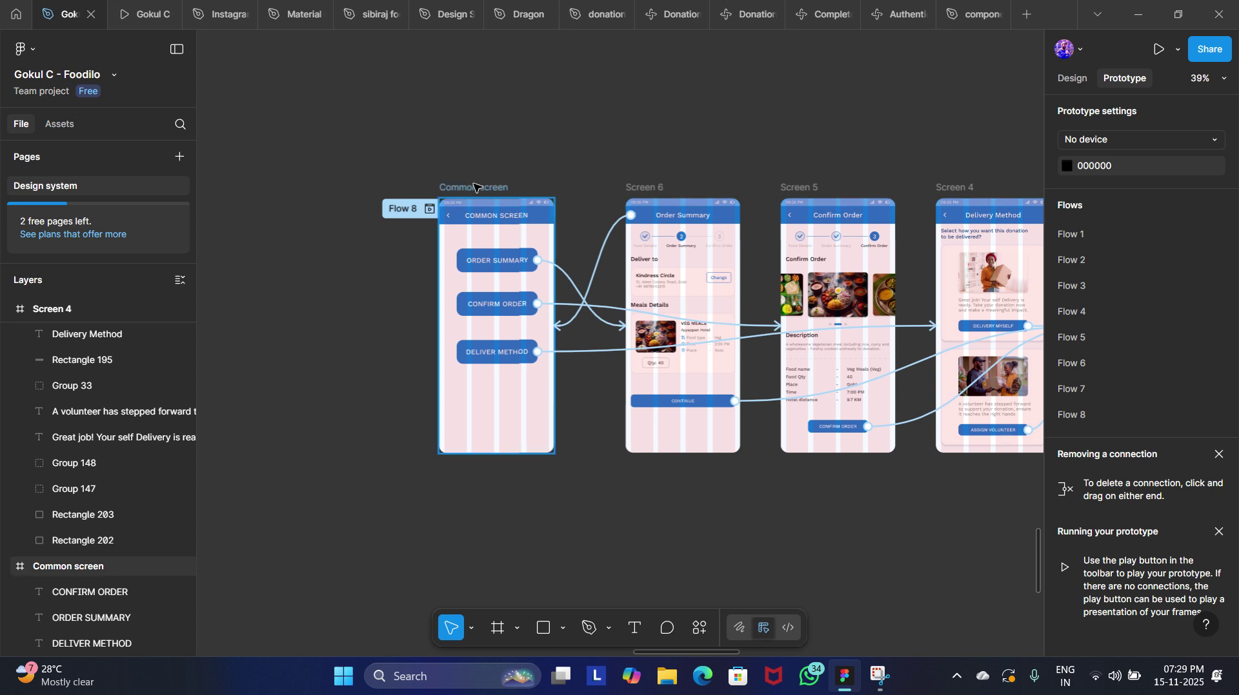
{"action": "left_click", "coordinate": [429, 209]}
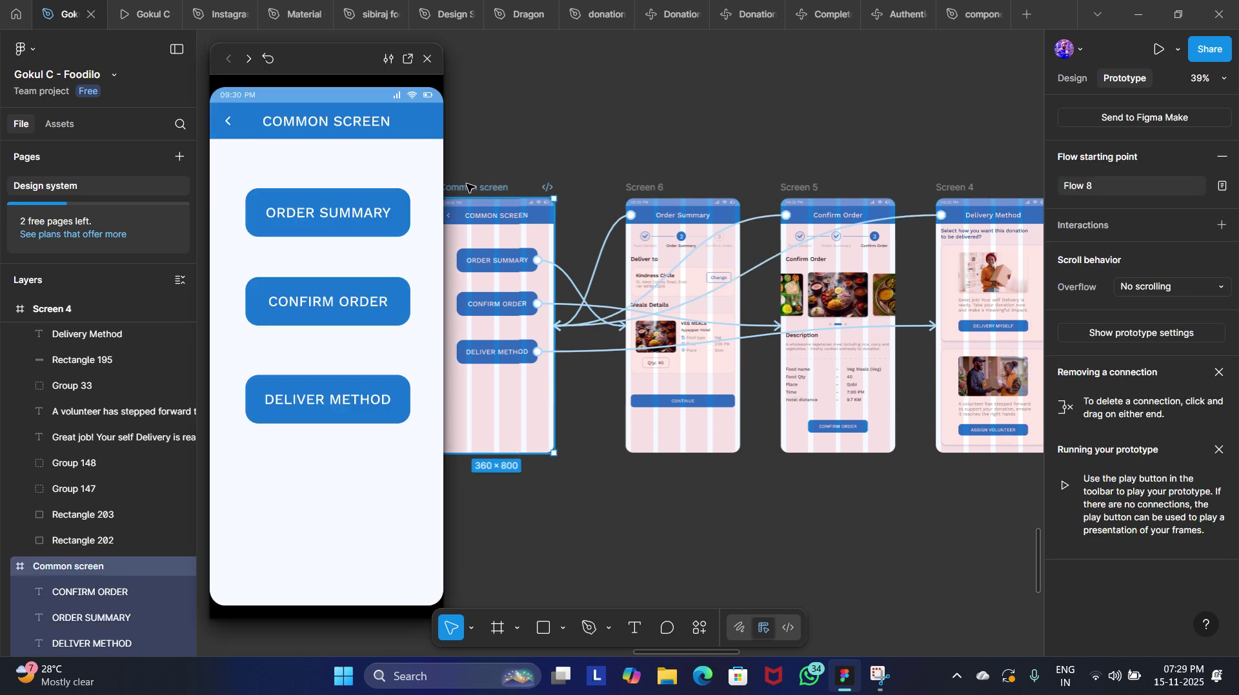
{"action": "left_click", "coordinate": [380, 222]}
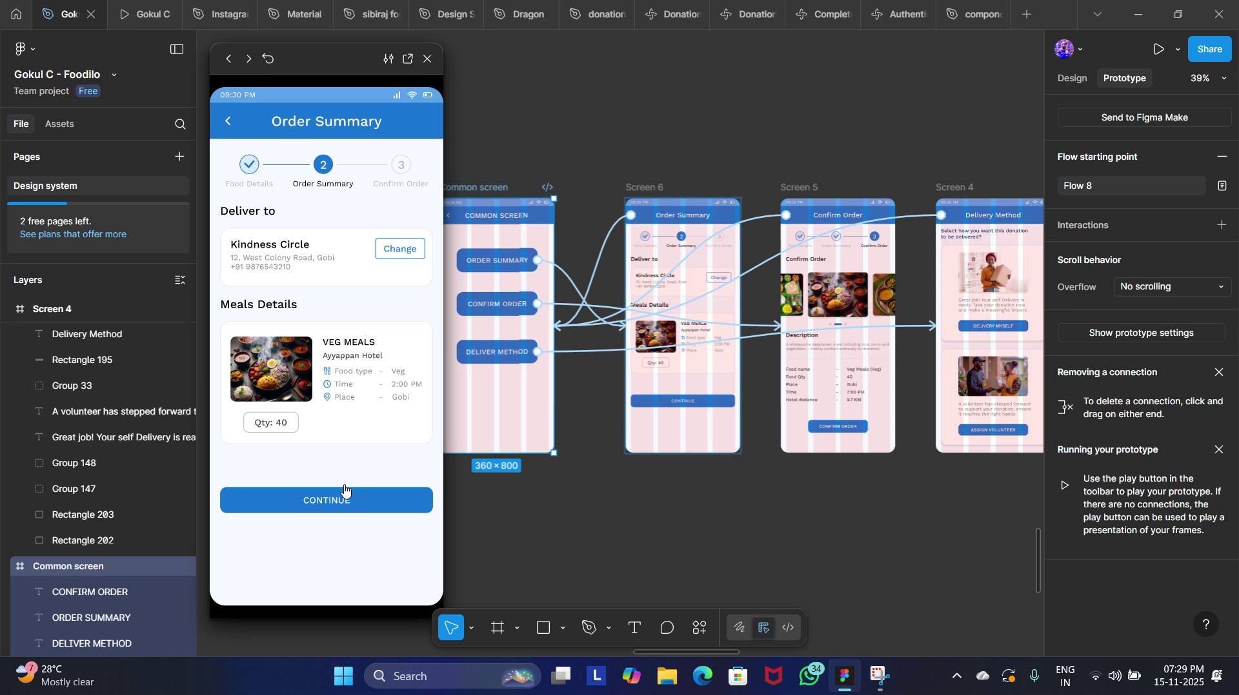
{"action": "left_click", "coordinate": [230, 122]}
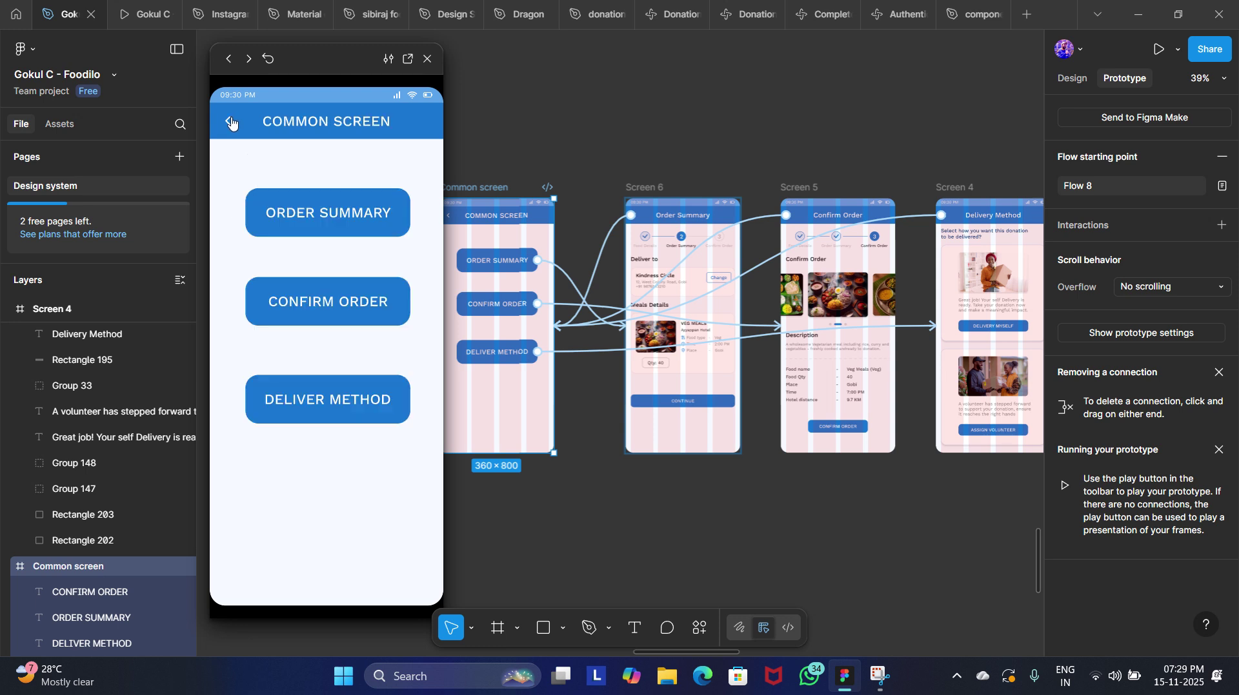
{"action": "left_click", "coordinate": [339, 221]}
{"action": "left_click", "coordinate": [342, 501]}
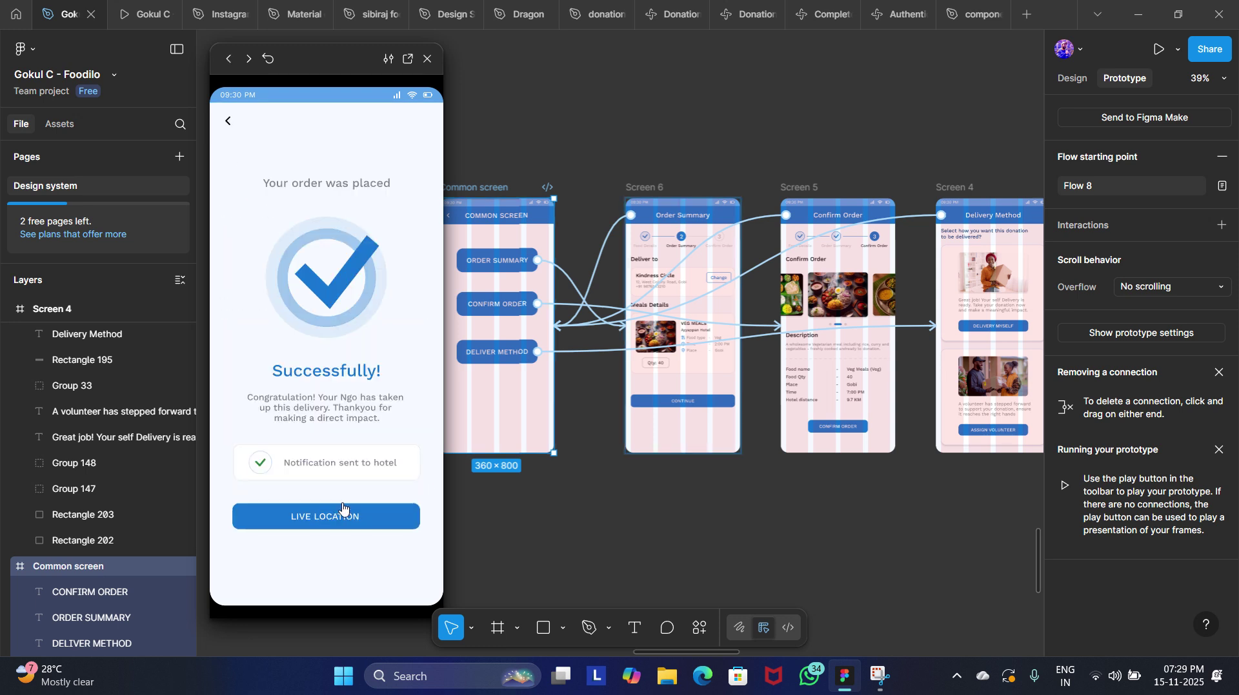
{"action": "left_click", "coordinate": [229, 123]}
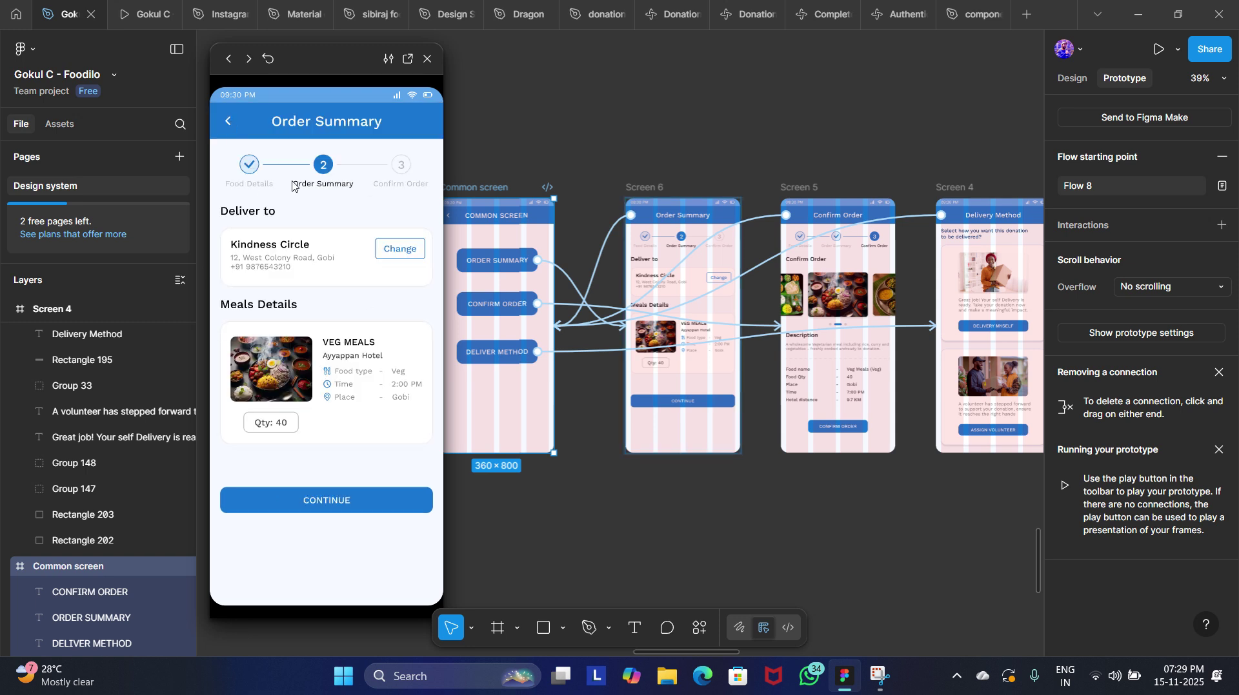
{"action": "left_click", "coordinate": [228, 122]}
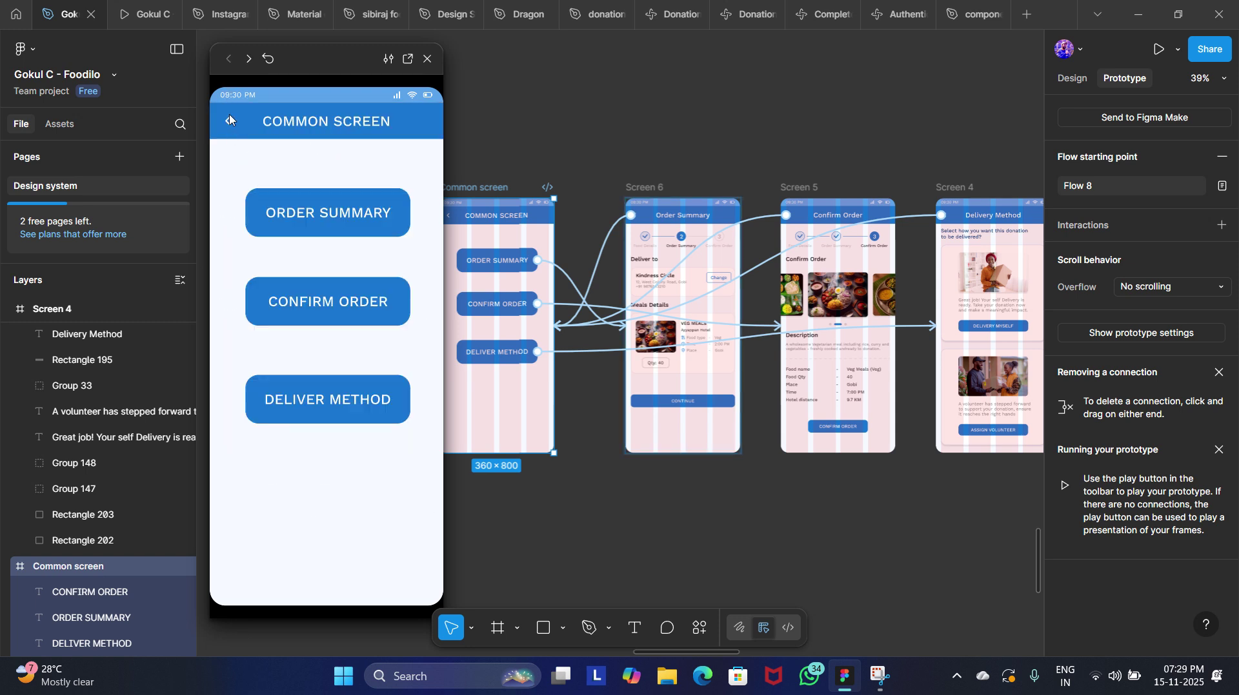
Test the Confirm Order path in the preview through to the order-placed screen and return to the Common screen.
{"action": "left_click", "coordinate": [373, 307]}
{"action": "left_click", "coordinate": [335, 560]}
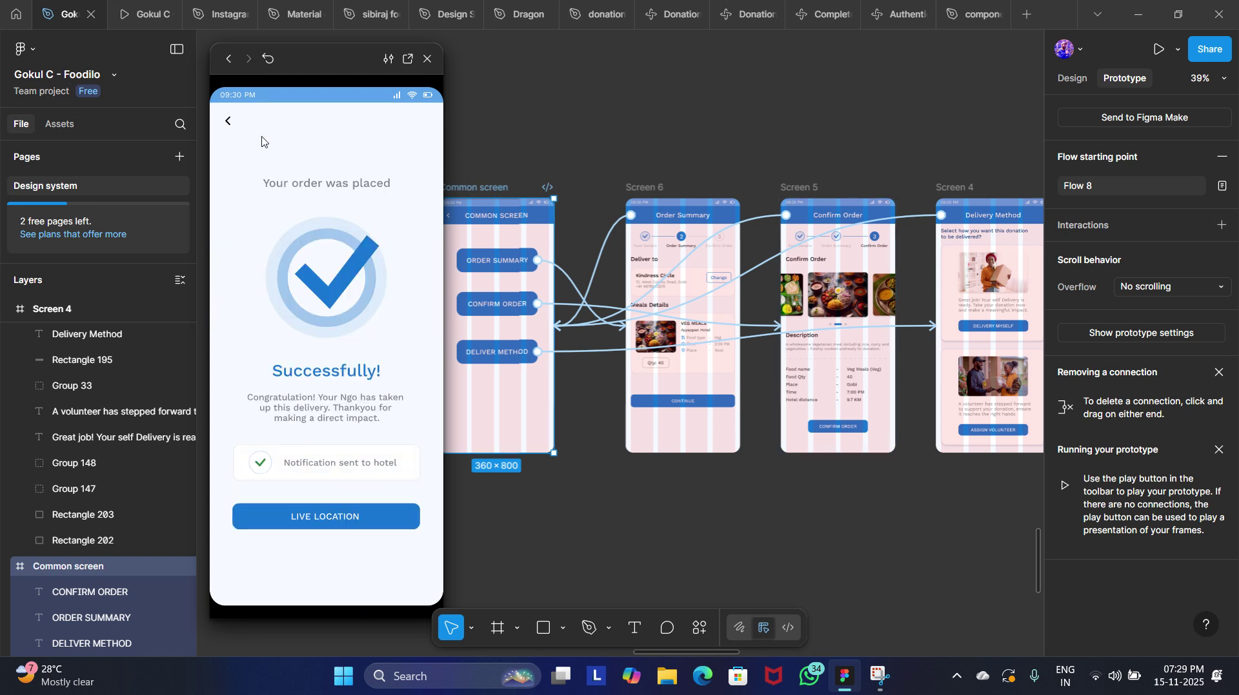
{"action": "left_click", "coordinate": [227, 123]}
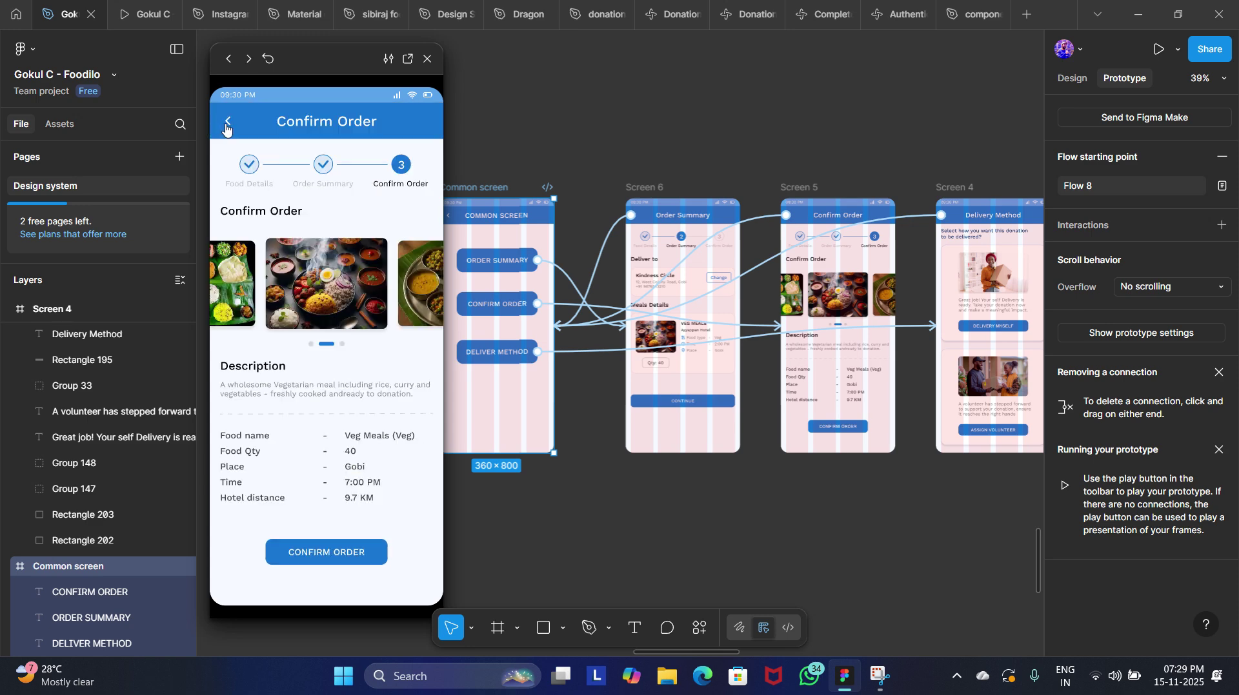
{"action": "left_click", "coordinate": [315, 553]}
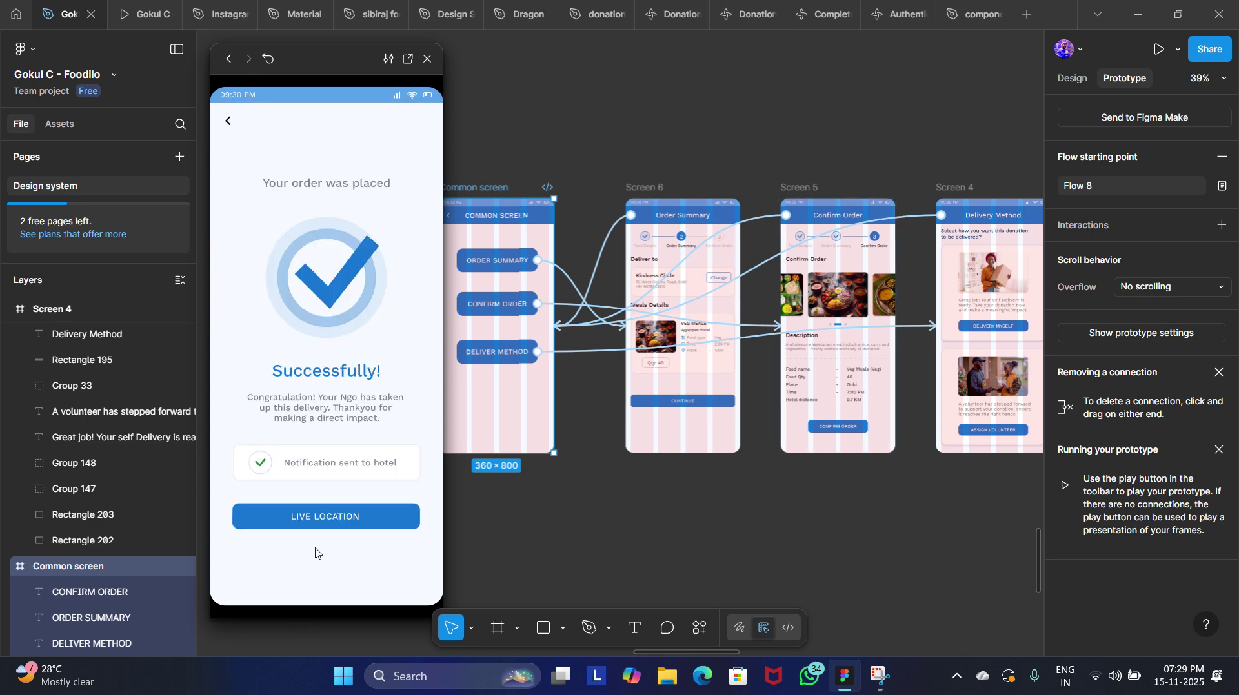
{"action": "left_click", "coordinate": [229, 122]}
{"action": "left_click", "coordinate": [226, 120]}
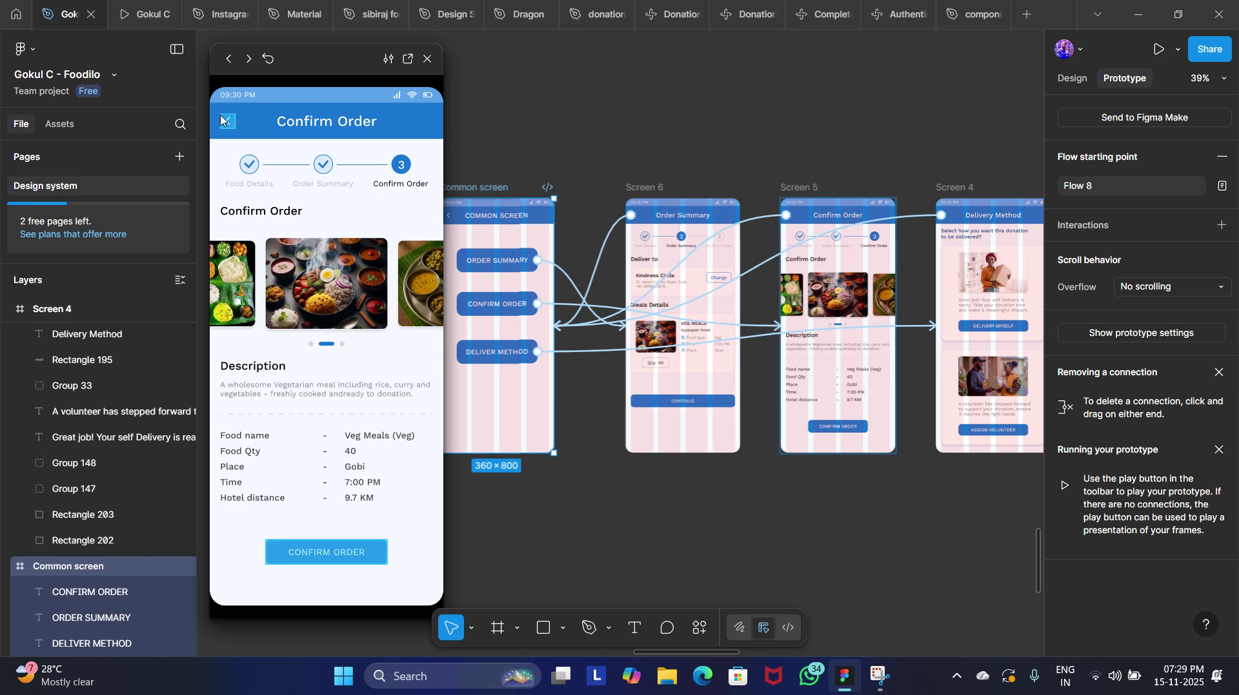
{"action": "left_click", "coordinate": [229, 126]}
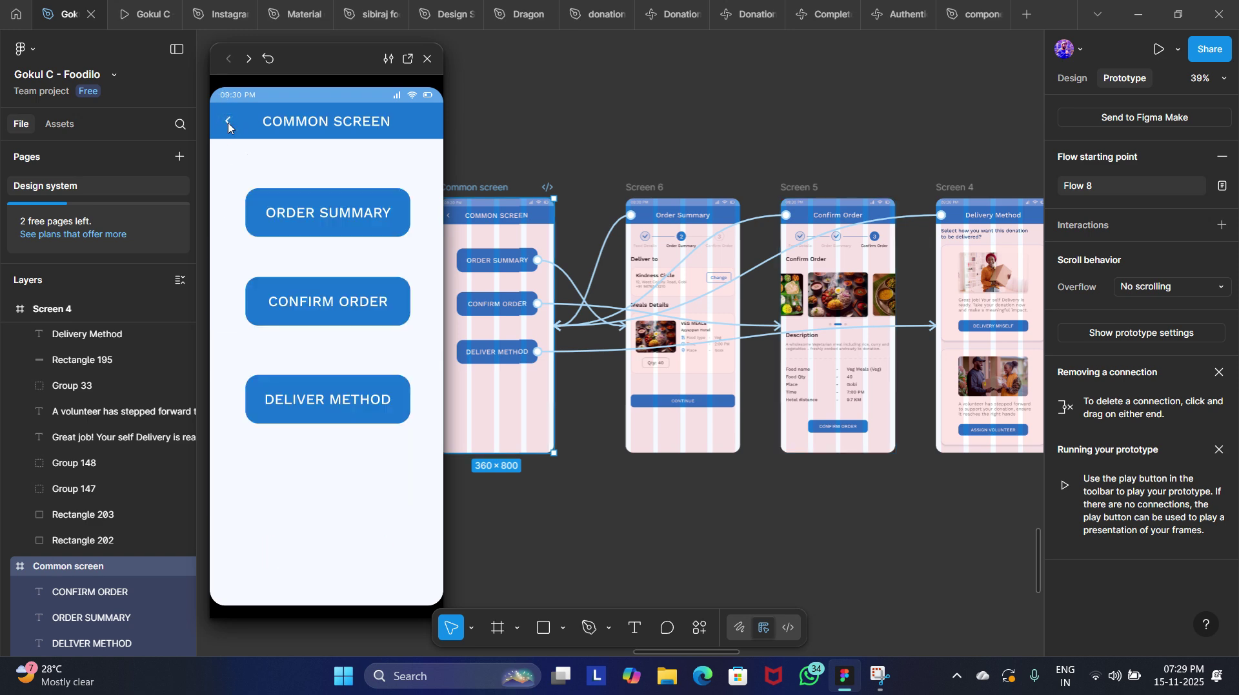
Test the Delivery Method path with DELIVERY MYSELF, go back from the order-placed screen, and close the preview.
{"action": "left_click", "coordinate": [321, 393]}
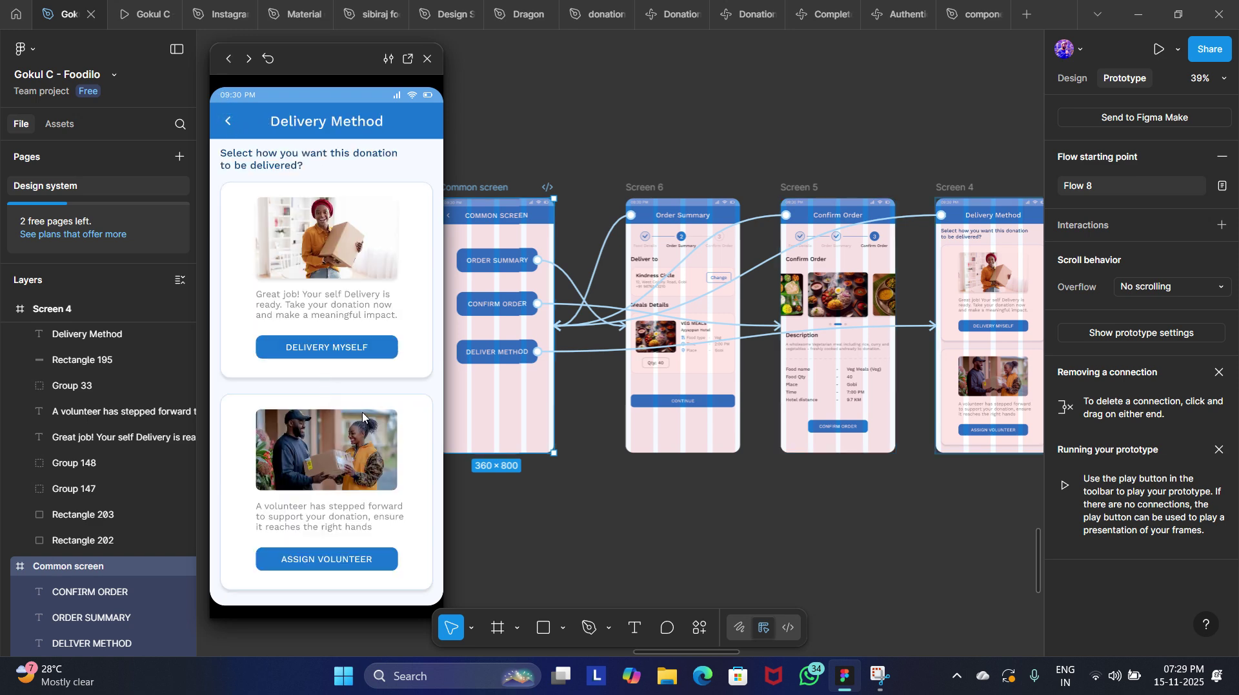
{"action": "left_click", "coordinate": [338, 353]}
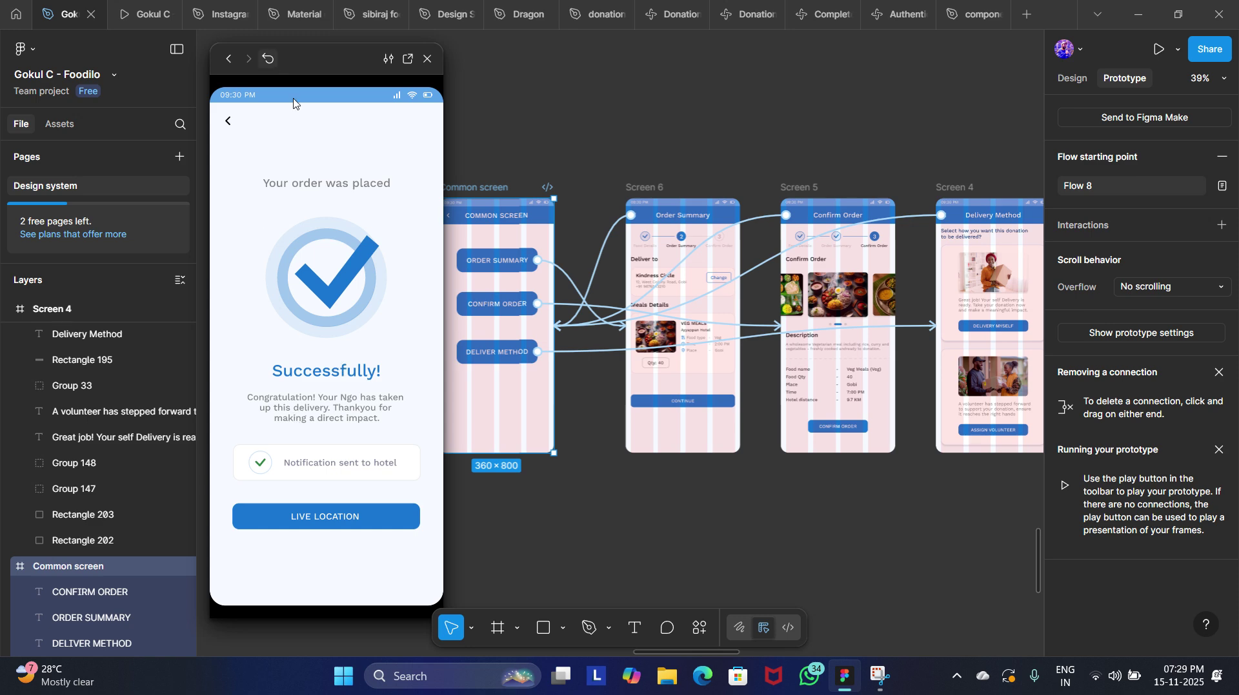
{"action": "left_click", "coordinate": [228, 121]}
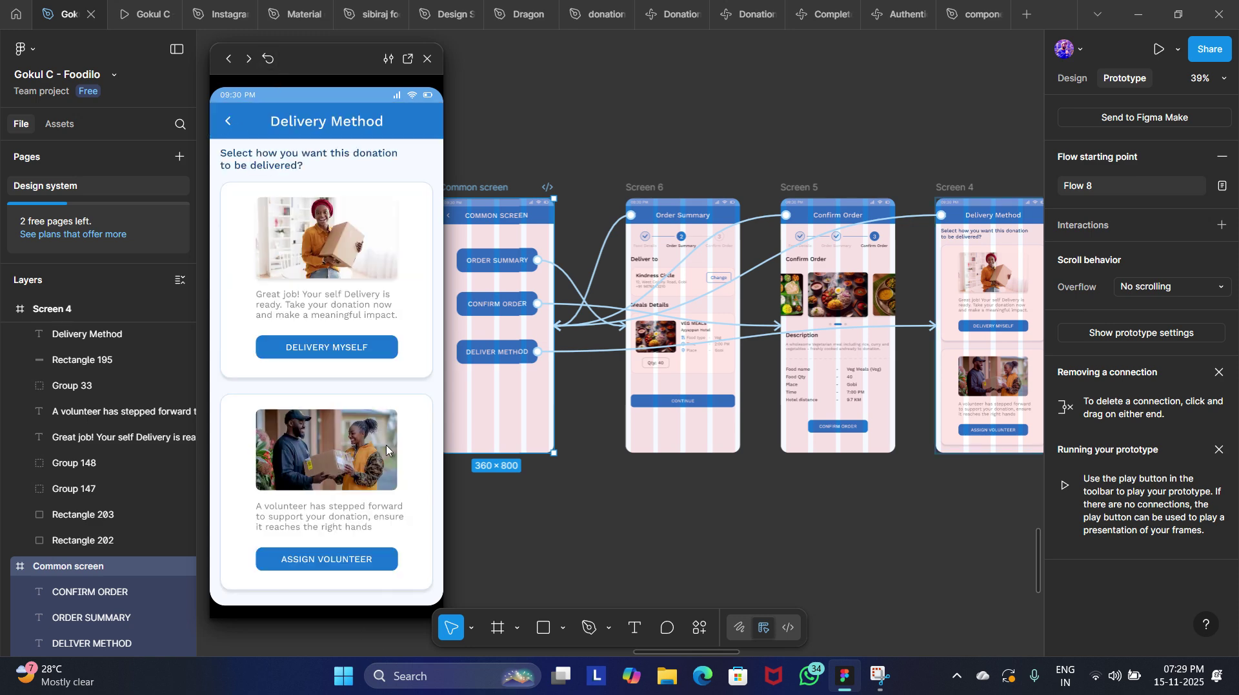
{"action": "left_click", "coordinate": [428, 59]}
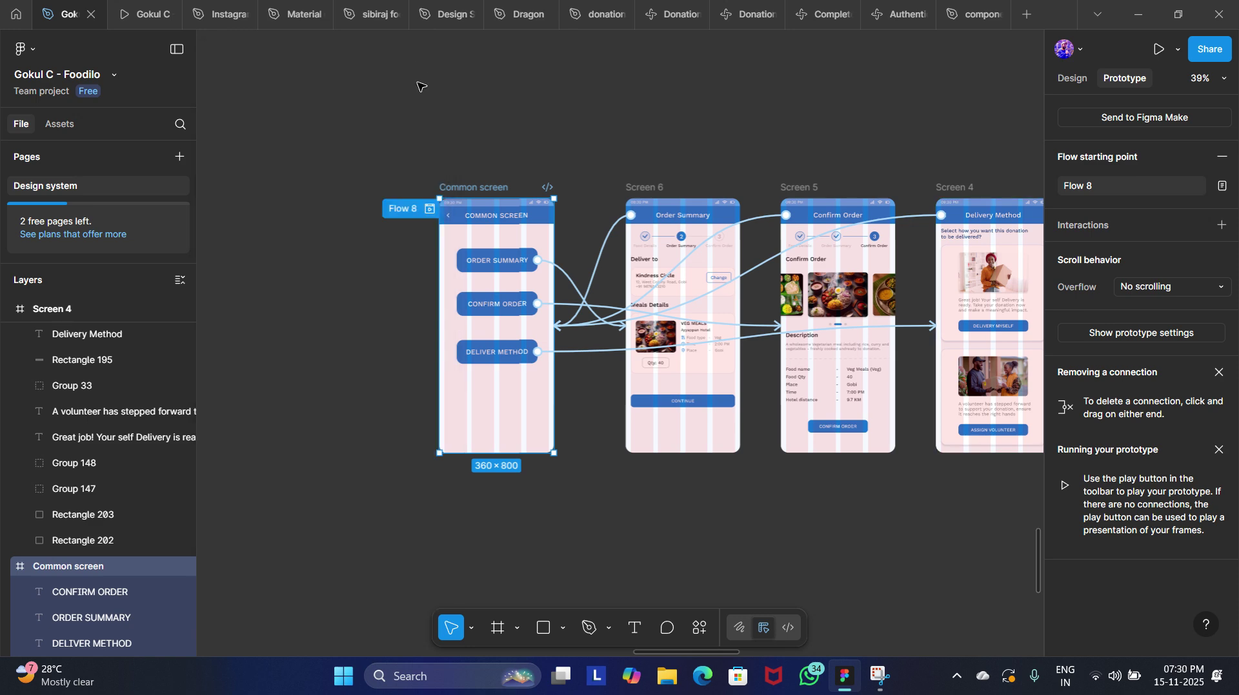
Preview the original Common screen in the BACK section, test its Order Summary path forward and back, and close the preview.
{"action": "scroll", "coordinate": [420, 133], "scroll_direction": "down", "scroll_amount": 5}
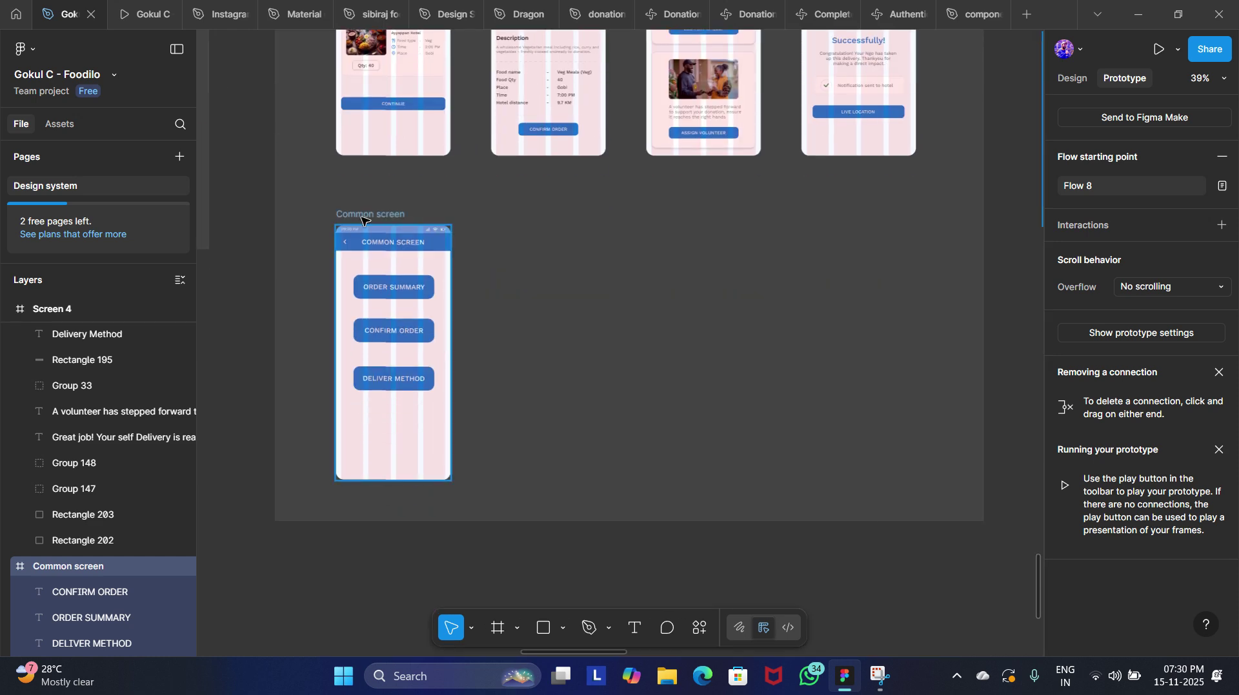
{"action": "left_click", "coordinate": [361, 221]}
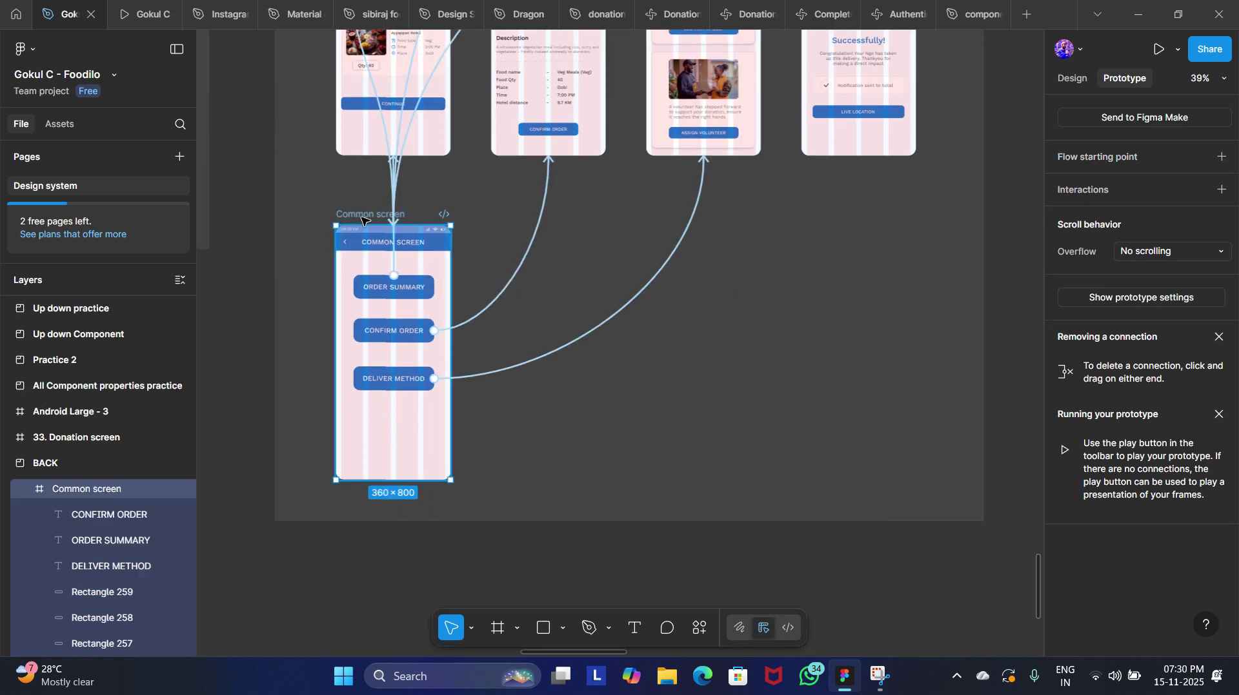
{"action": "key", "text": "shift+space"}
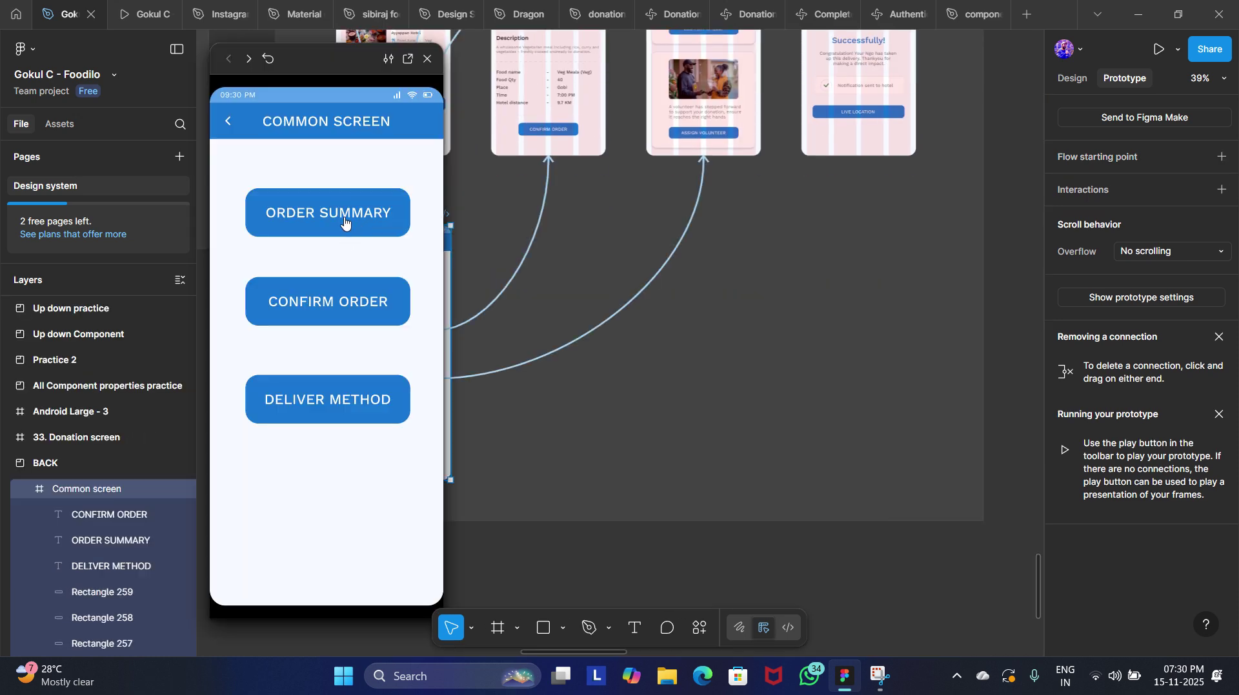
{"action": "left_click", "coordinate": [345, 223]}
{"action": "left_click", "coordinate": [329, 500]}
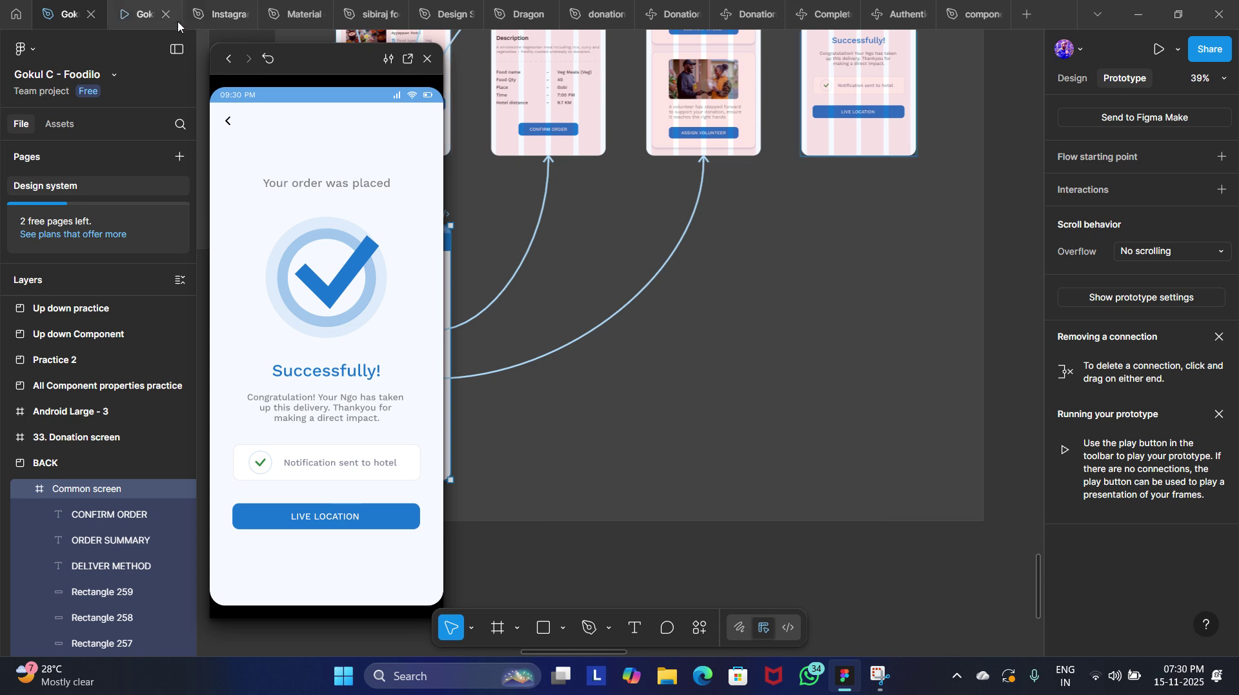
{"action": "left_click", "coordinate": [221, 114]}
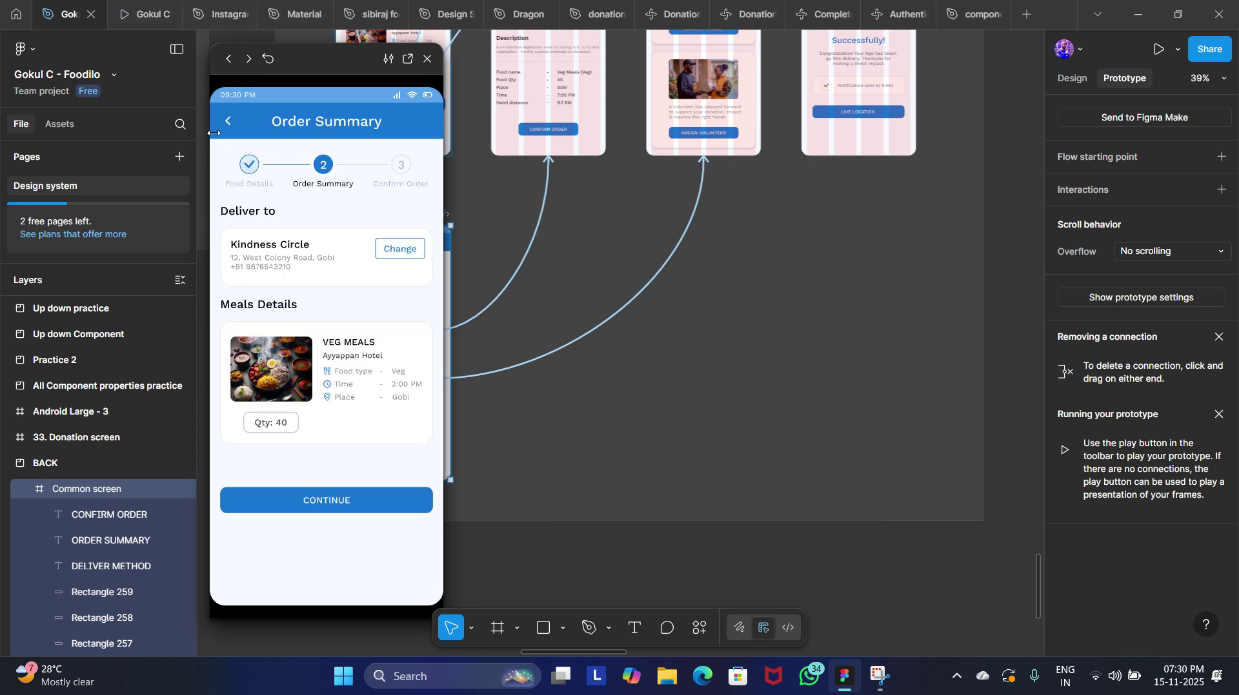
{"action": "left_click", "coordinate": [226, 122]}
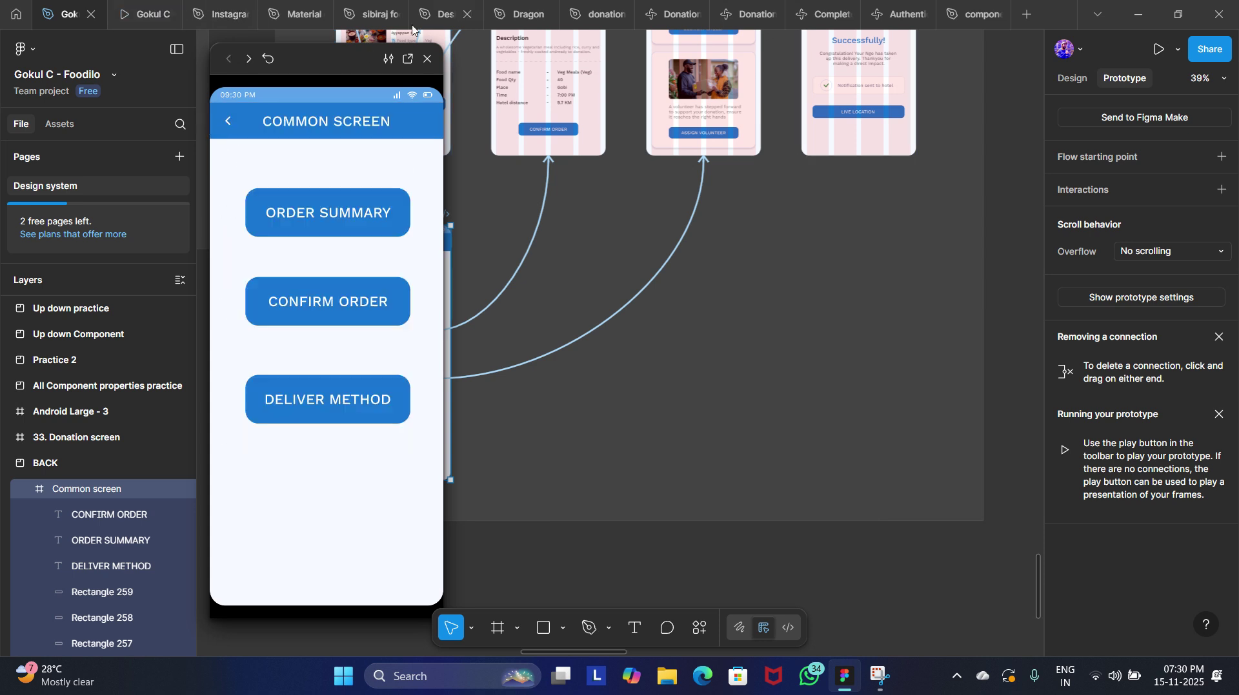
{"action": "left_click", "coordinate": [426, 61]}
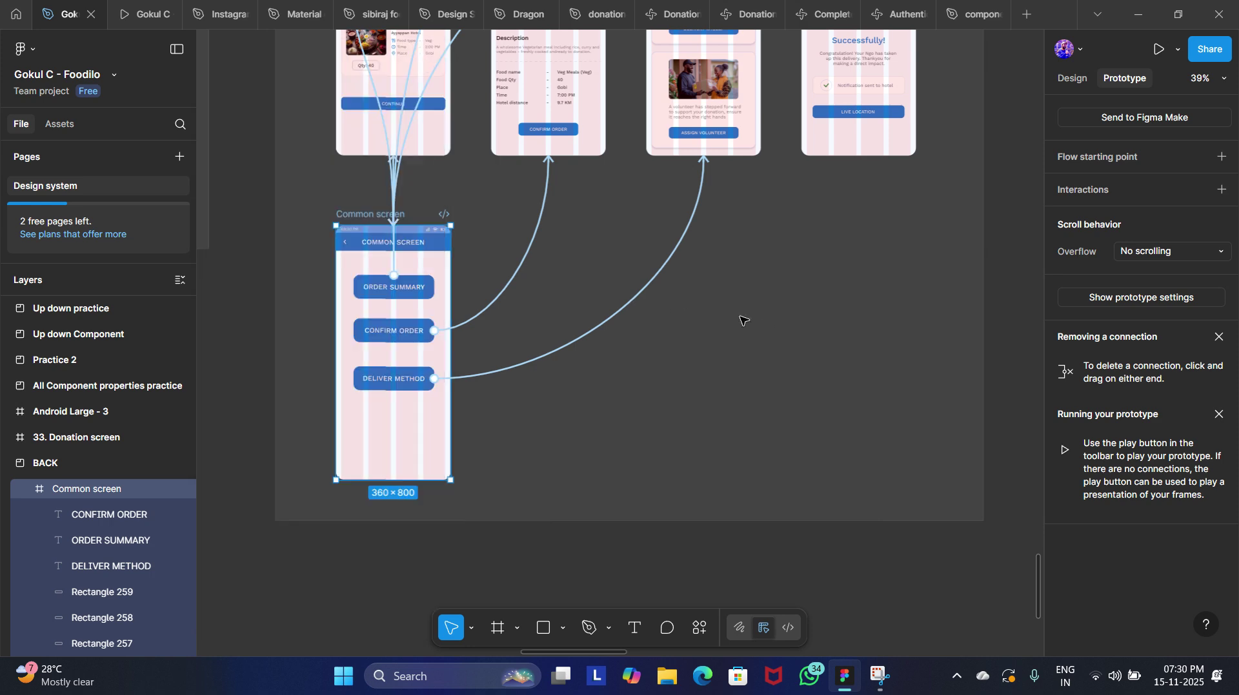
Deselect the Common screen, switch from prototype to design mode, and bring the copied five-screen flow into view.
{"action": "scroll", "coordinate": [766, 327], "scroll_direction": "down", "scroll_amount": 5}
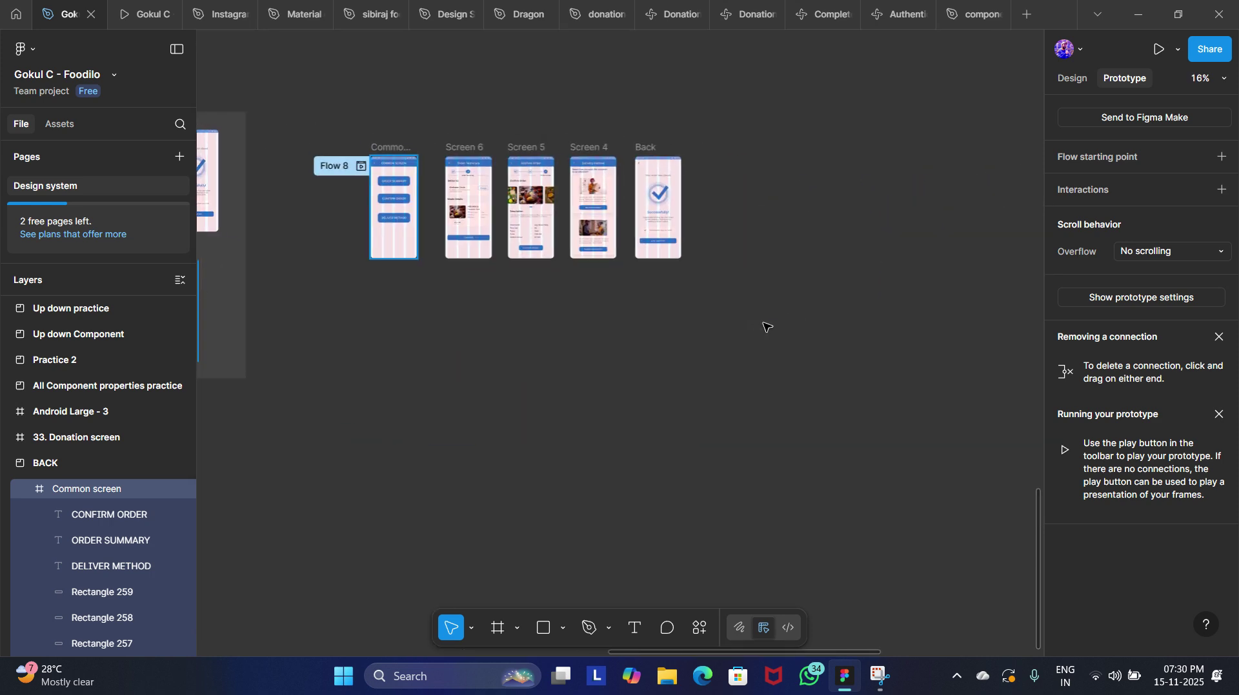
{"action": "left_click", "coordinate": [766, 327]}
{"action": "scroll", "coordinate": [998, 114], "scroll_direction": "left", "scroll_amount": 3}
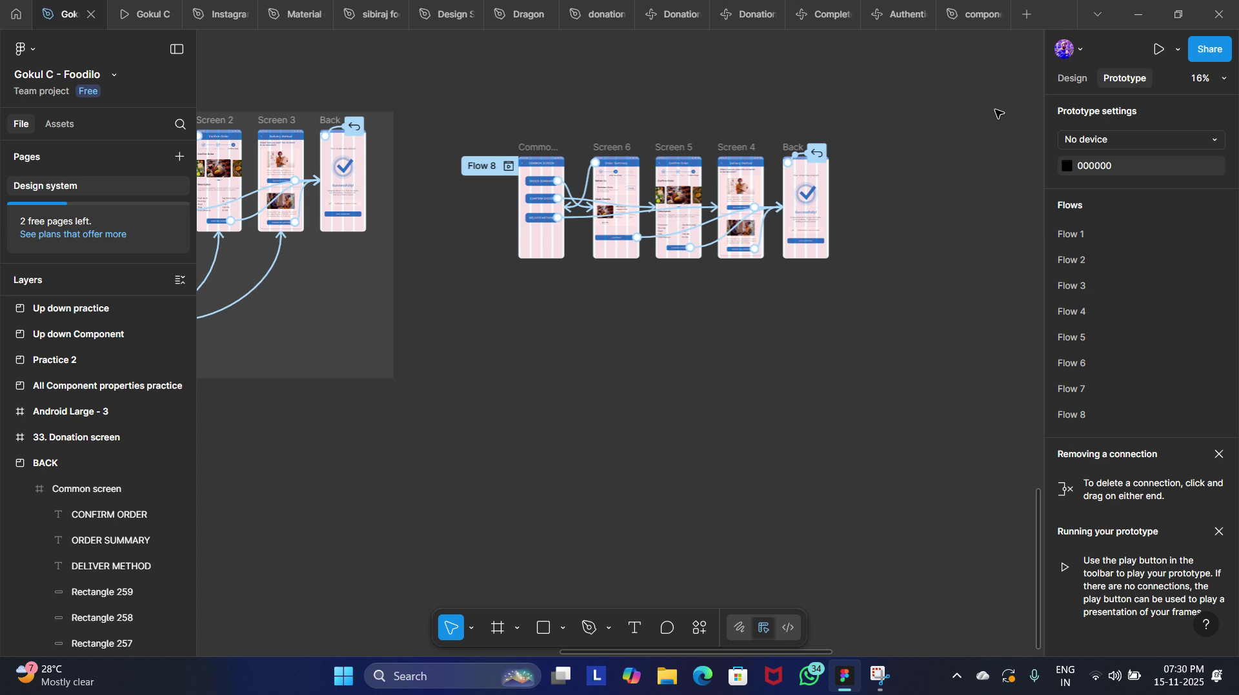
{"action": "left_click", "coordinate": [1068, 78]}
{"action": "scroll", "coordinate": [900, 203], "scroll_direction": "up", "scroll_amount": 2}
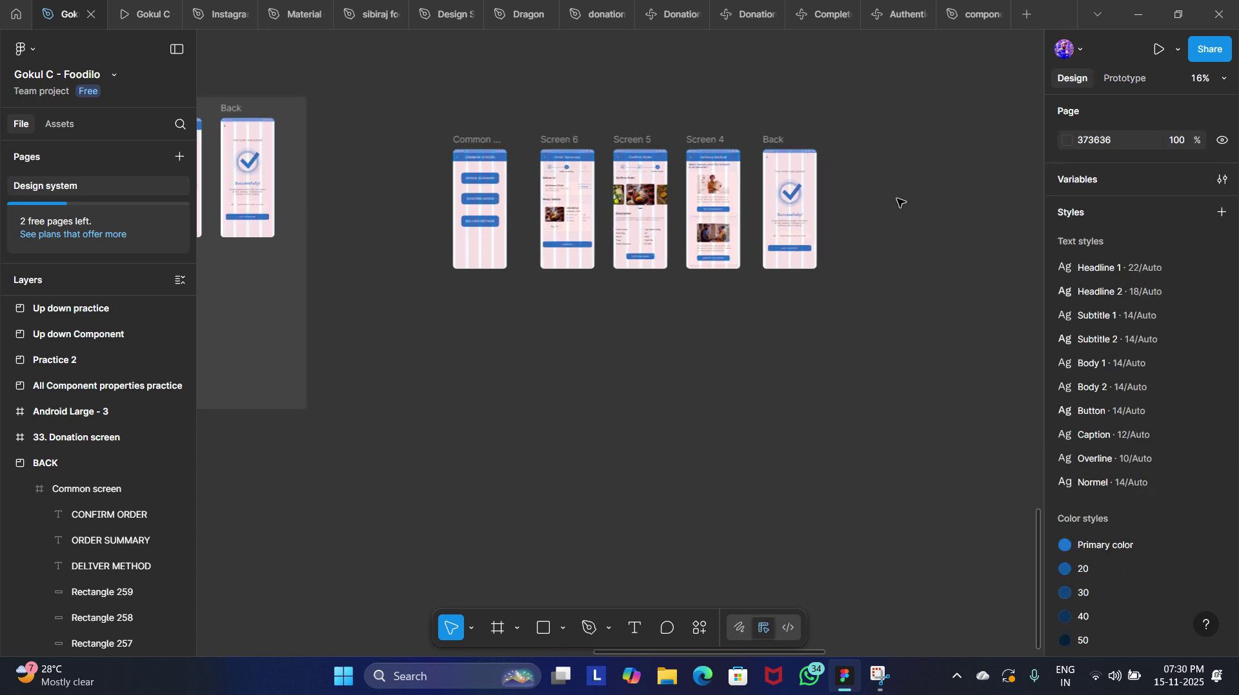
{"action": "scroll", "coordinate": [900, 202], "scroll_direction": "up", "scroll_amount": 3}
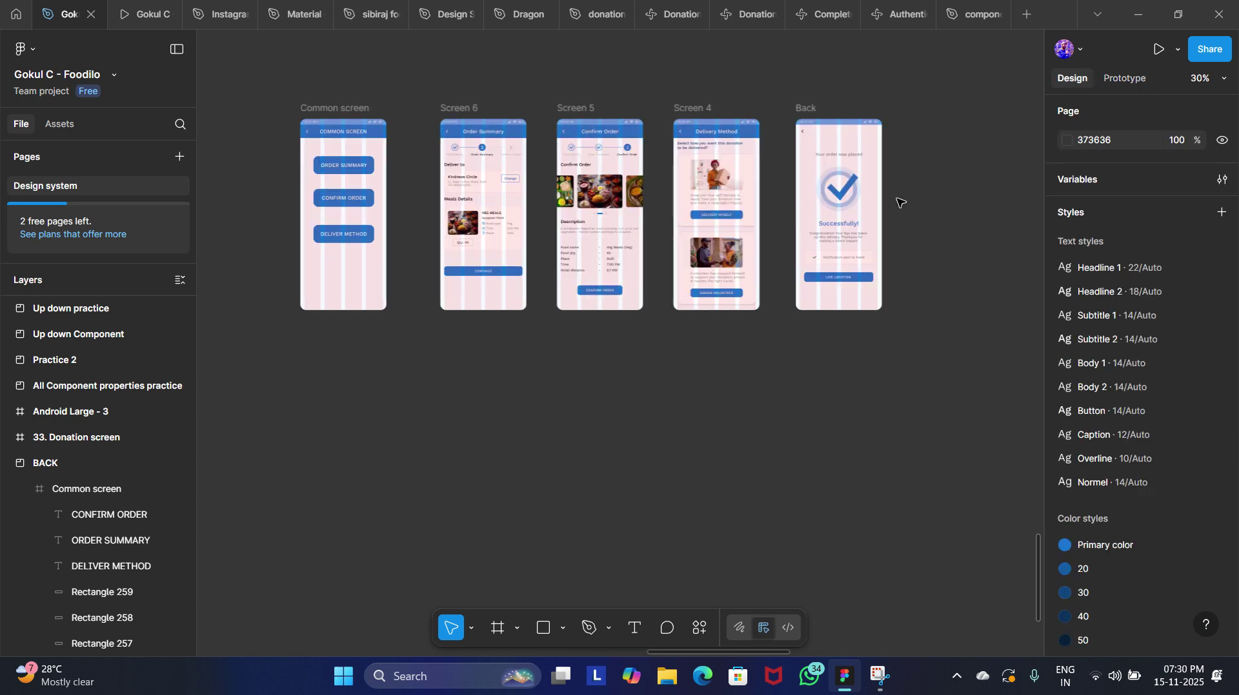
{"action": "scroll", "coordinate": [900, 202], "scroll_direction": "left", "scroll_amount": 3}
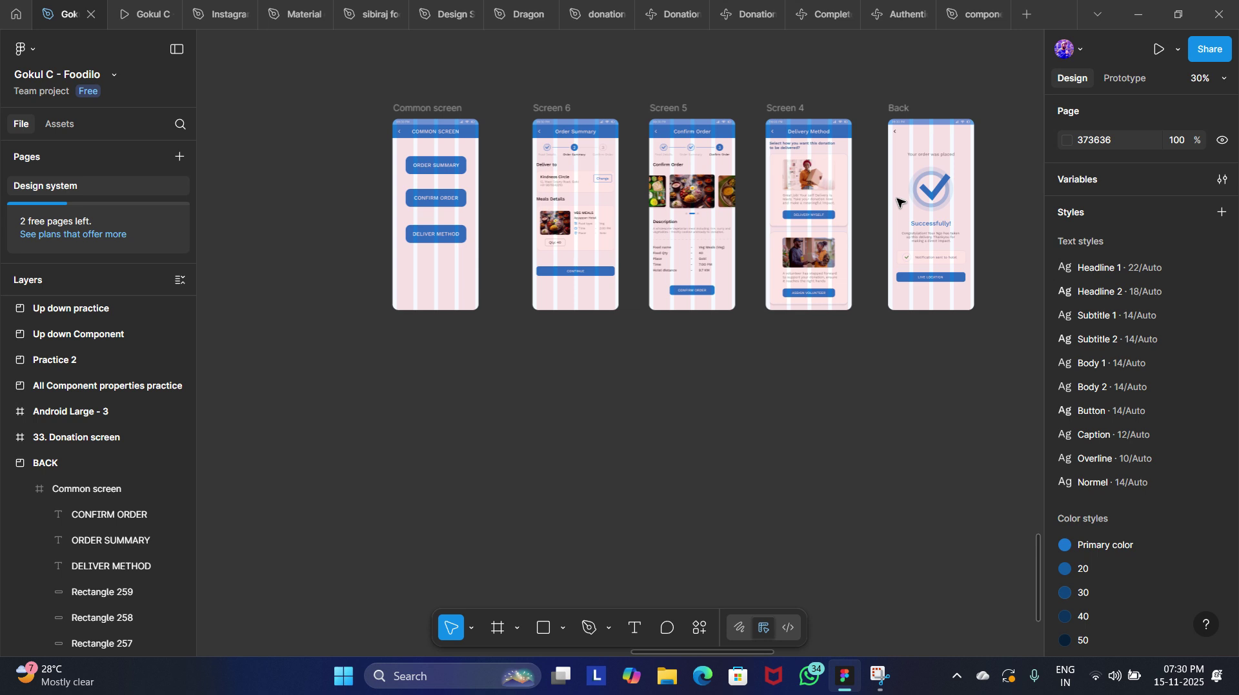
{"action": "scroll", "coordinate": [581, 403], "scroll_direction": "up", "scroll_amount": 3}
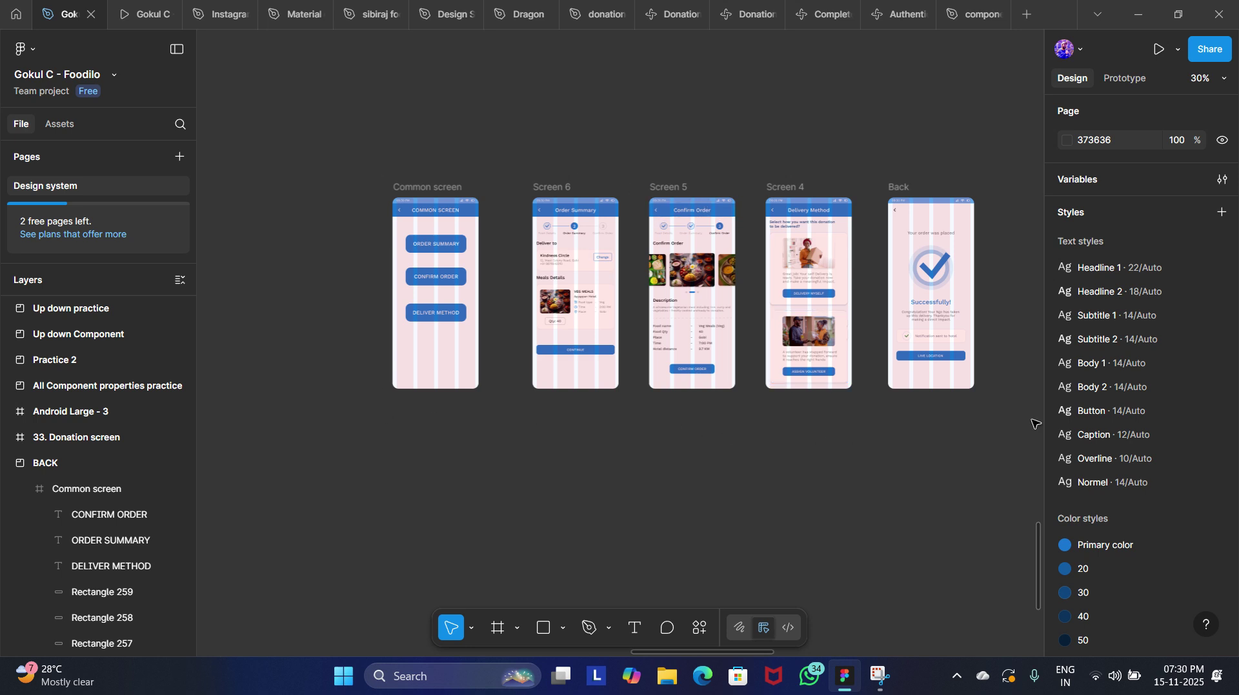
{"action": "scroll", "coordinate": [1012, 413], "scroll_direction": "up", "scroll_amount": 3}
{"action": "scroll", "coordinate": [1012, 407], "scroll_direction": "down", "scroll_amount": 5}
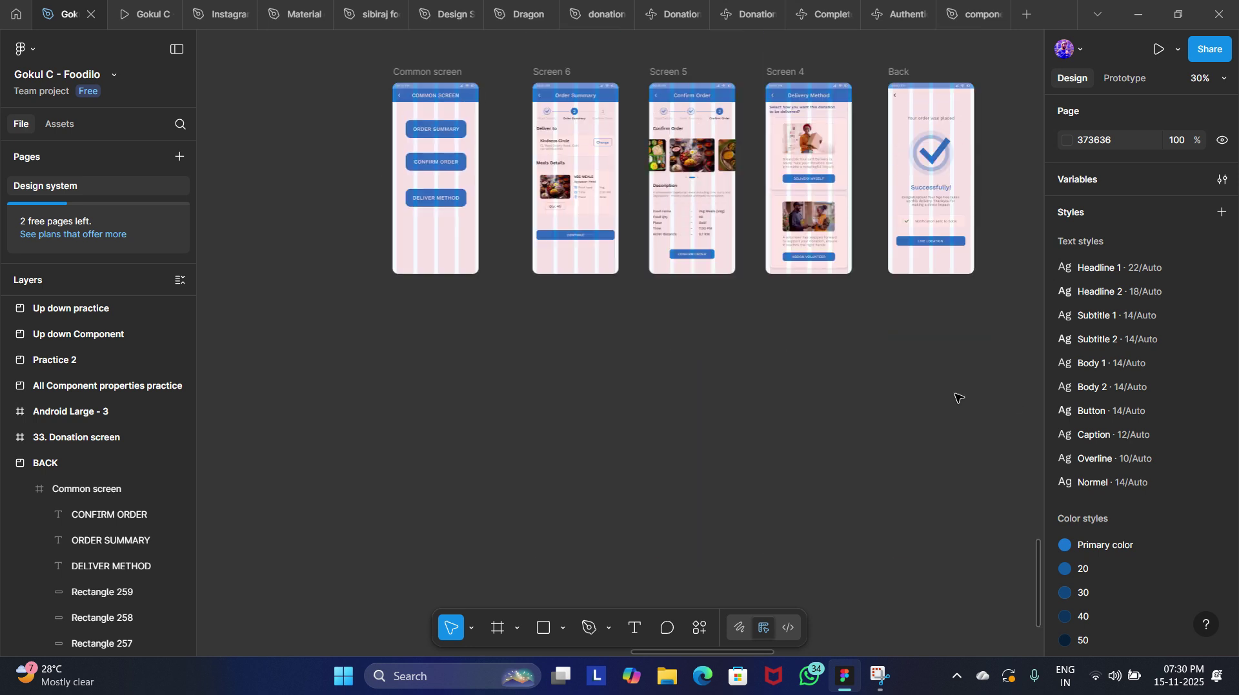